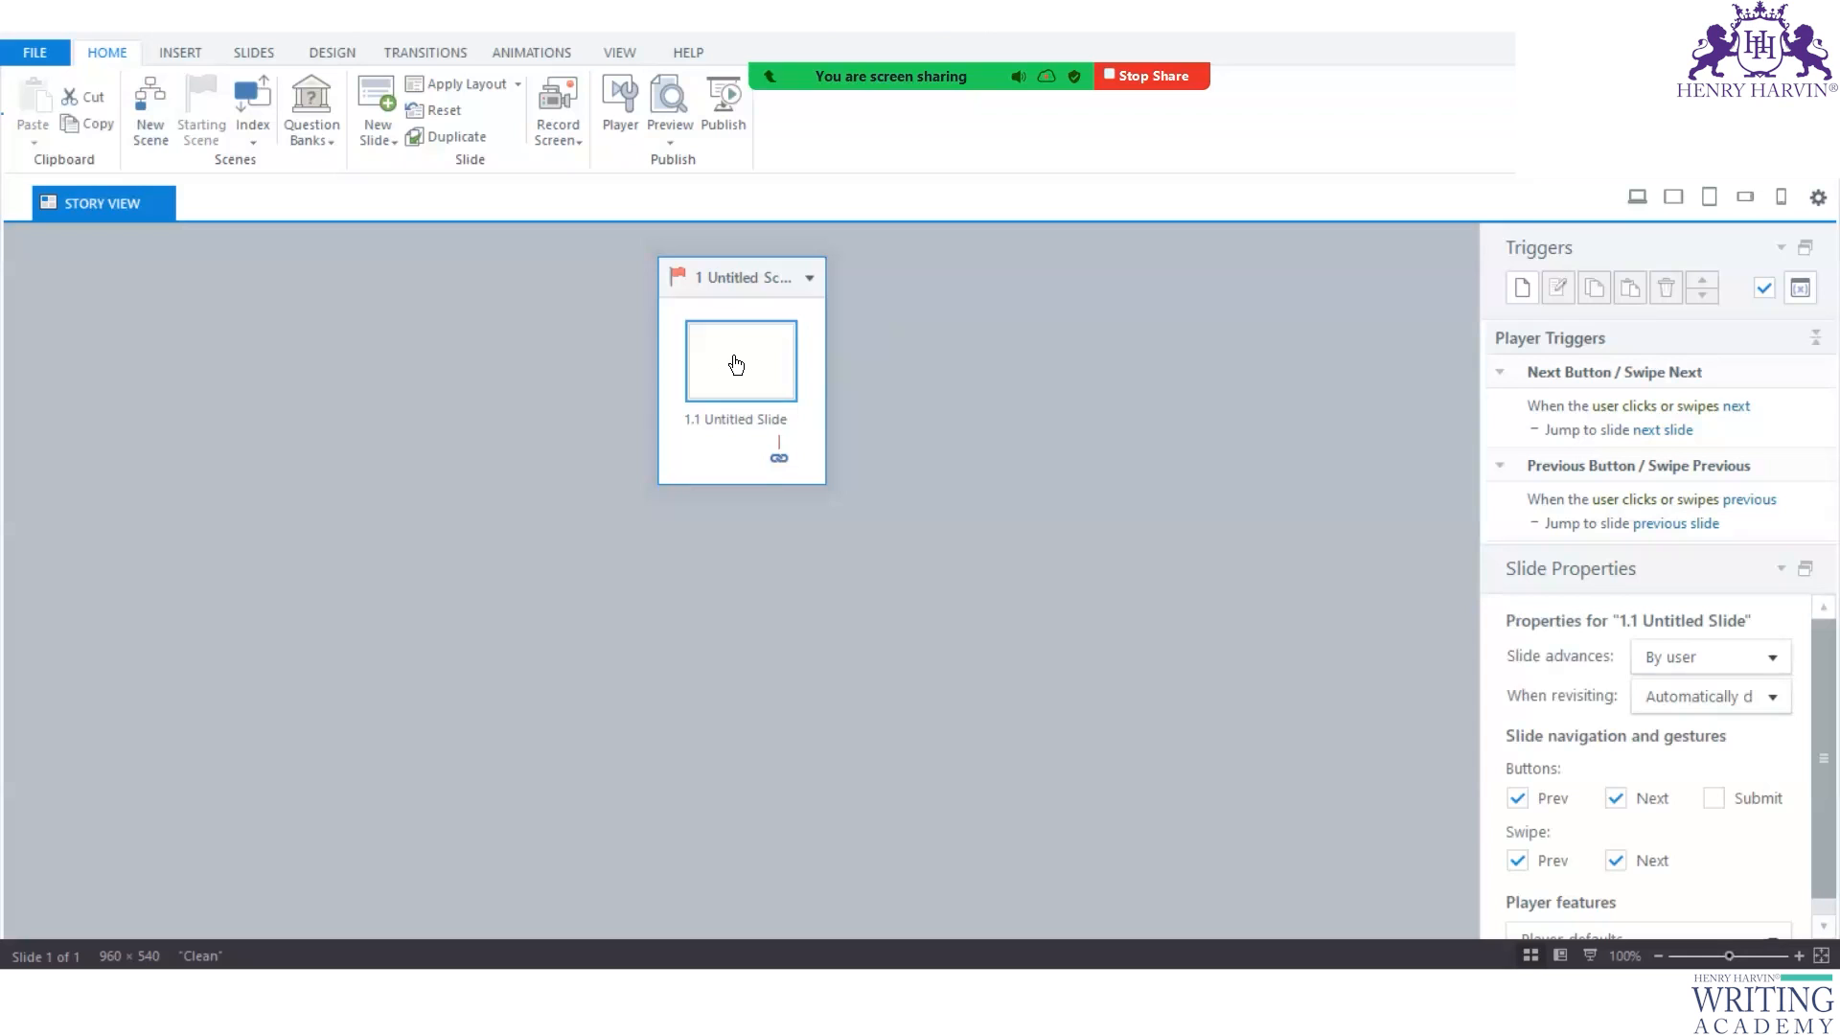
{"action": "double_click", "coordinate": [738, 362]}
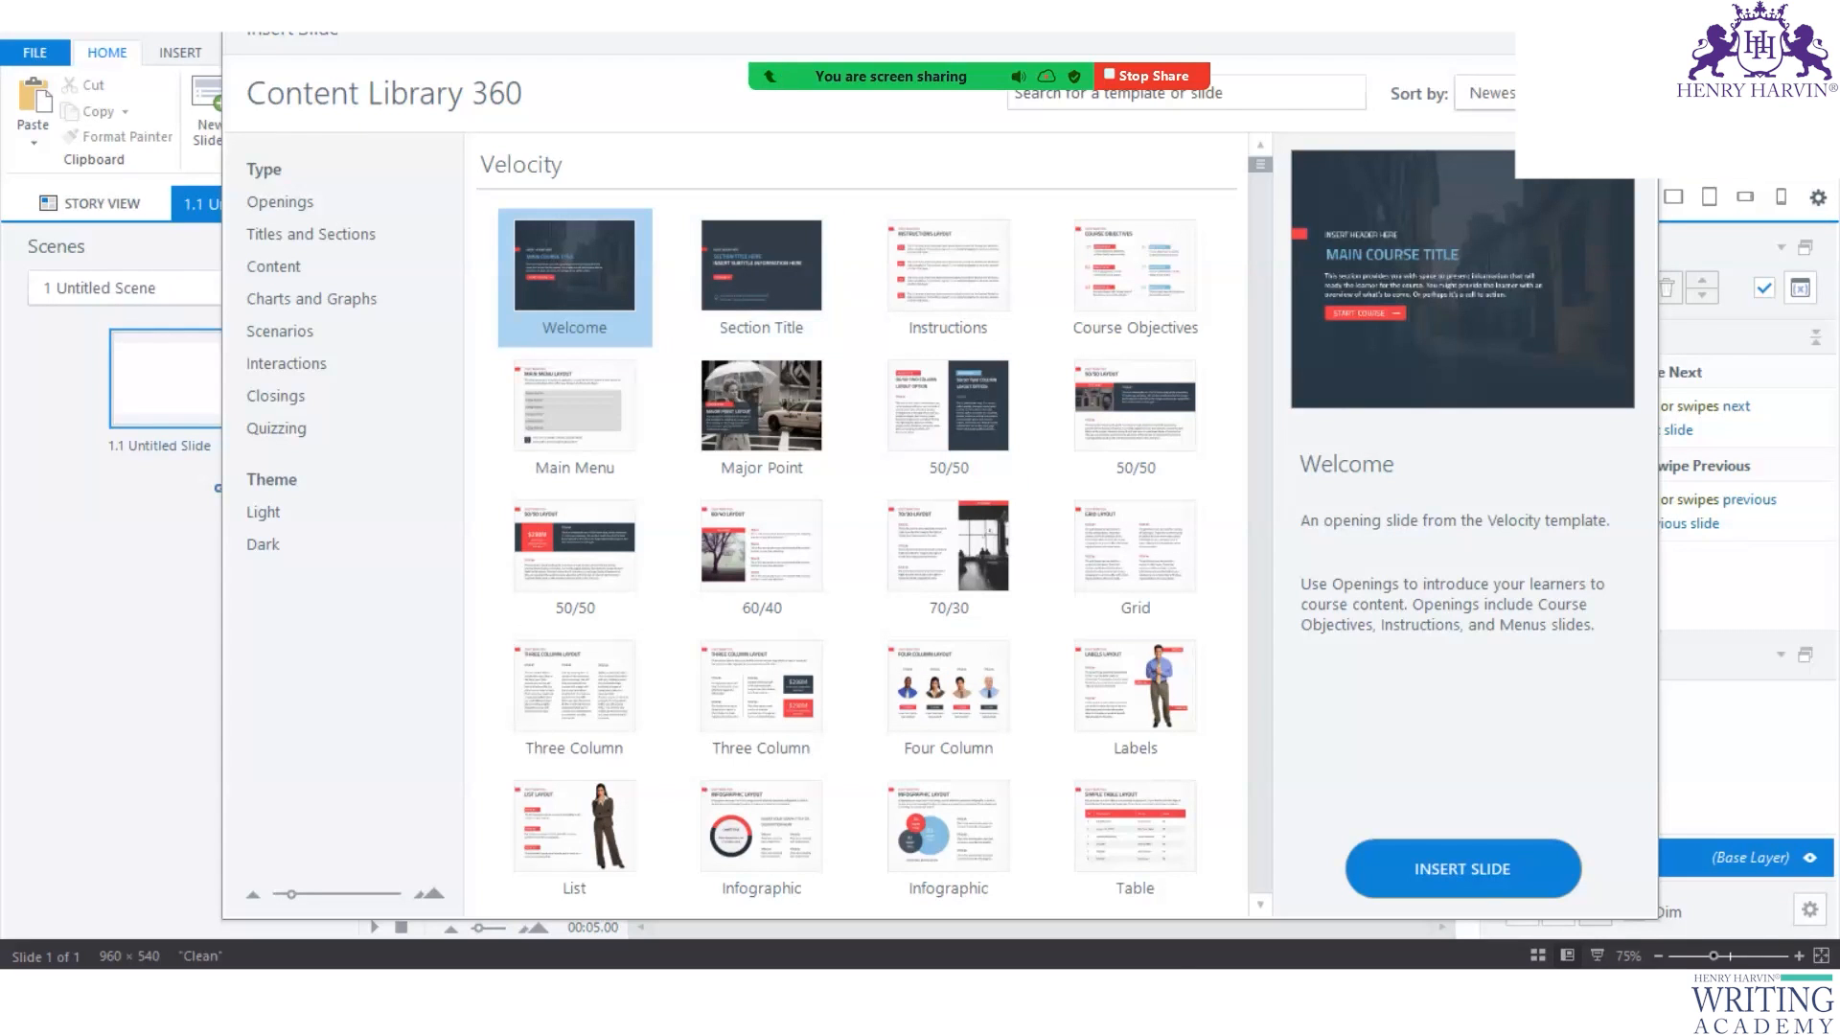
{"action": "key", "text": "Escape"}
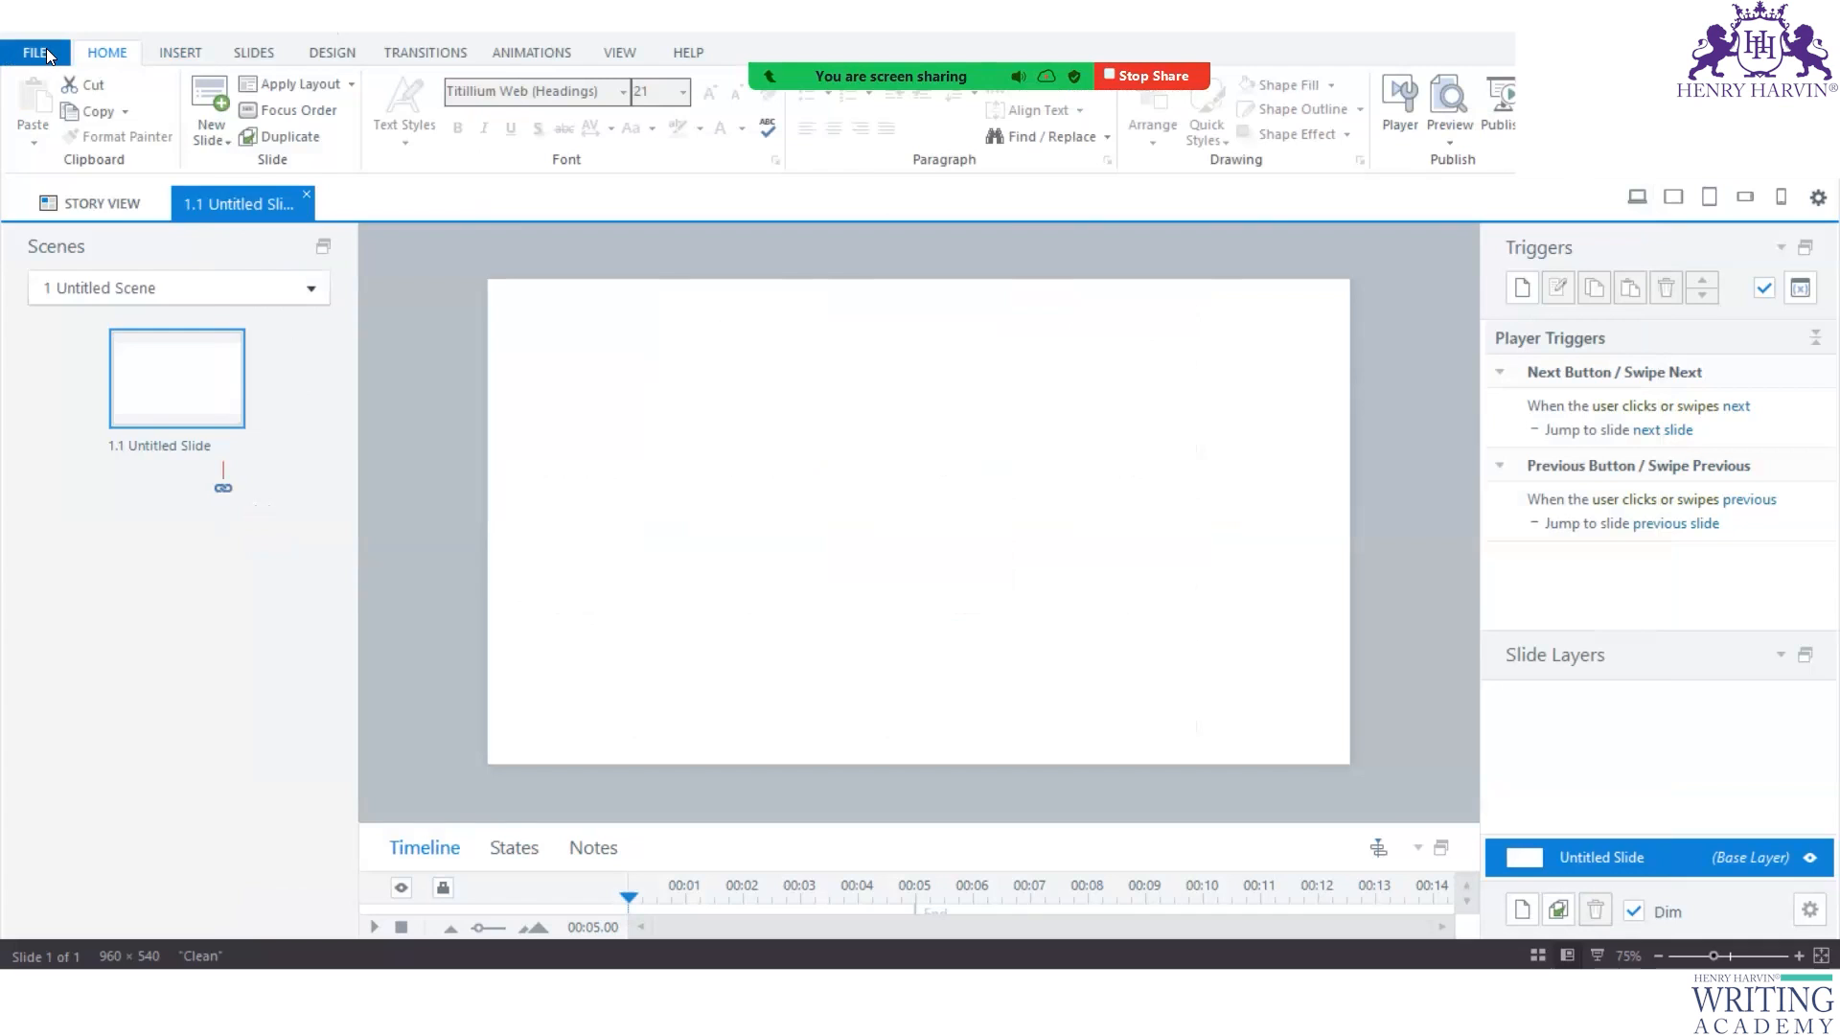
{"action": "left_click", "coordinate": [46, 48]}
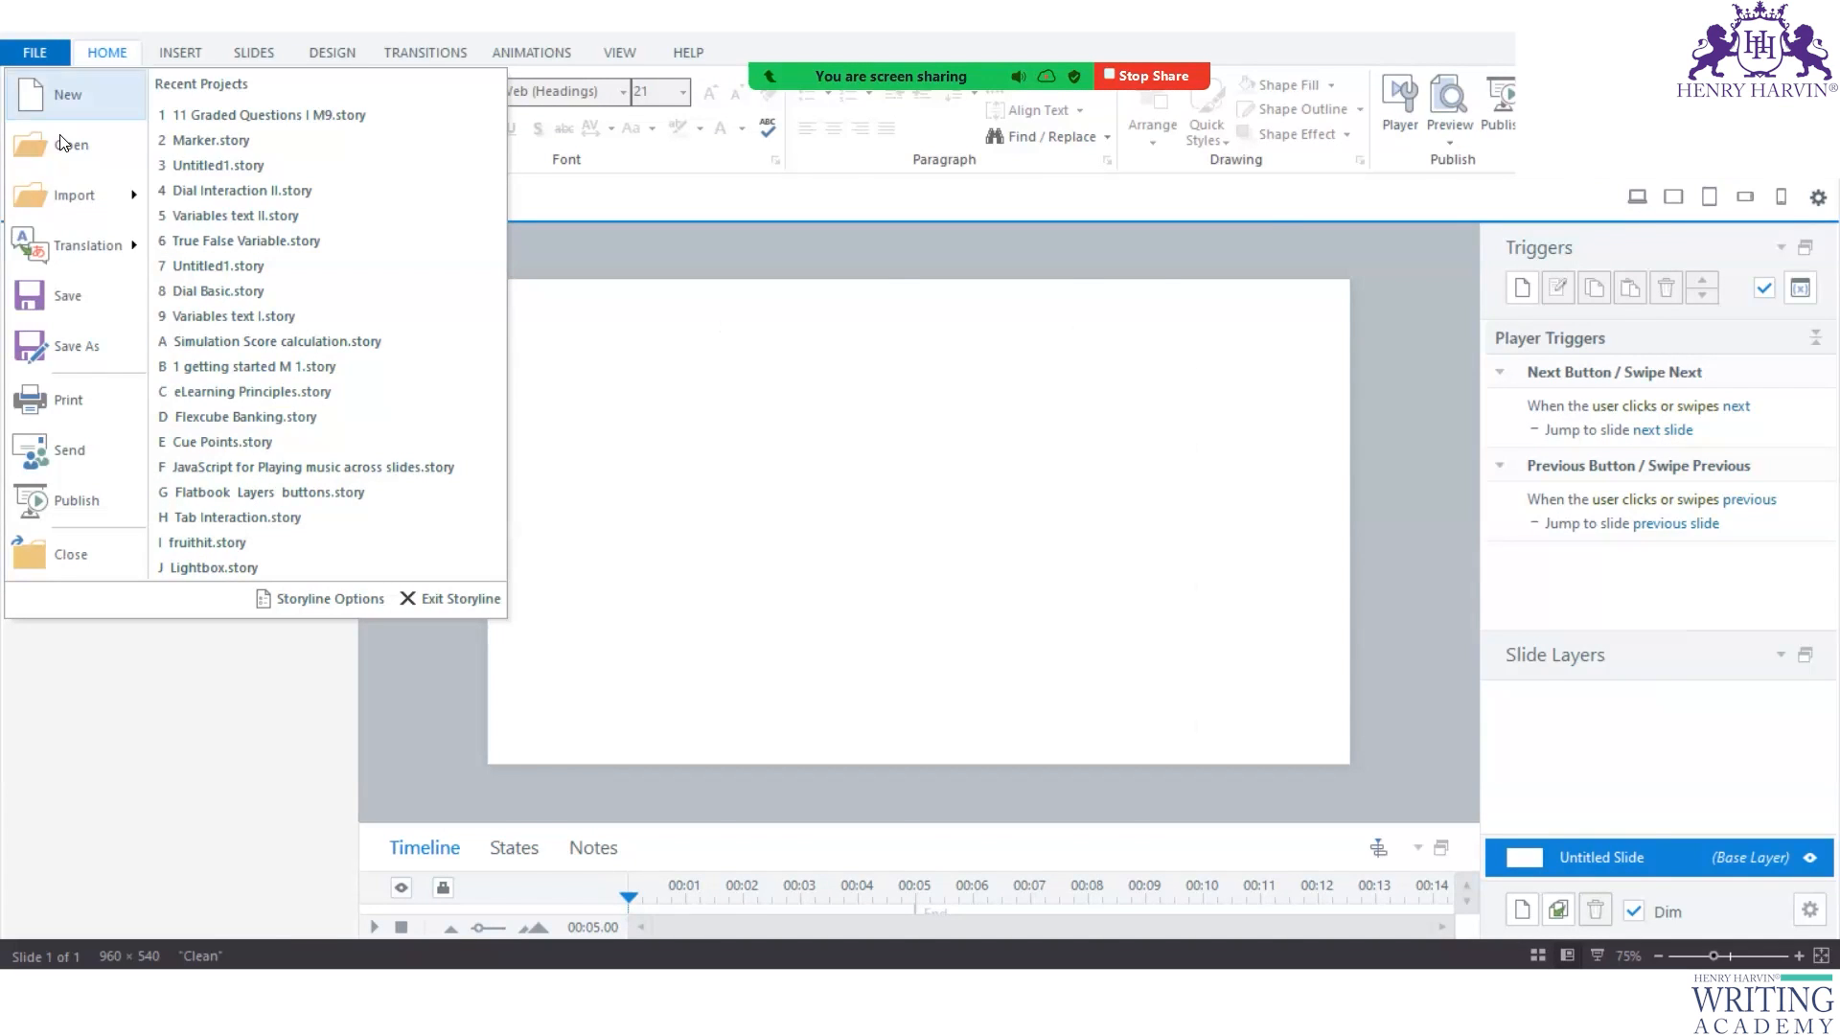
{"action": "left_click", "coordinate": [64, 103]}
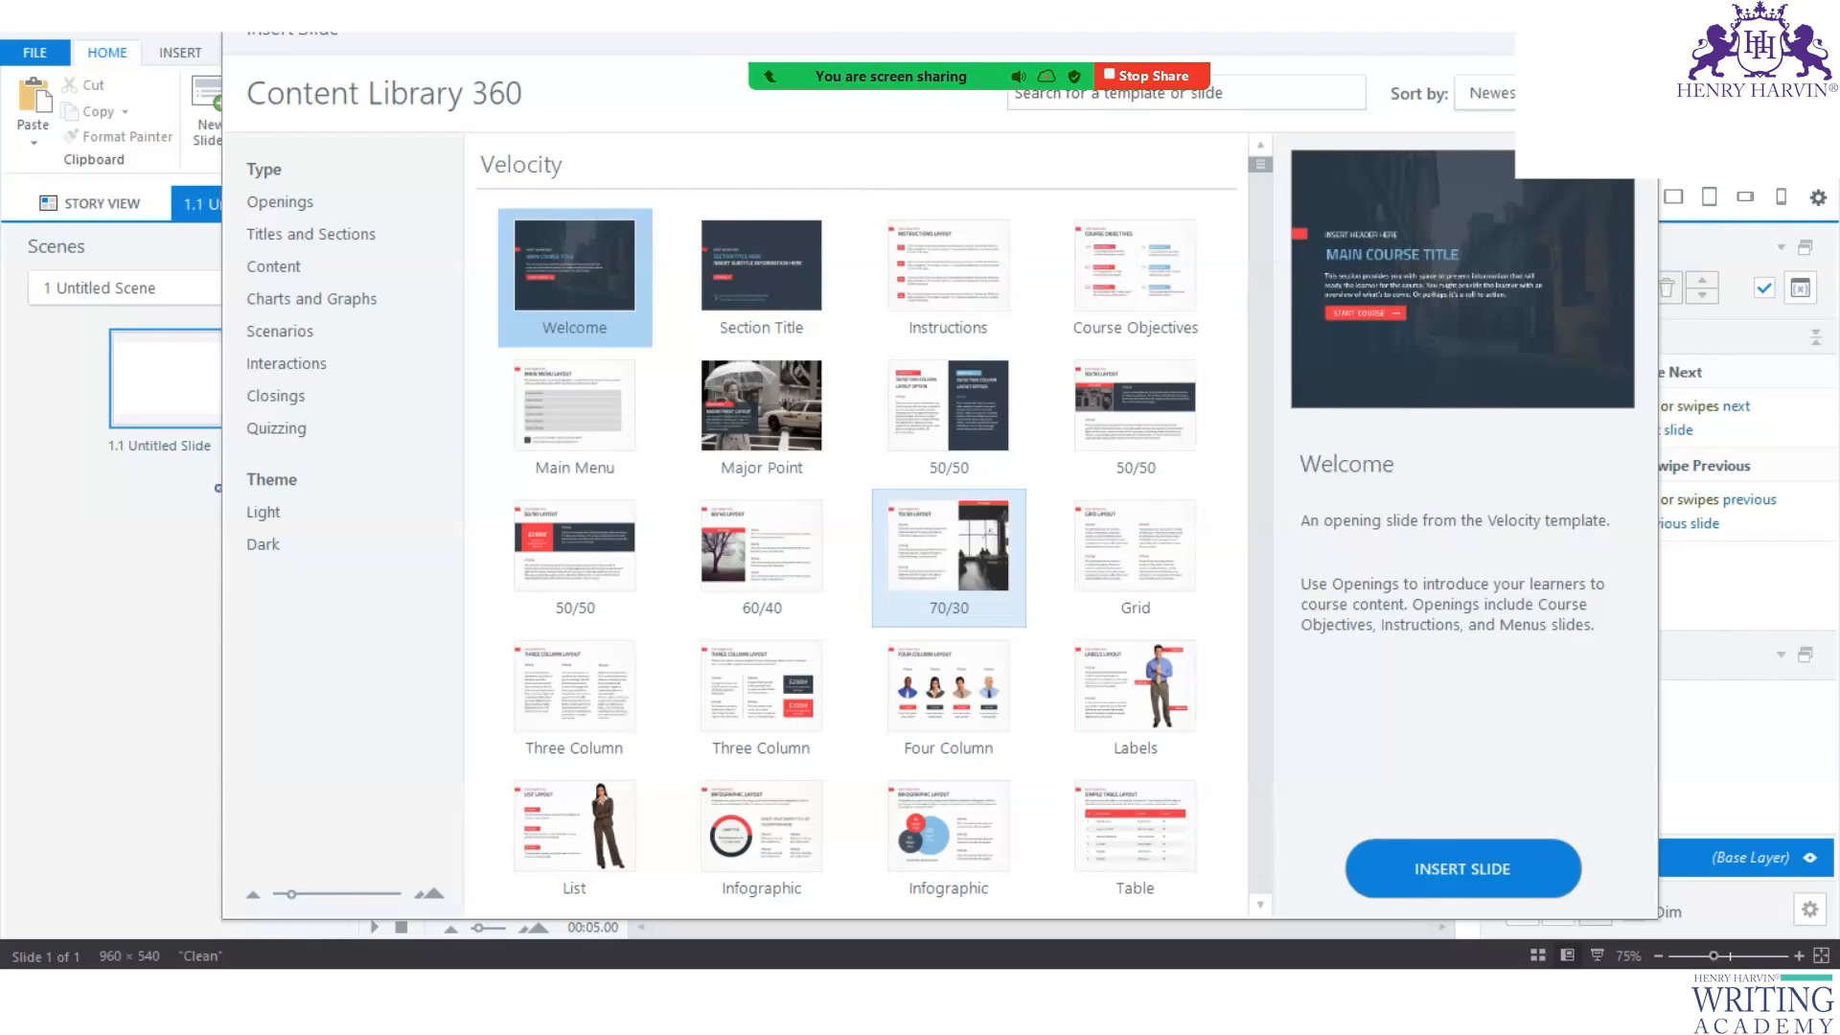
{"action": "left_click", "coordinate": [1634, 29]}
{"action": "left_click", "coordinate": [37, 54]}
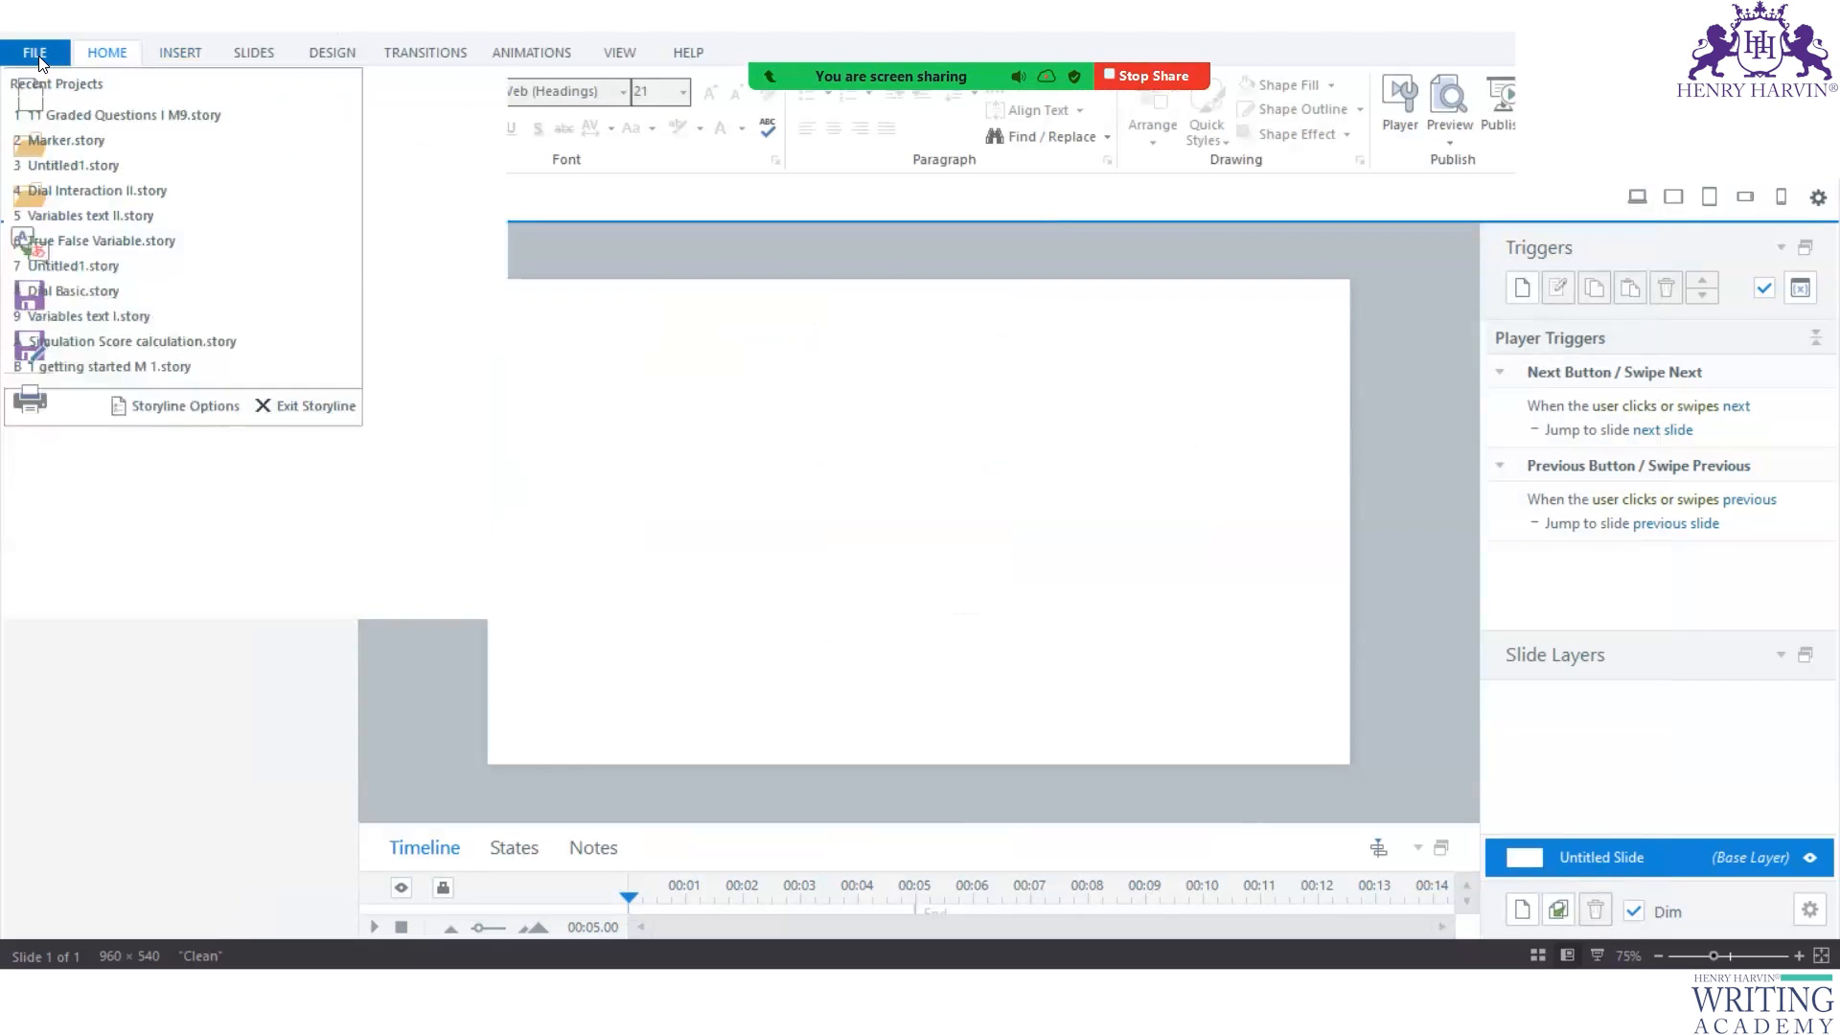
{"action": "left_click", "coordinate": [251, 762]}
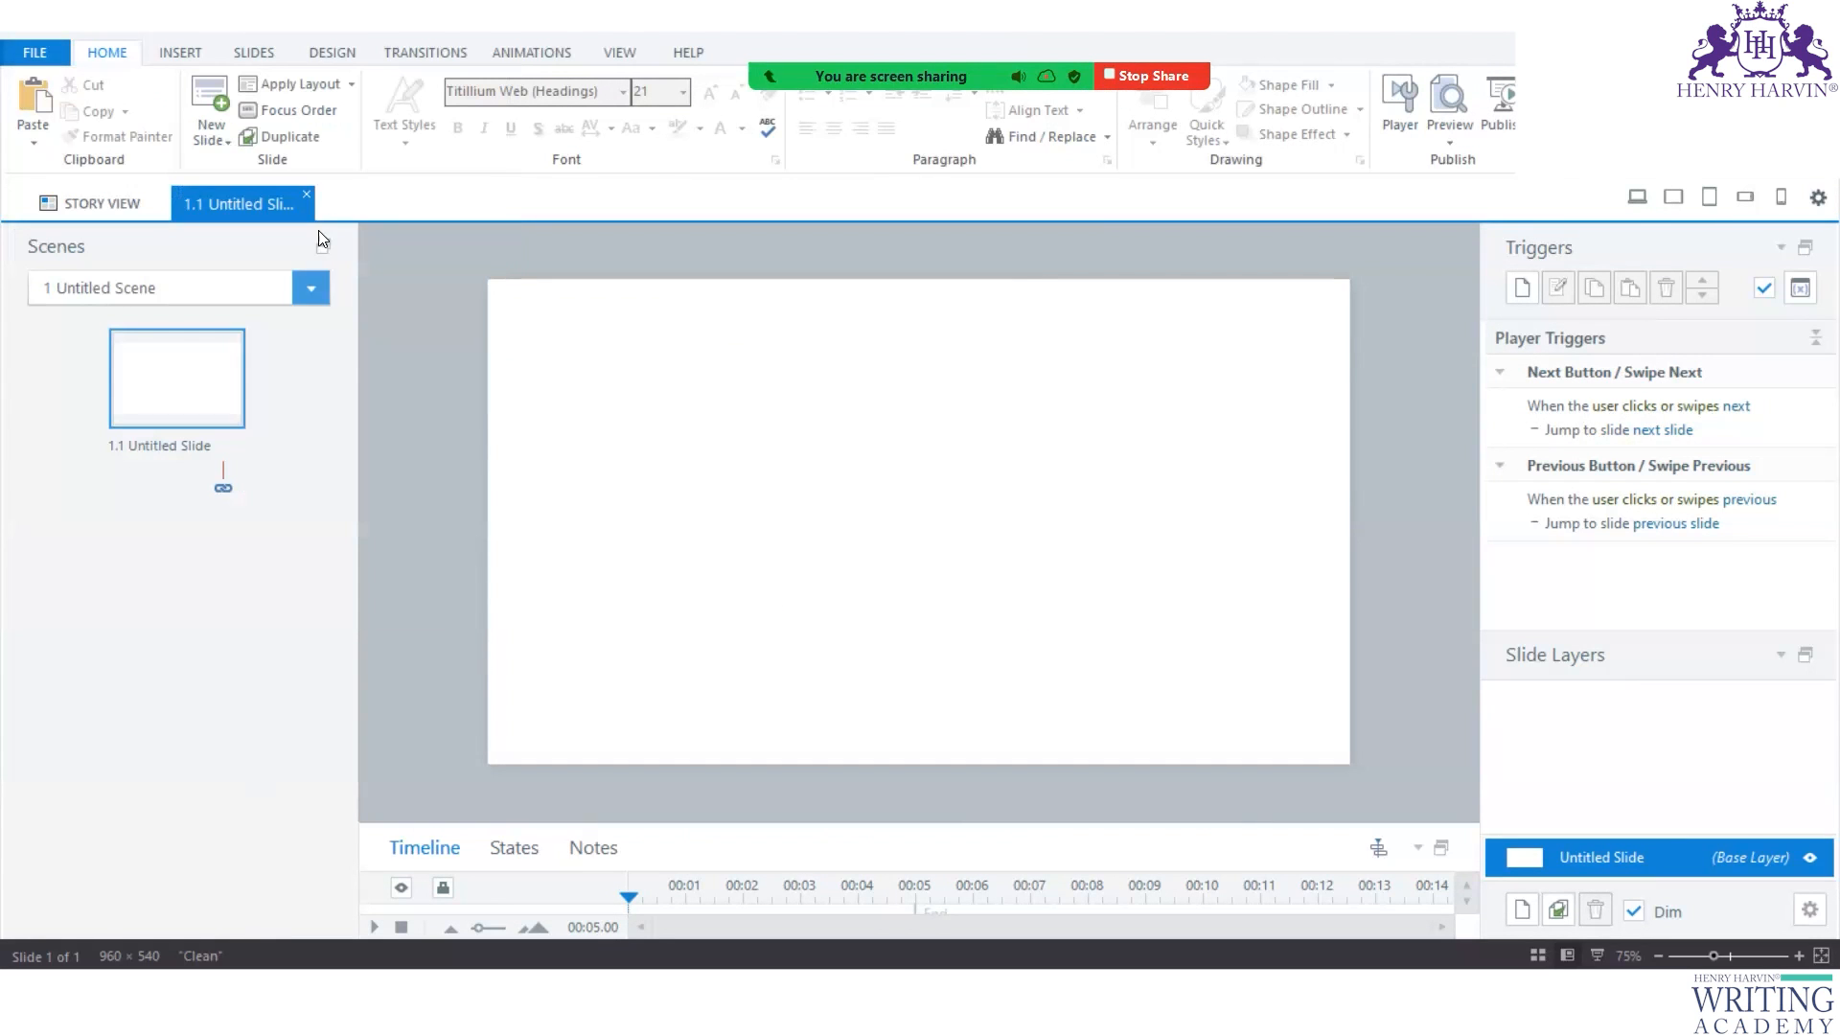
Close the untitled project without saving it and relaunch Articulate Storyline 360.
{"action": "left_click", "coordinate": [40, 52]}
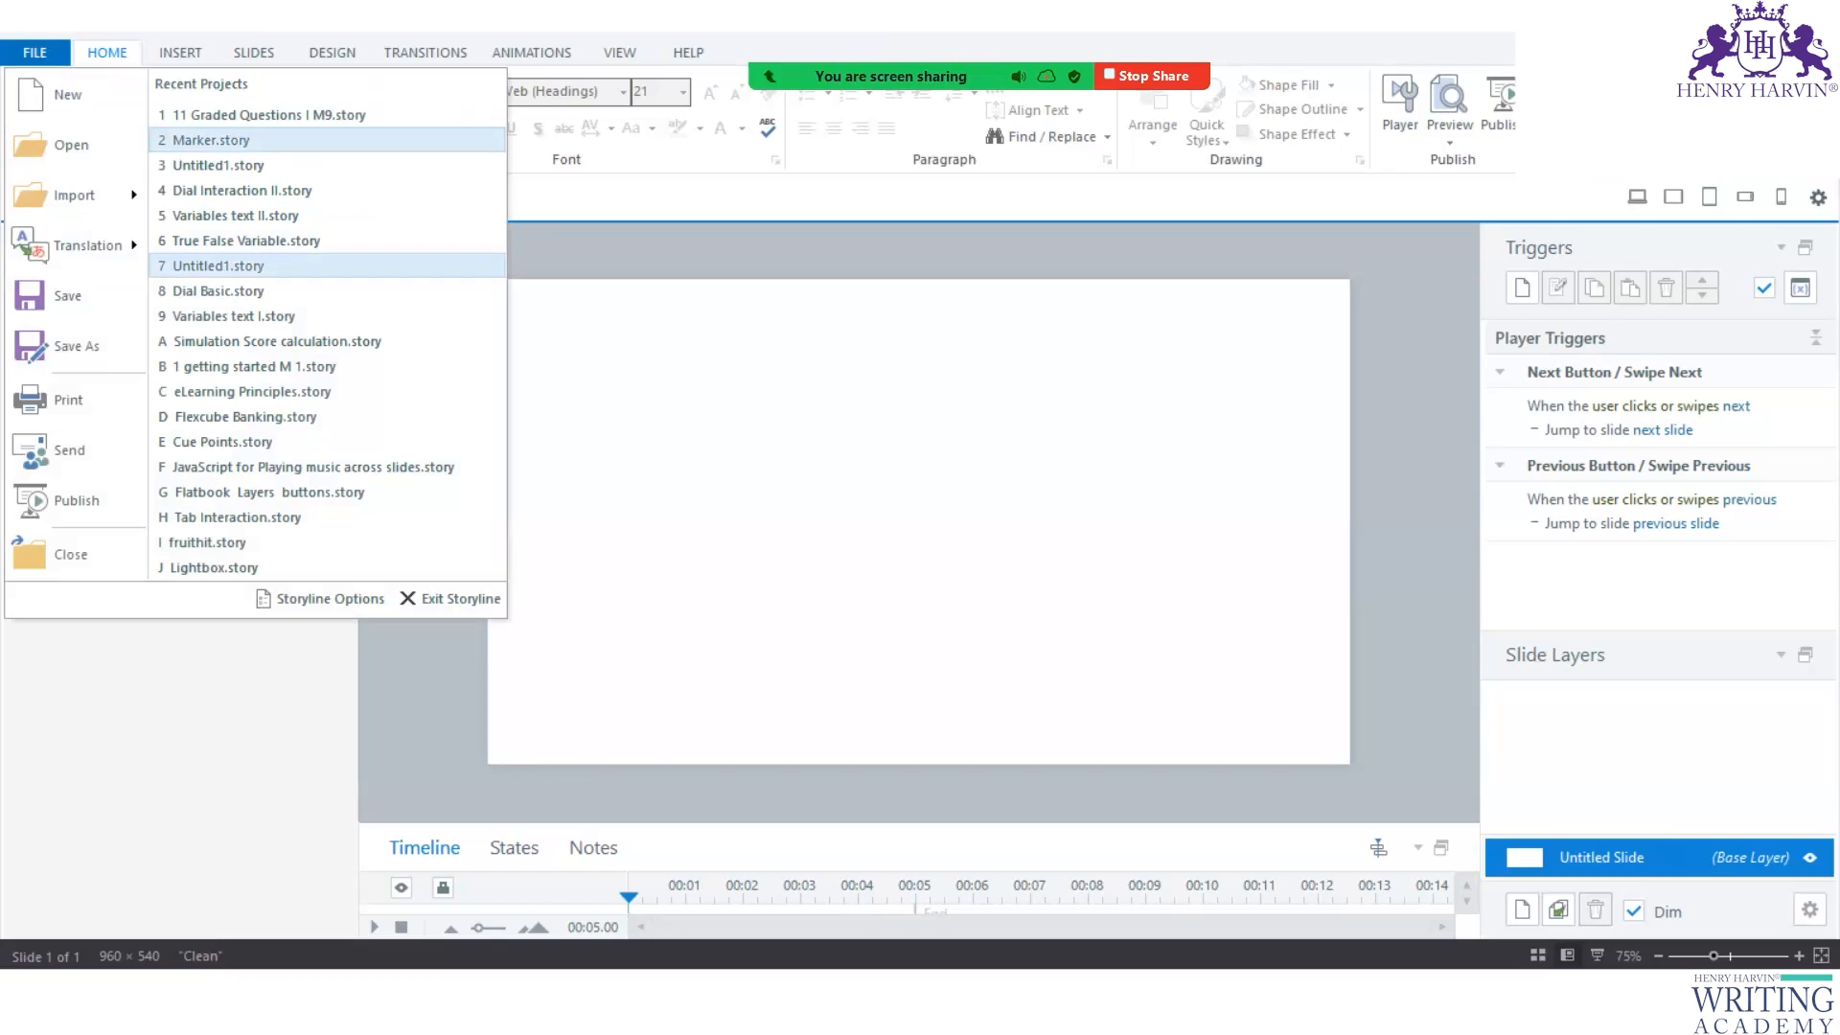
{"action": "key", "text": "Escape"}
{"action": "left_click", "coordinate": [908, 581]}
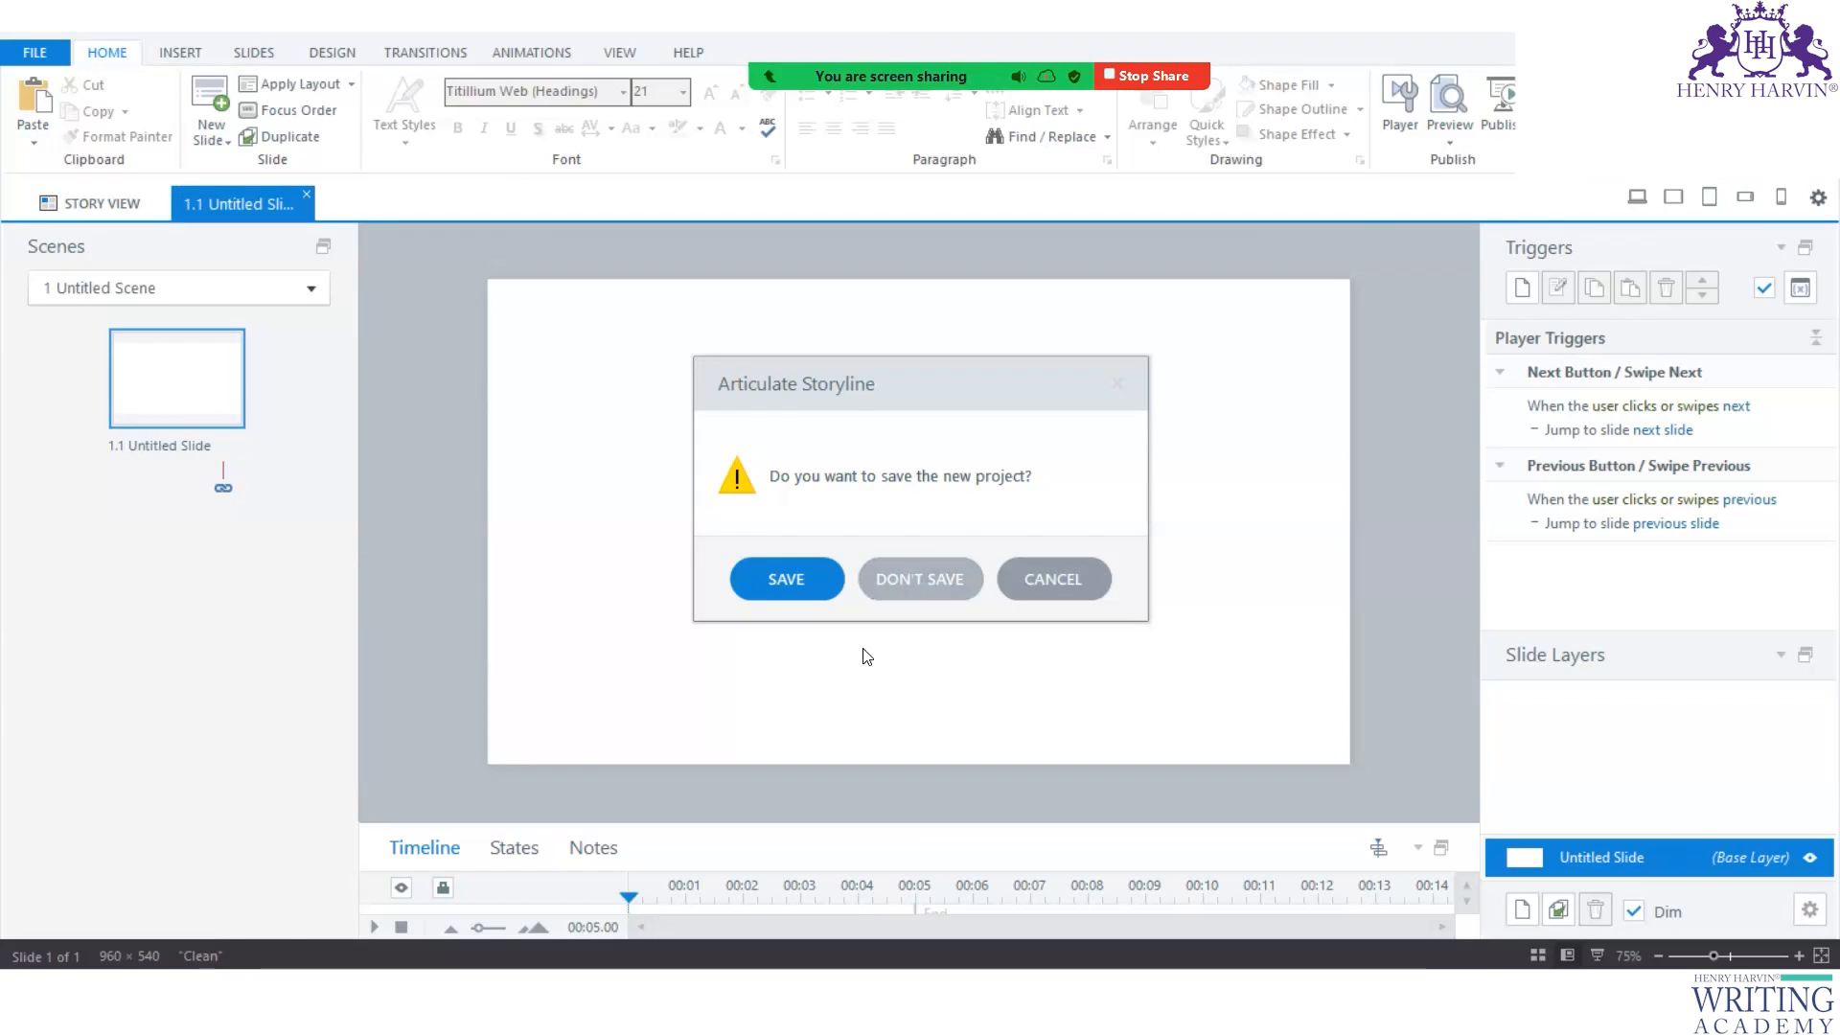
{"action": "key", "text": "super"}
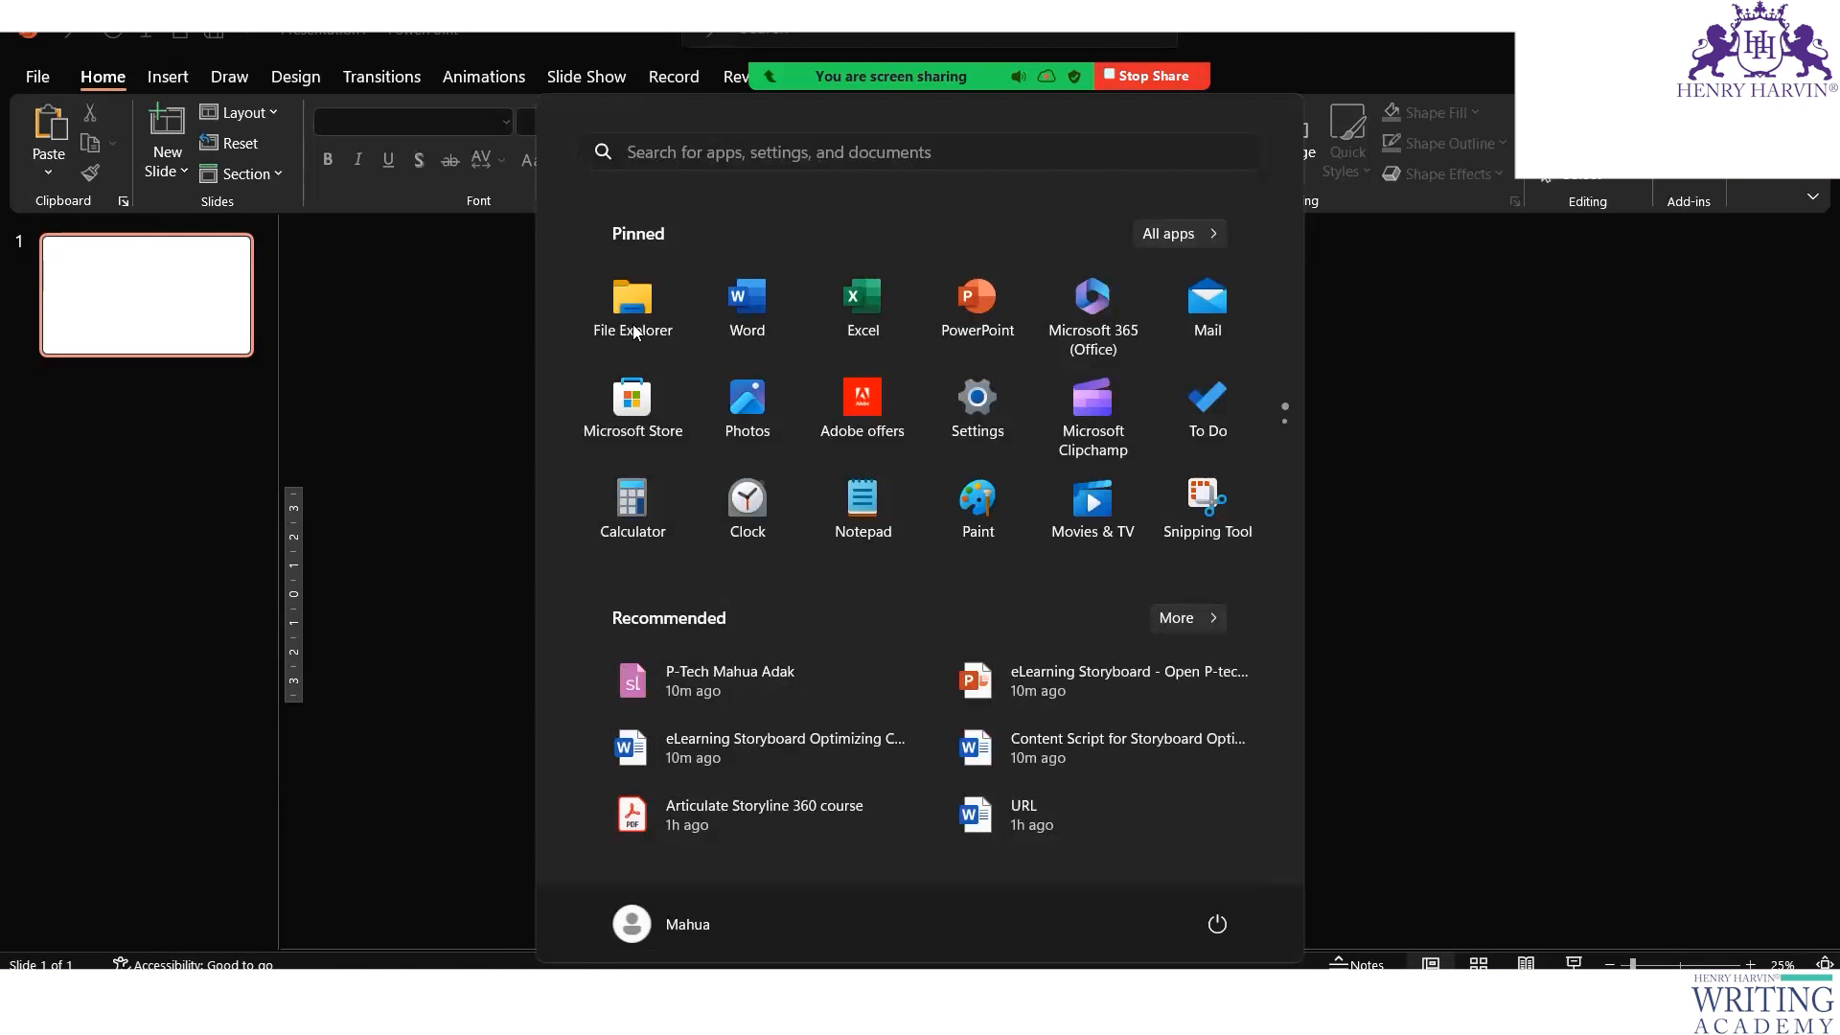
{"action": "left_click", "coordinate": [670, 151]}
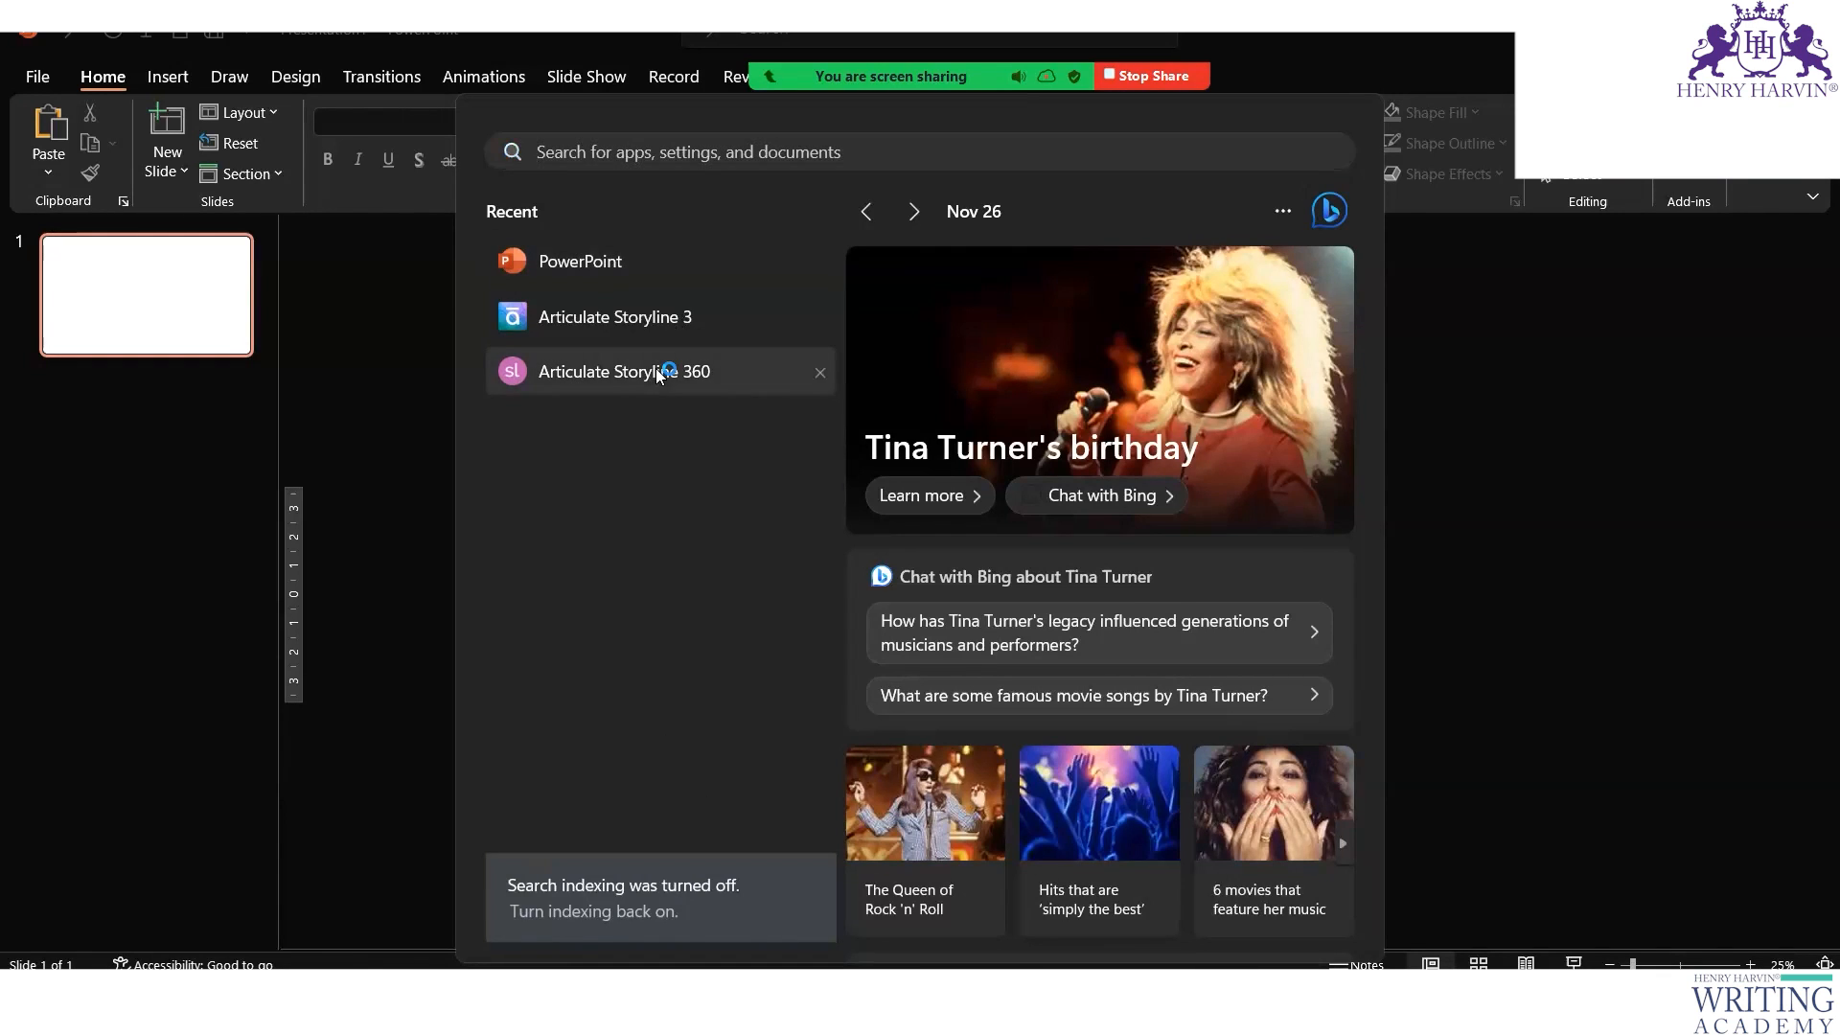
{"action": "left_click", "coordinate": [657, 372]}
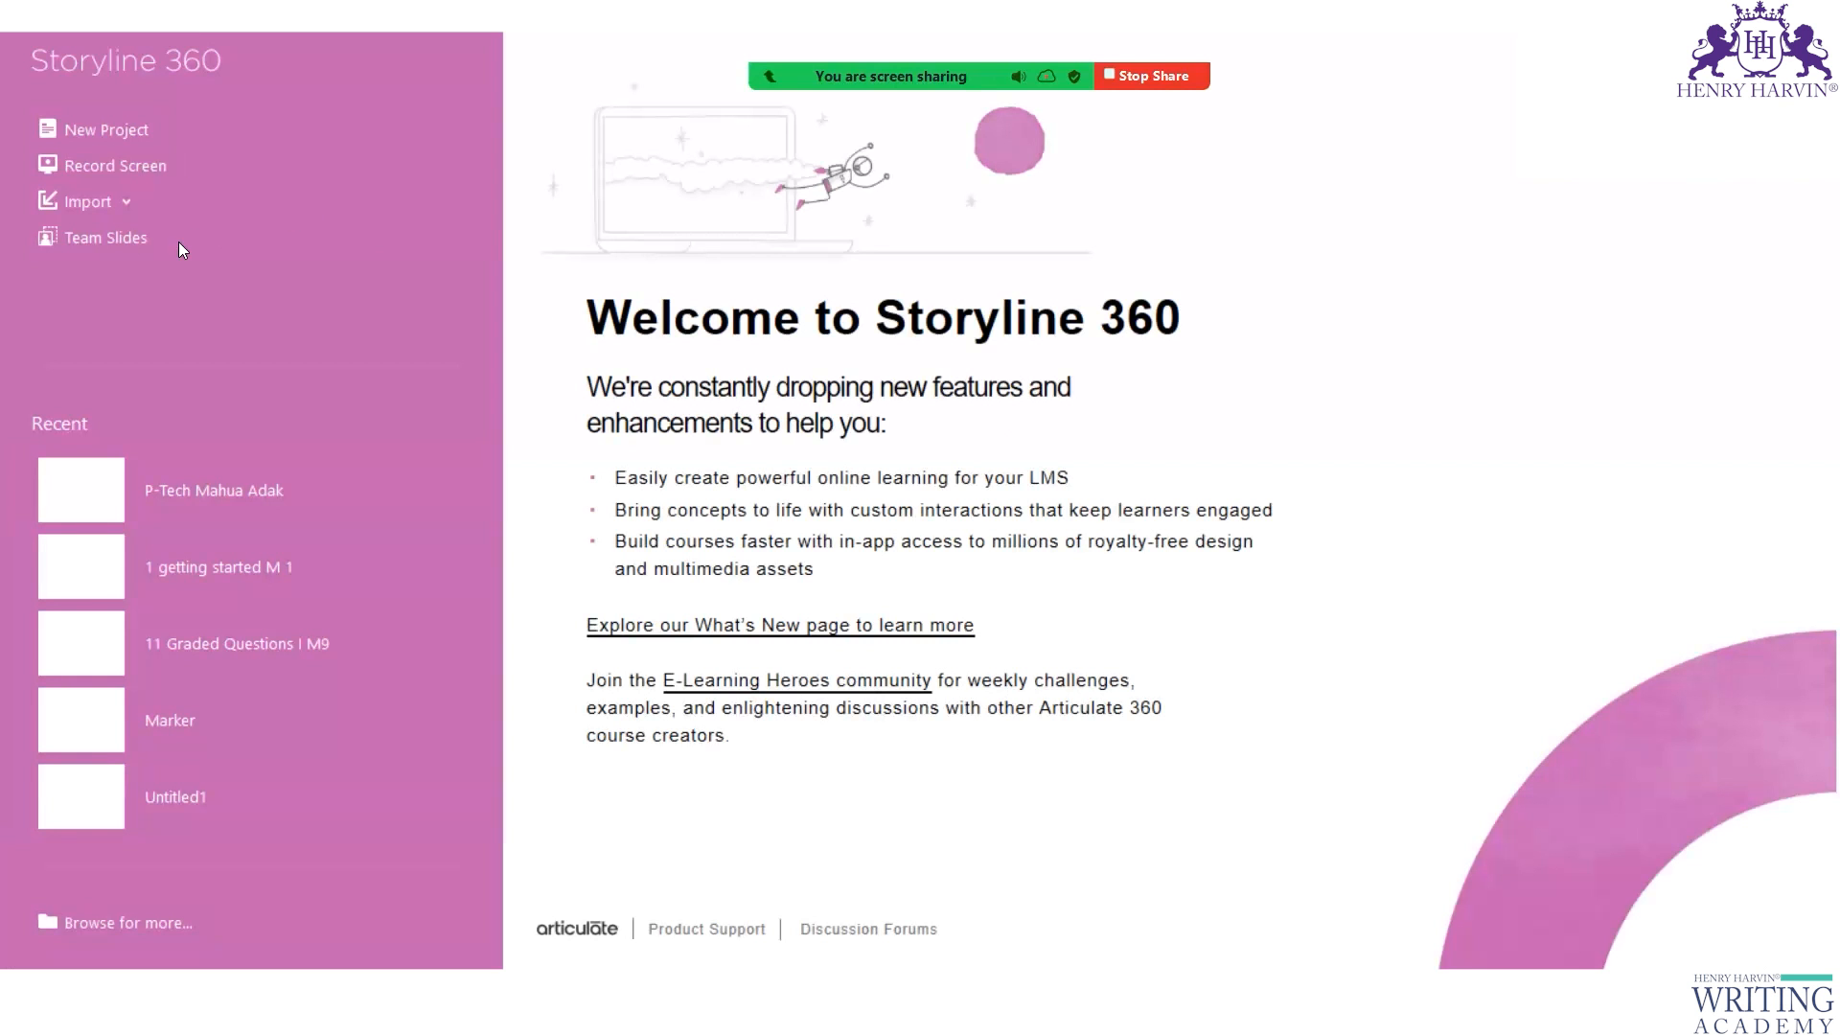
Create a new project and open its slide 1.1 for editing.
{"action": "left_click", "coordinate": [117, 206]}
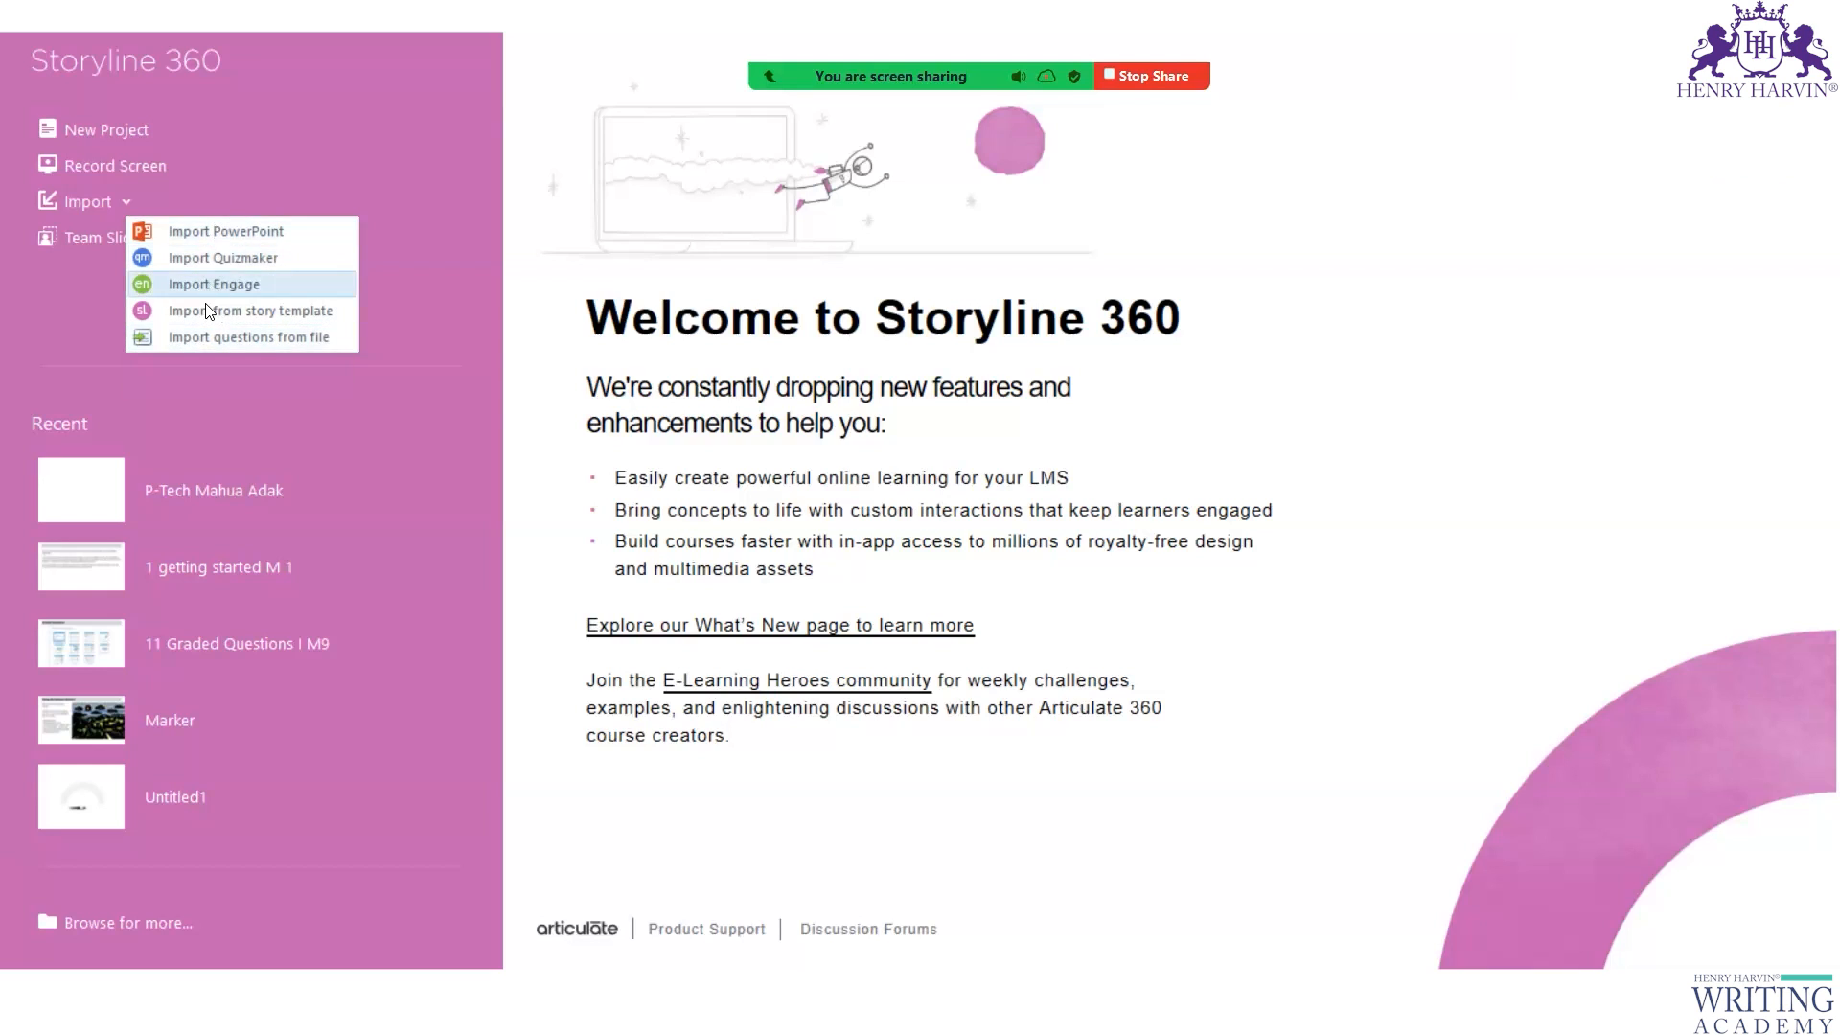
{"action": "left_click", "coordinate": [118, 130]}
{"action": "left_click", "coordinate": [118, 130]}
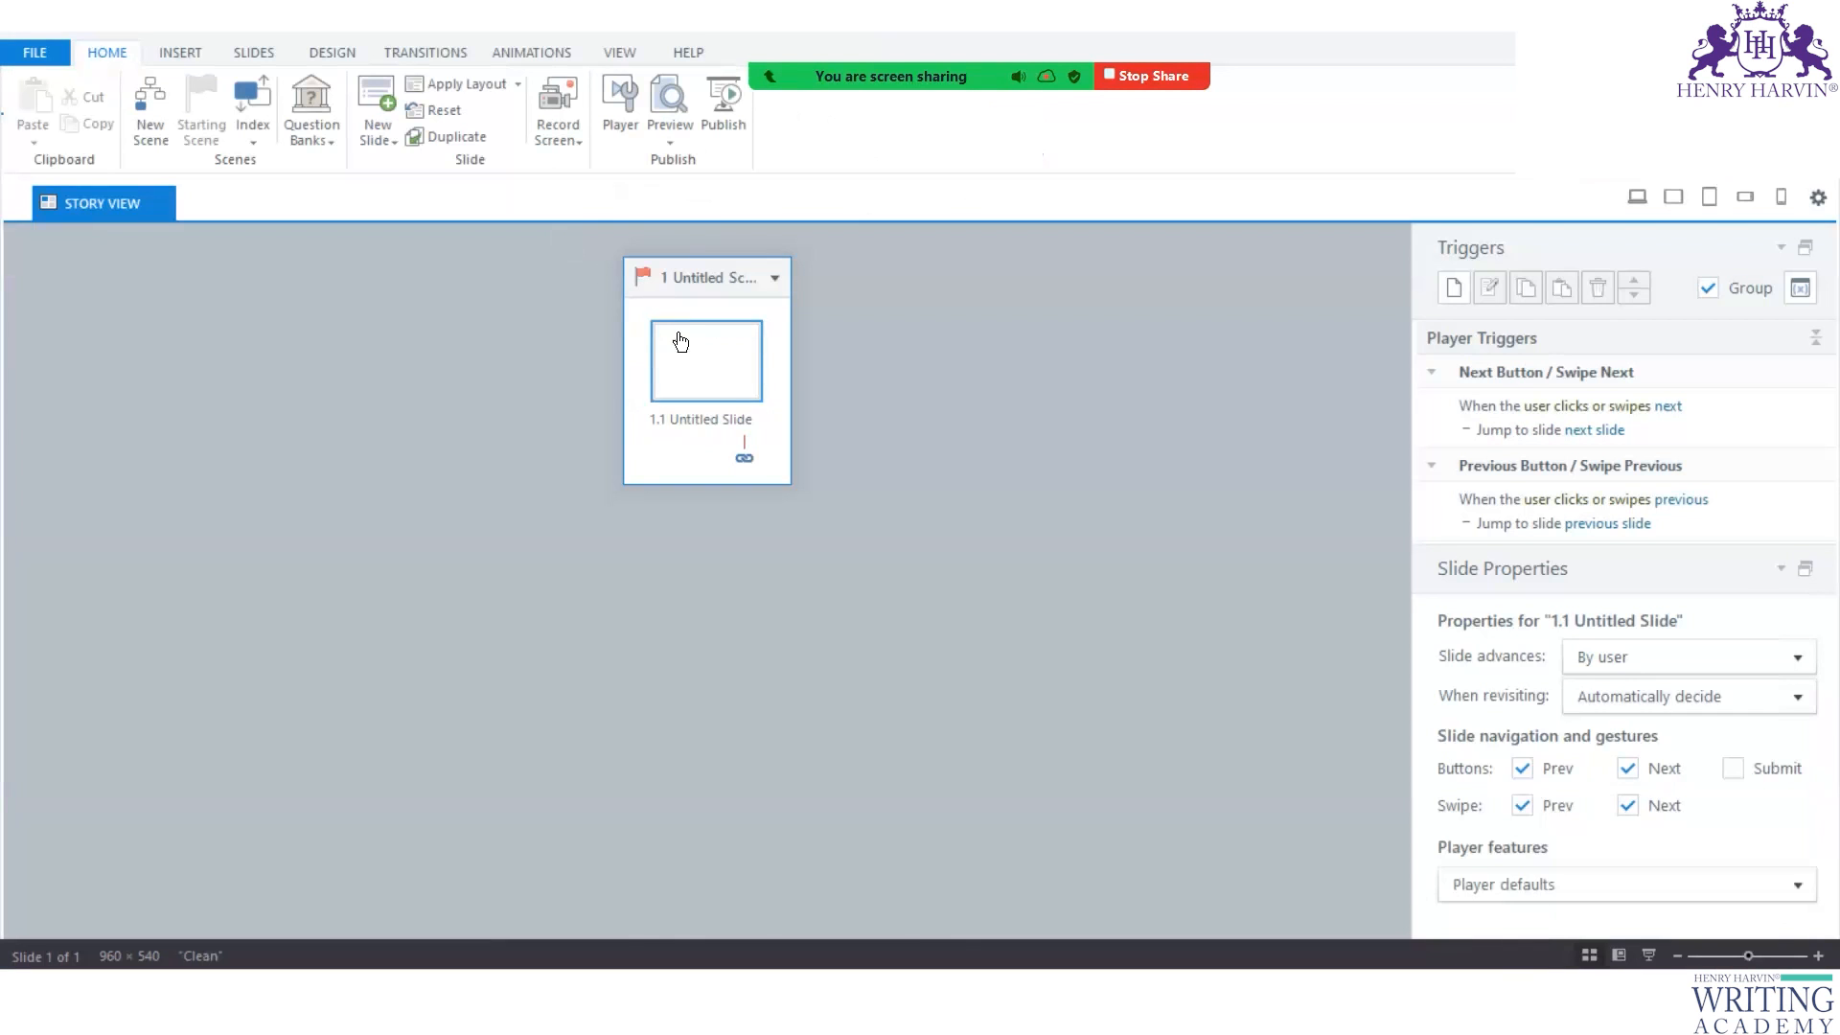
{"action": "double_click", "coordinate": [690, 358]}
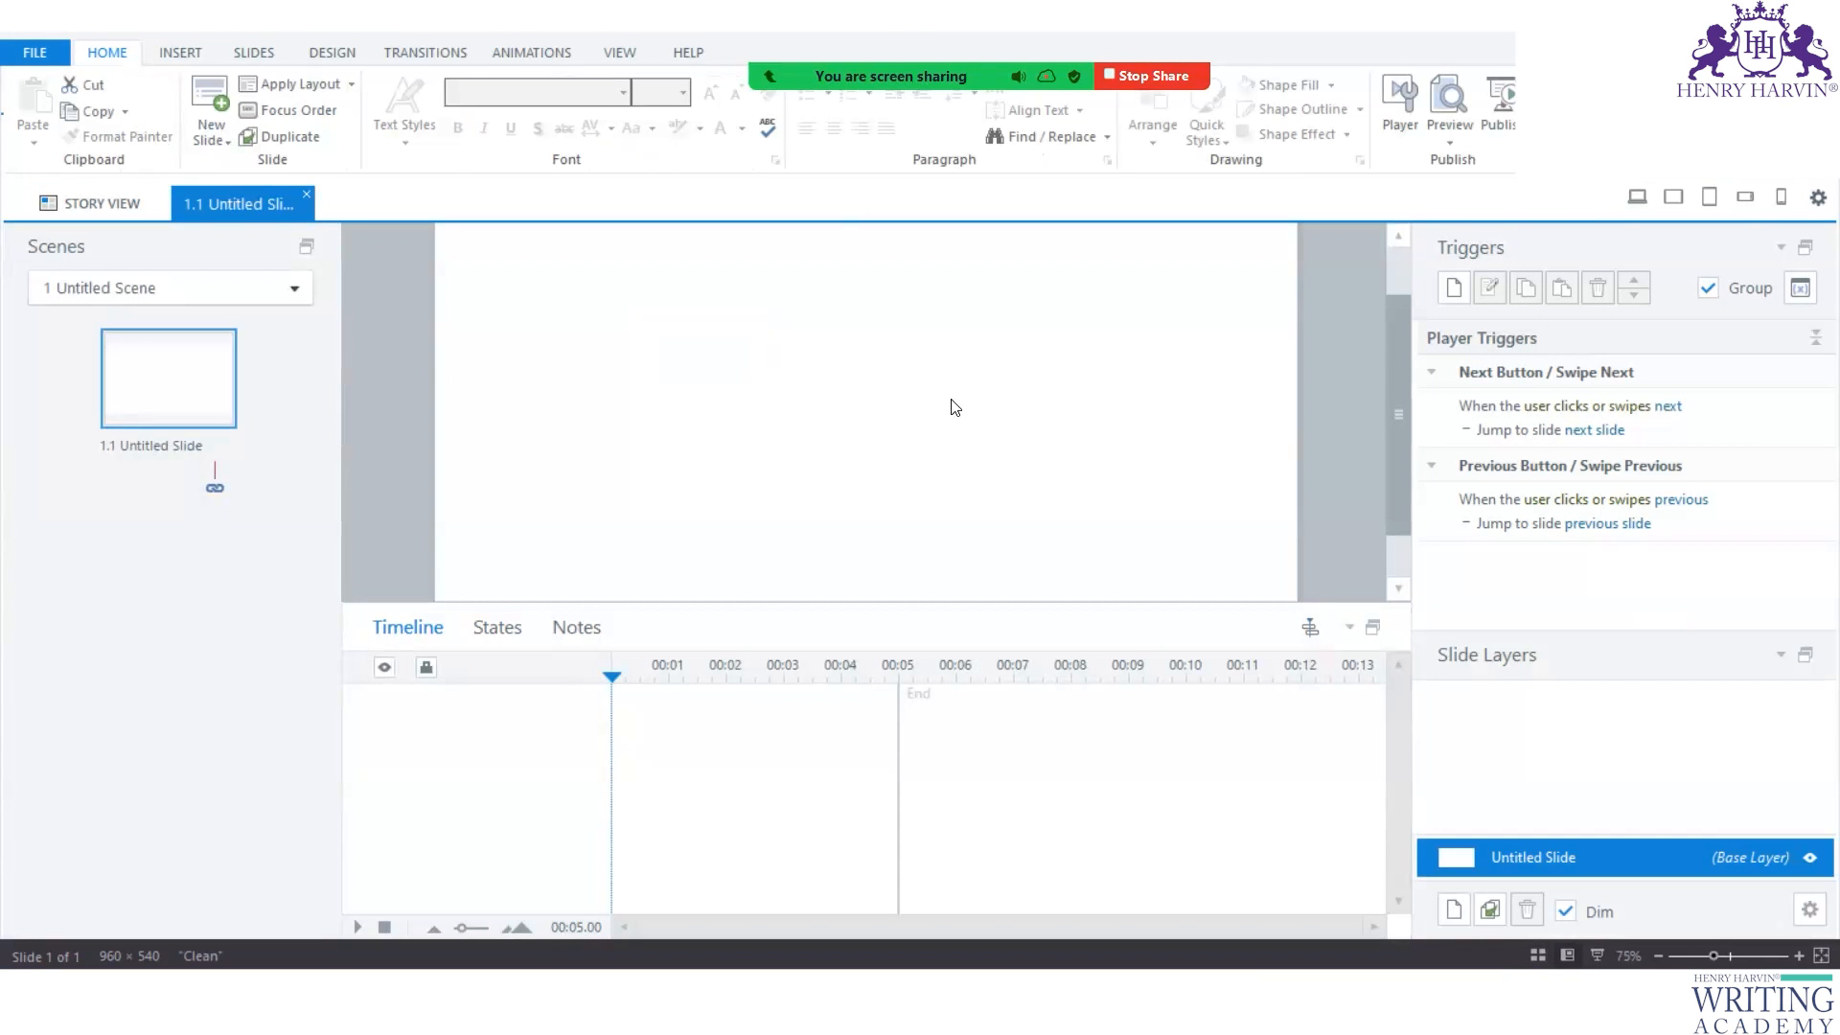
Insert the Velocity template slides from Content Library 360 after slide 1.1.
{"action": "key", "text": "ctrl+m"}
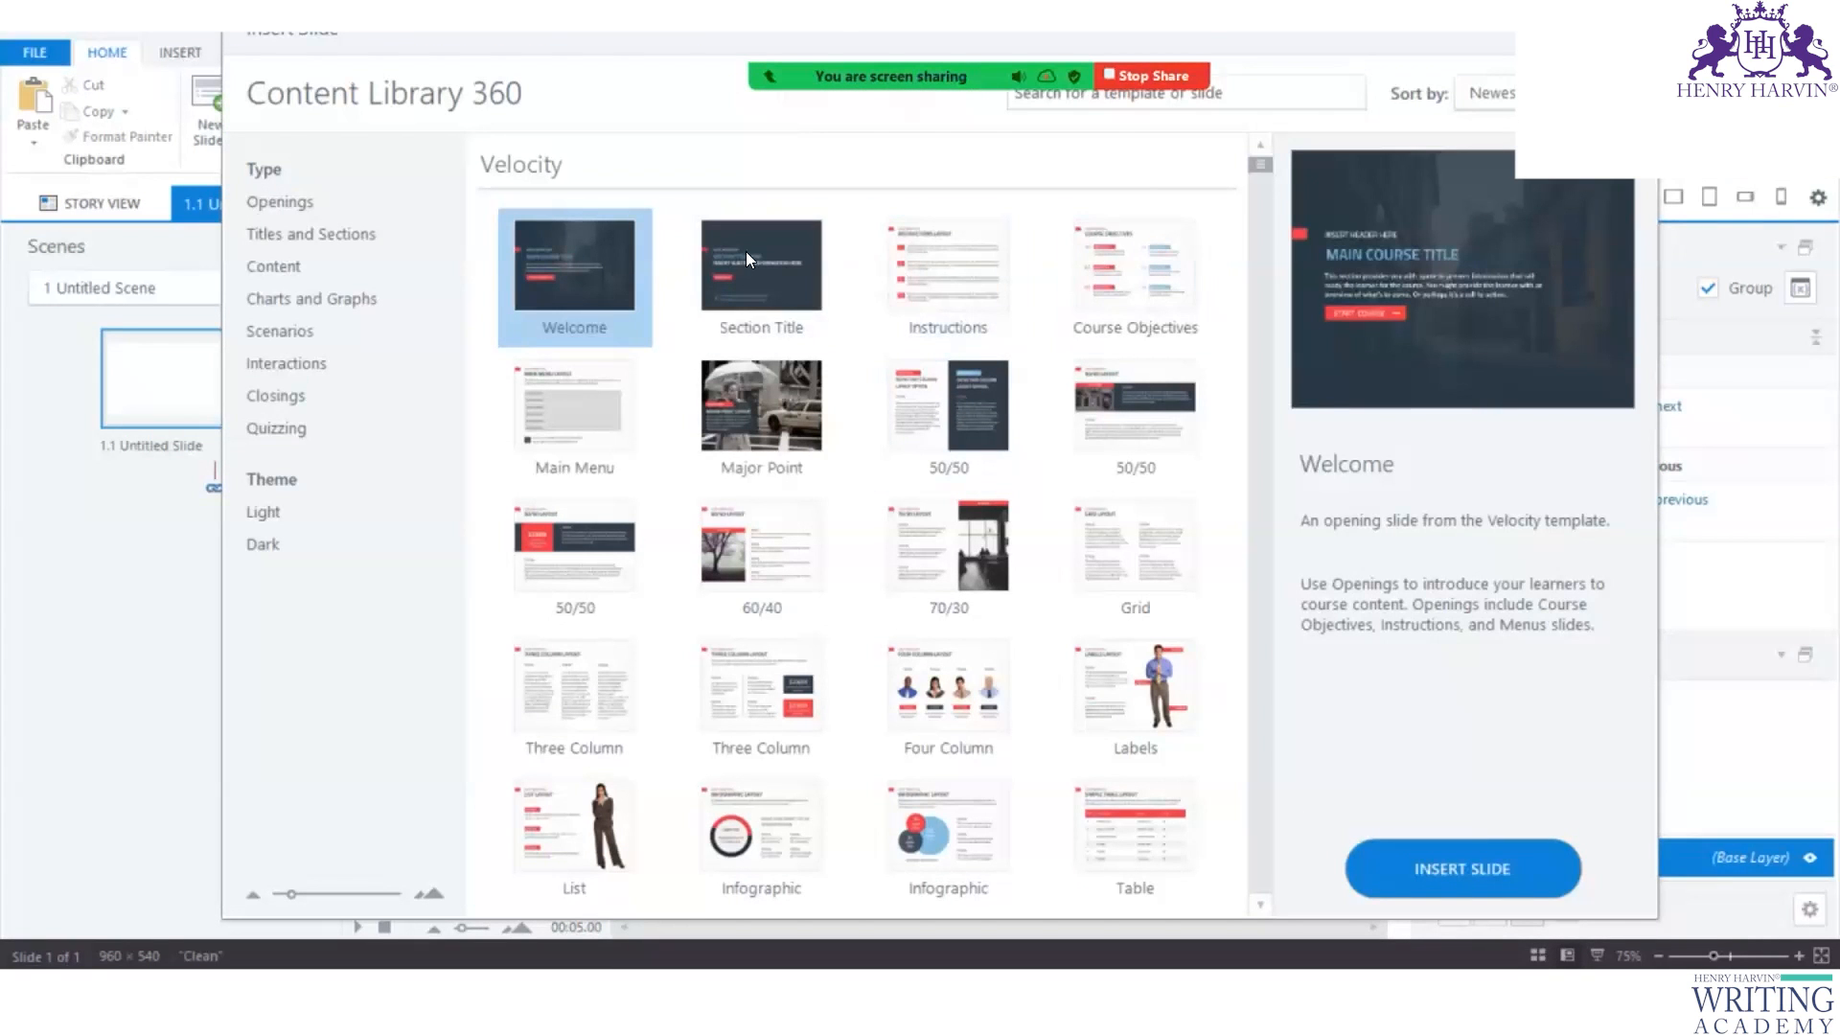
{"action": "mouse_move", "coordinate": [1258, 165]}
{"action": "left_mouse_down"}
{"action": "mouse_move", "coordinate": [1258, 203]}
{"action": "mouse_move", "coordinate": [1255, 188]}
{"action": "left_mouse_up"}
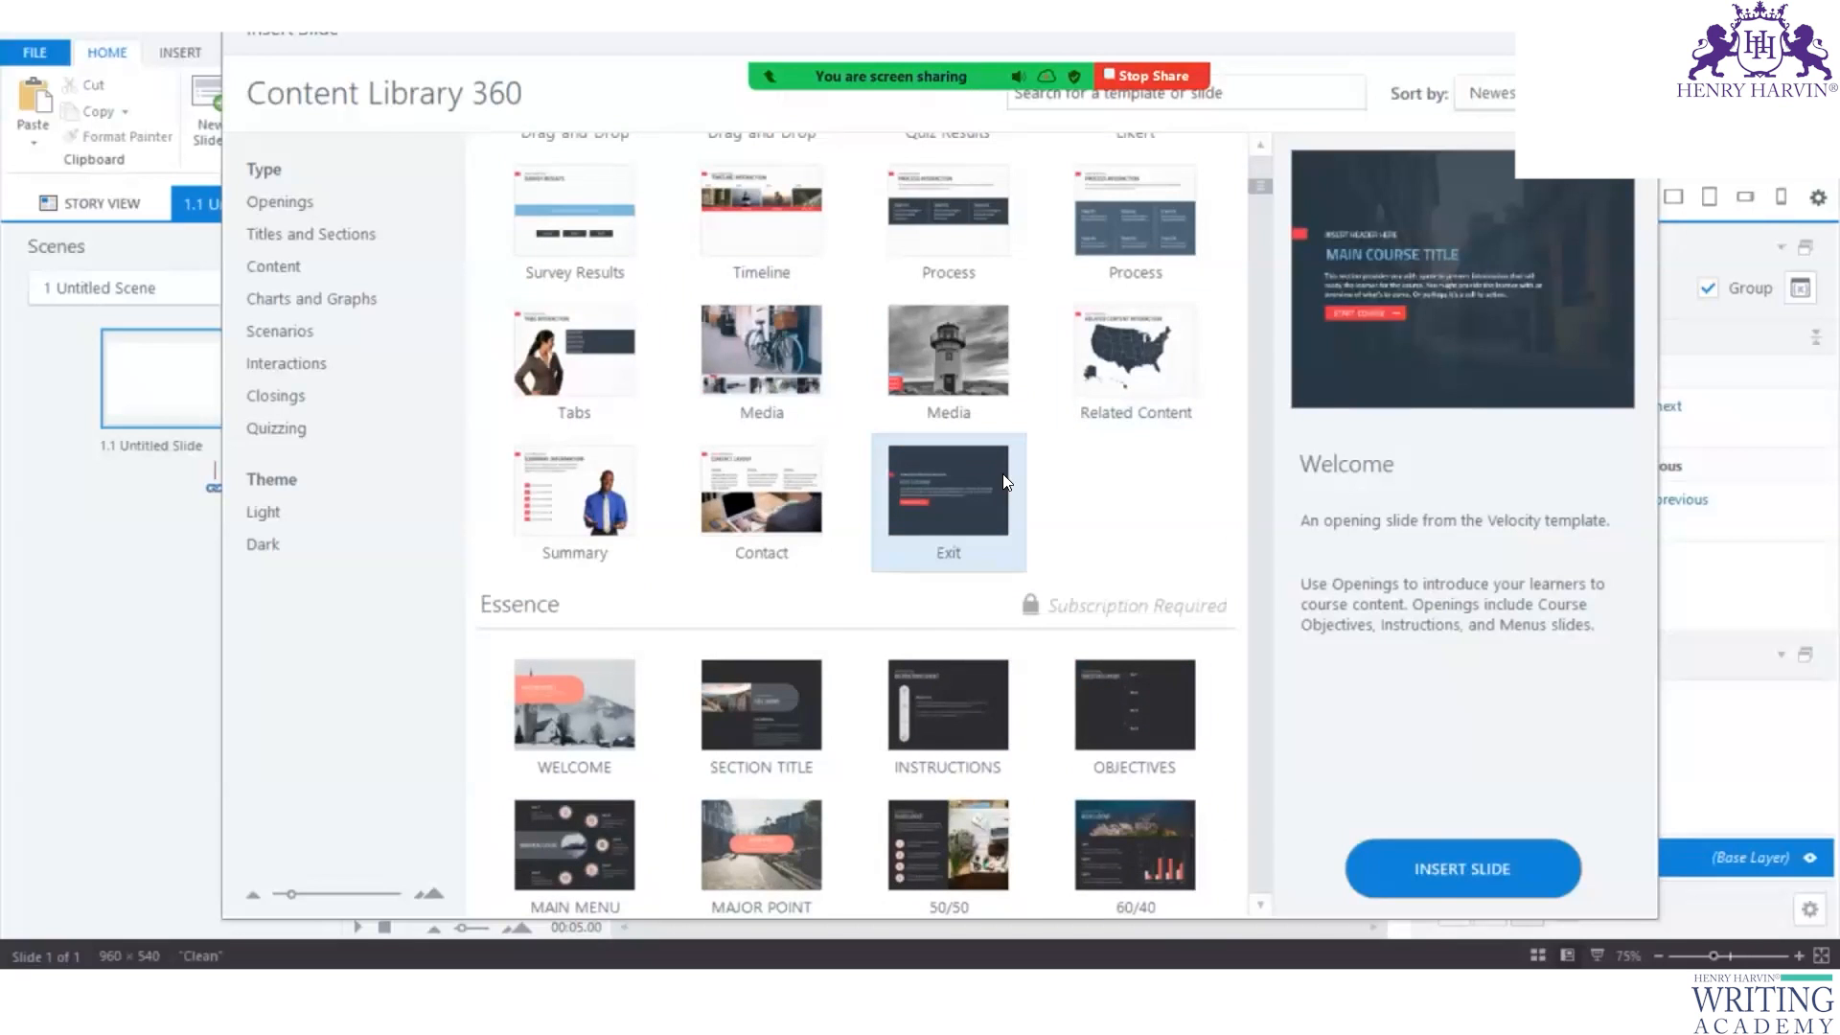
{"action": "scroll", "coordinate": [1002, 473], "scroll_direction": "up", "scroll_amount": 3}
{"action": "left_click", "coordinate": [1465, 872]}
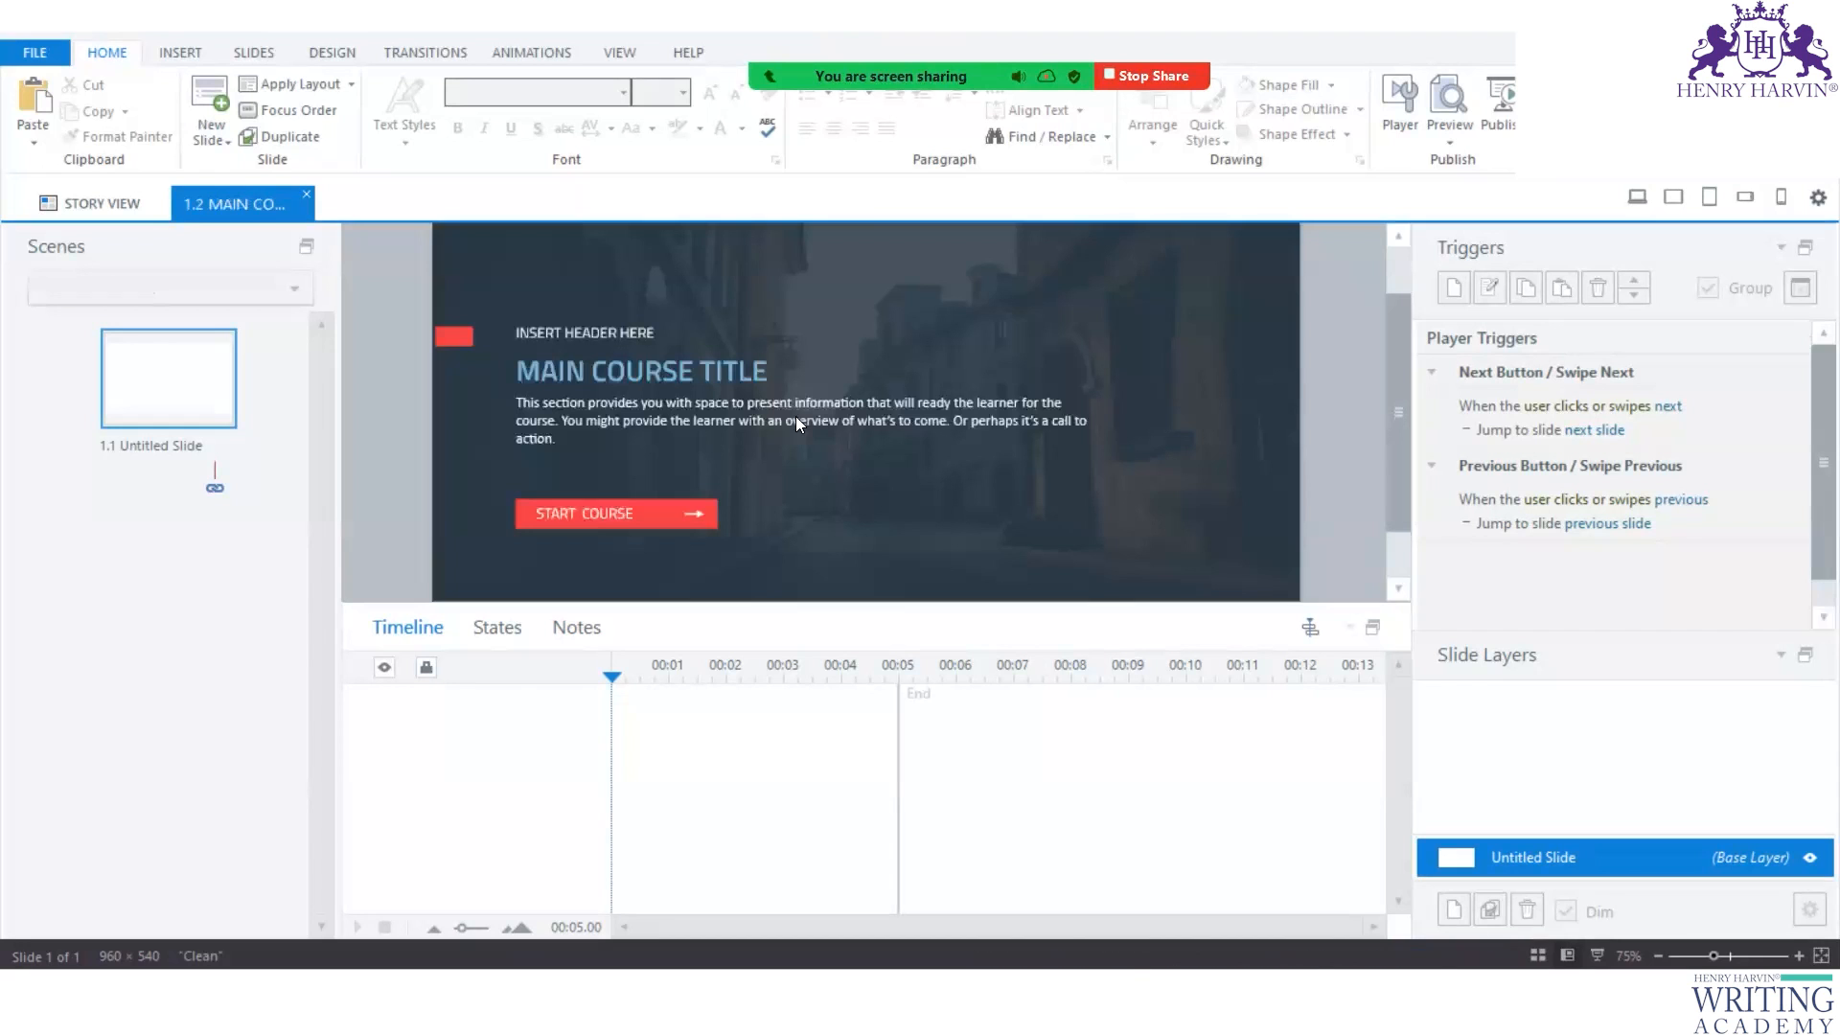
Add a new scene to the project in Story View.
{"action": "left_click", "coordinate": [98, 203]}
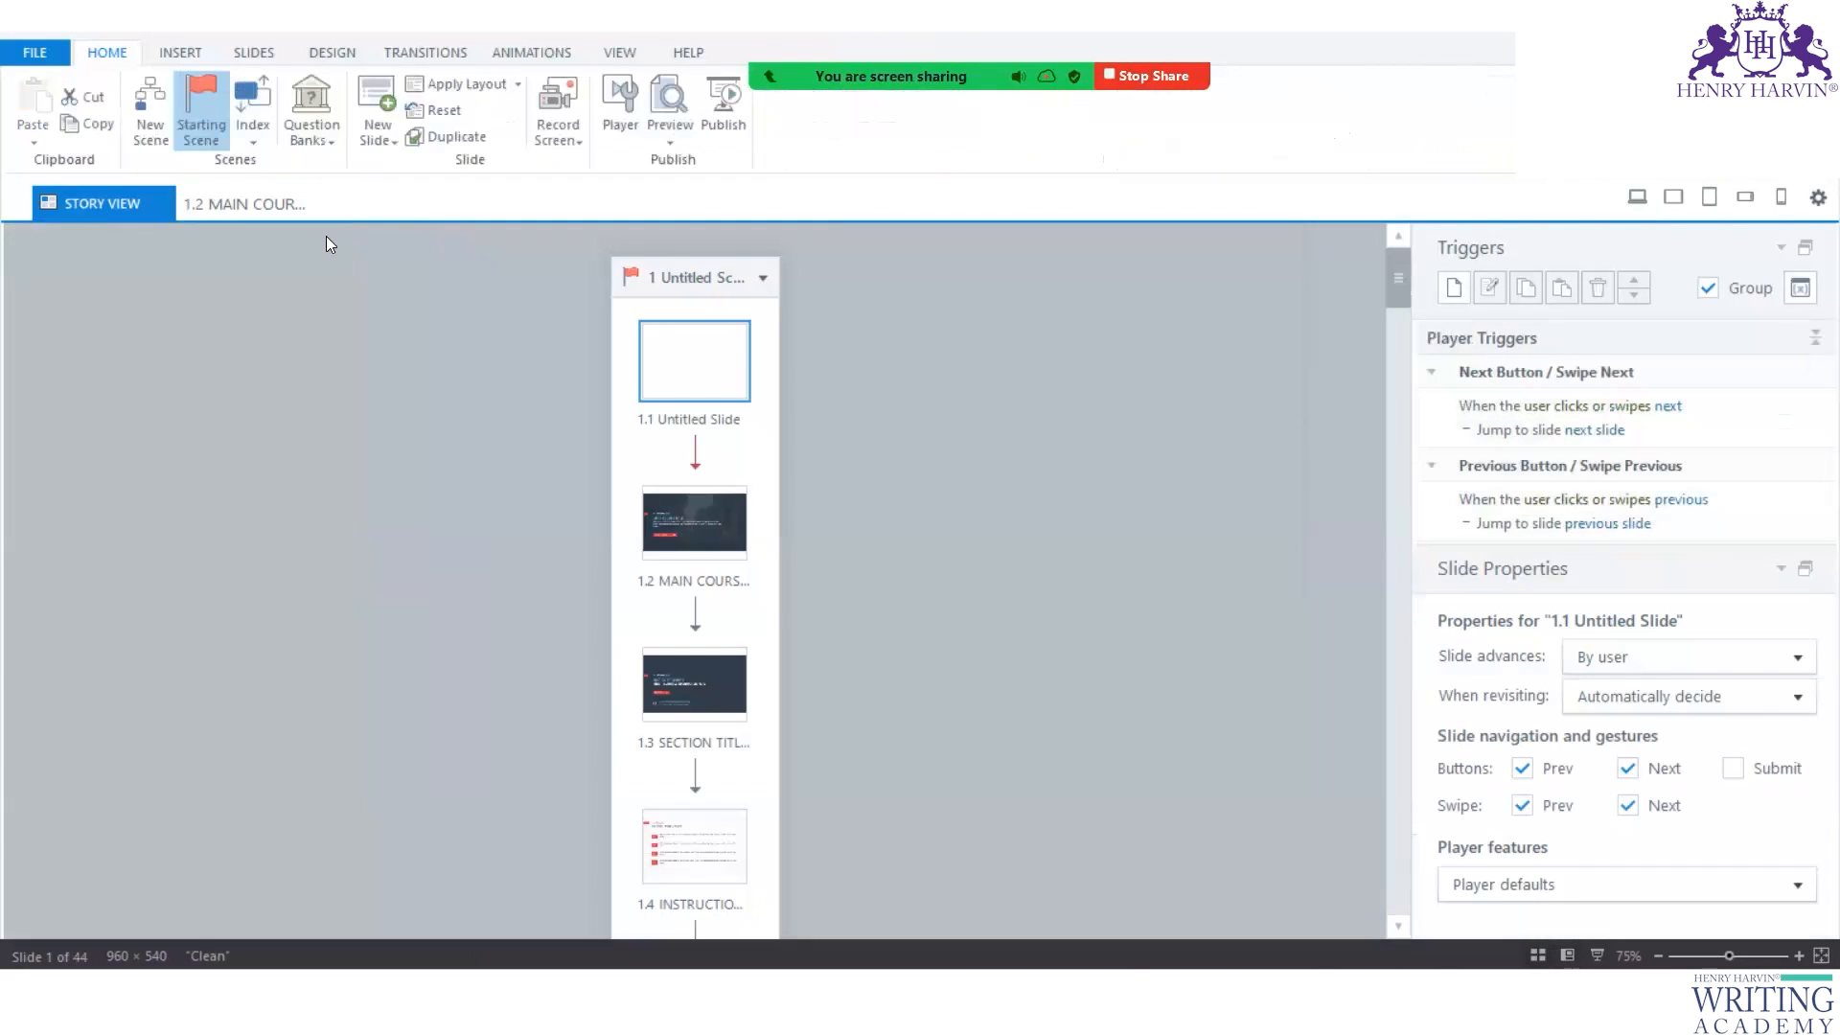
{"action": "right_click", "coordinate": [902, 295]}
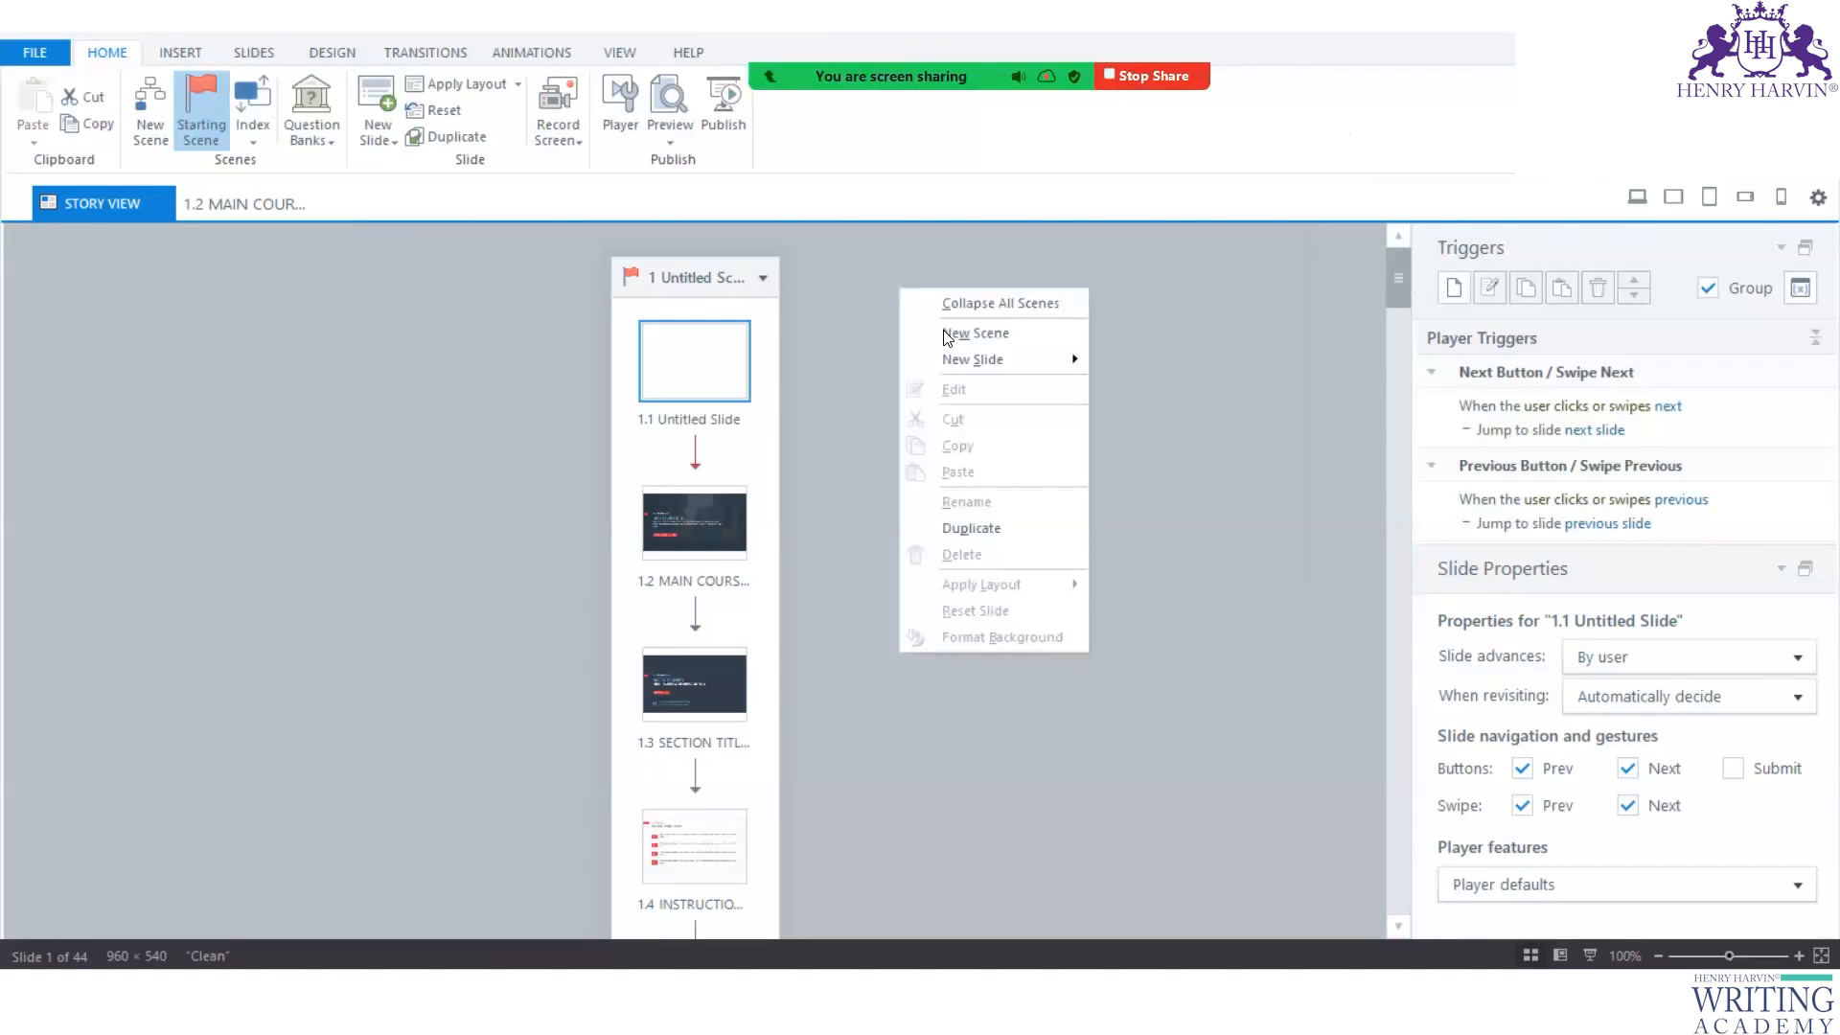
{"action": "left_click", "coordinate": [1169, 341]}
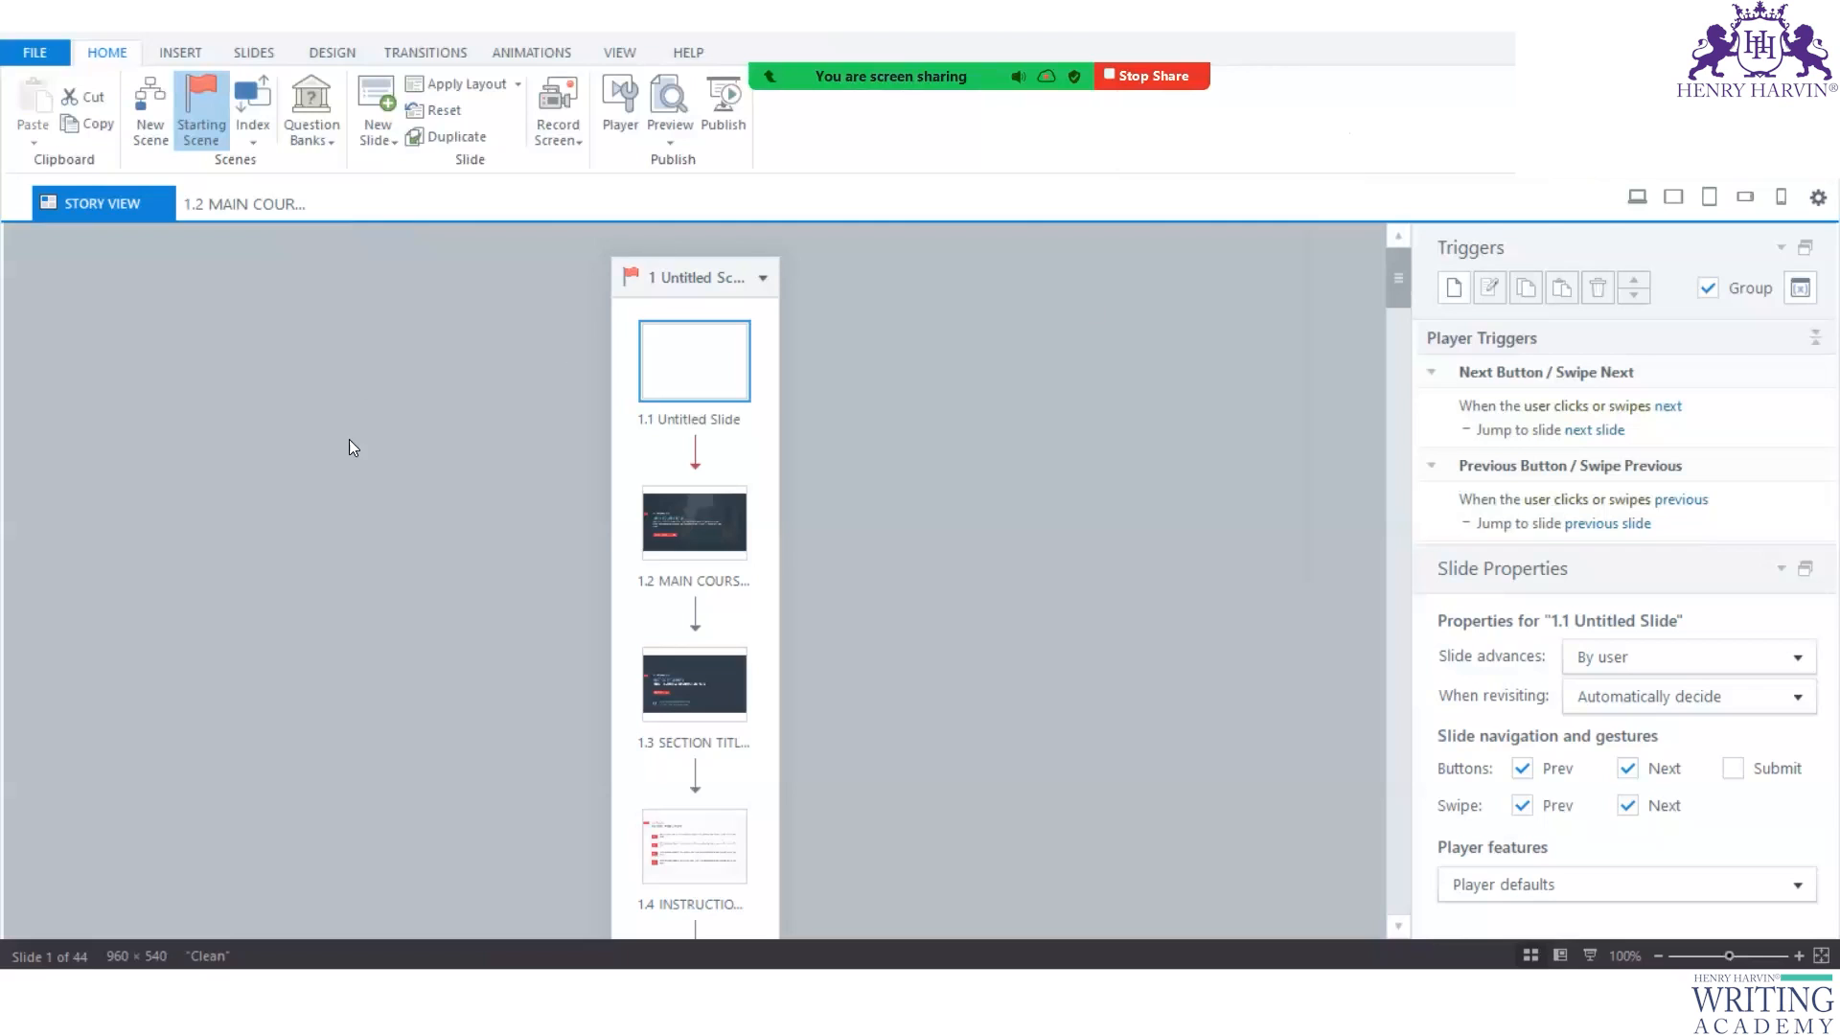
{"action": "right_click", "coordinate": [948, 277]}
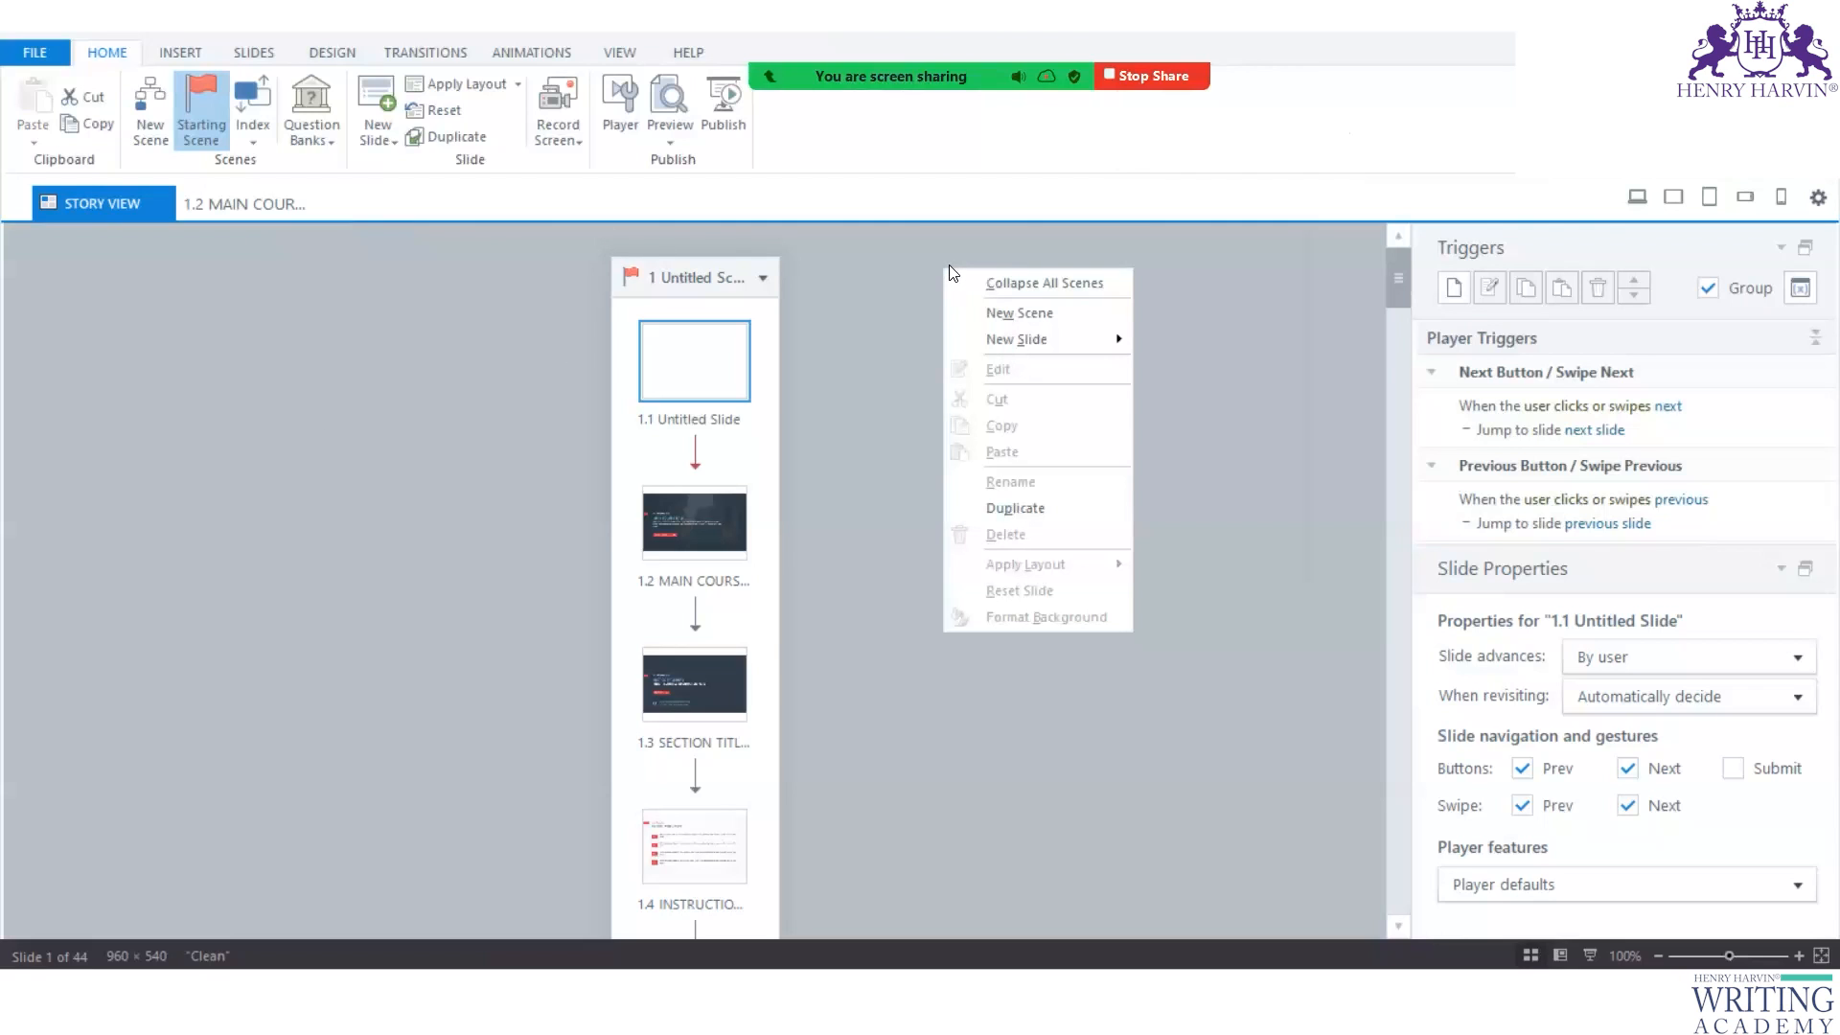
{"action": "left_click", "coordinate": [1006, 313]}
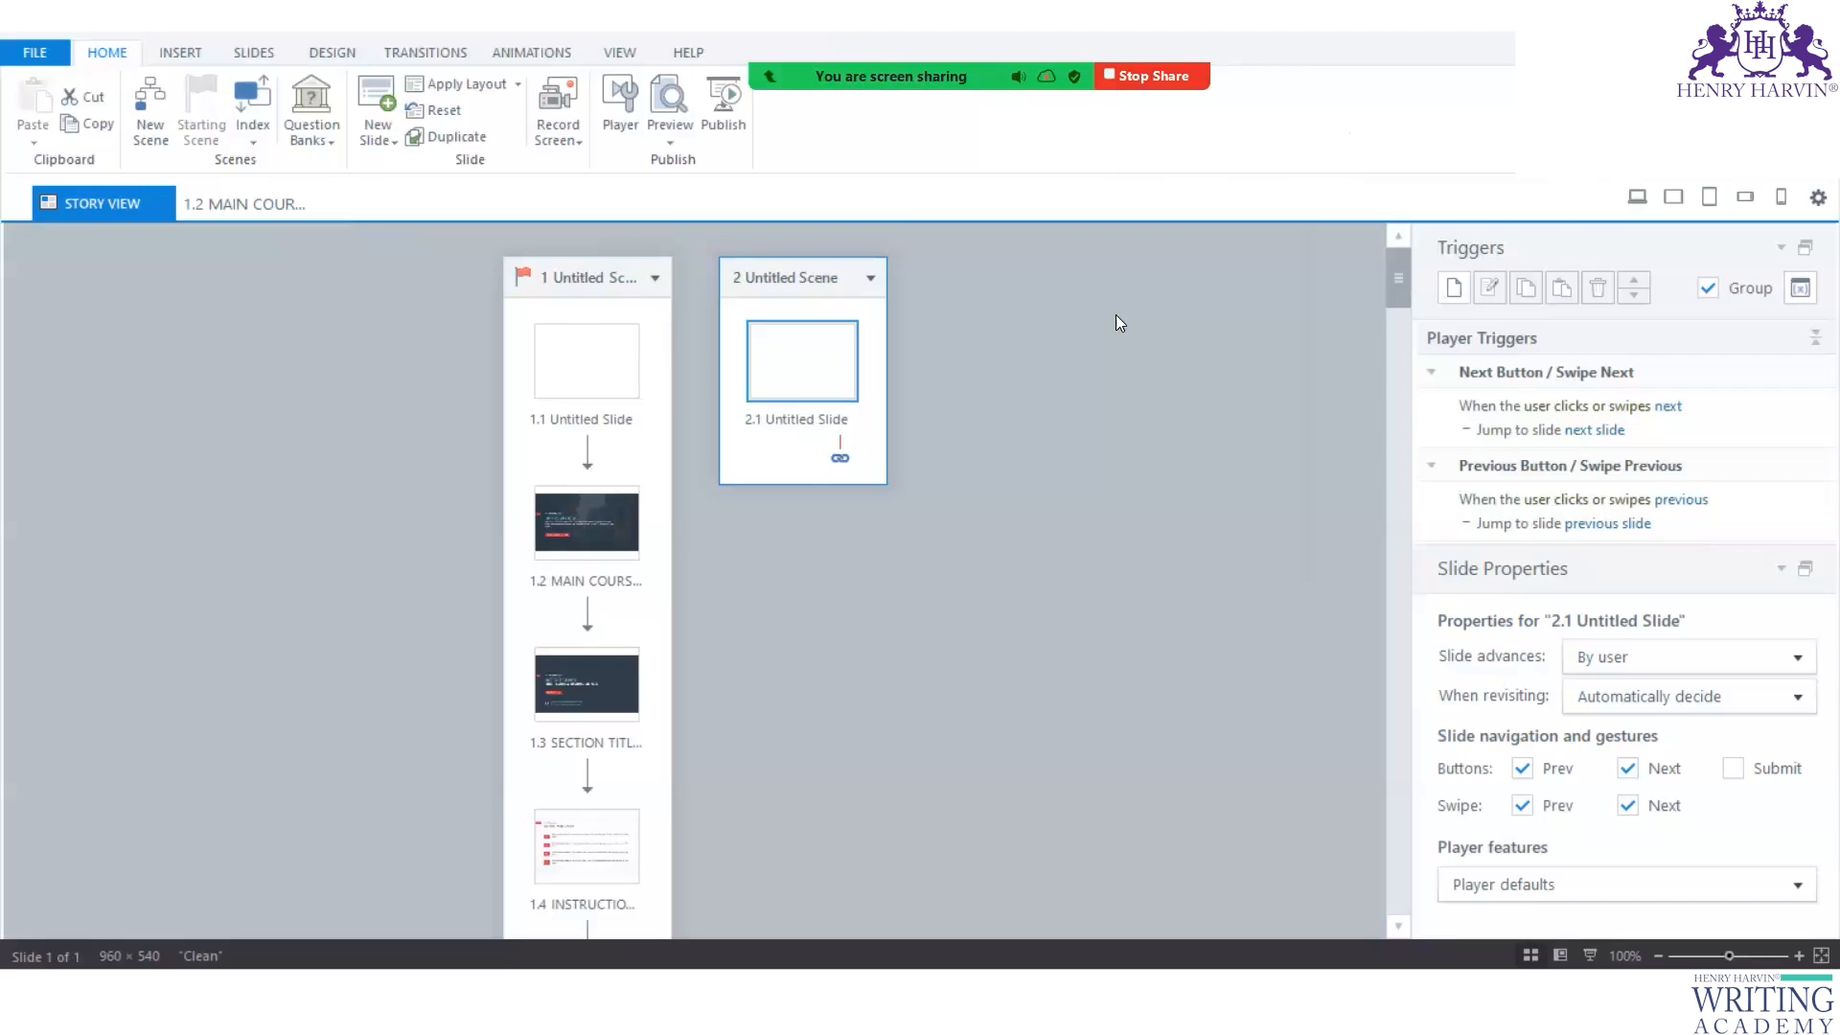
Open slide 2.1 of the second scene and start importing a PowerPoint presentation.
{"action": "double_click", "coordinate": [813, 367]}
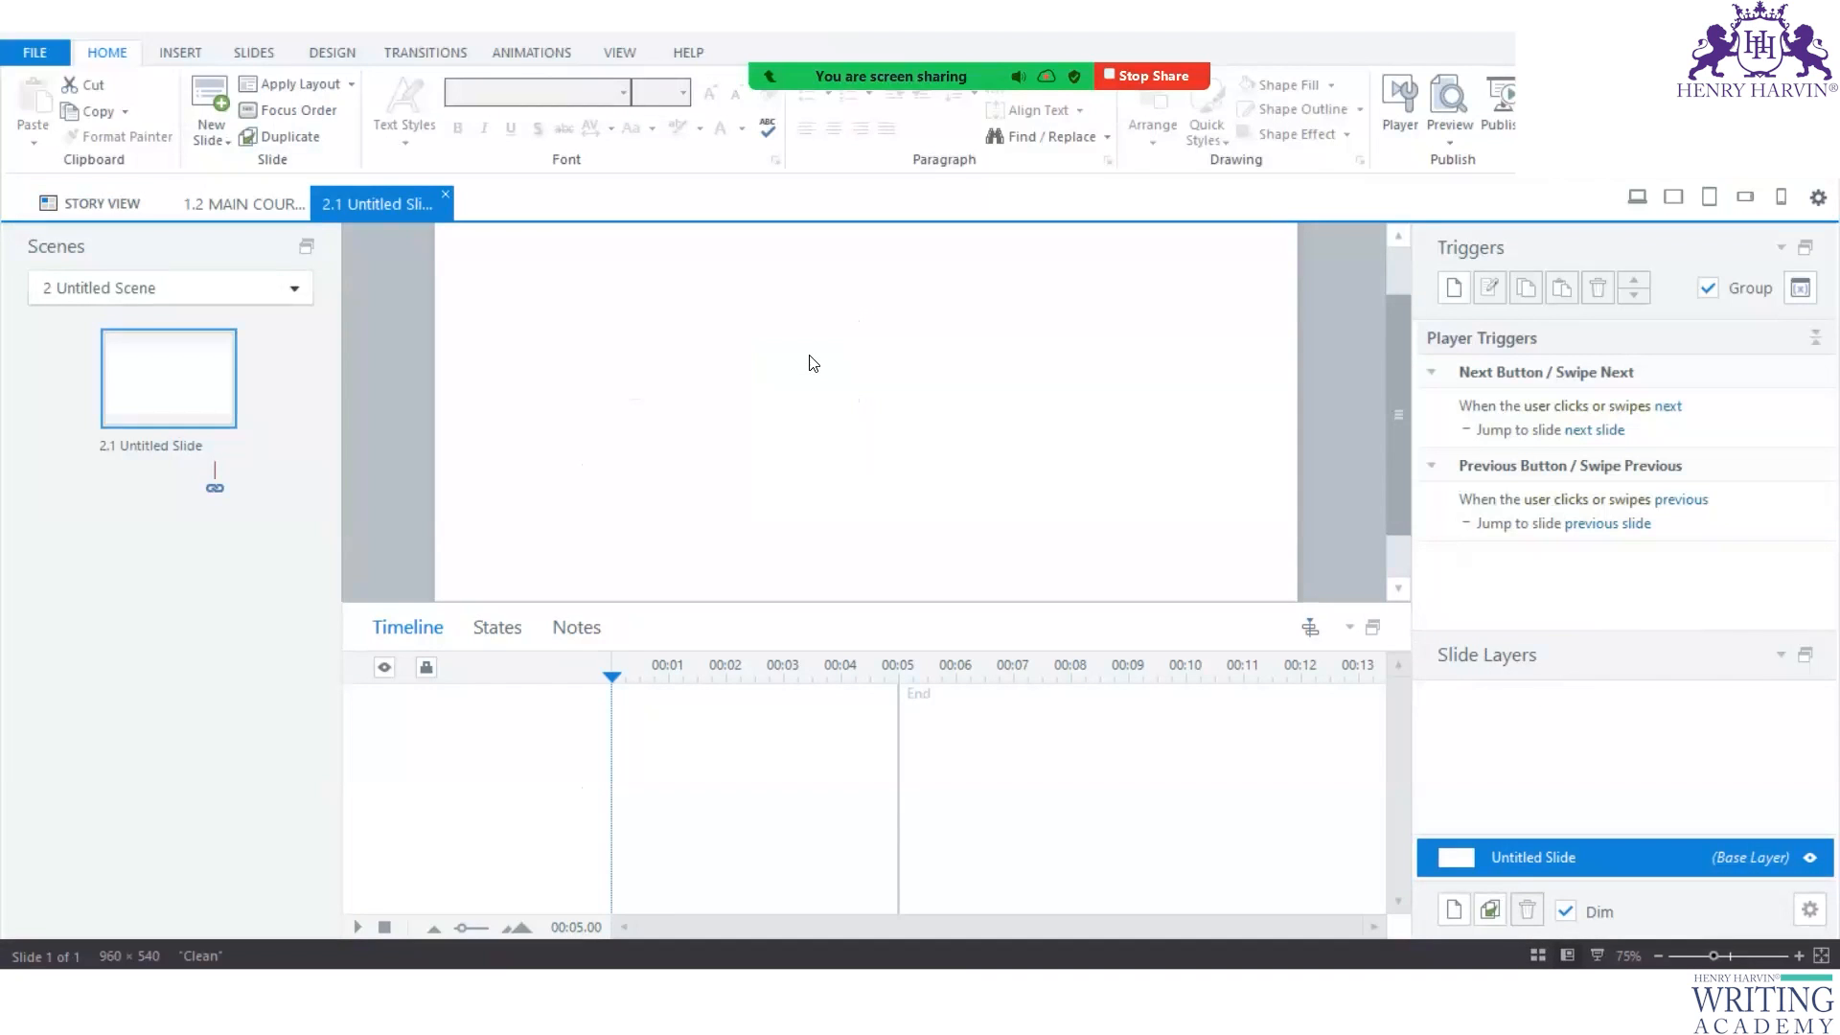
{"action": "left_click", "coordinate": [181, 52]}
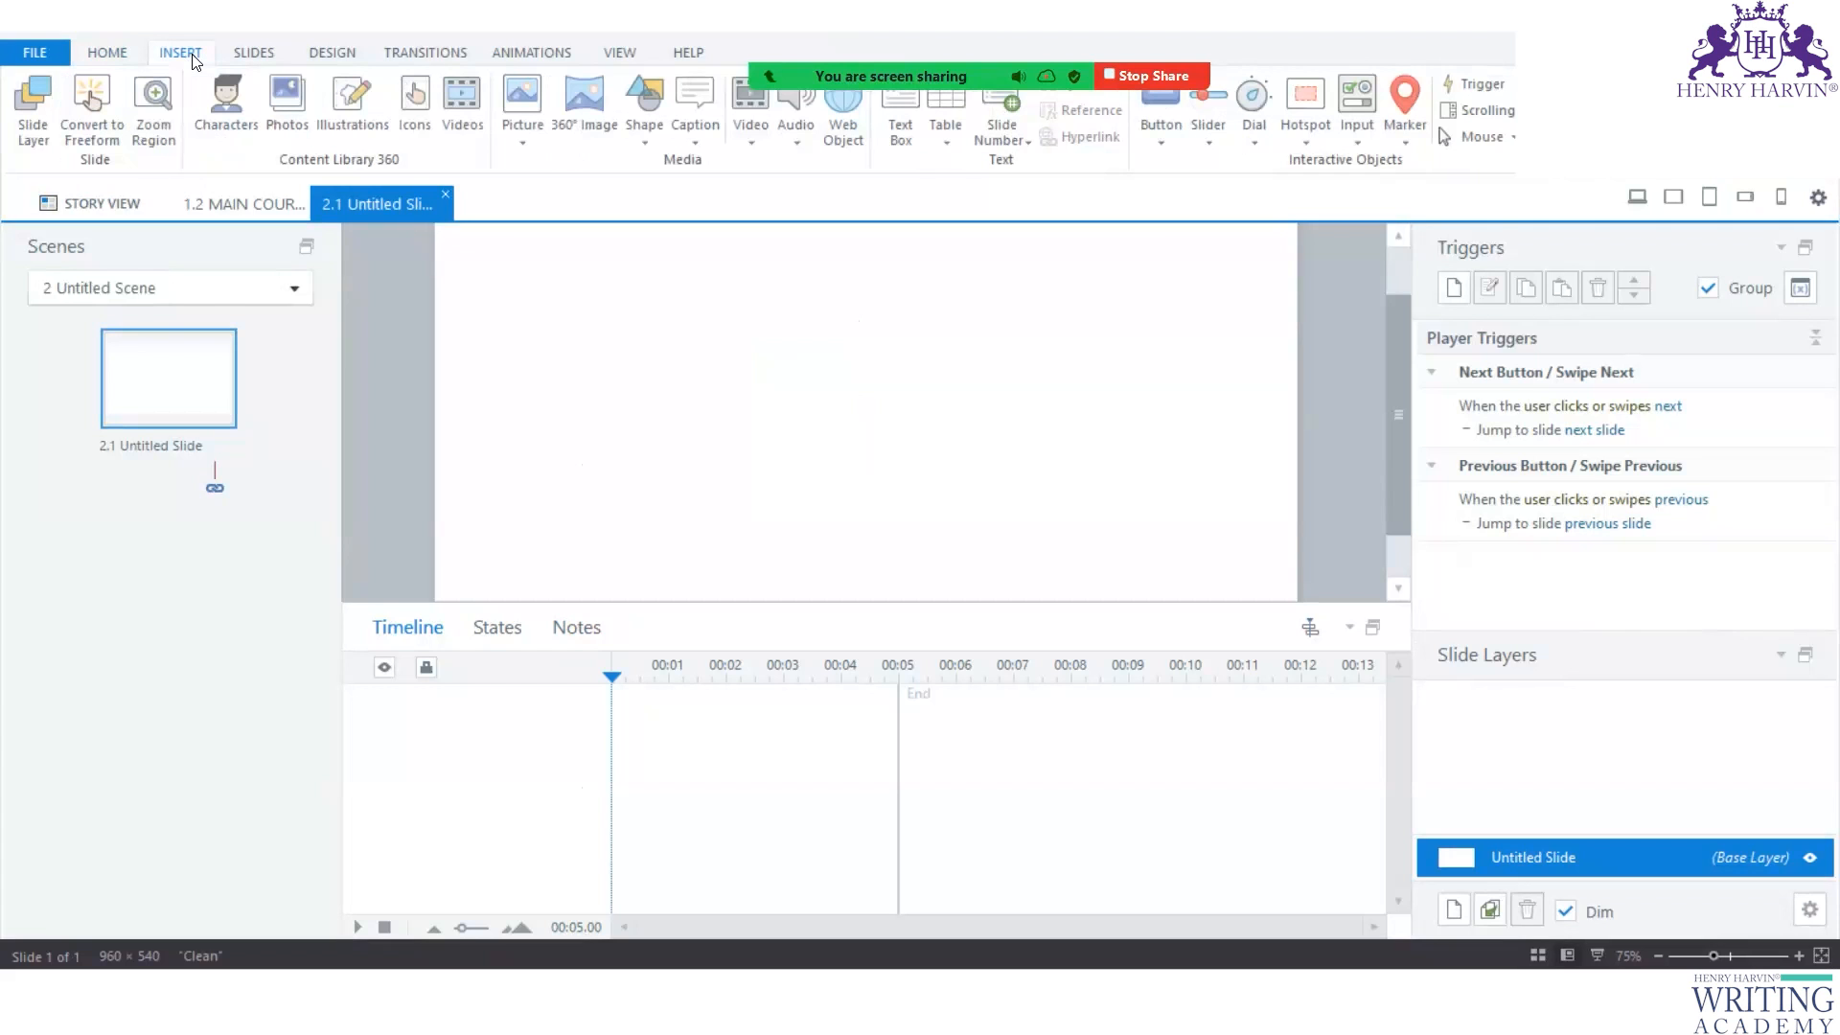
{"action": "left_click", "coordinate": [32, 55]}
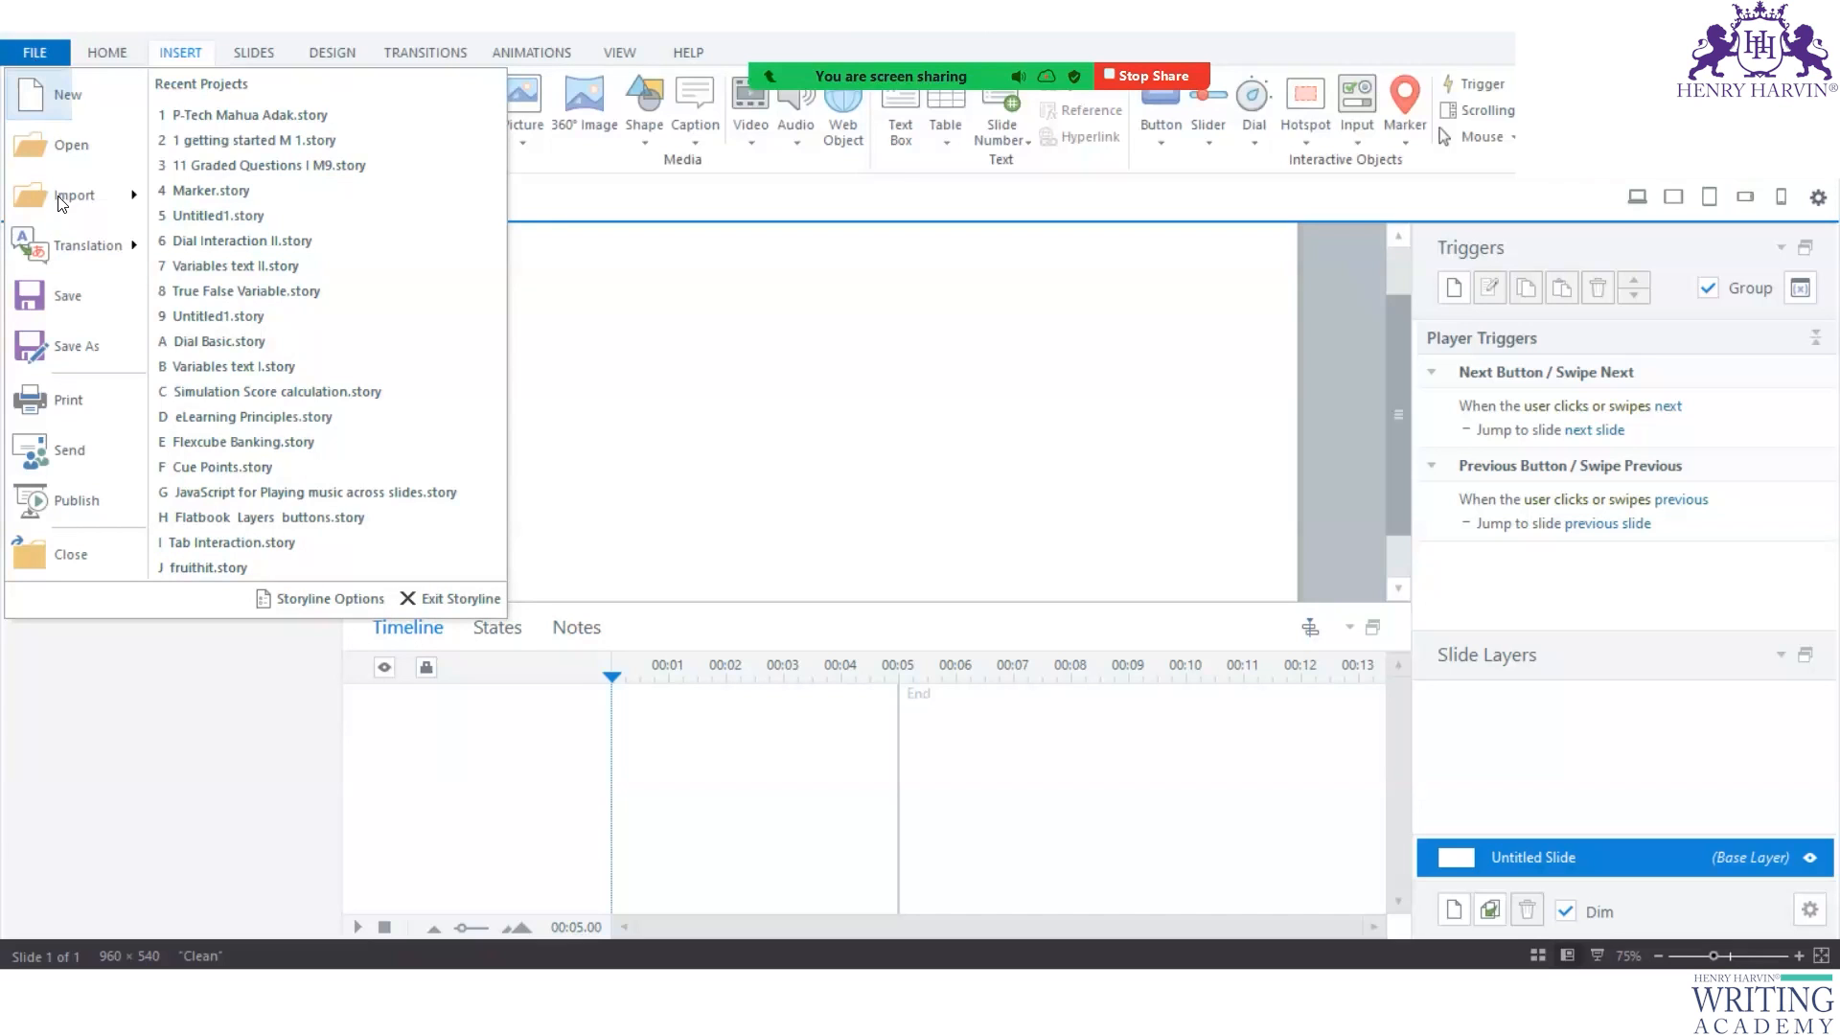
{"action": "mouse_move", "coordinate": [57, 195]}
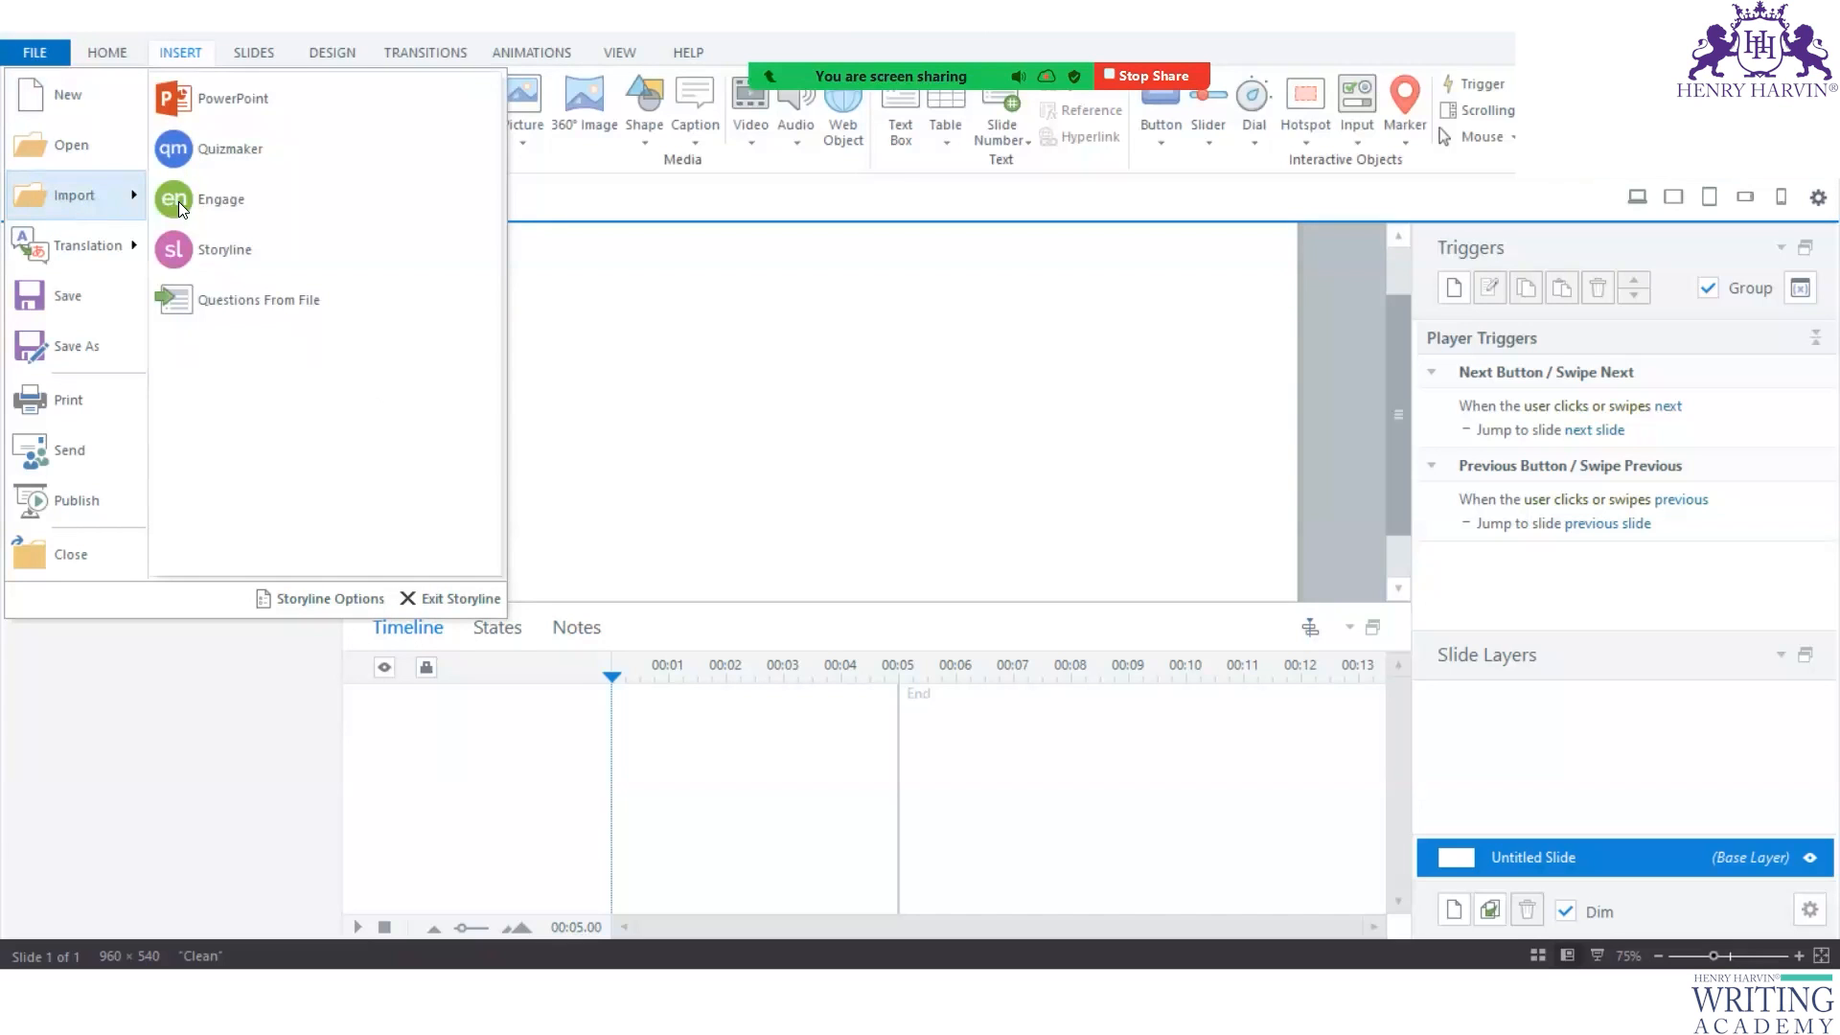
{"action": "left_click", "coordinate": [246, 105]}
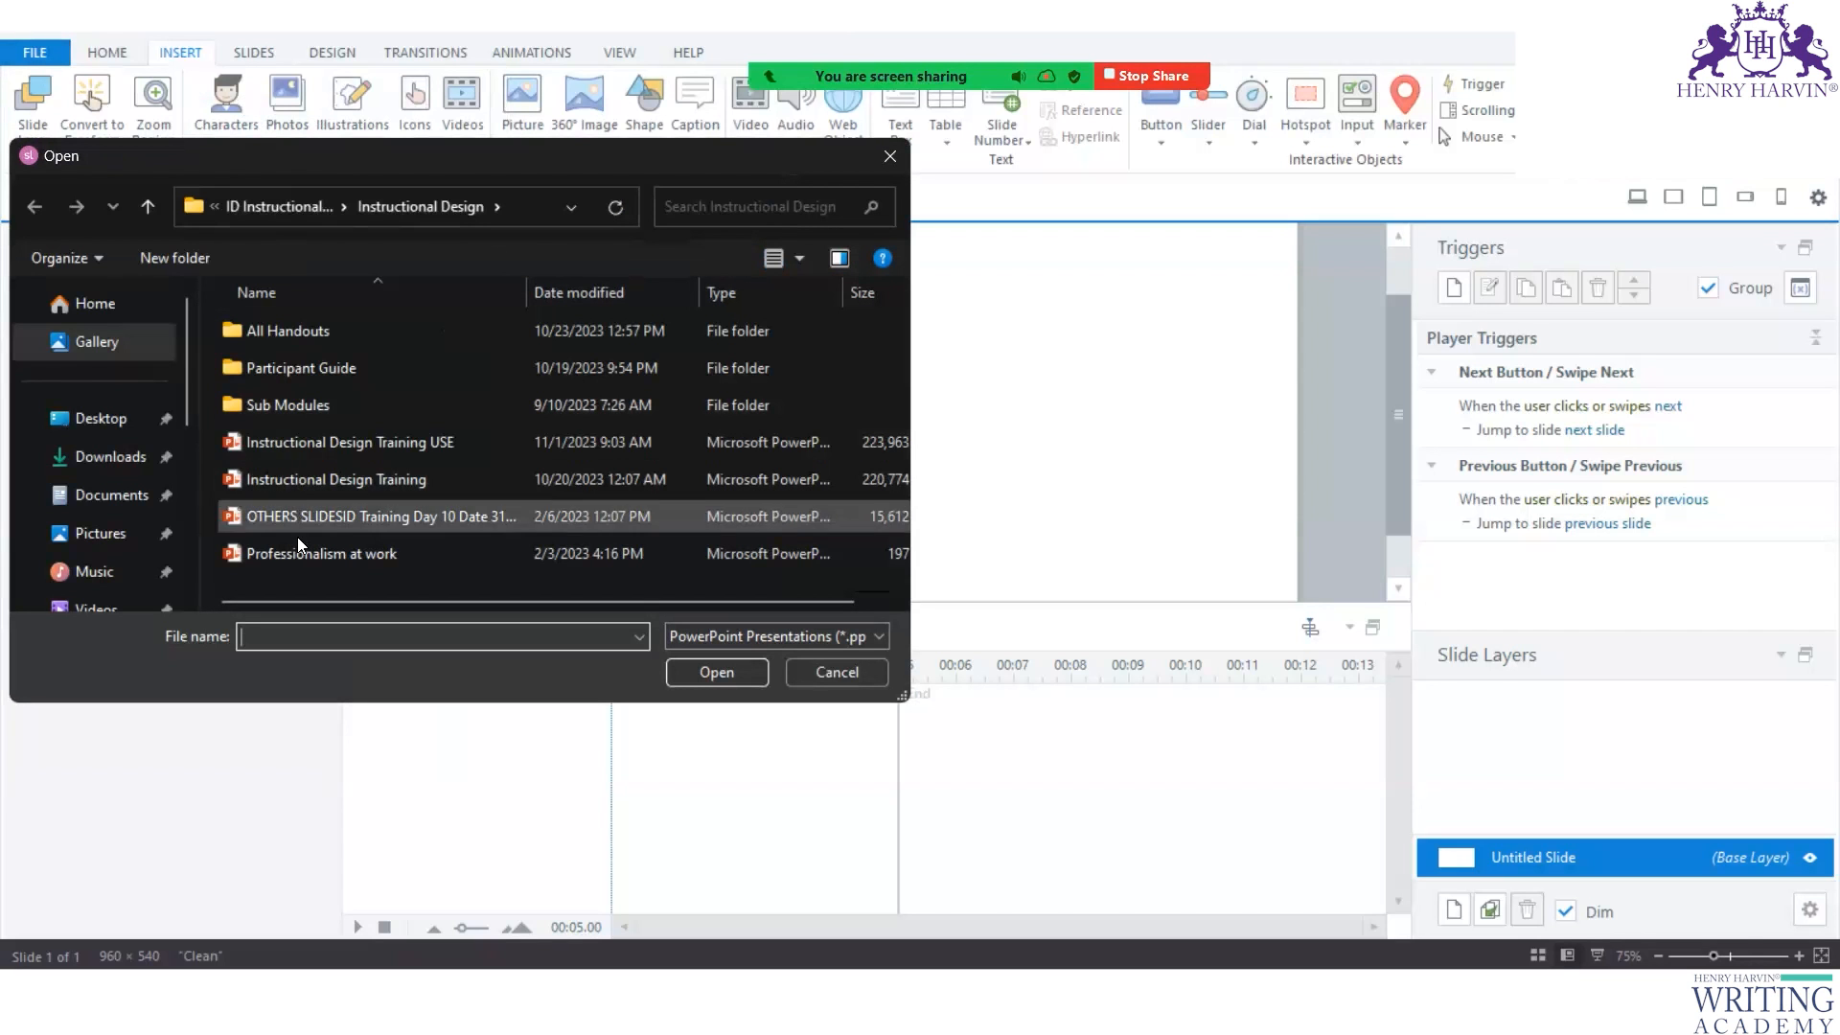
Load "Sample PPT for Import Architectural Drafting" for import from the Introduction to Articulate Storyline folder under Articulate Storyline 360, 1 Demo Files & Slides, M1 Intro to Articulate Storyline.
{"action": "left_click", "coordinate": [288, 209]}
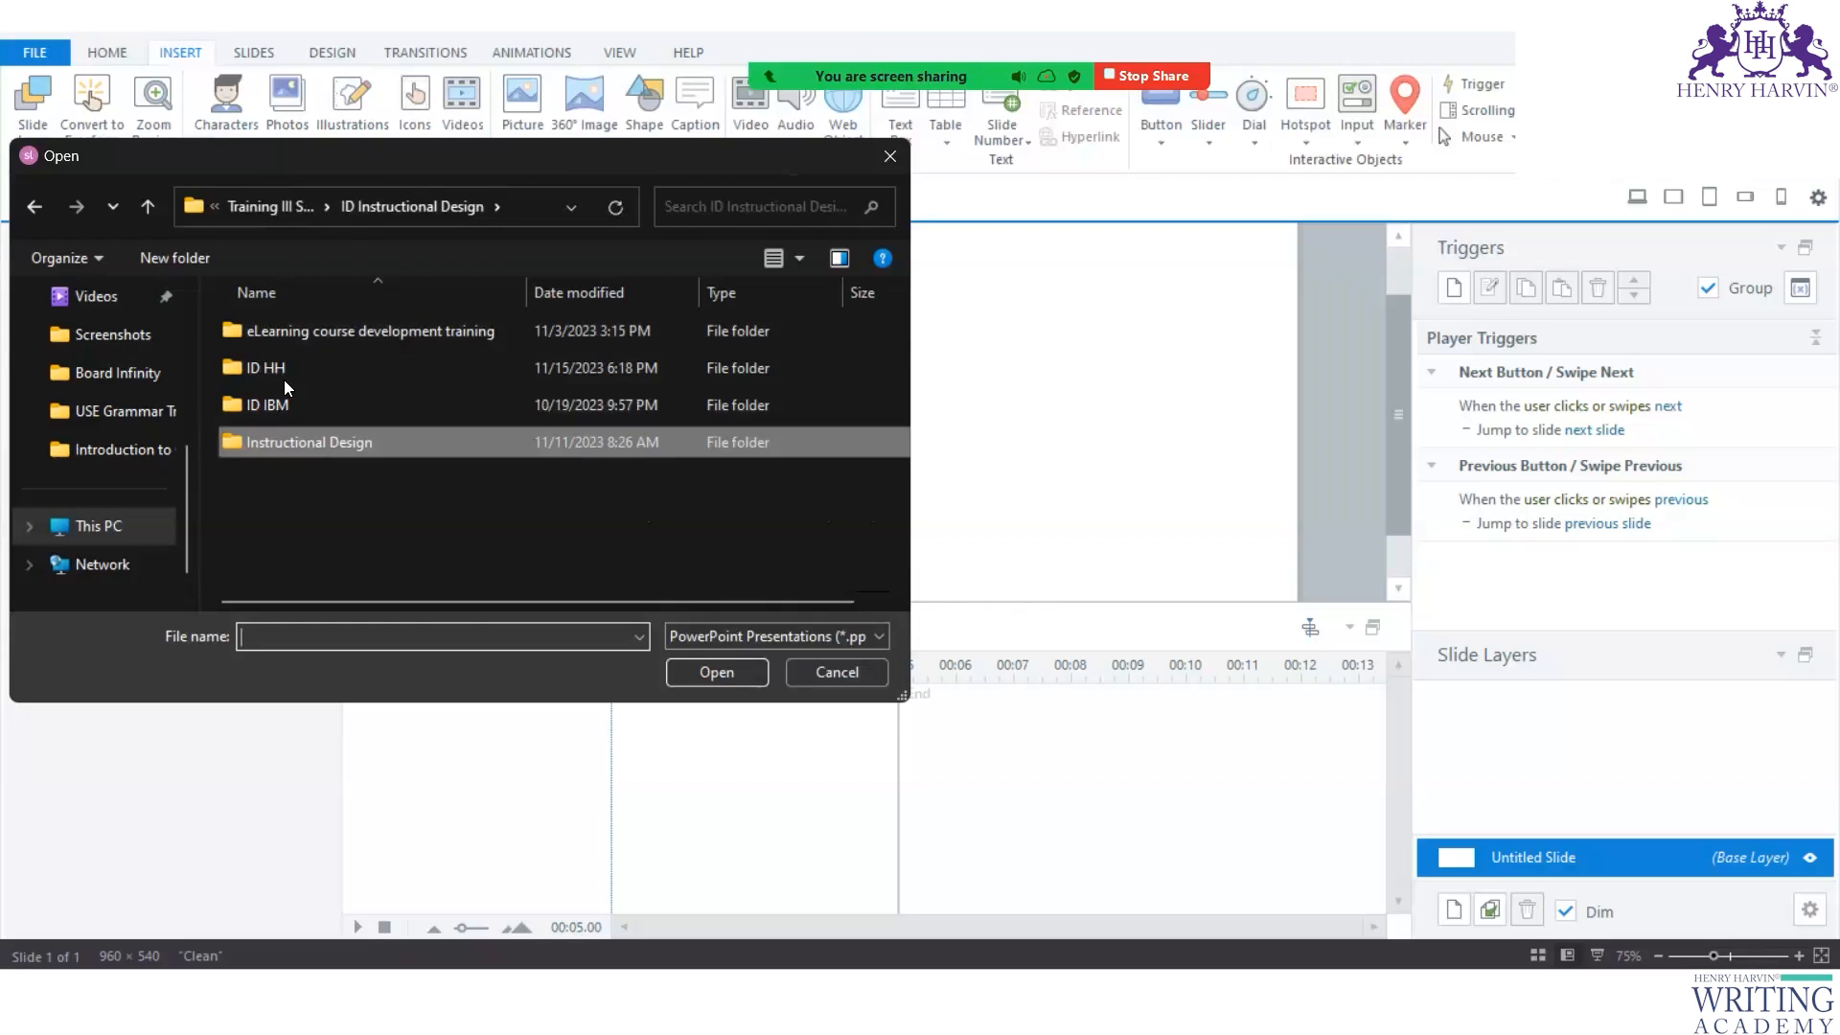
{"action": "left_click", "coordinate": [272, 209]}
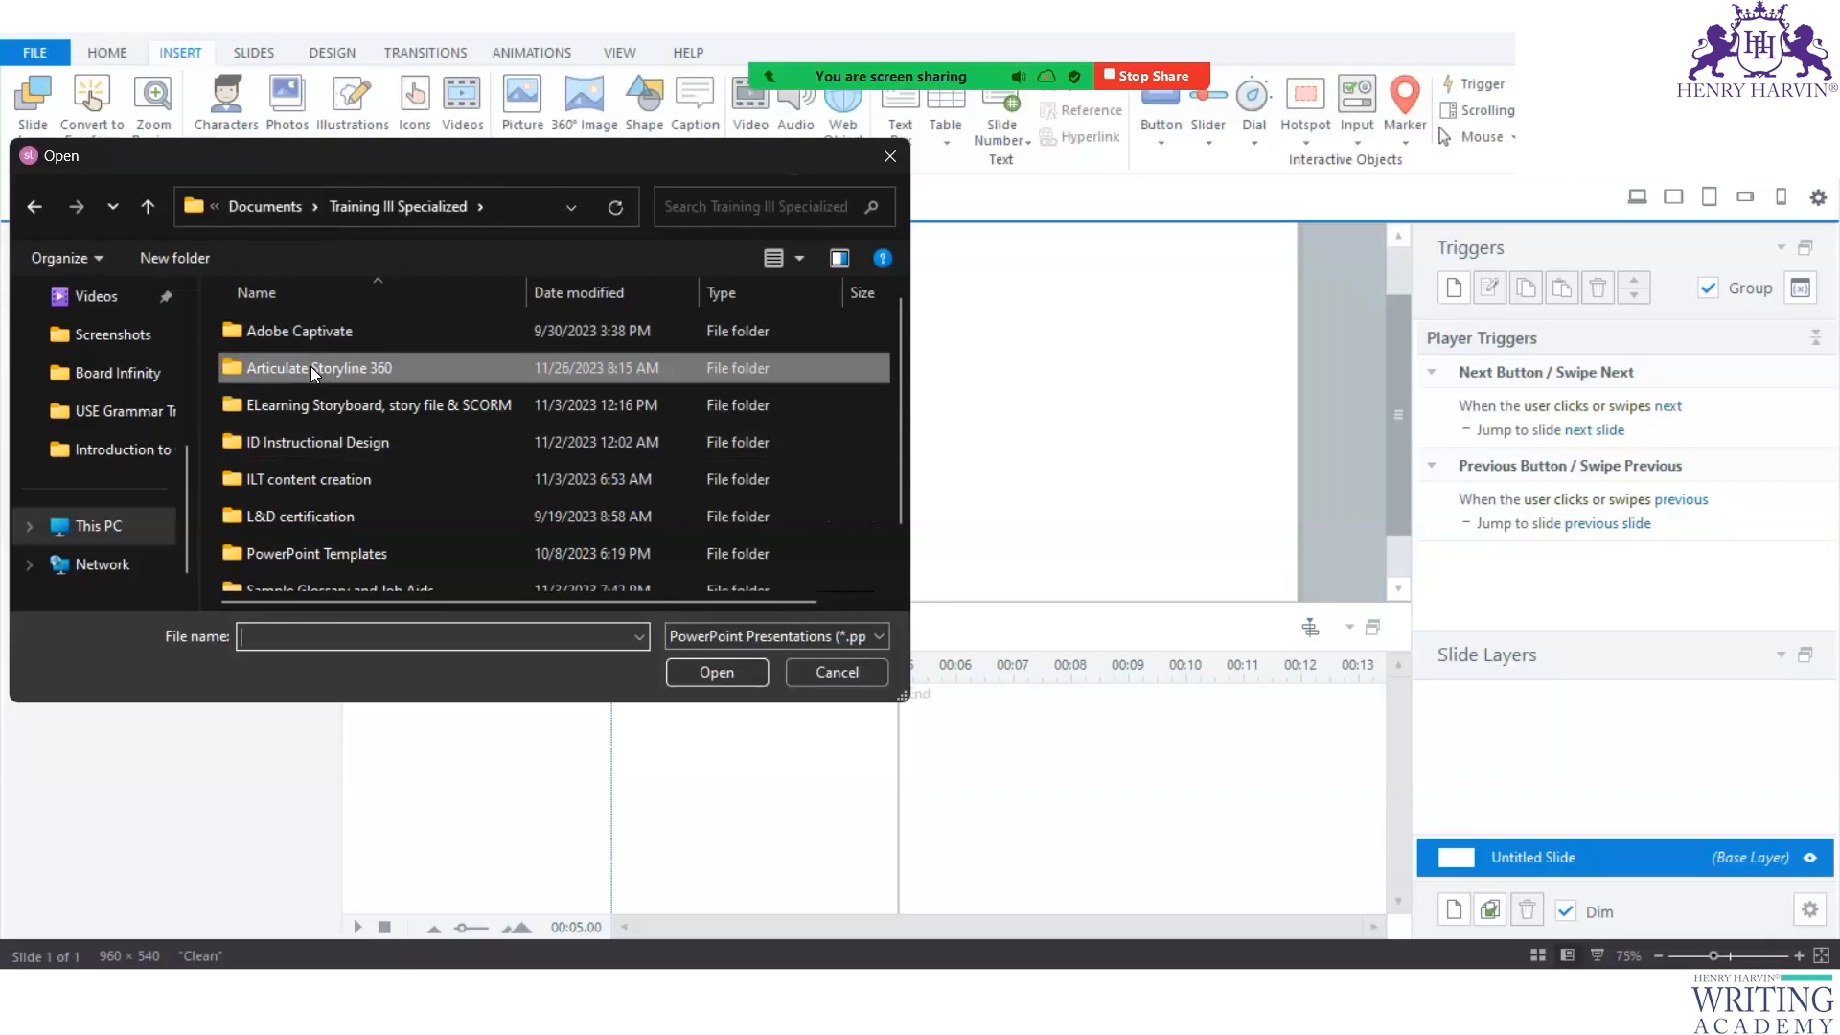
{"action": "double_click", "coordinate": [311, 366]}
{"action": "double_click", "coordinate": [316, 331]}
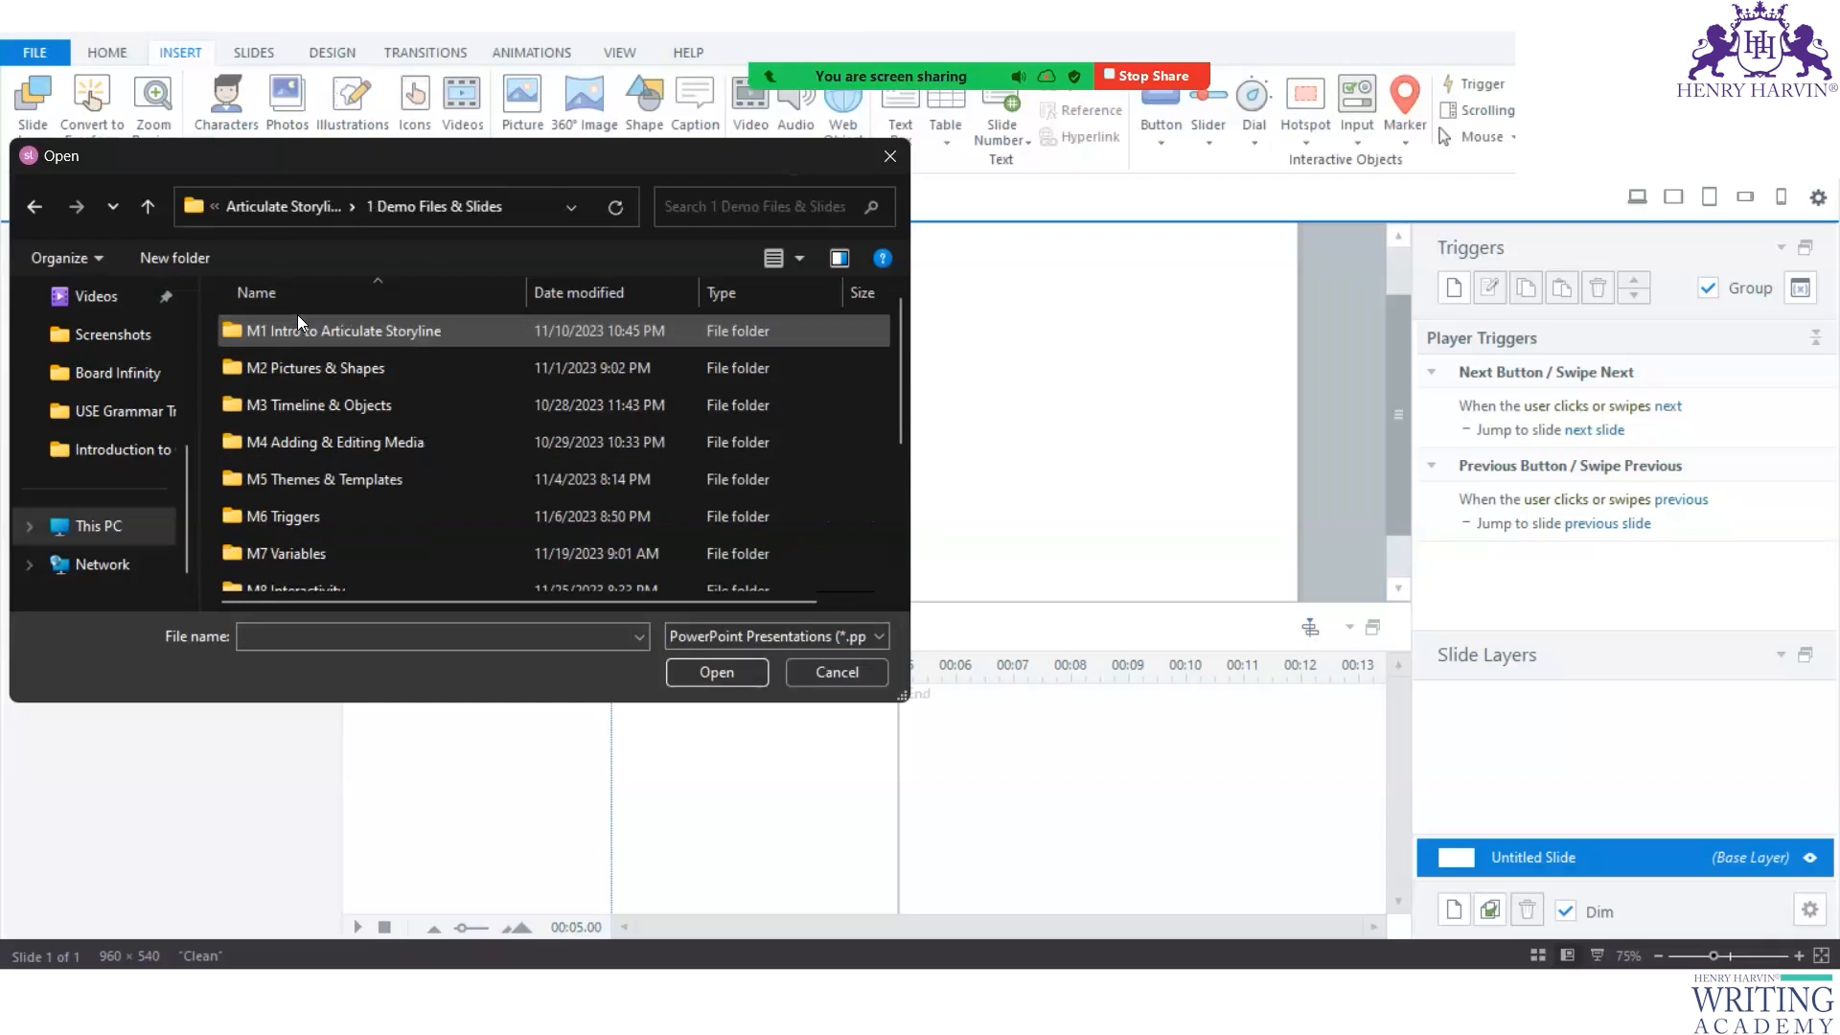
{"action": "double_click", "coordinate": [297, 335]}
{"action": "double_click", "coordinate": [328, 331]}
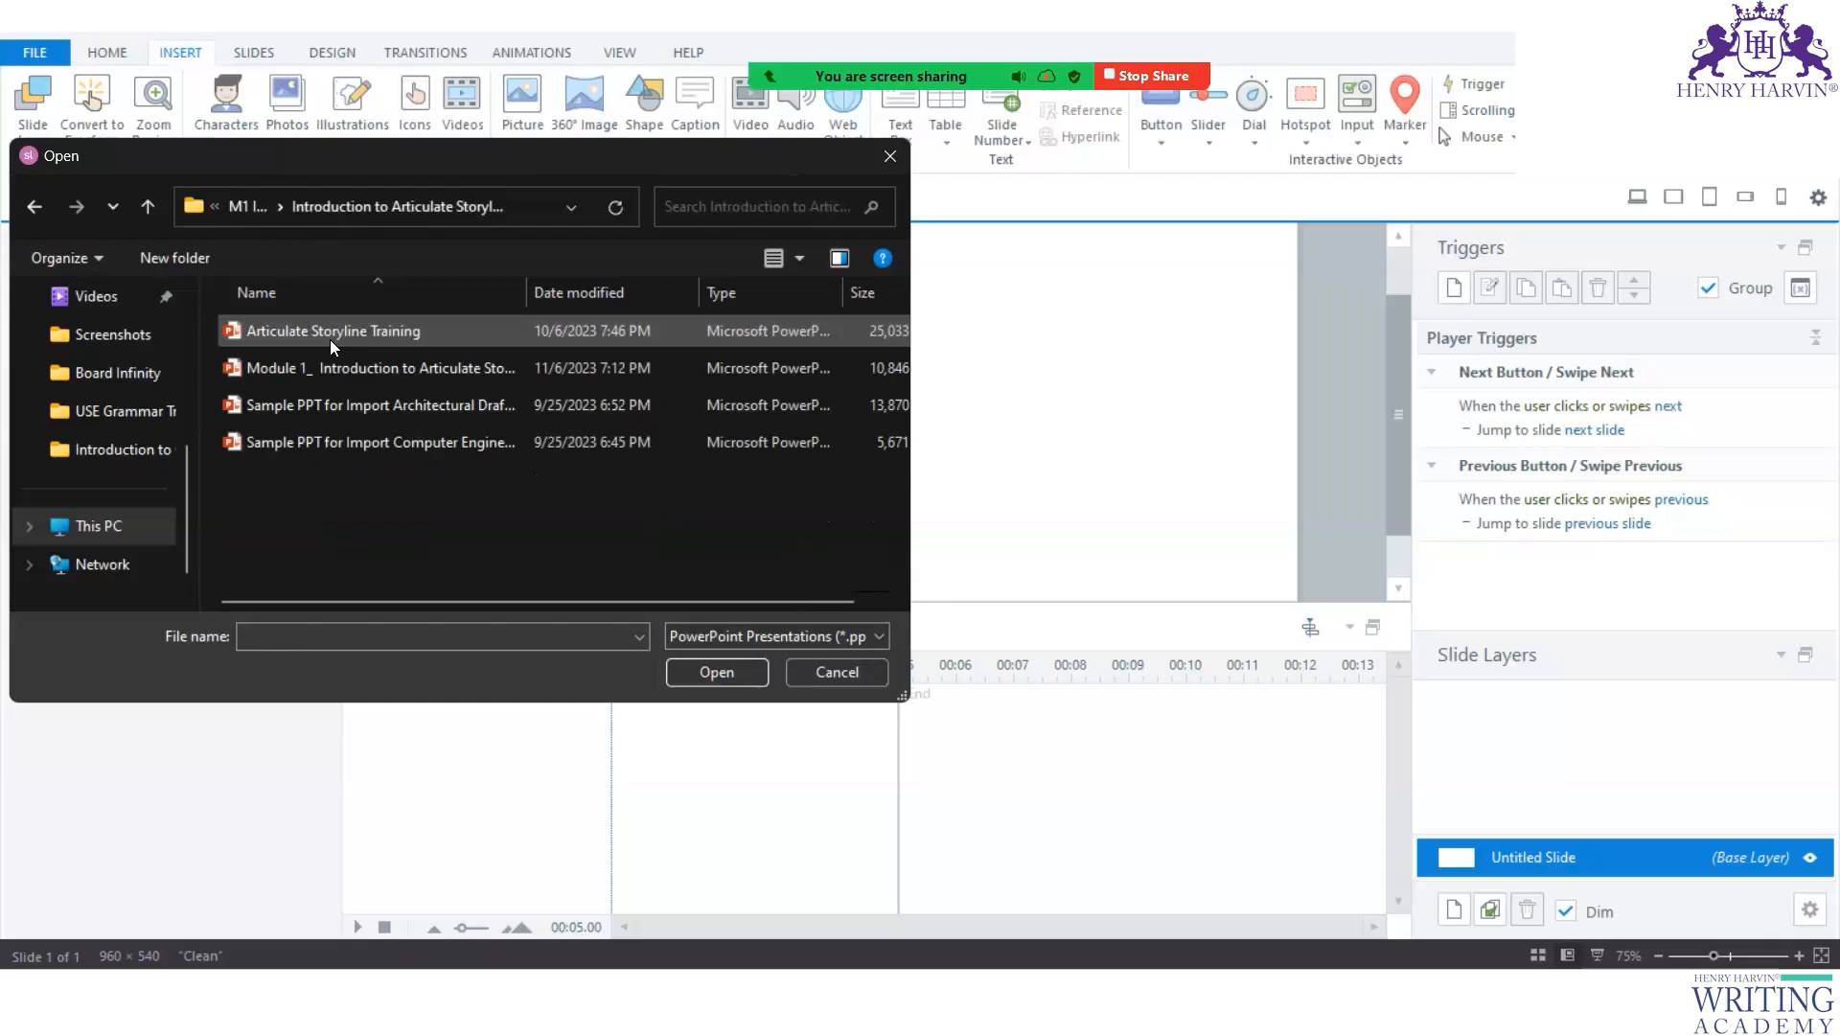
{"action": "left_click", "coordinate": [406, 407]}
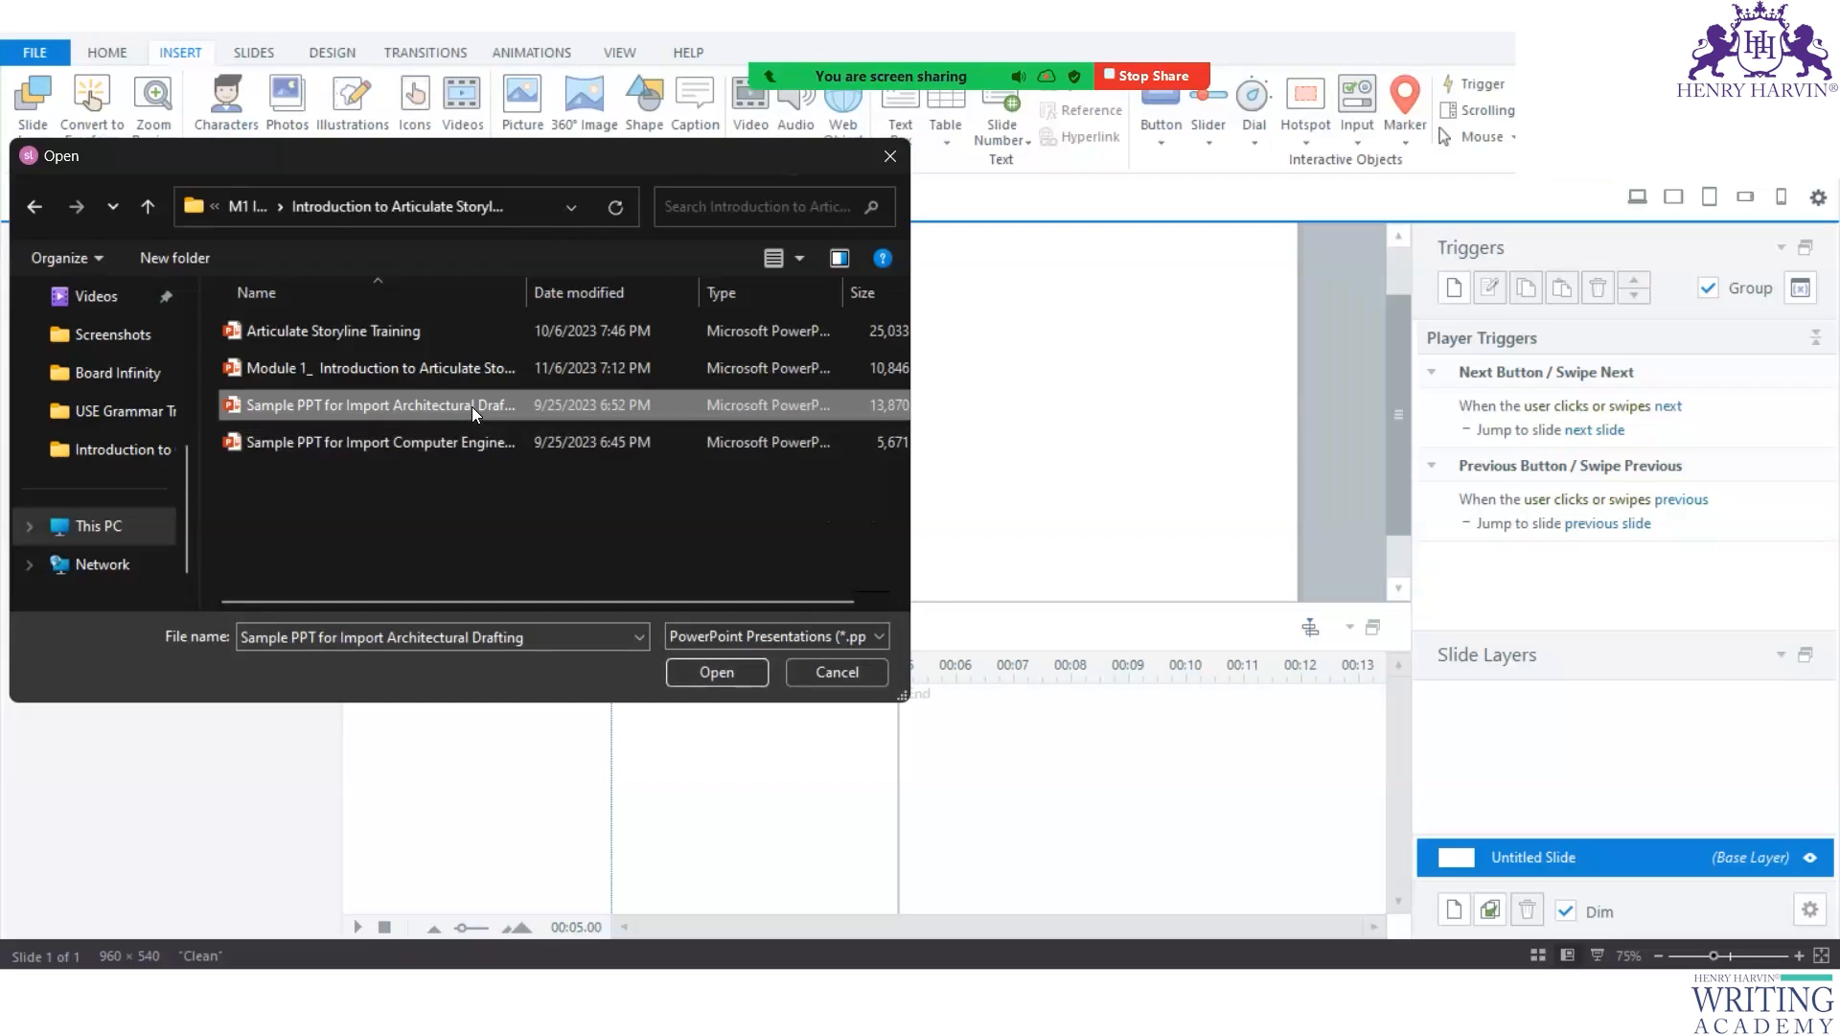
{"action": "left_click", "coordinate": [454, 442]}
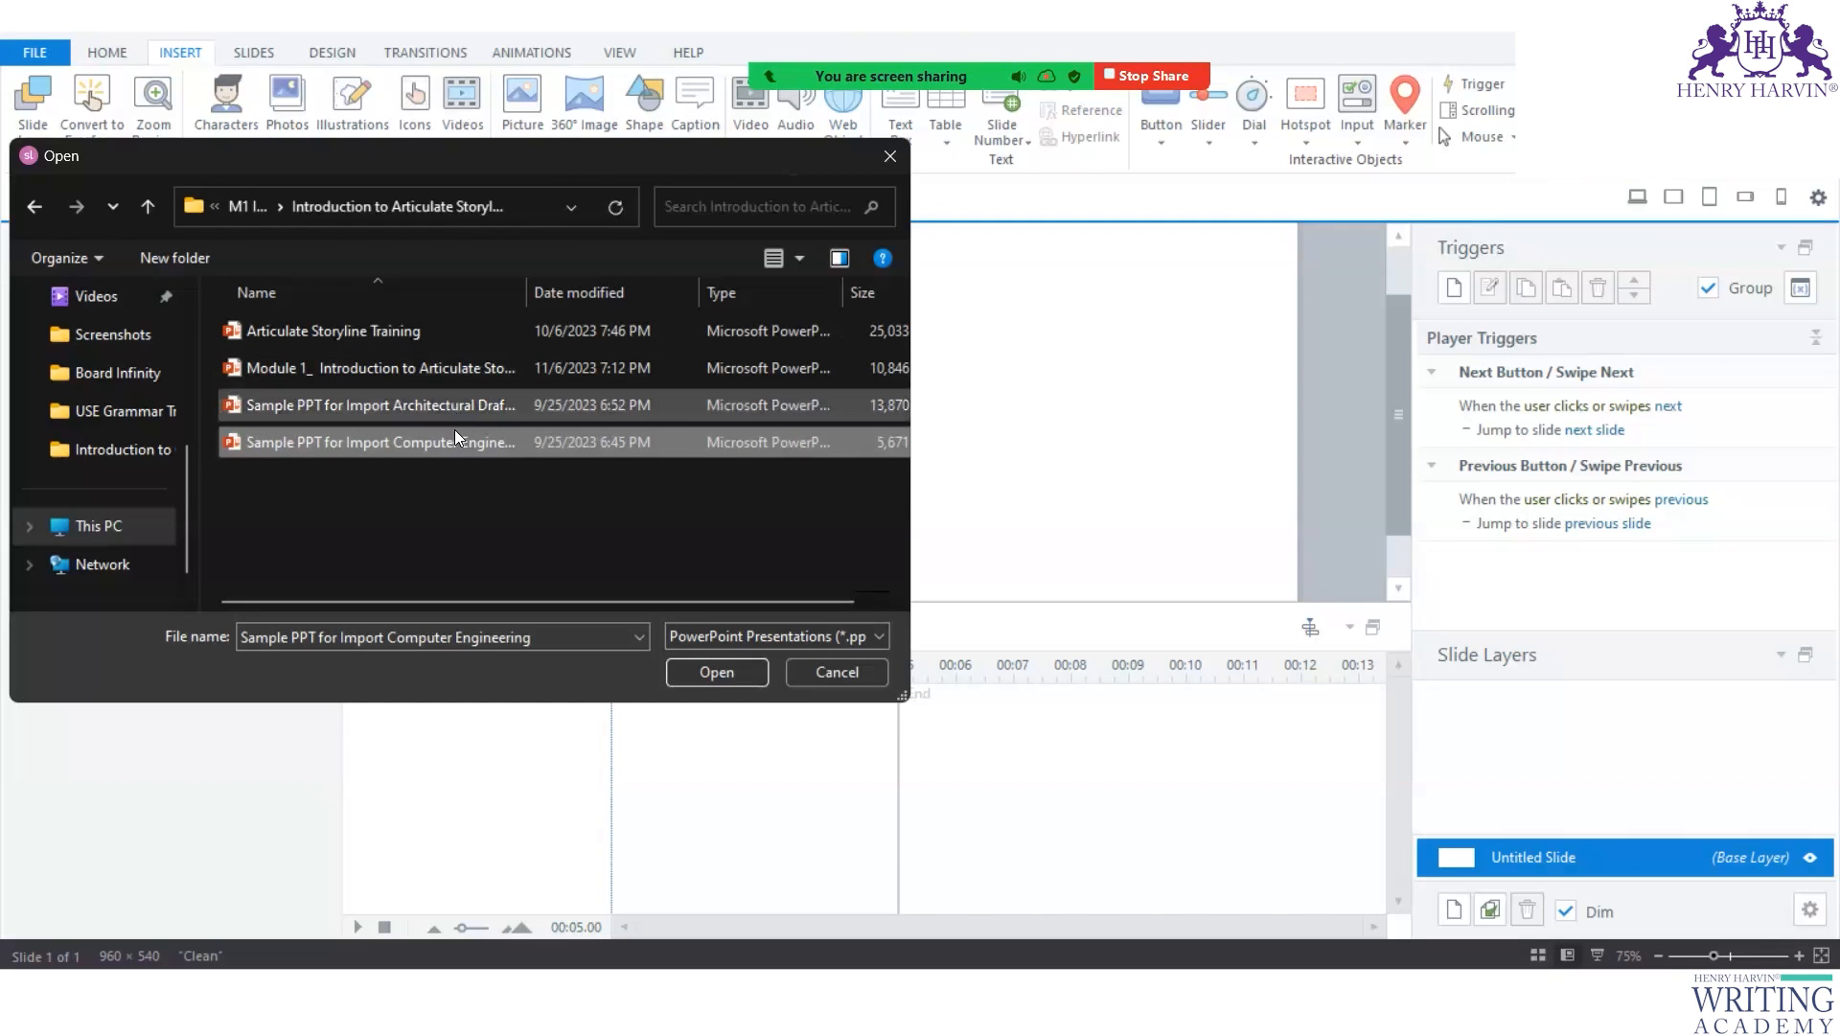
{"action": "left_click", "coordinate": [462, 406]}
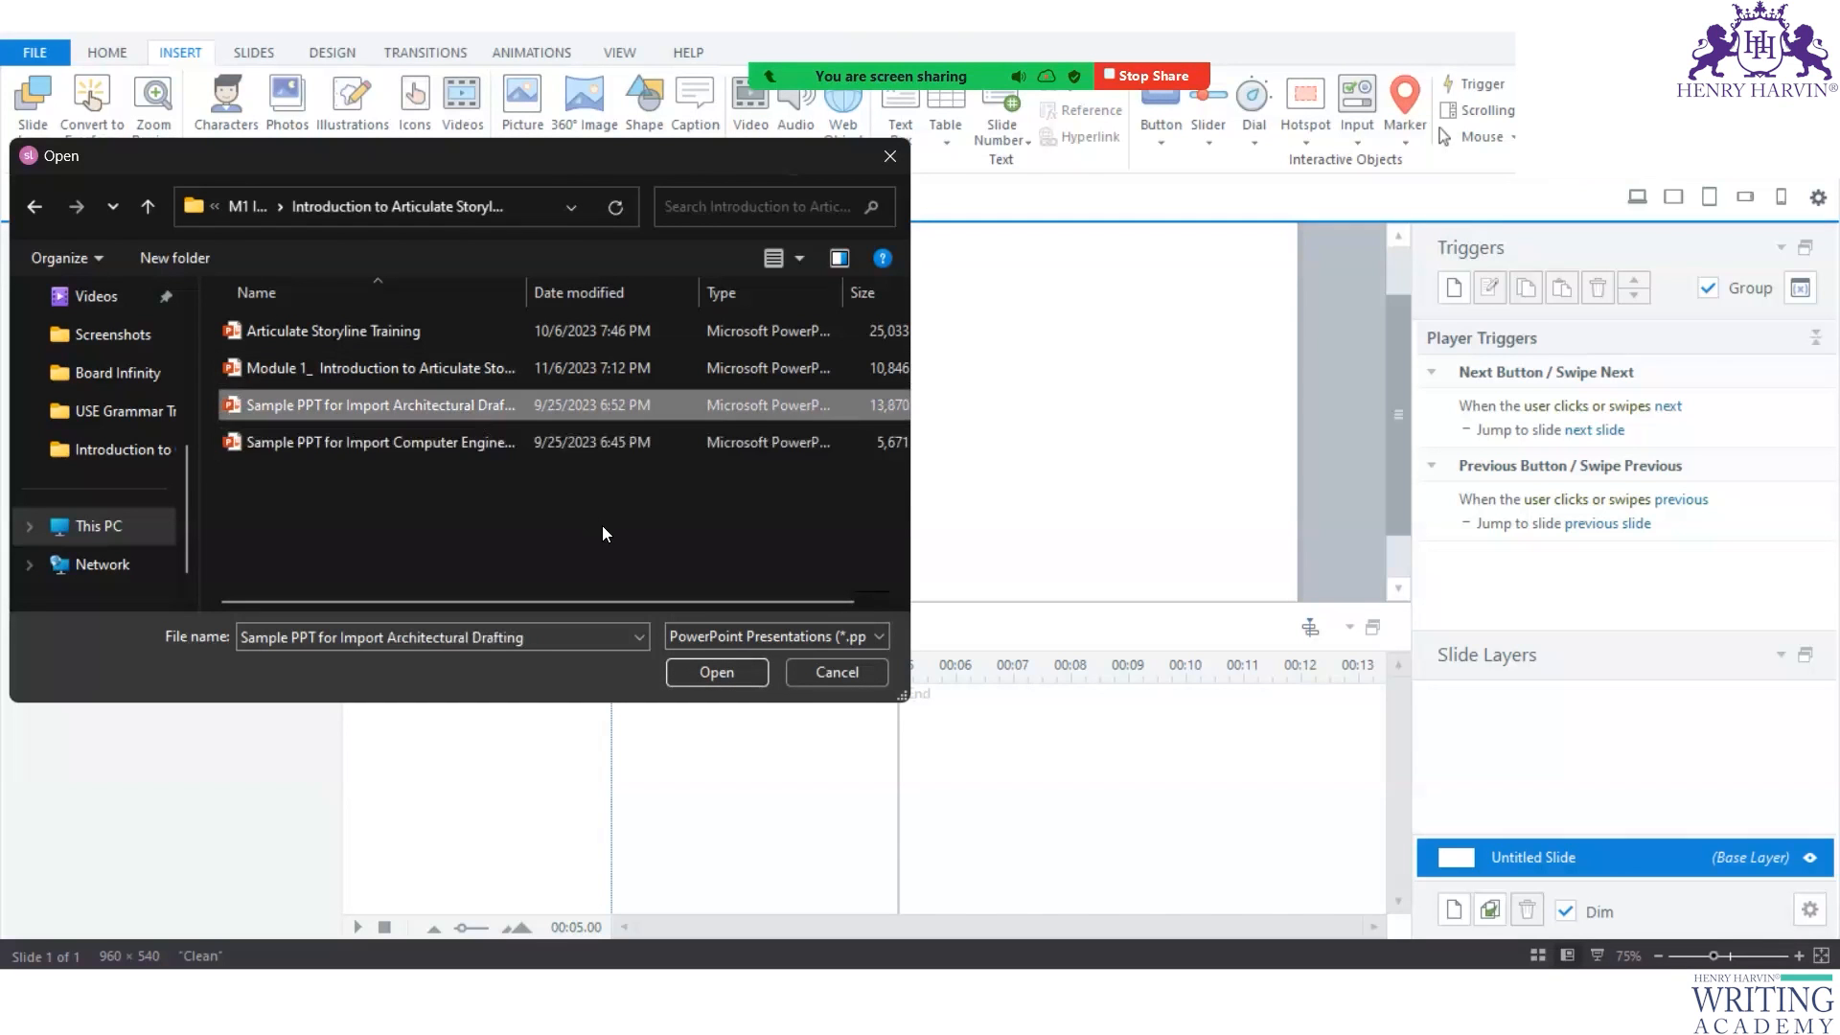
{"action": "left_click", "coordinate": [715, 671]}
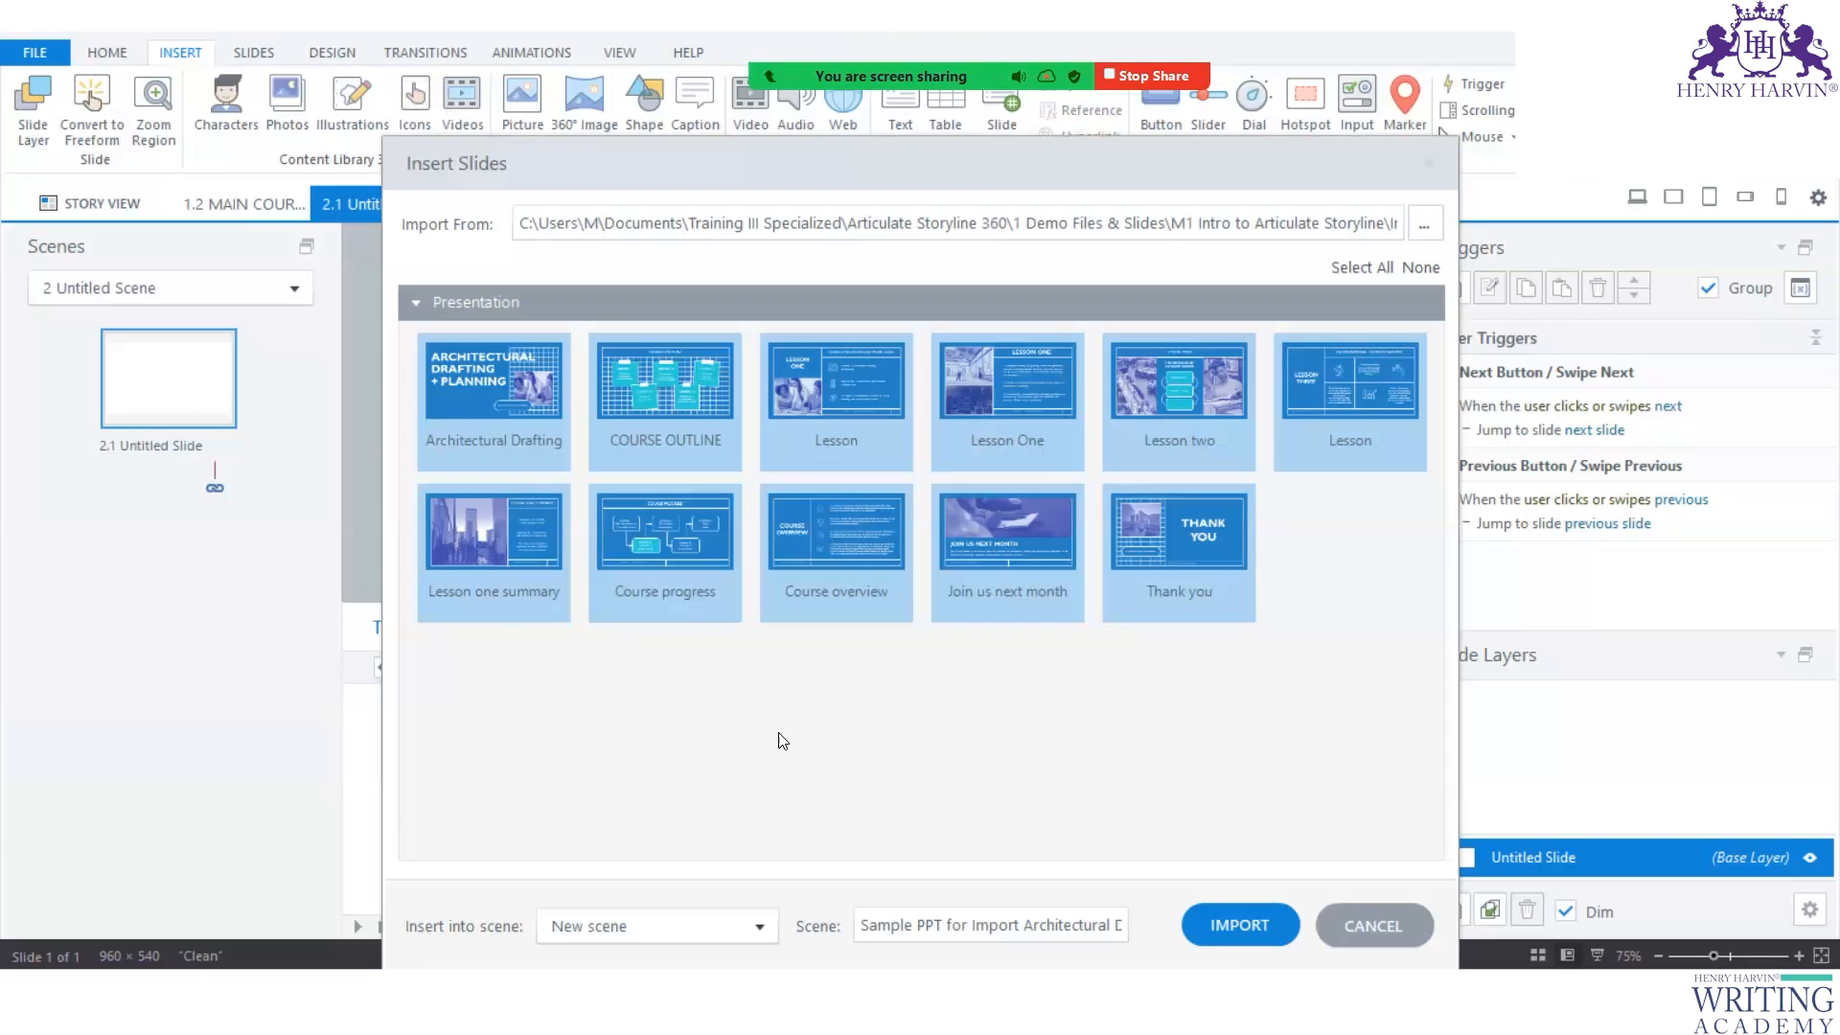
Clear the slide selection and pick only the Architectural Drafting, COURSE OUTLINE and first Lesson slides for import.
{"action": "left_click", "coordinate": [539, 431]}
{"action": "left_click", "coordinate": [693, 414]}
{"action": "left_click", "coordinate": [853, 407]}
{"action": "left_click", "coordinate": [1035, 407]}
{"action": "left_click", "coordinate": [1155, 403]}
{"action": "left_click", "coordinate": [1349, 331]}
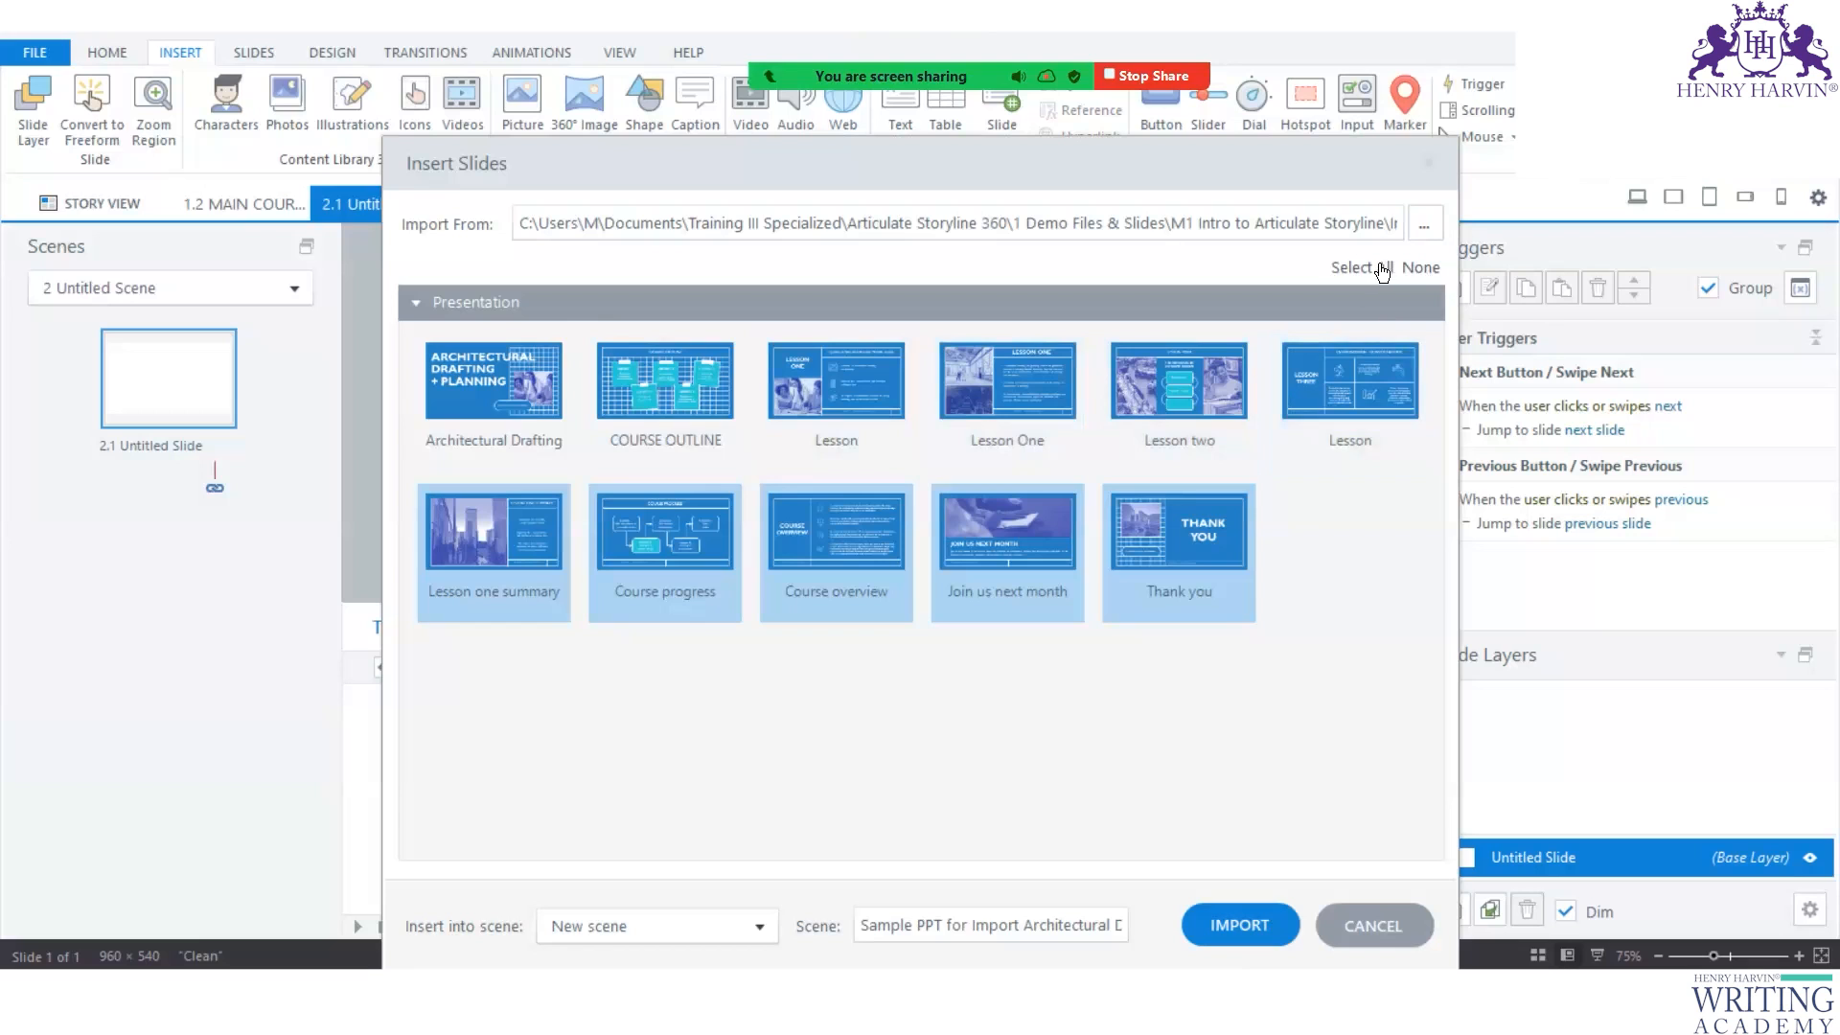
{"action": "left_click", "coordinate": [1394, 284]}
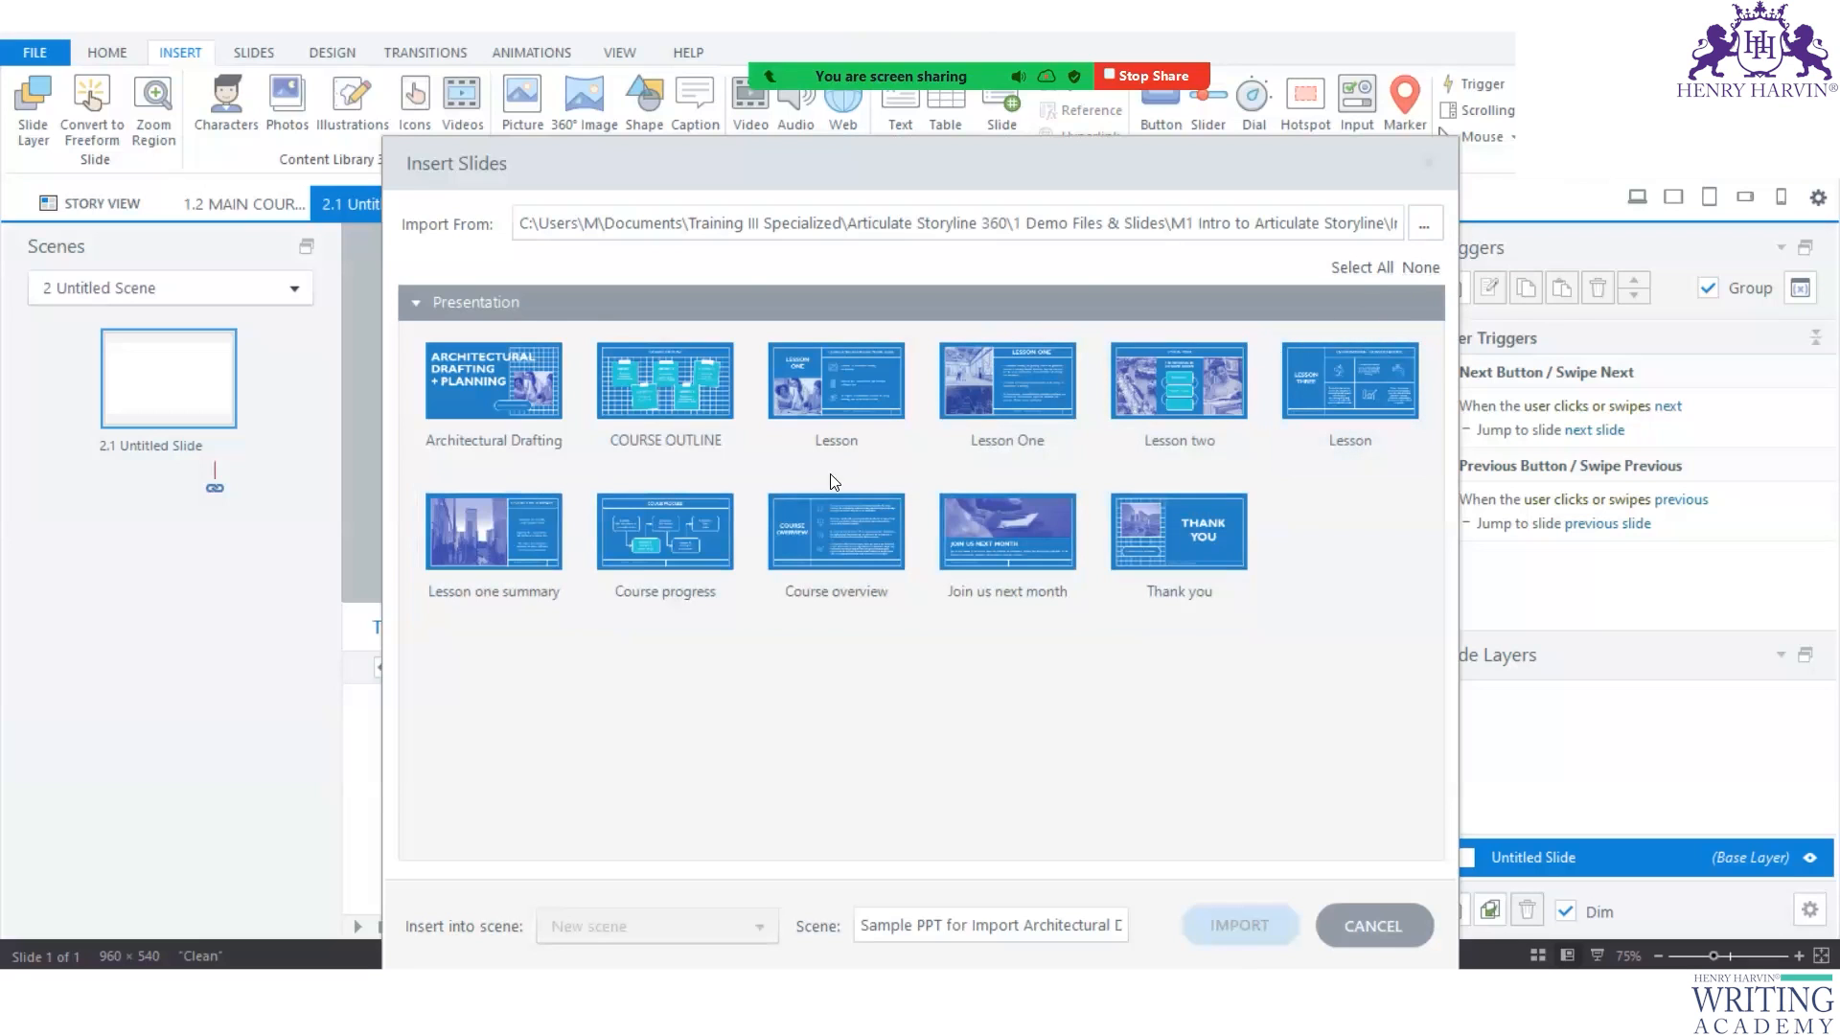
{"action": "left_click", "coordinate": [542, 424]}
{"action": "left_click", "coordinate": [621, 430]}
{"action": "left_click", "coordinate": [878, 399]}
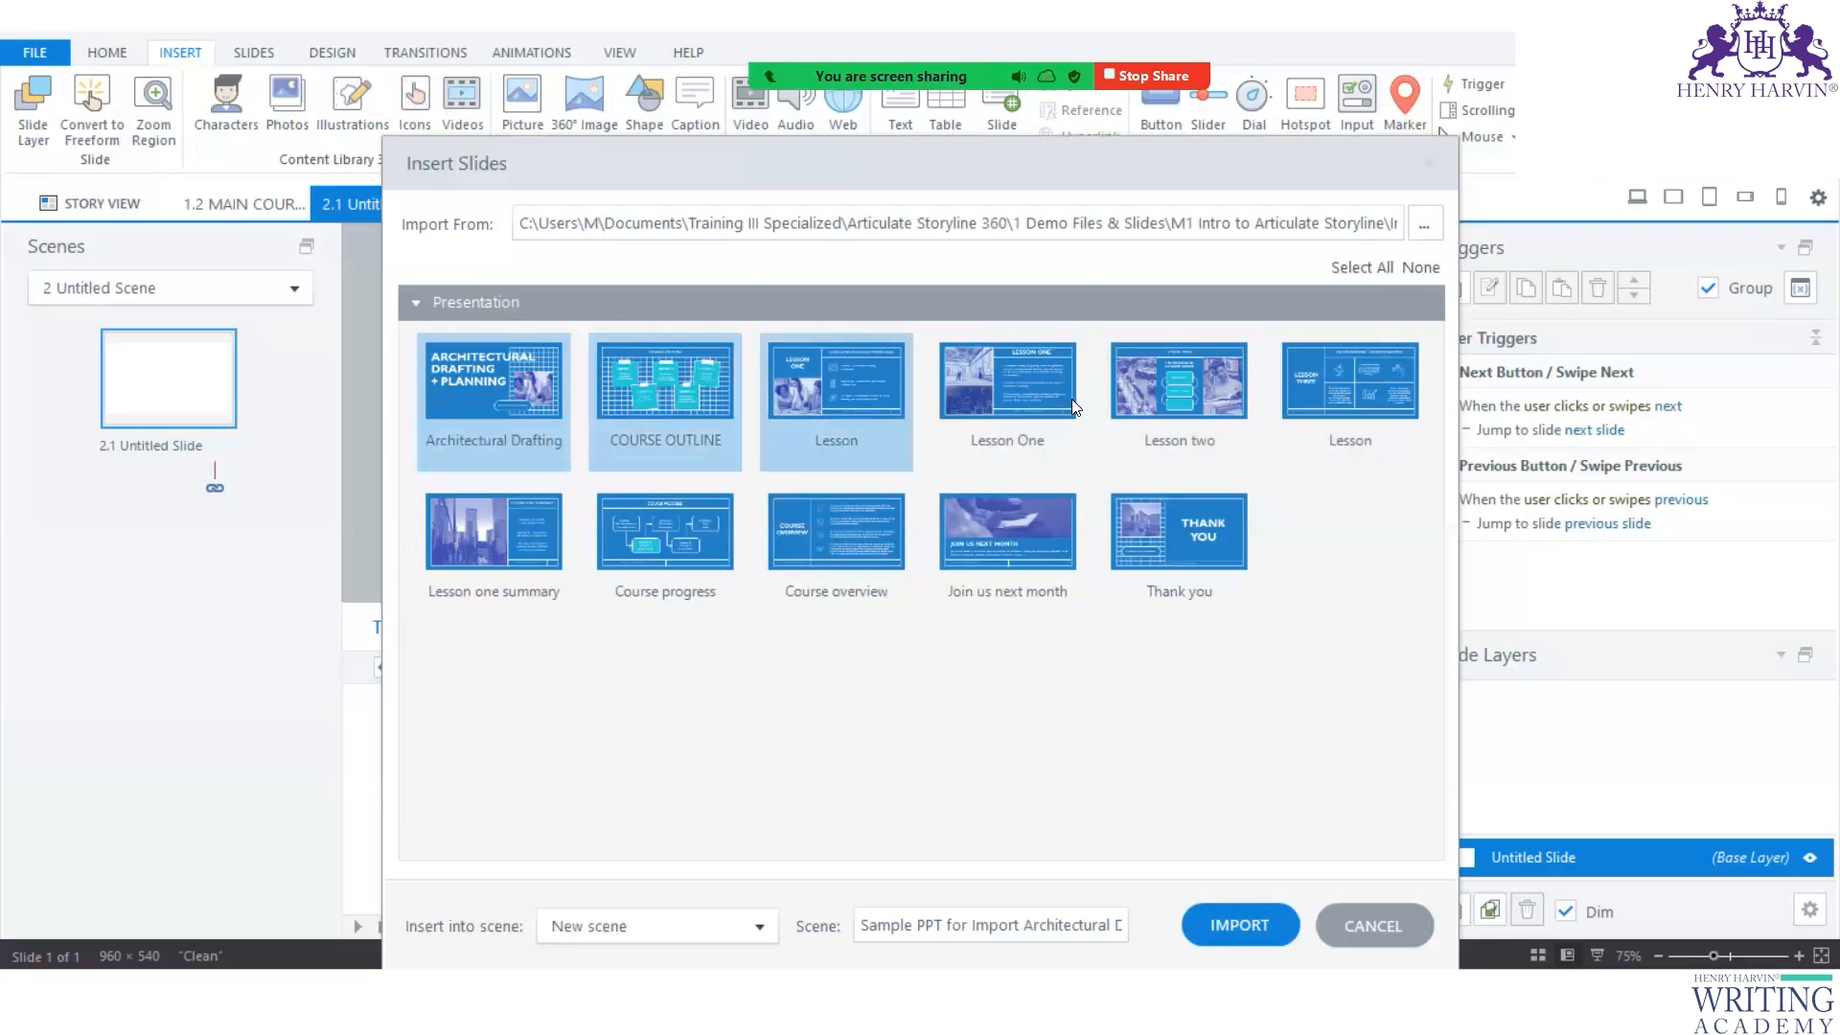
Select all slides of the presentation and import them into a new scene.
{"action": "left_click", "coordinate": [1374, 278]}
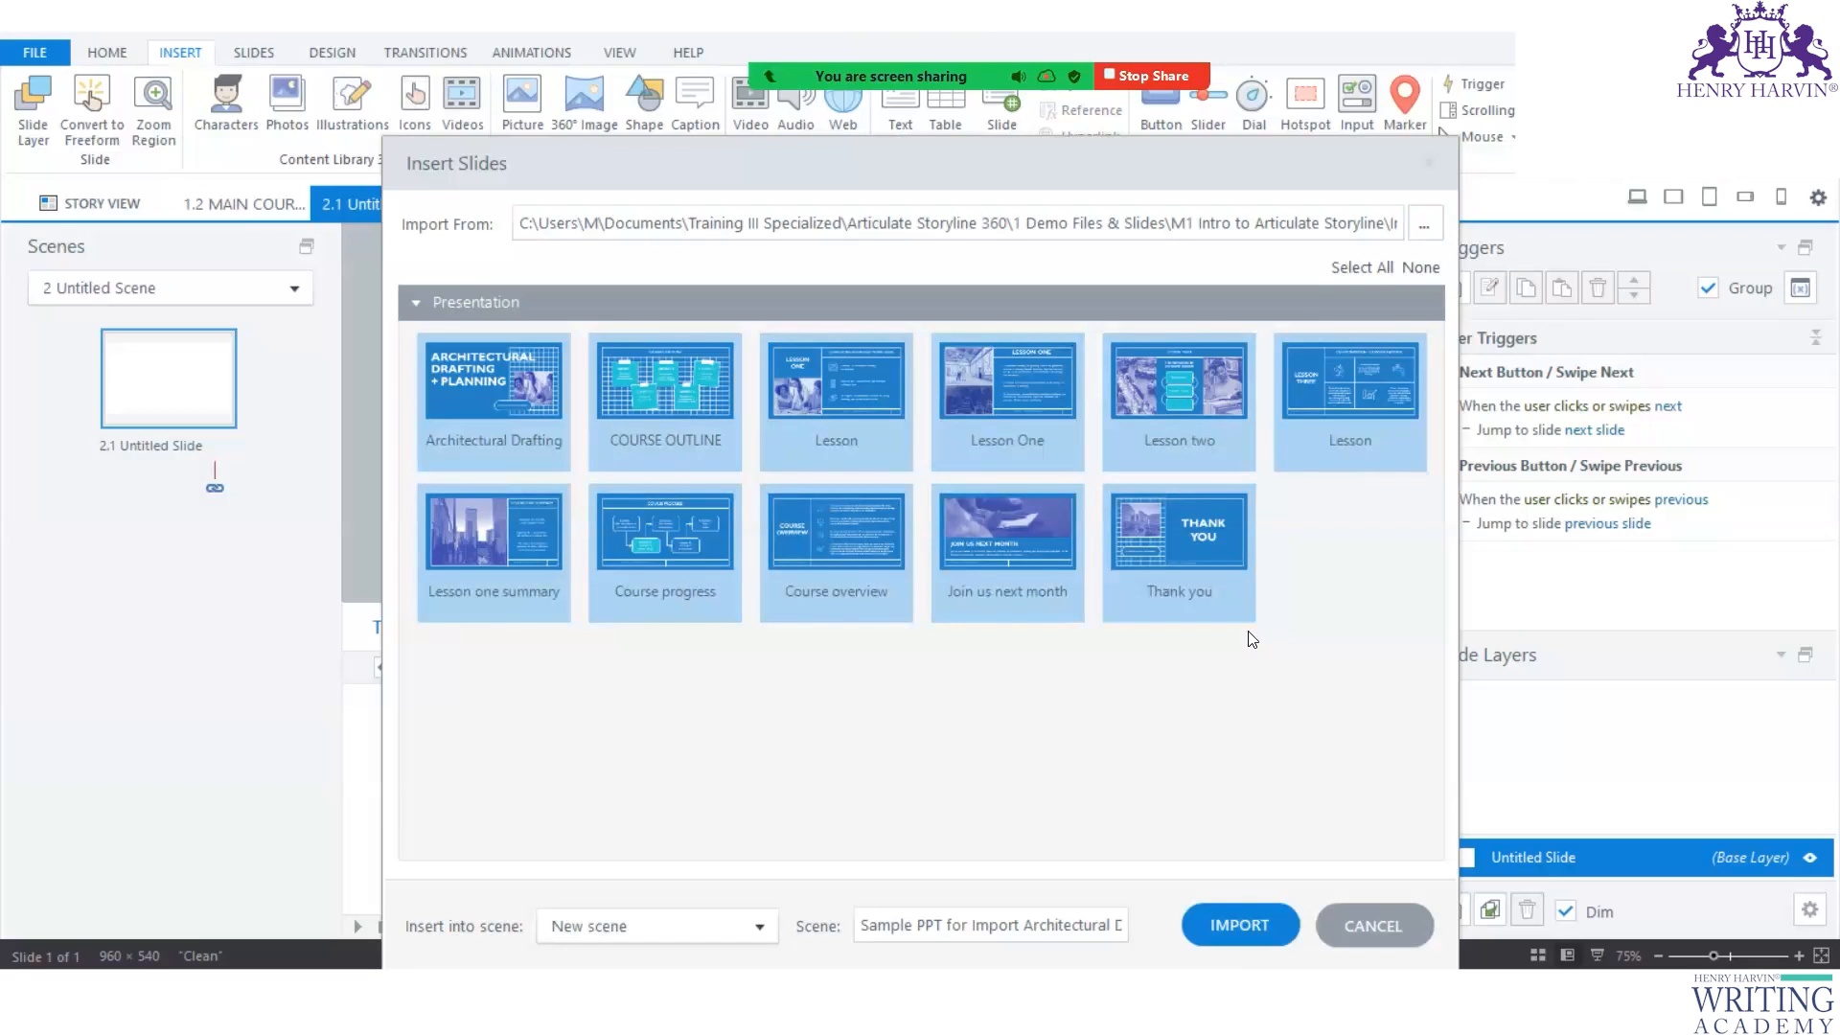
{"action": "left_click", "coordinate": [1239, 925]}
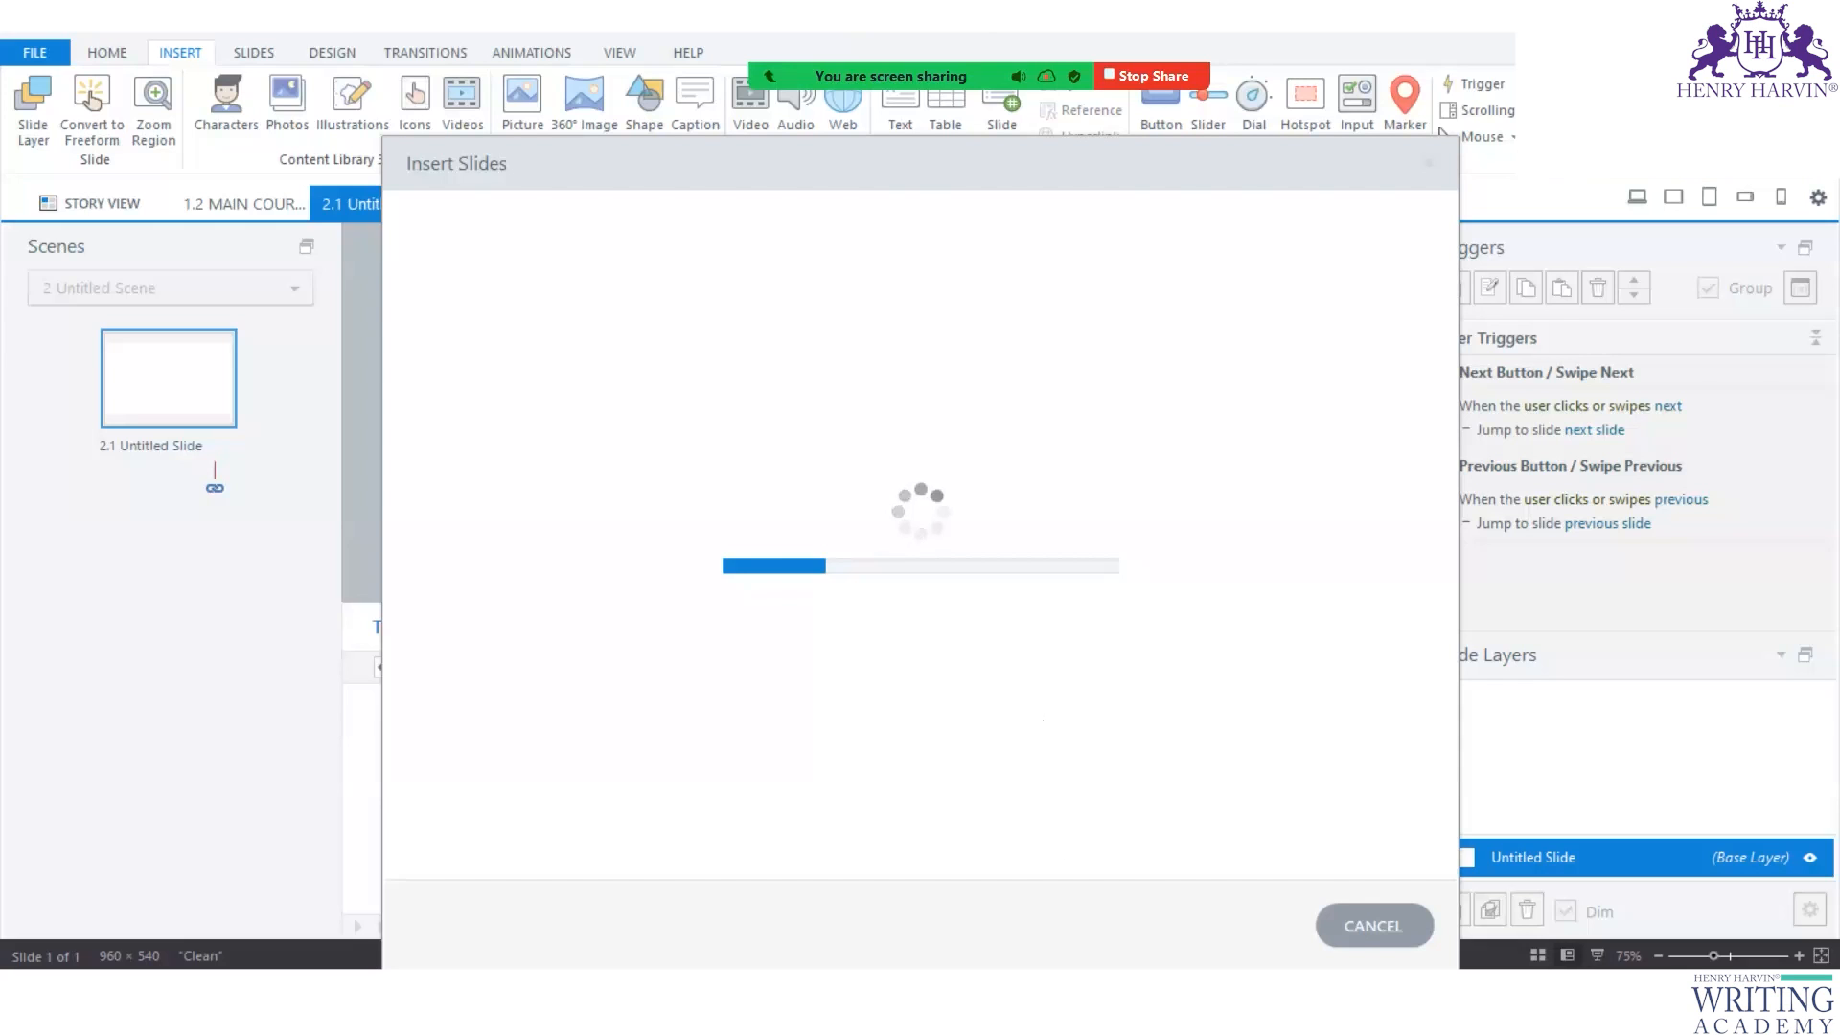
Switch to PowerPoint, close the blank presentation and relaunch PowerPoint.
{"action": "left_click", "coordinate": [1236, 862]}
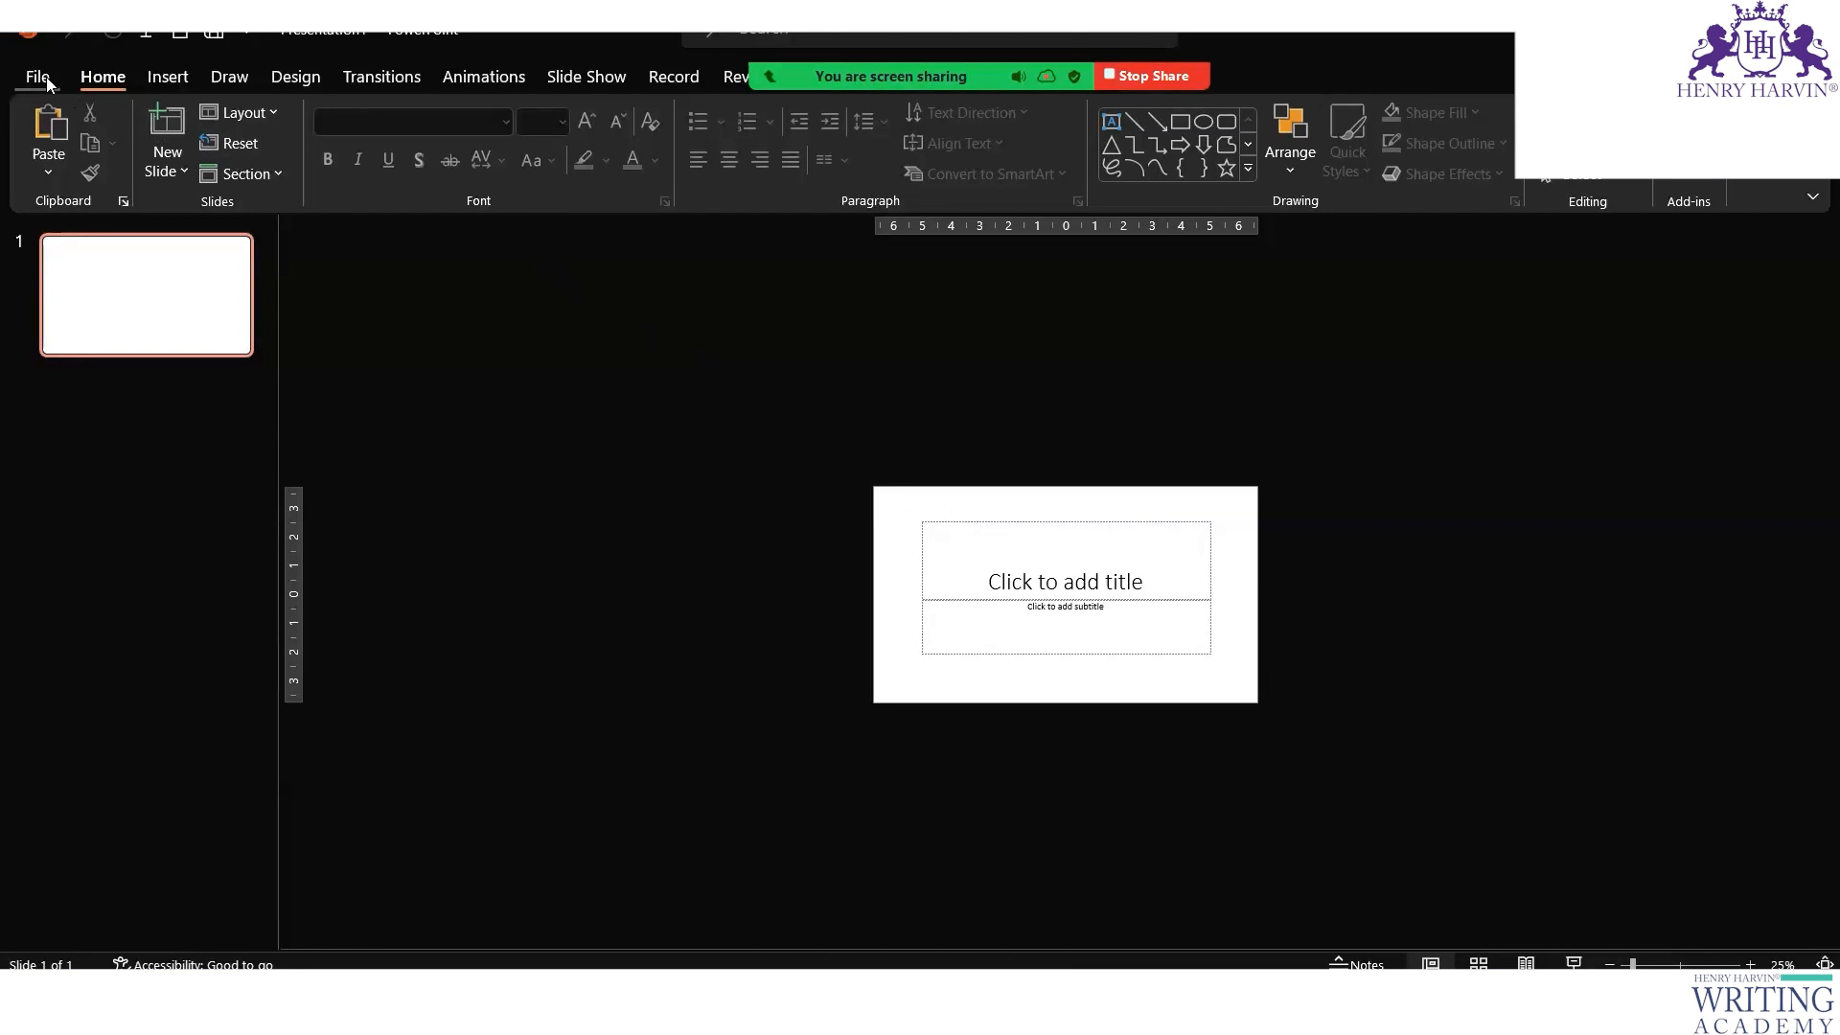
{"action": "left_click", "coordinate": [1817, 29]}
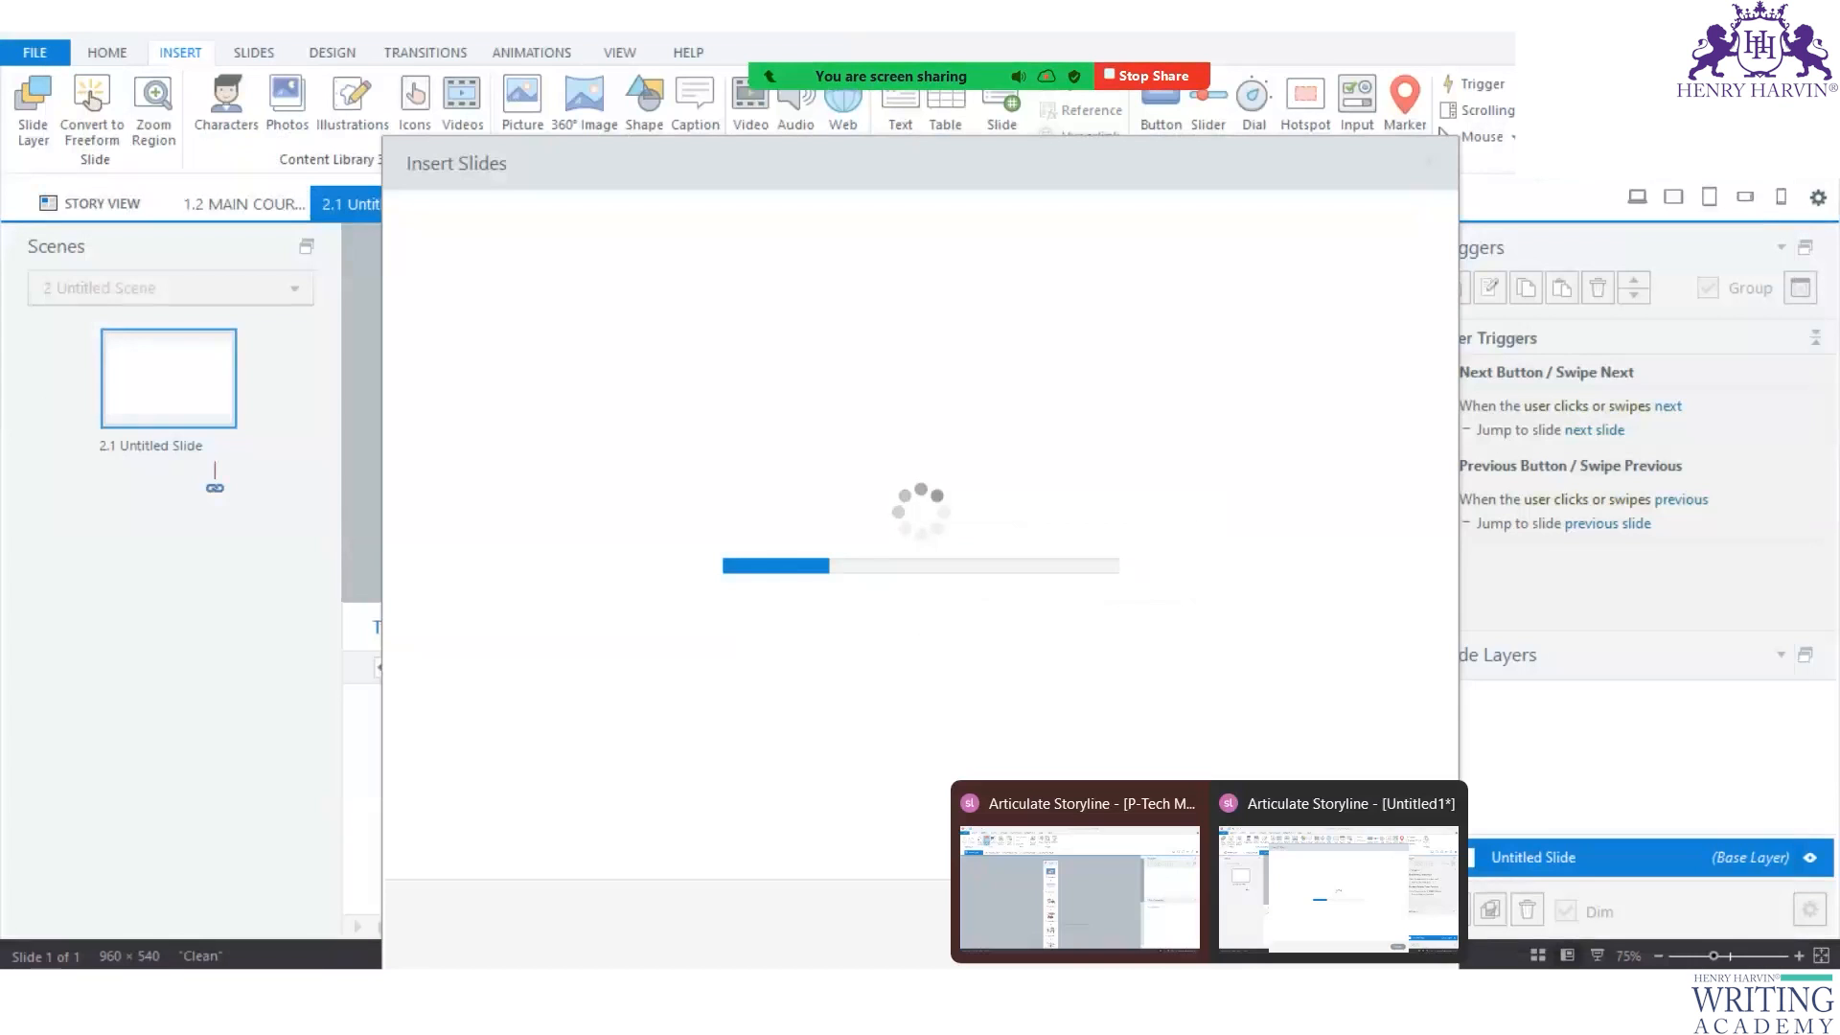
{"action": "key", "text": "super"}
{"action": "left_click", "coordinate": [679, 146]}
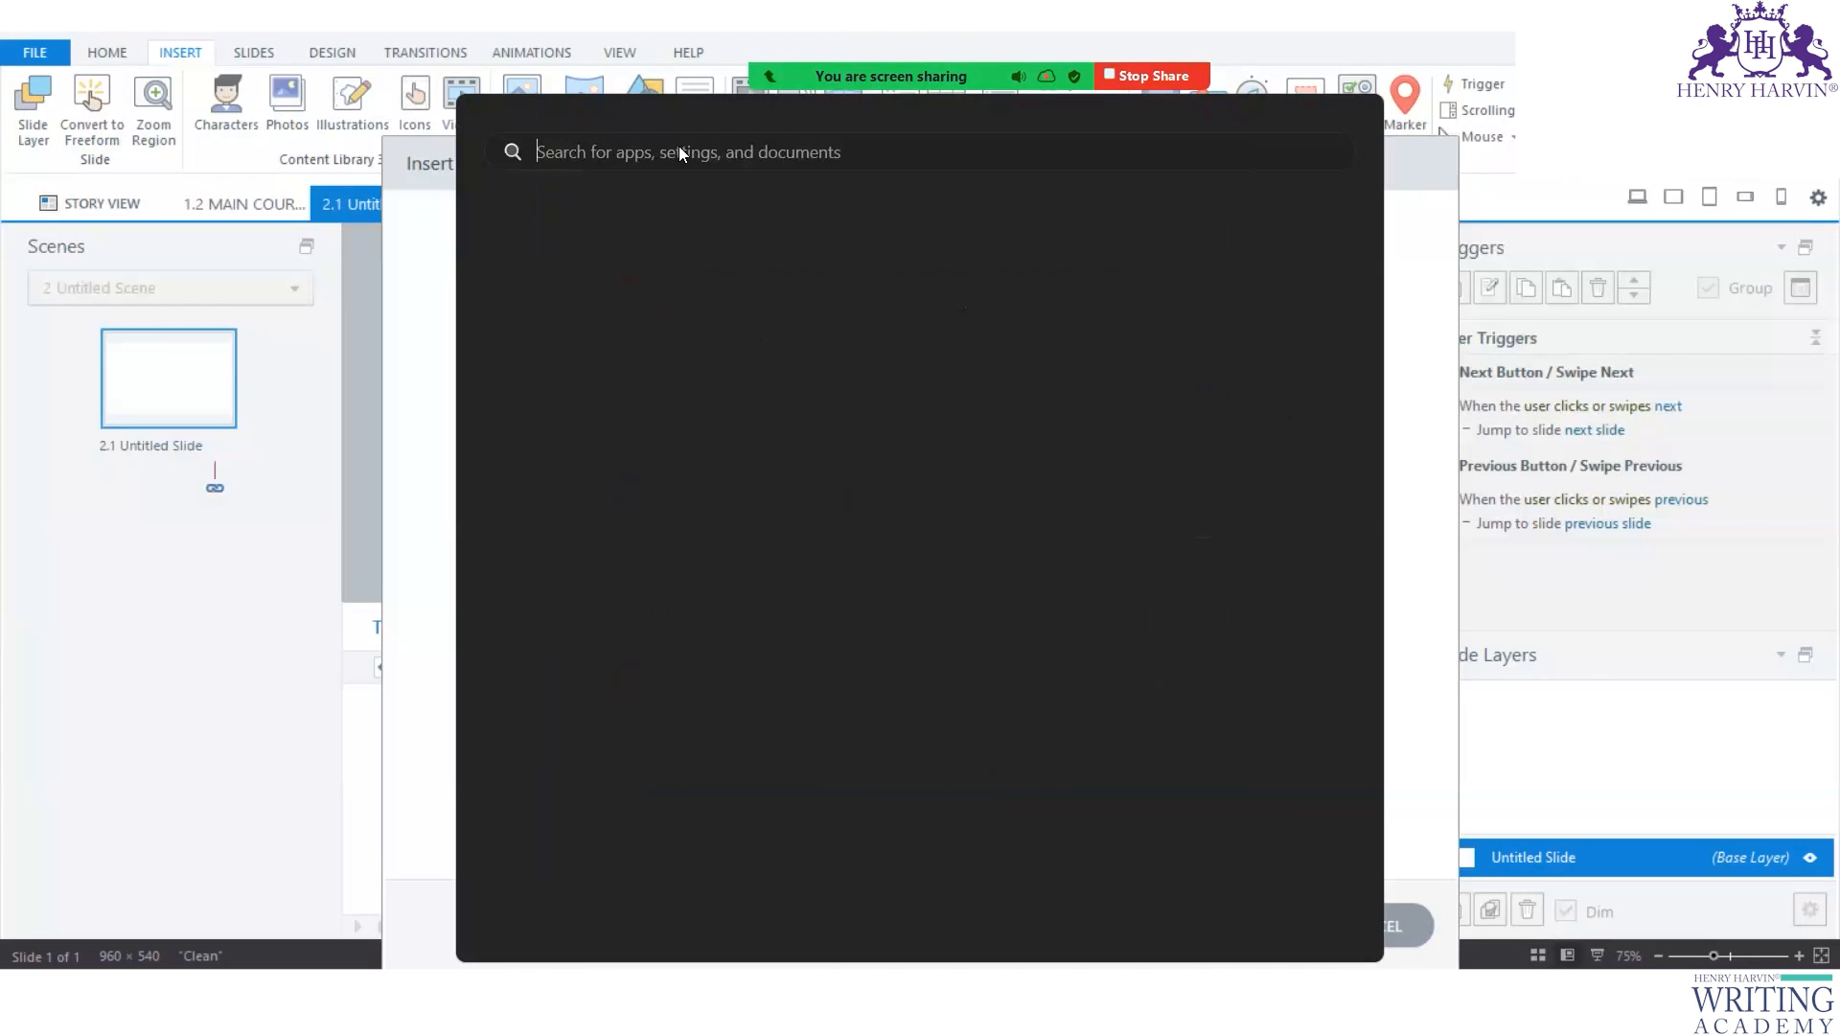
{"action": "left_click", "coordinate": [614, 263]}
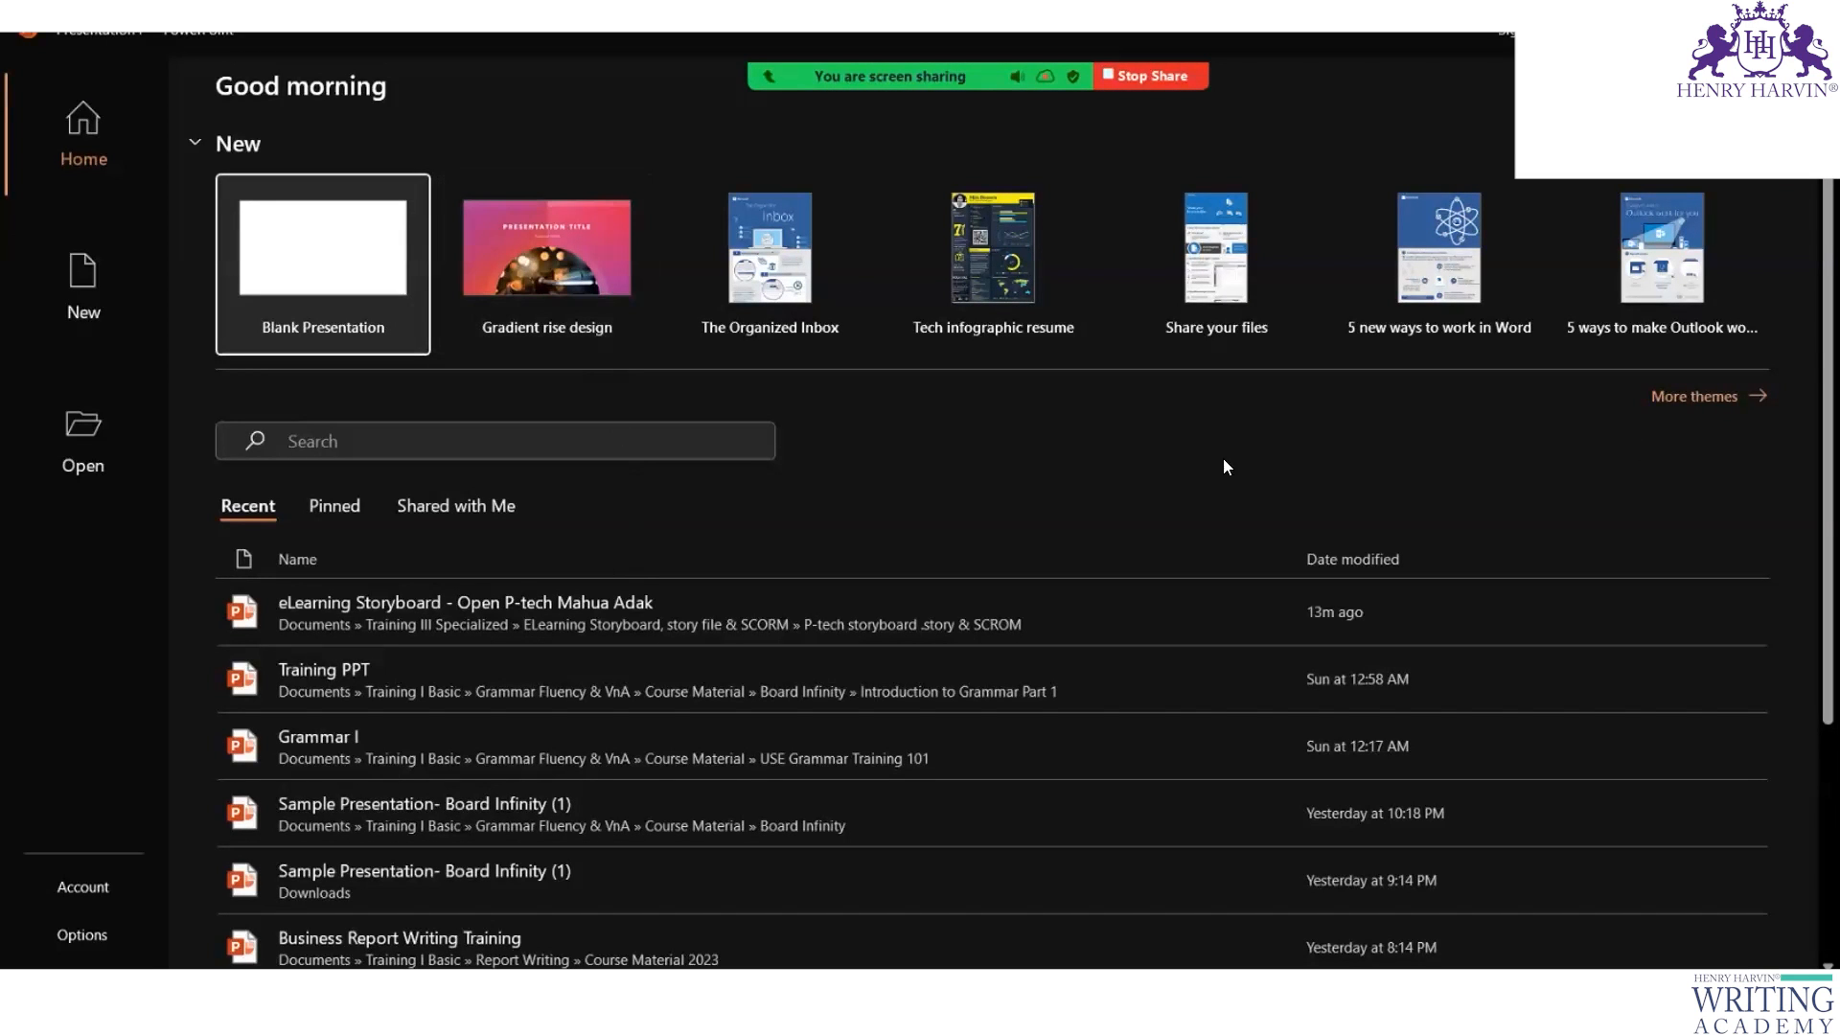
Create a presentation from the Geometric presentation template in the Business theme category and look through its slides.
{"action": "left_click", "coordinate": [1693, 396]}
{"action": "left_click", "coordinate": [801, 619]}
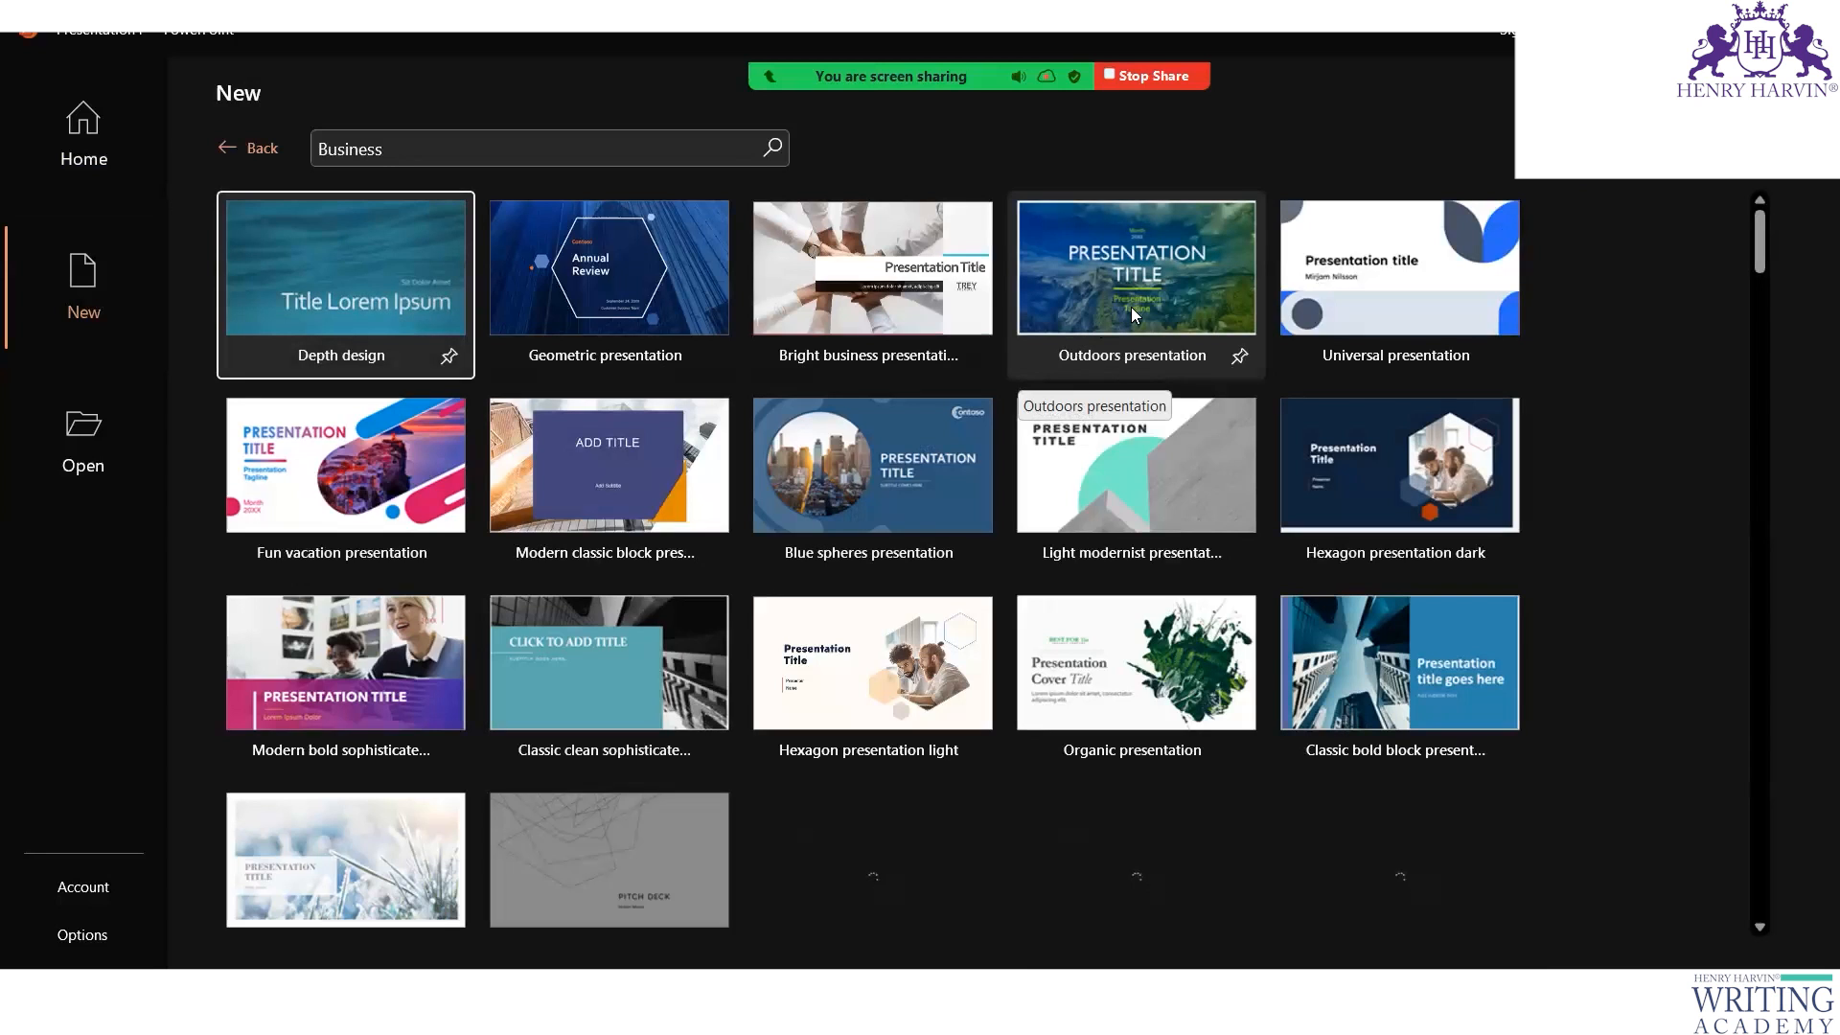
{"action": "left_click", "coordinate": [590, 261]}
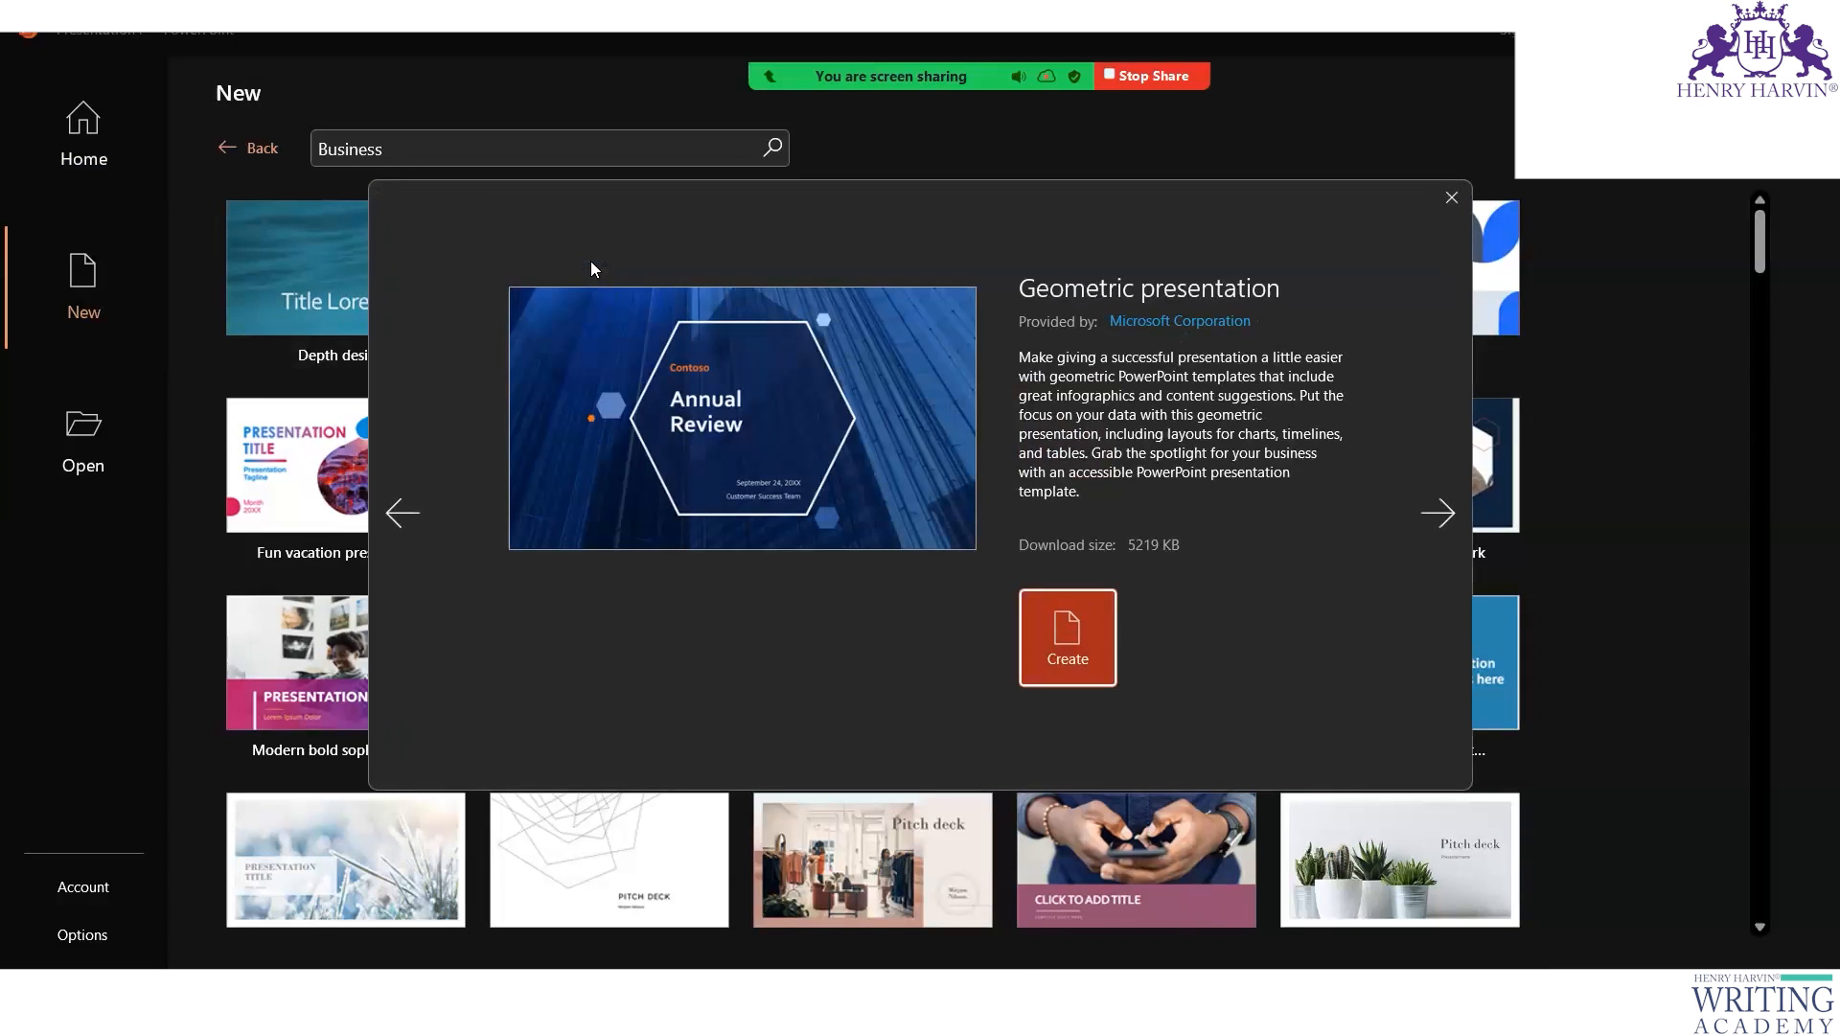
{"action": "left_click", "coordinate": [1064, 652]}
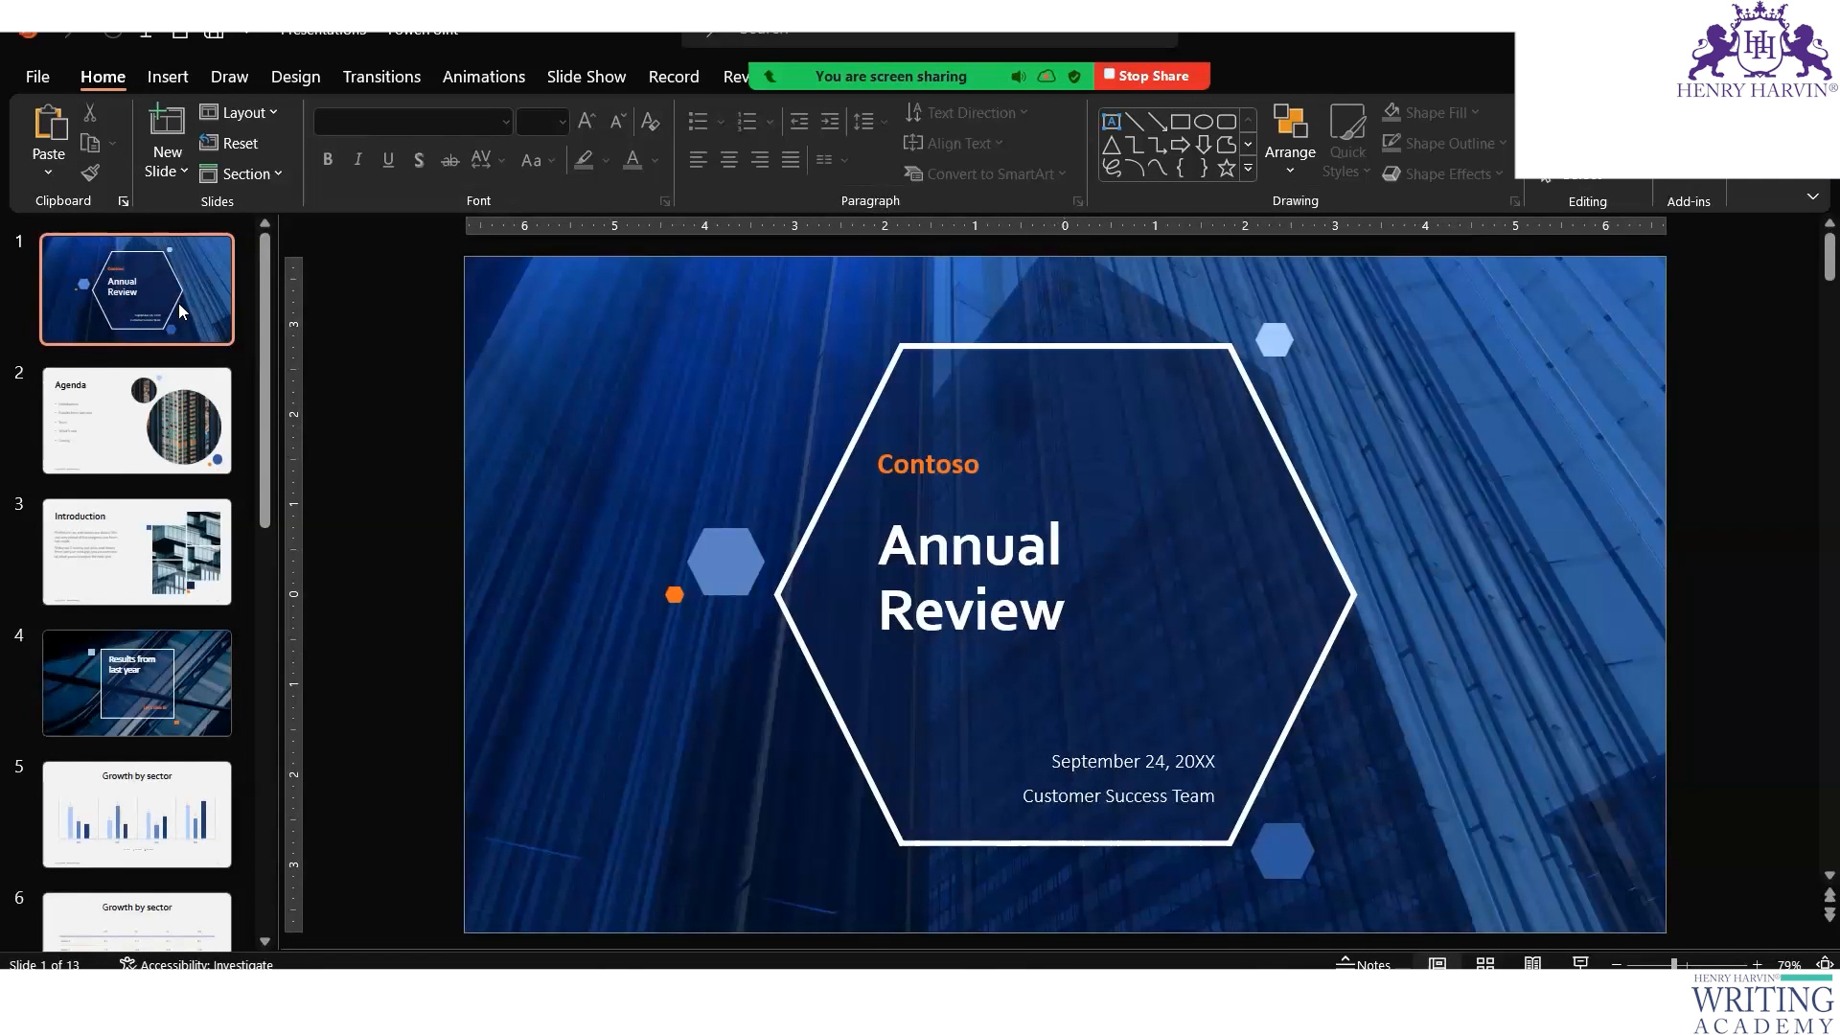
{"action": "scroll", "coordinate": [210, 675], "scroll_direction": "down", "scroll_amount": 5}
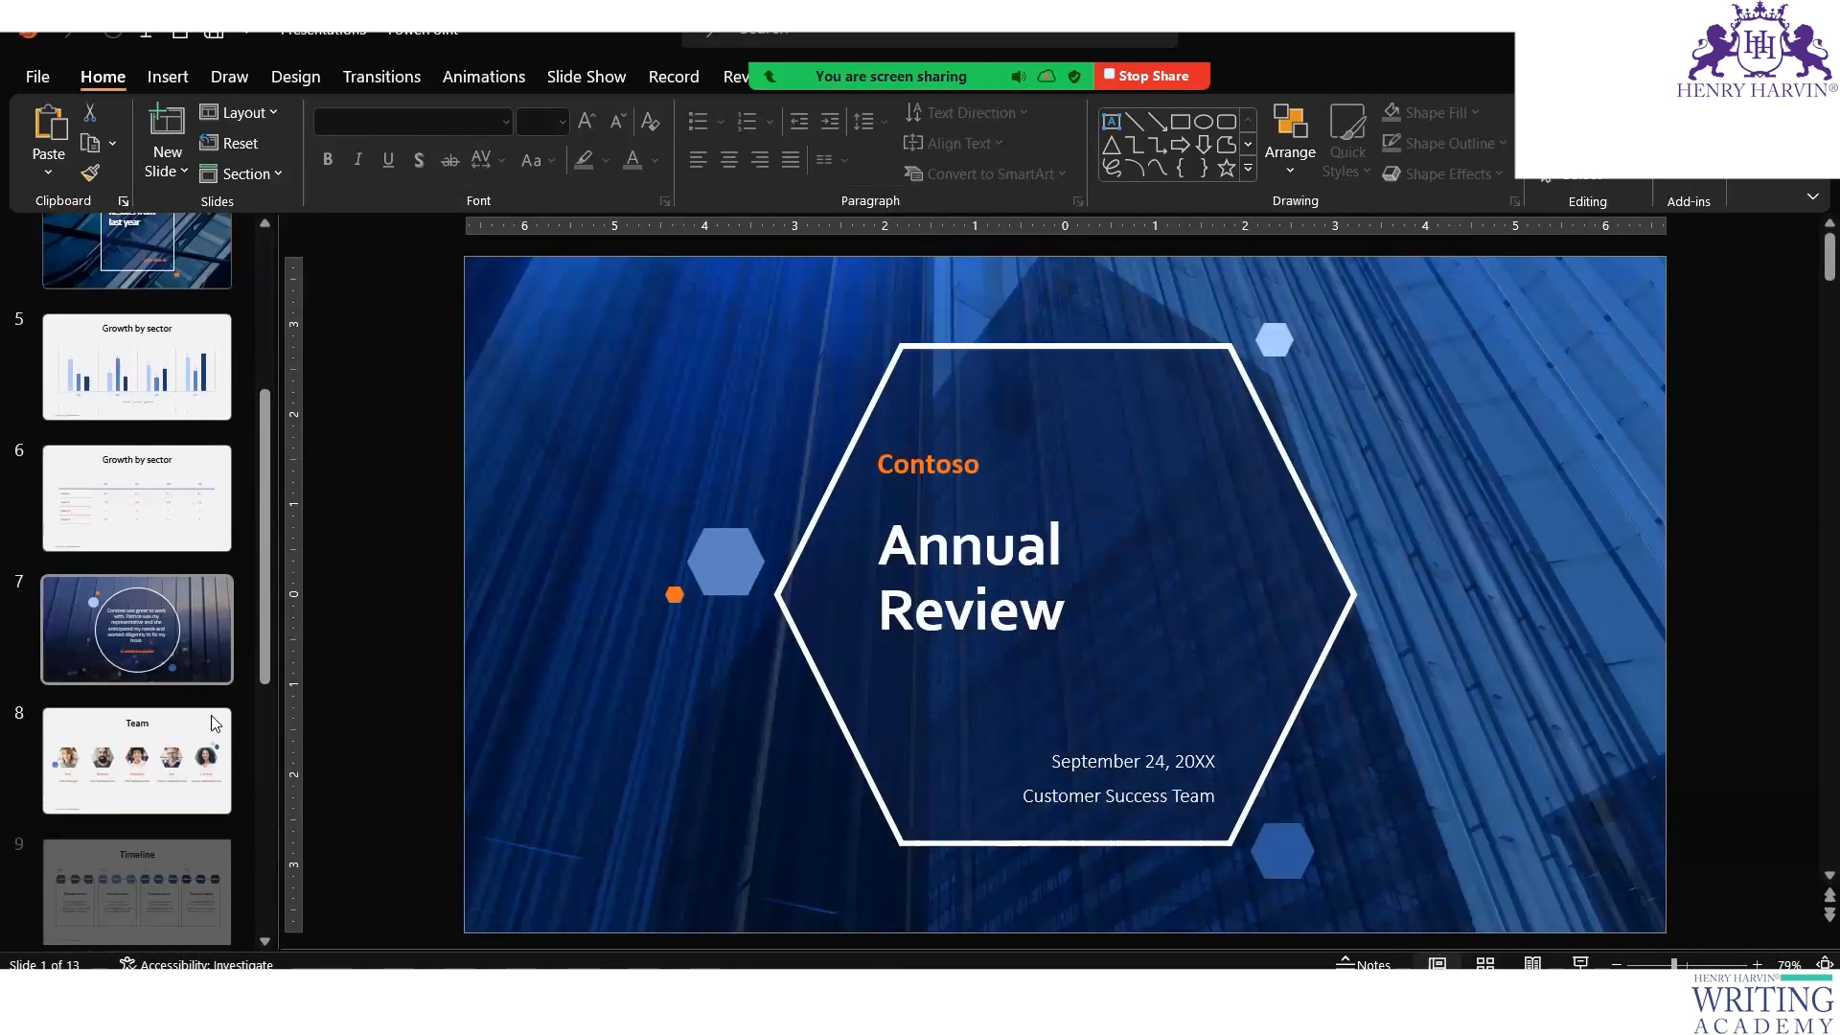
Save the presentation as "Annual Review" in PowerPoint Presentation format on the Desktop.
{"action": "left_click", "coordinate": [27, 81]}
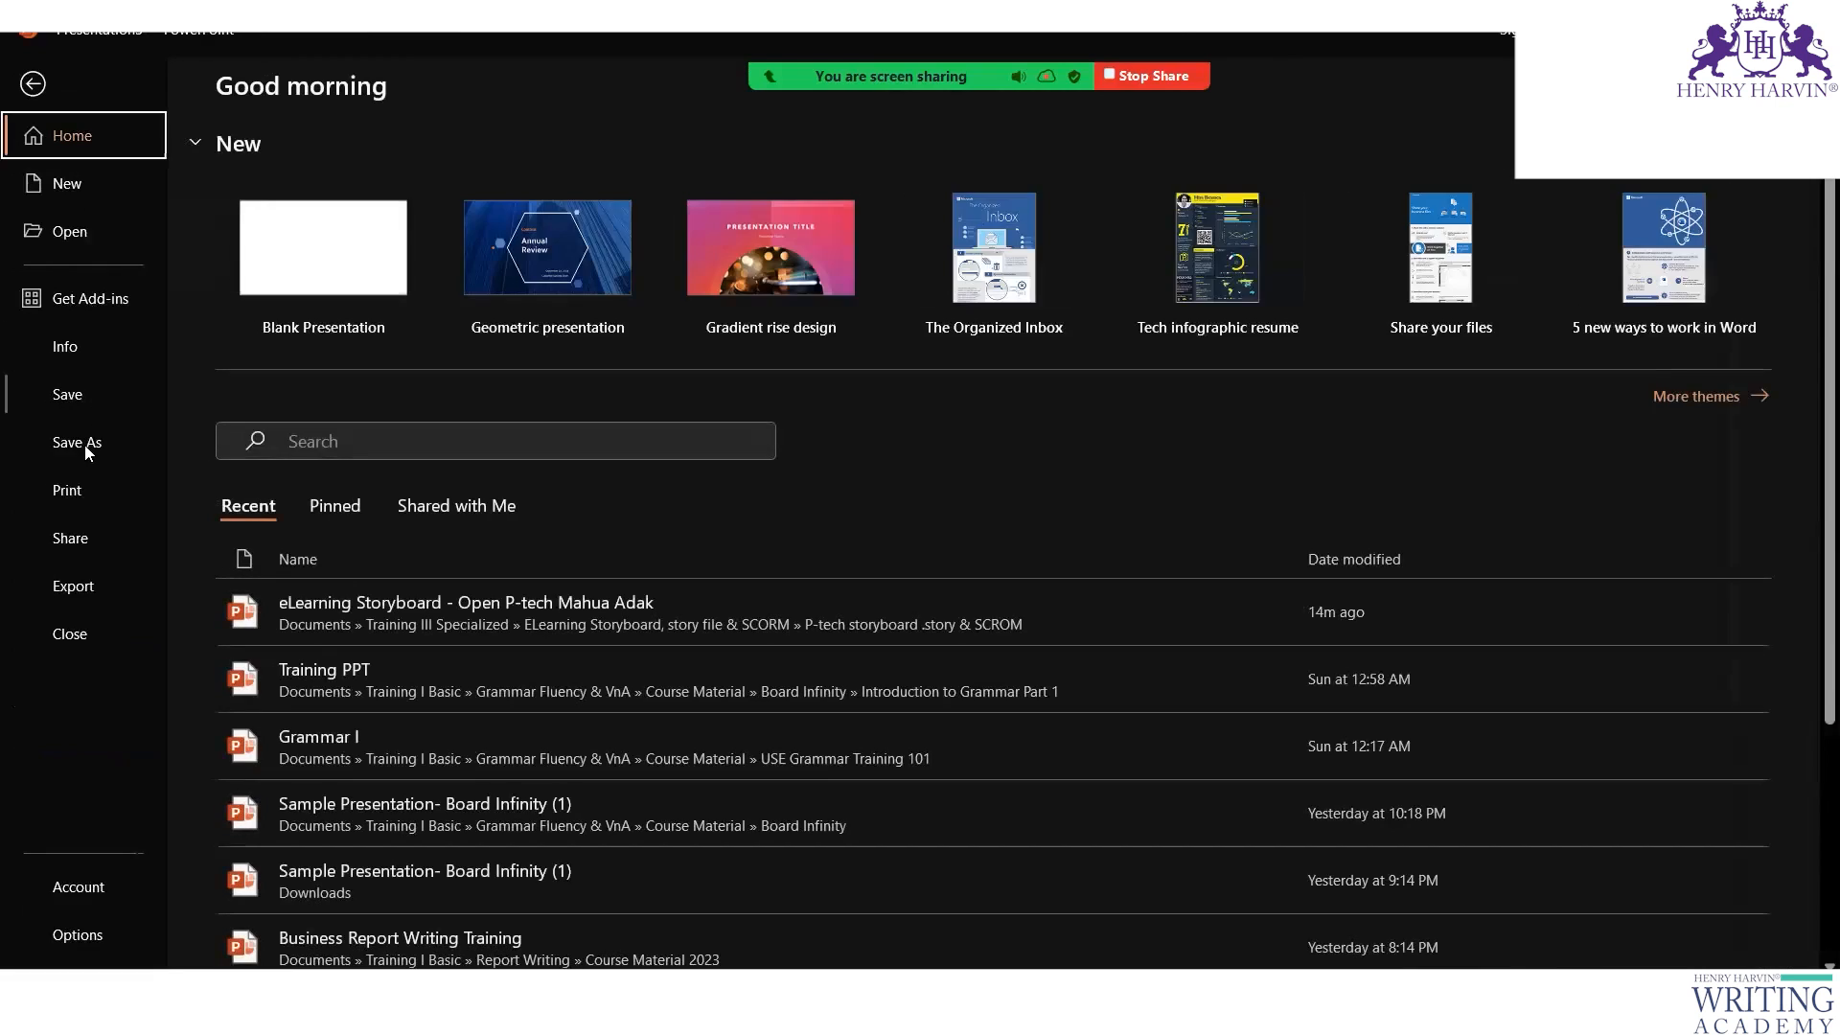
{"action": "left_click", "coordinate": [84, 443]}
{"action": "double_click", "coordinate": [364, 316]}
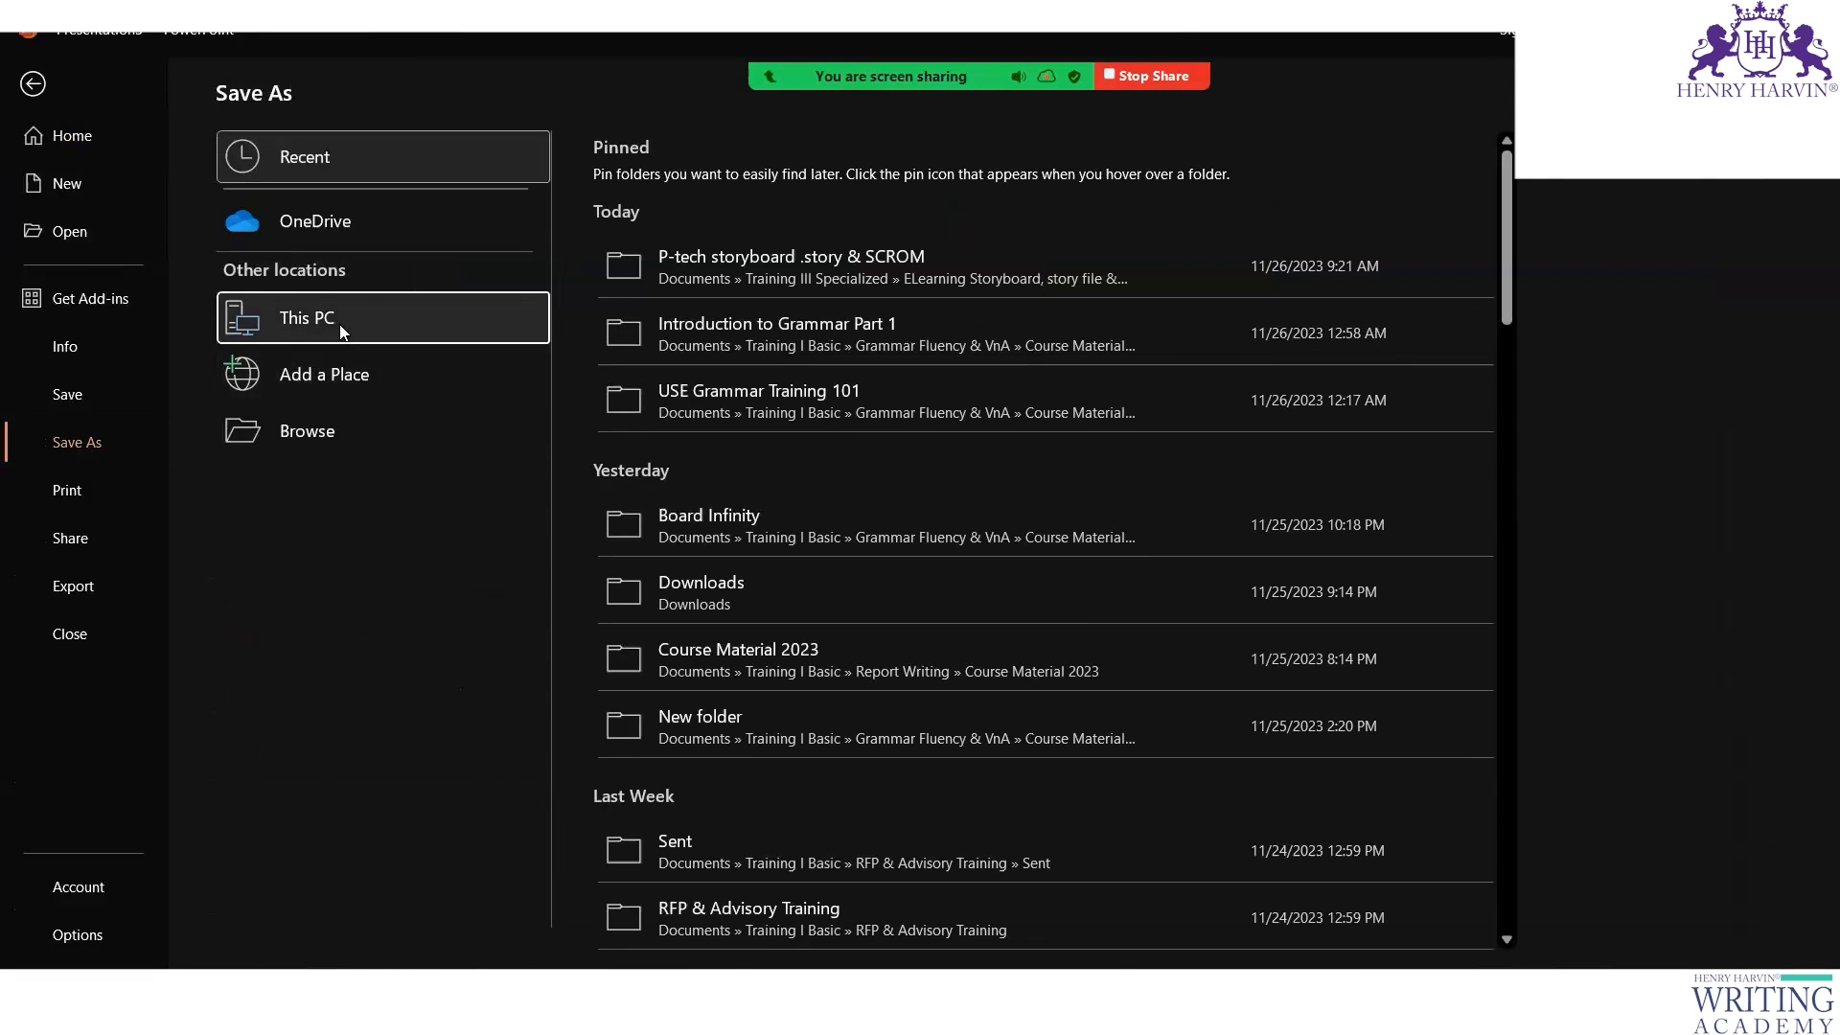
{"action": "left_click", "coordinate": [96, 278]}
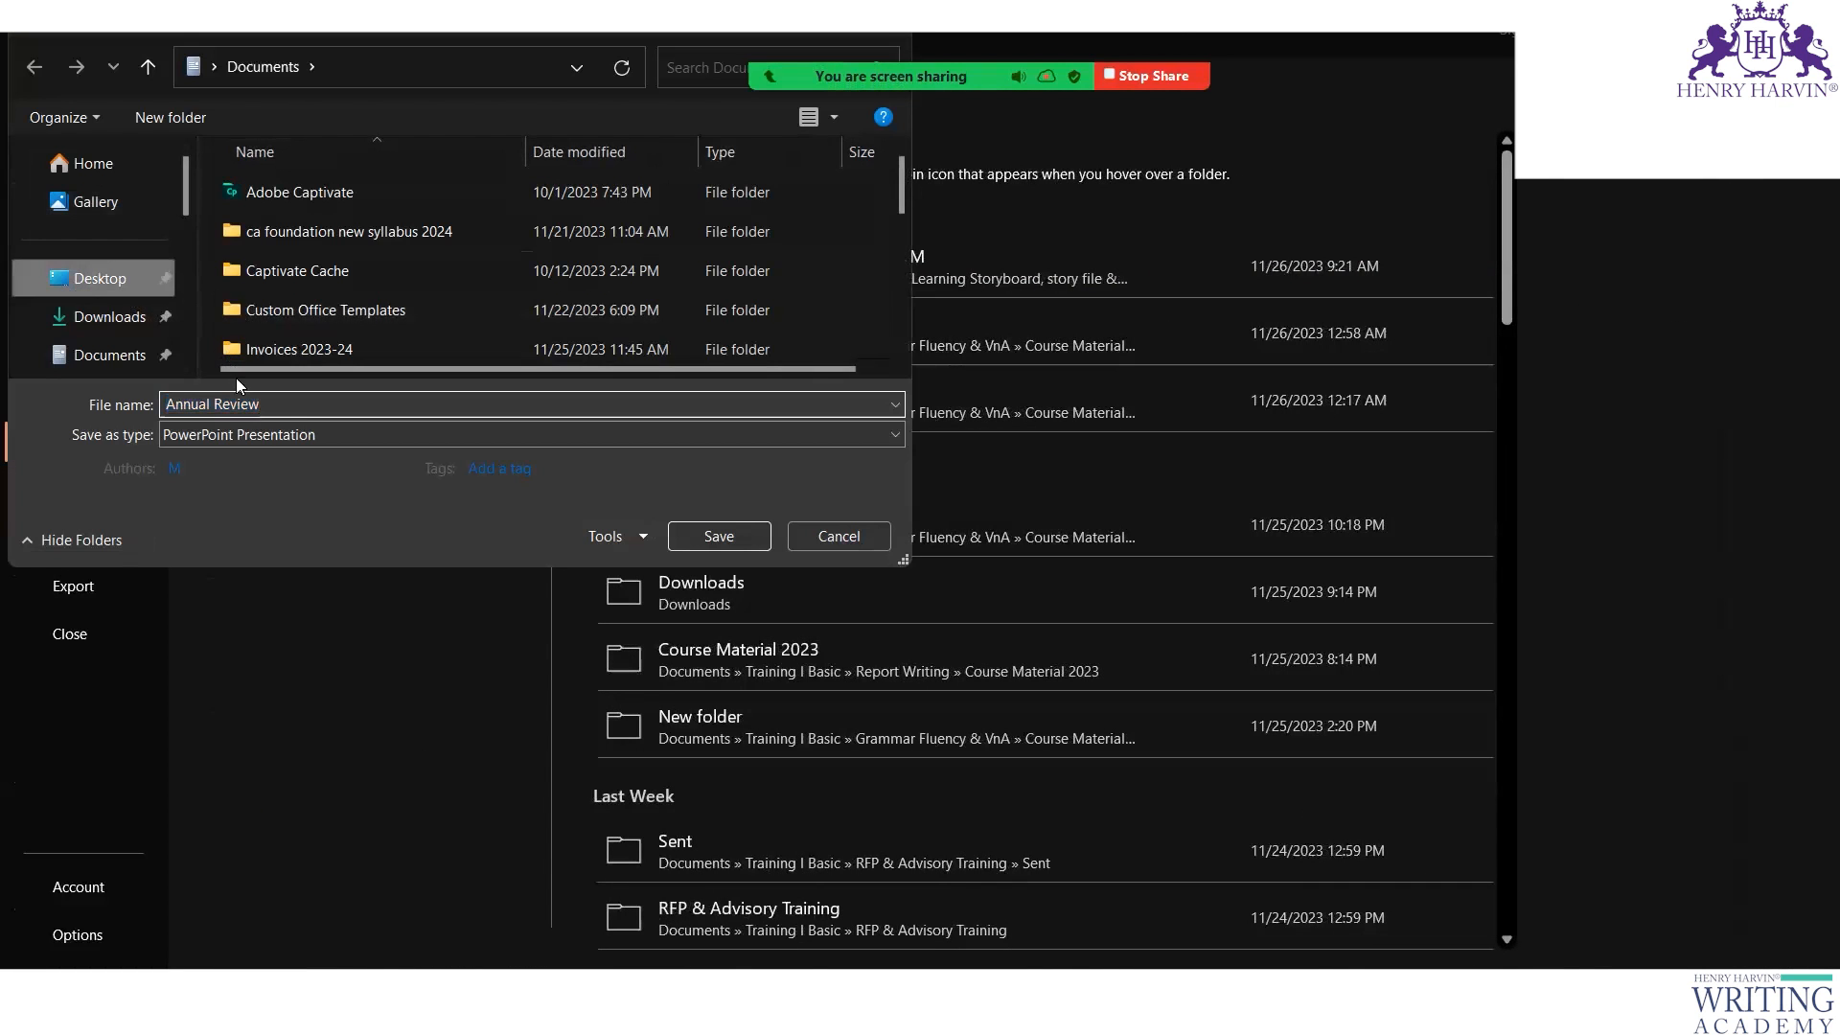
{"action": "left_click", "coordinate": [718, 536]}
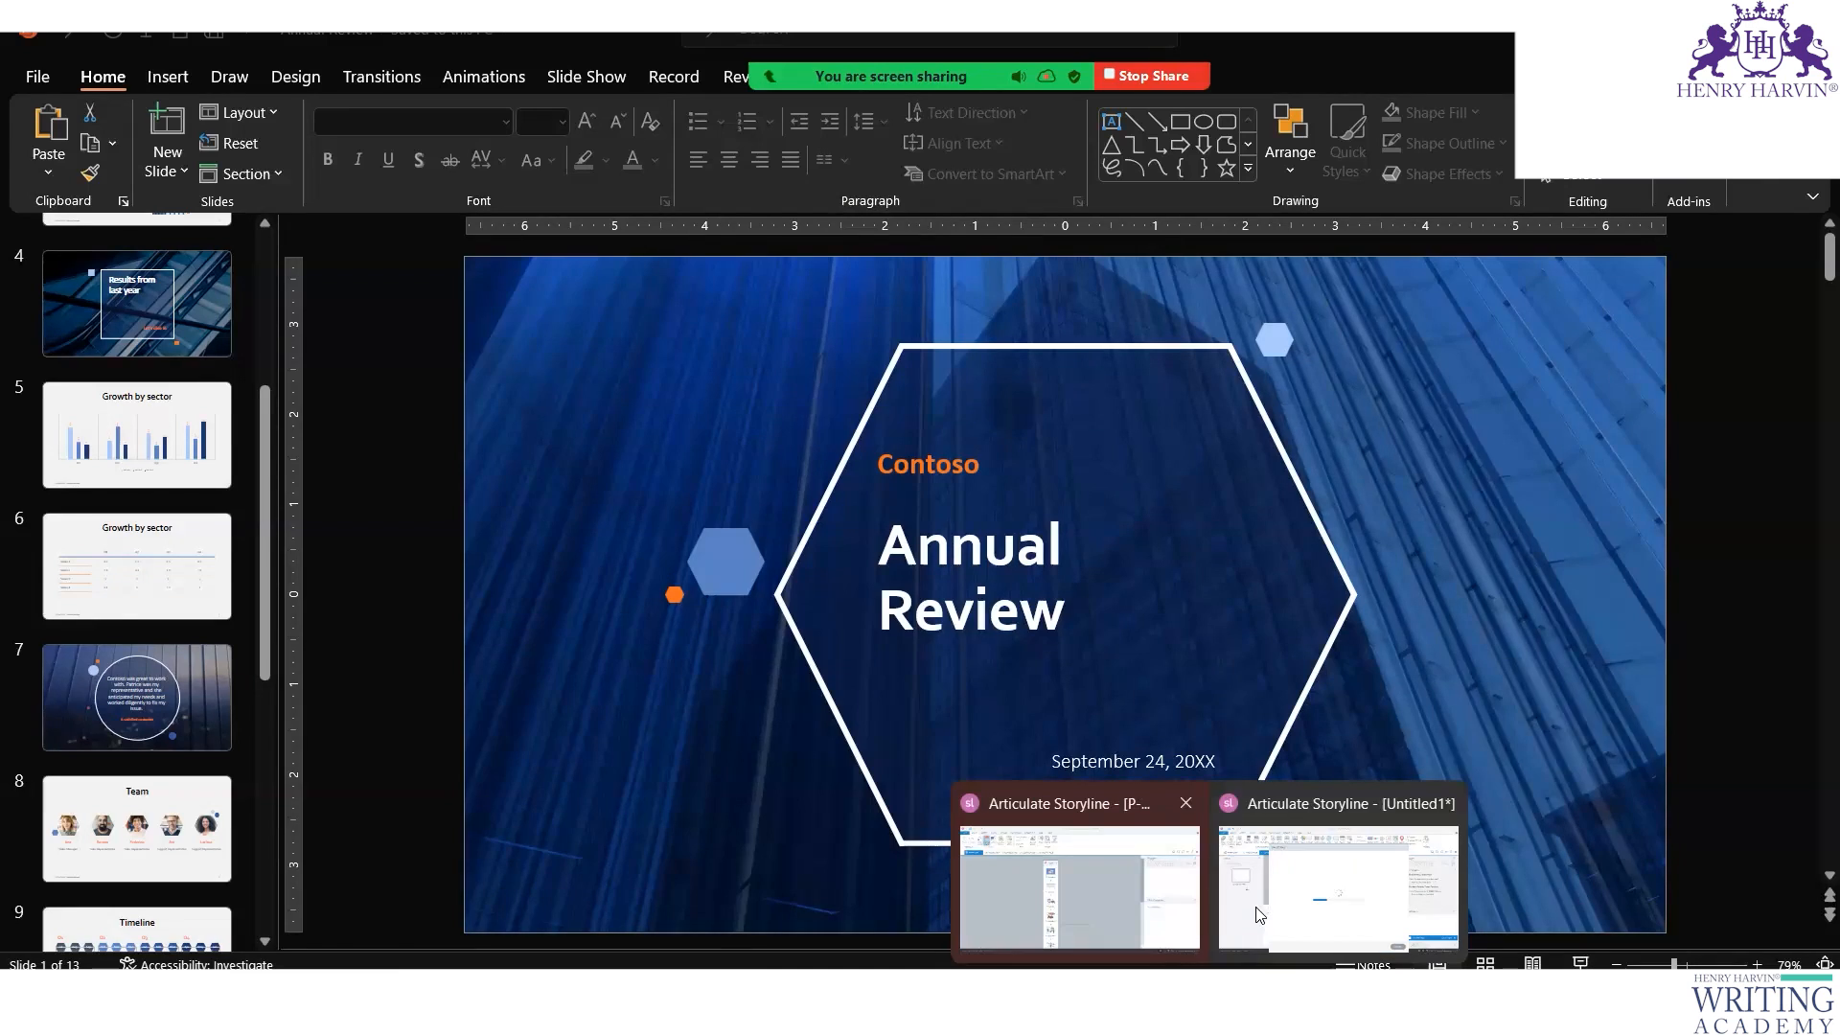
Switch back to Articulate Storyline, select the title on imported slide 3.1 and compare the slide with slide 1.2.
{"action": "left_click", "coordinate": [1169, 910]}
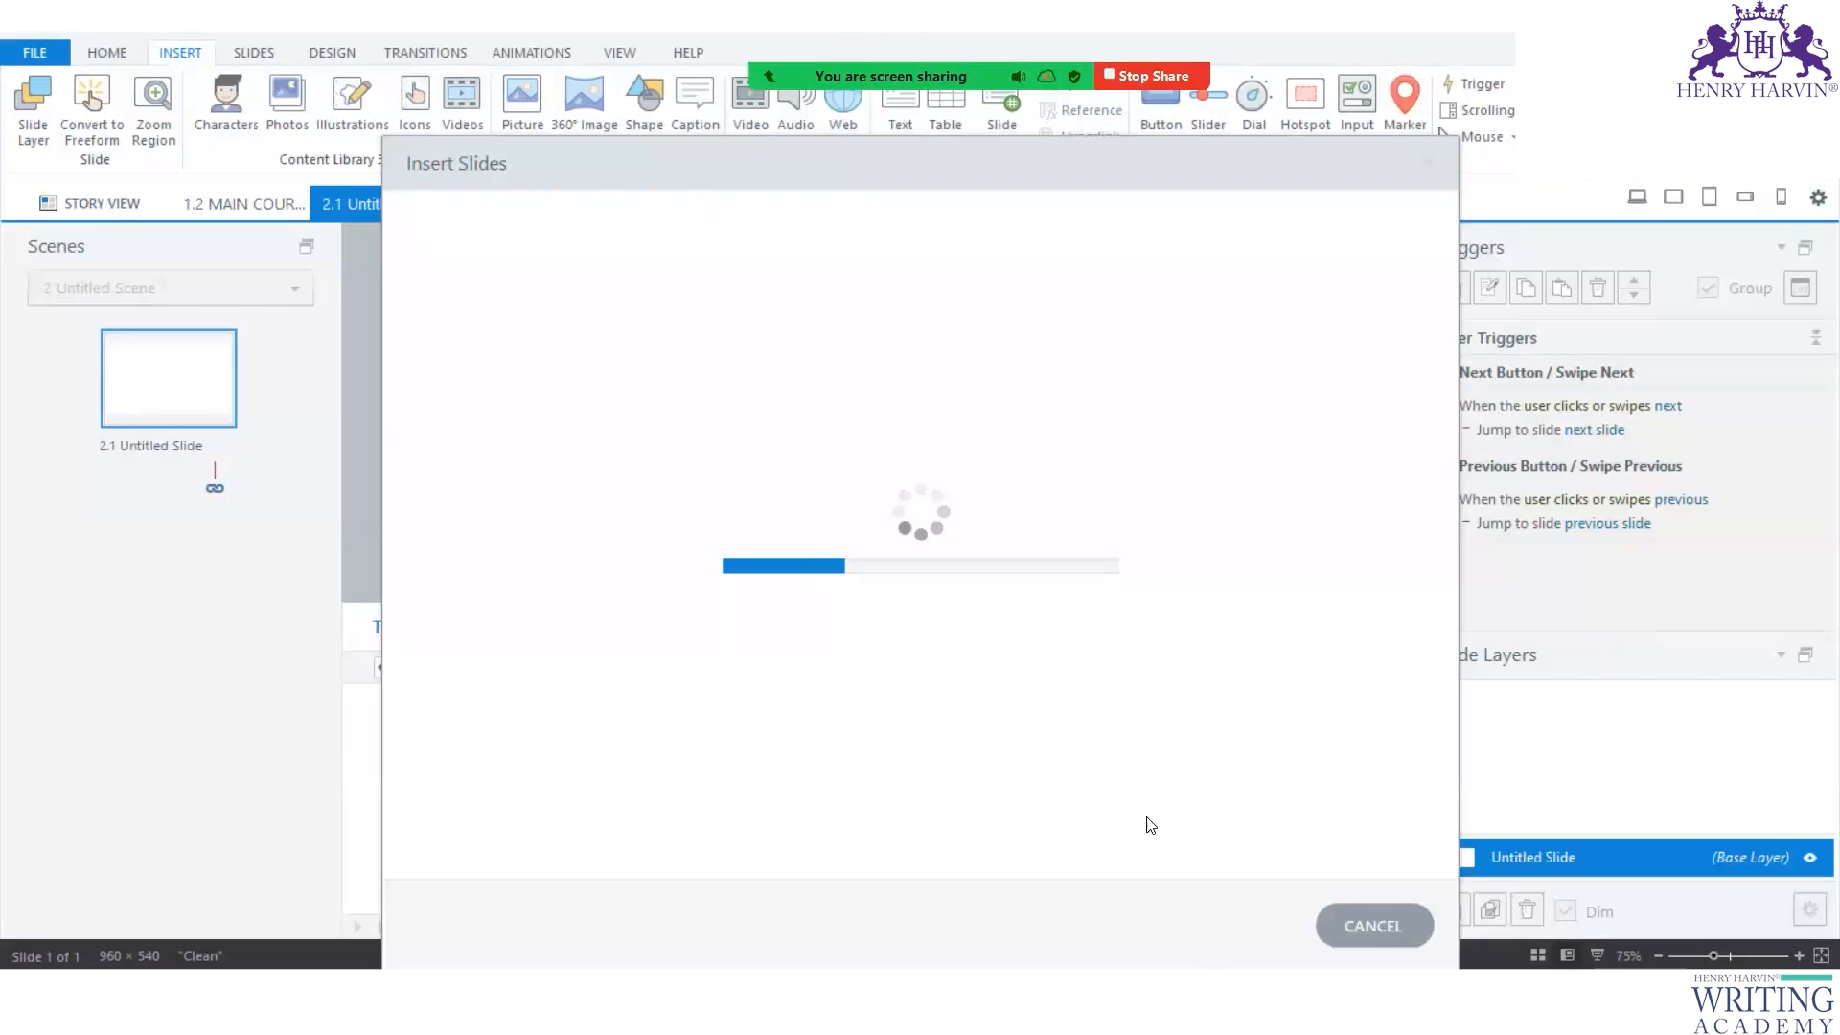
{"action": "mouse_move", "coordinate": [1209, 987]}
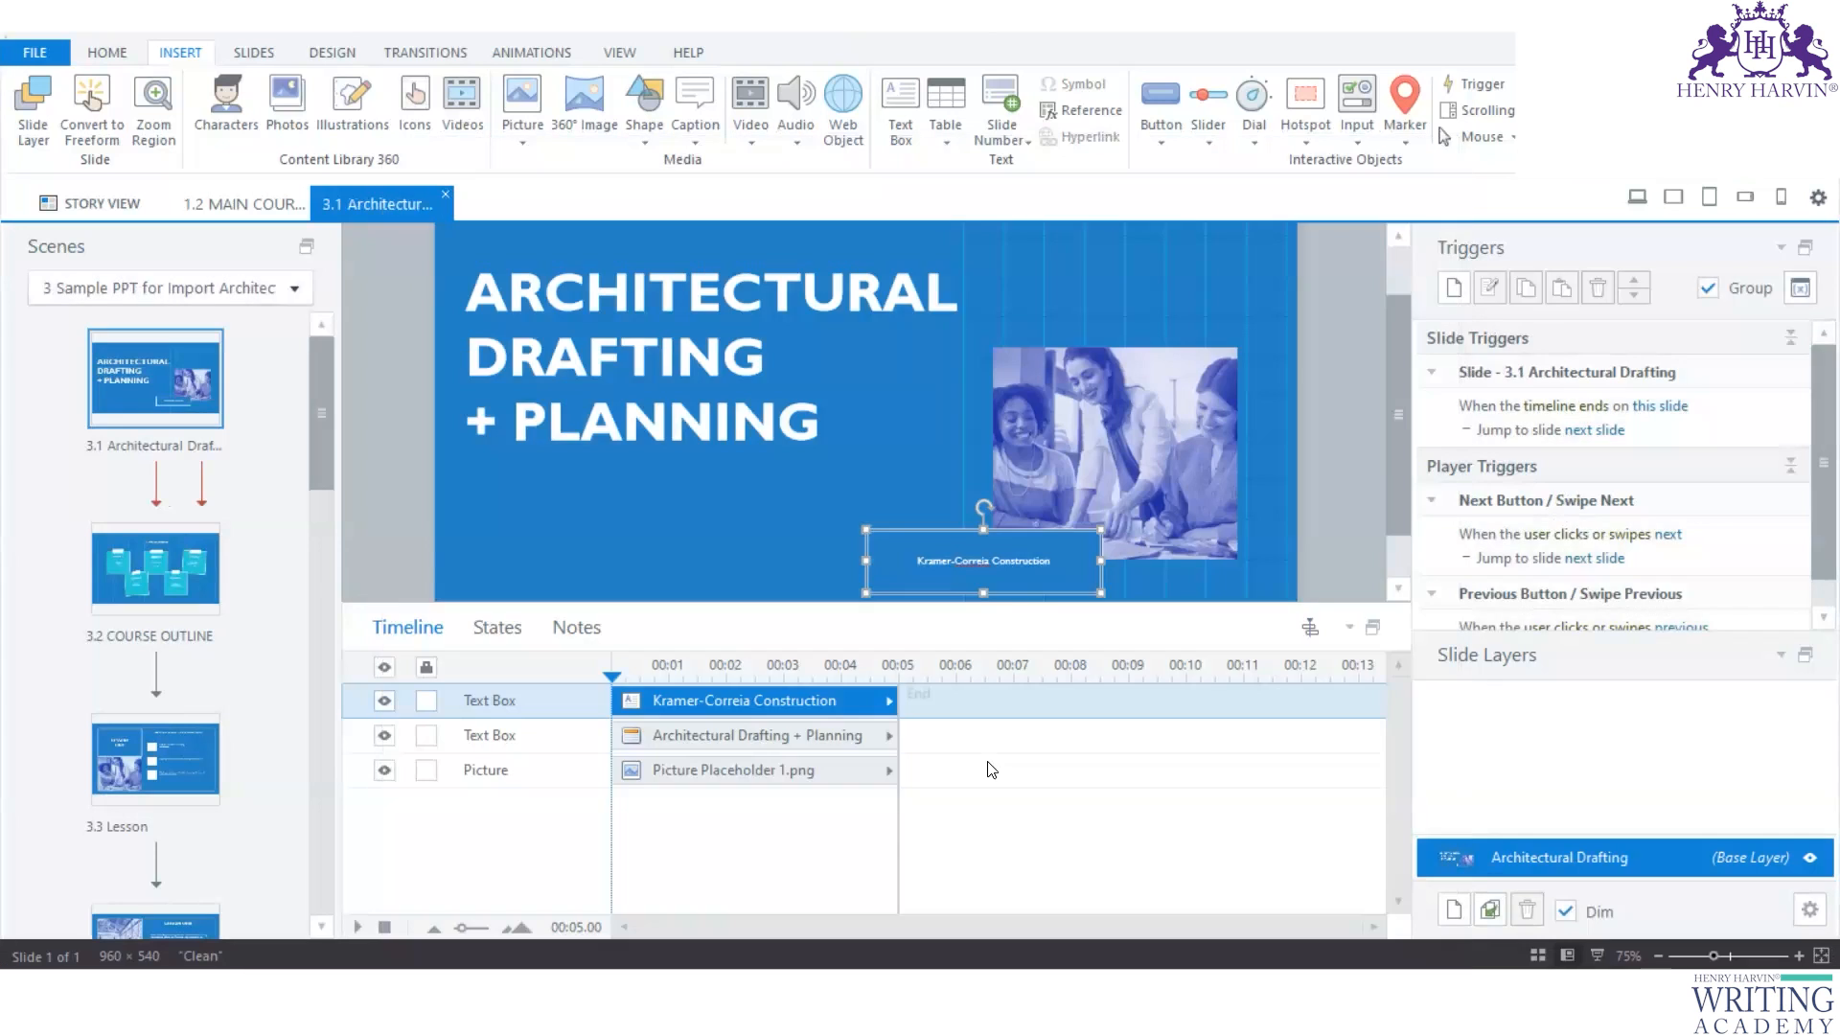
{"action": "left_click", "coordinate": [694, 370]}
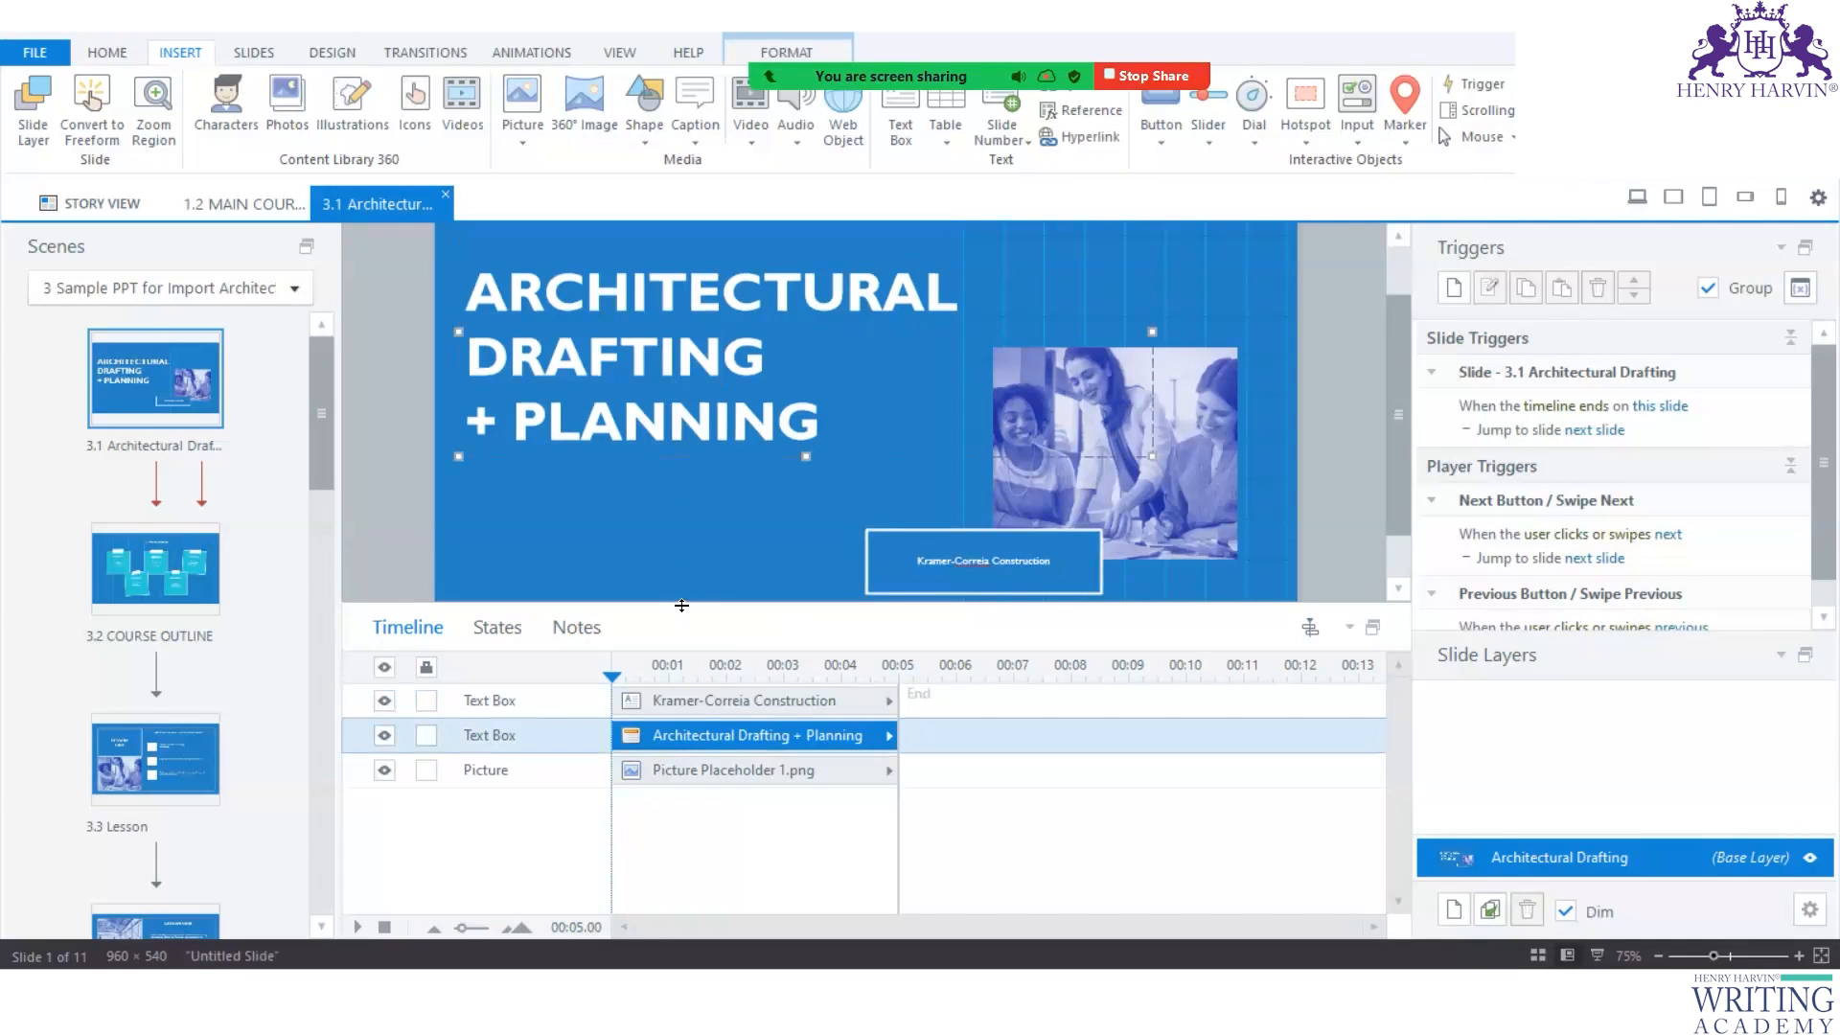
{"action": "left_click_drag", "start_coordinate": [314, 414], "coordinate": [356, 397]}
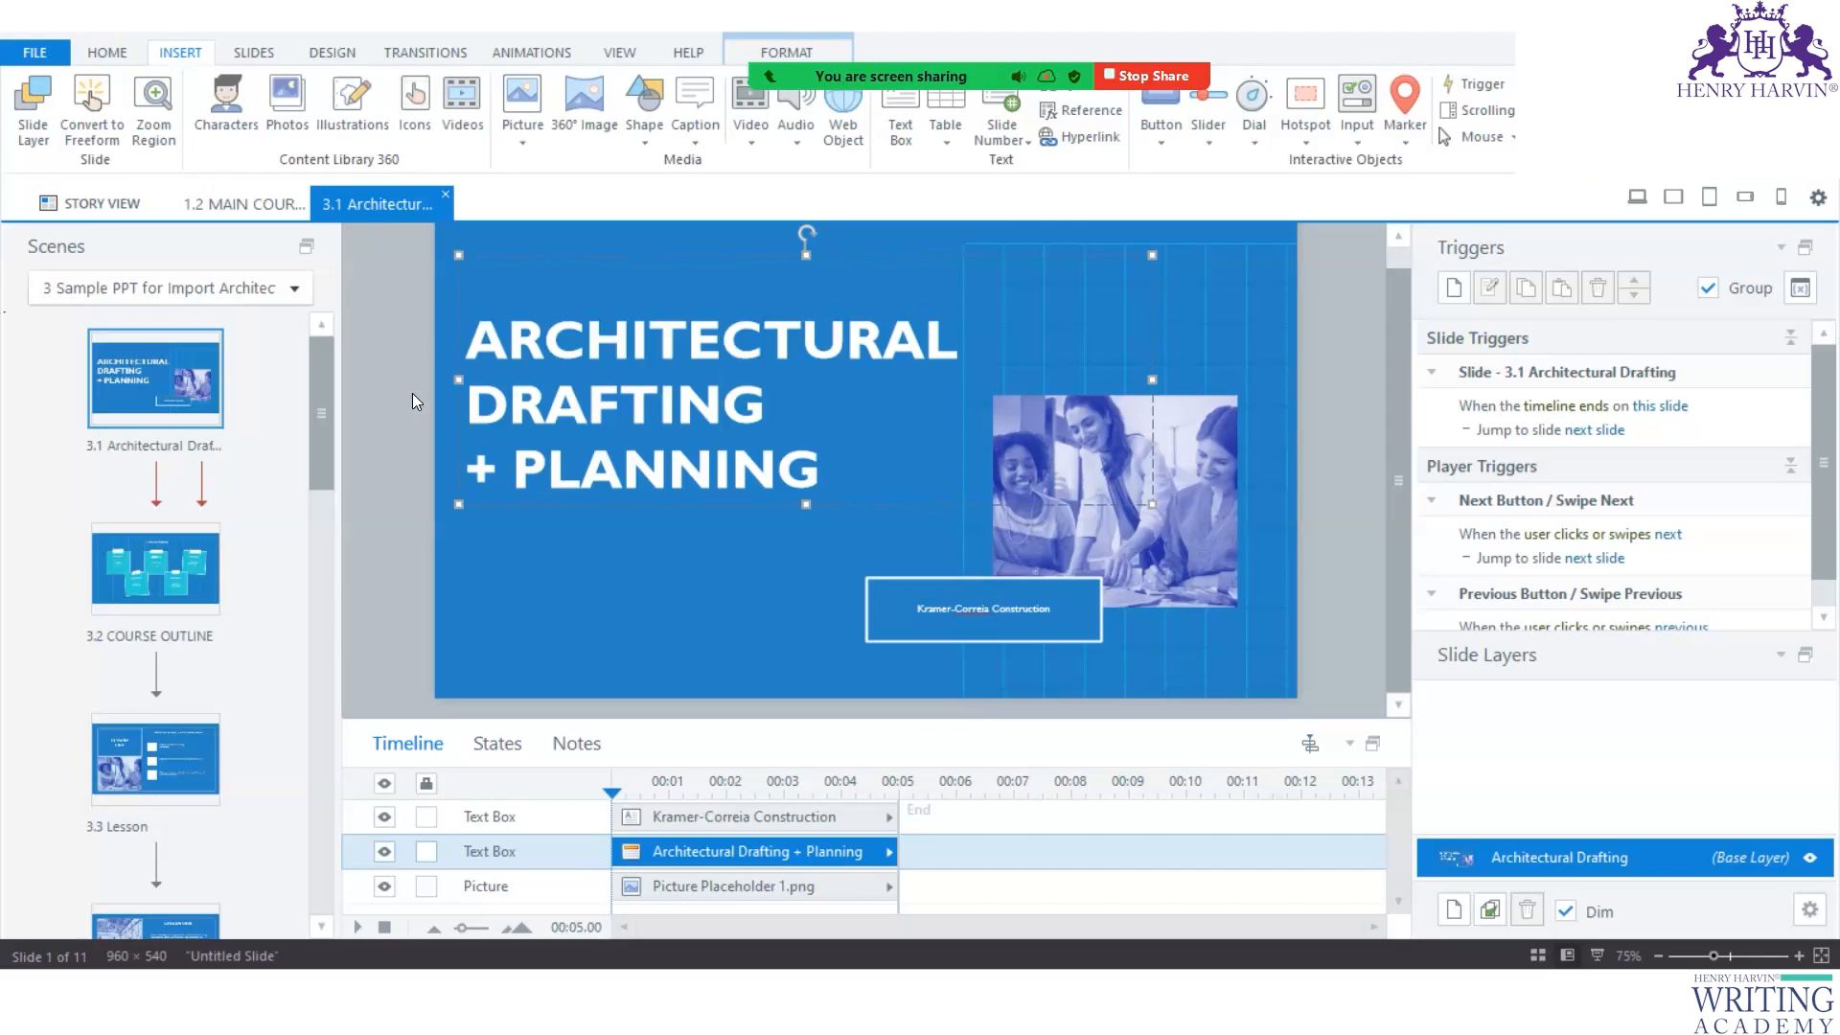
{"action": "left_click", "coordinate": [251, 201]}
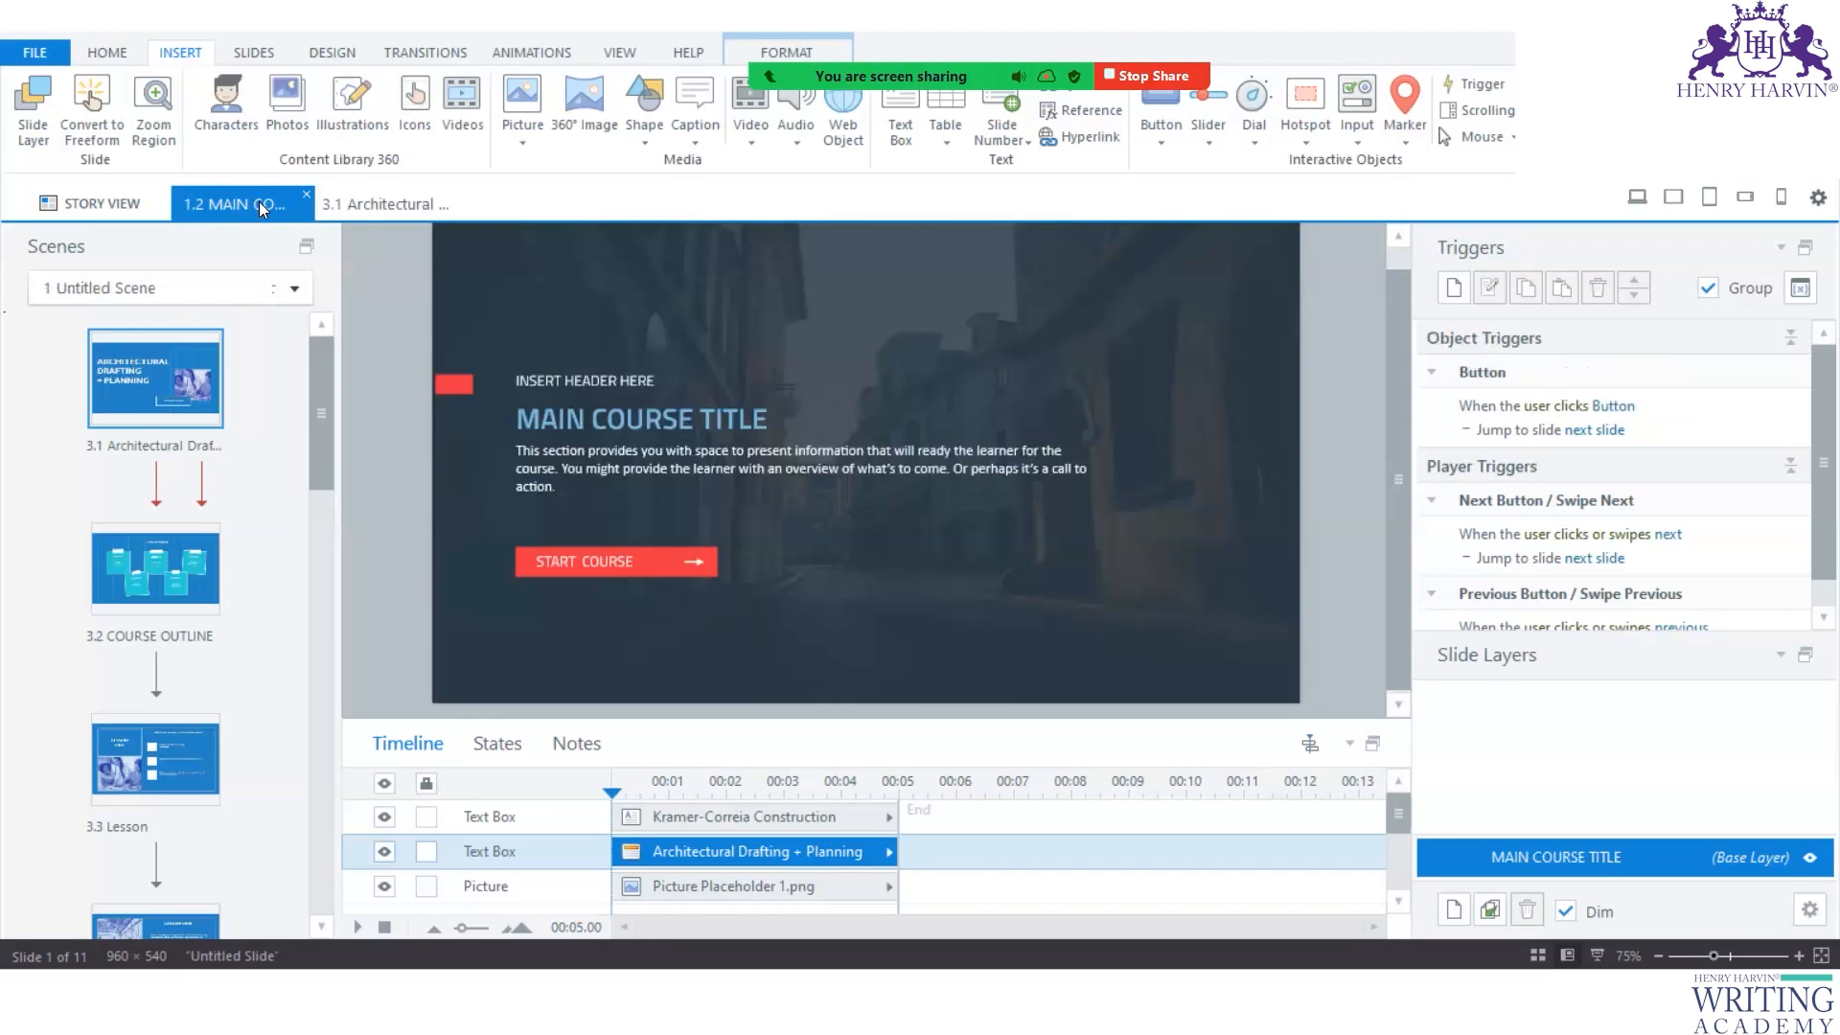
{"action": "left_click", "coordinate": [379, 204]}
Delete scene 2, which holds only a blank slide, in Story View.
{"action": "left_click", "coordinate": [95, 203]}
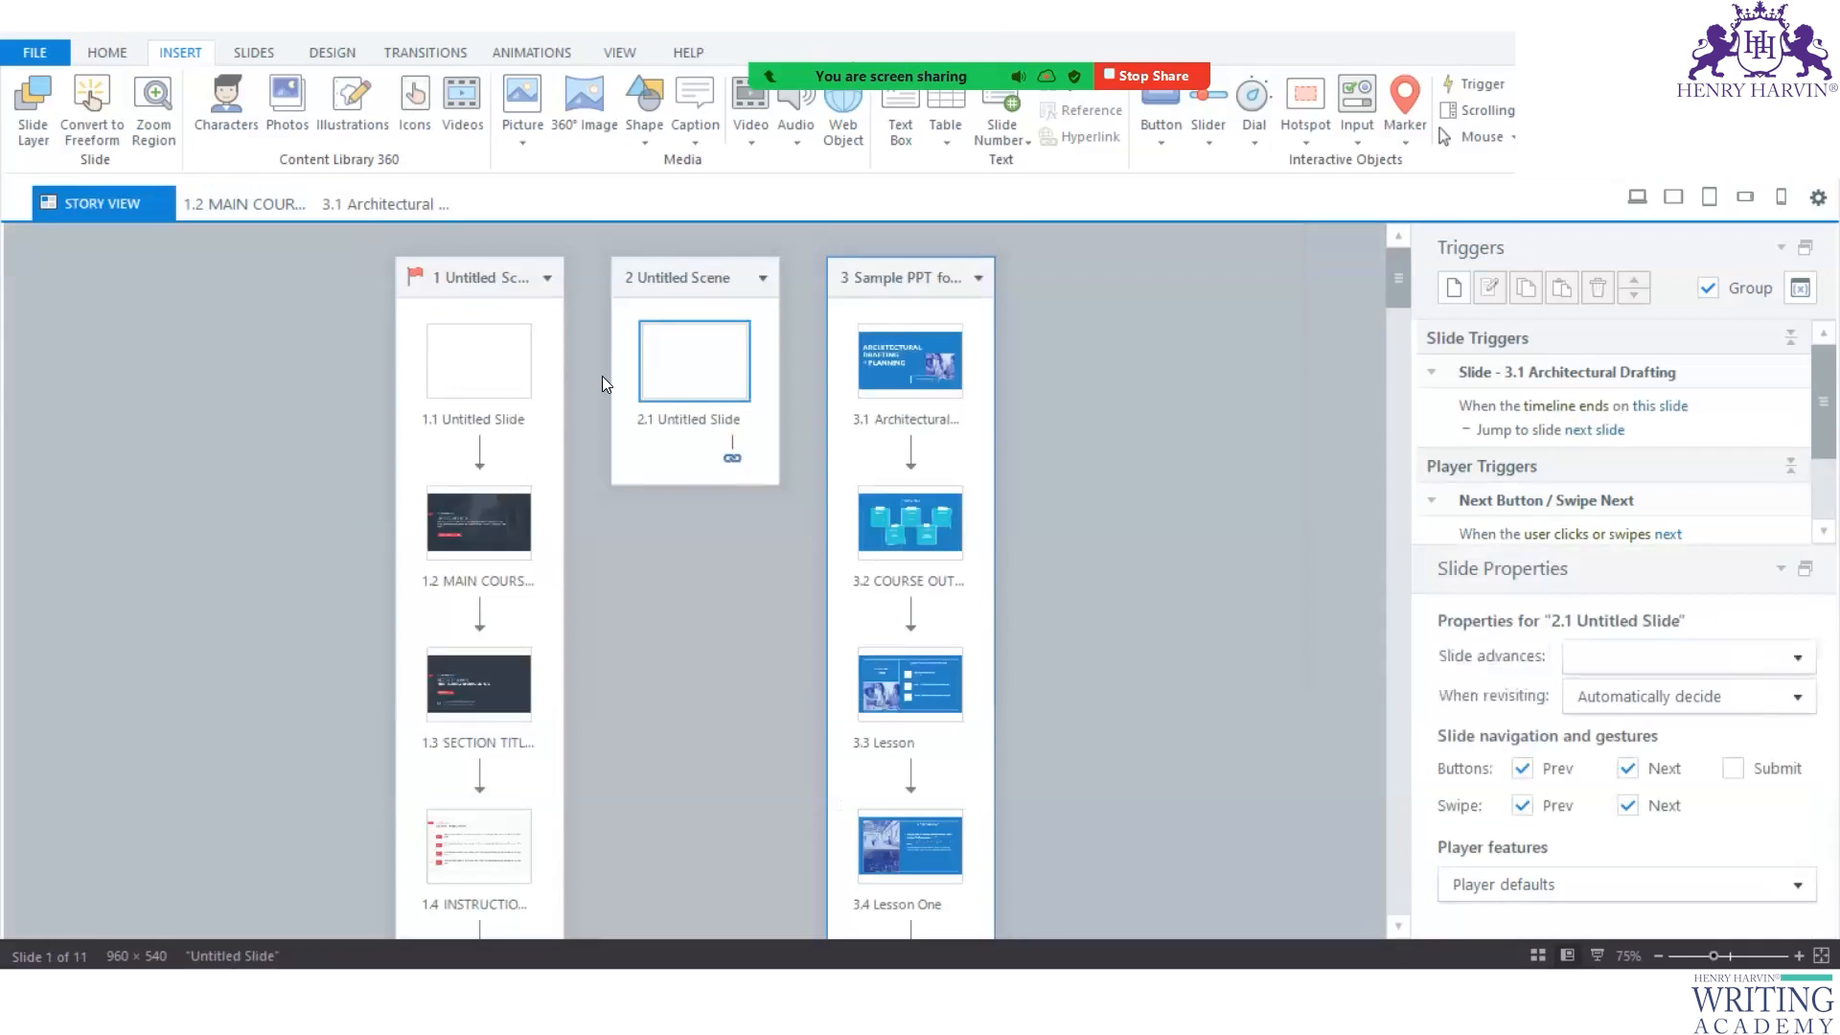
{"action": "left_click", "coordinate": [729, 324]}
{"action": "left_click", "coordinate": [690, 284]}
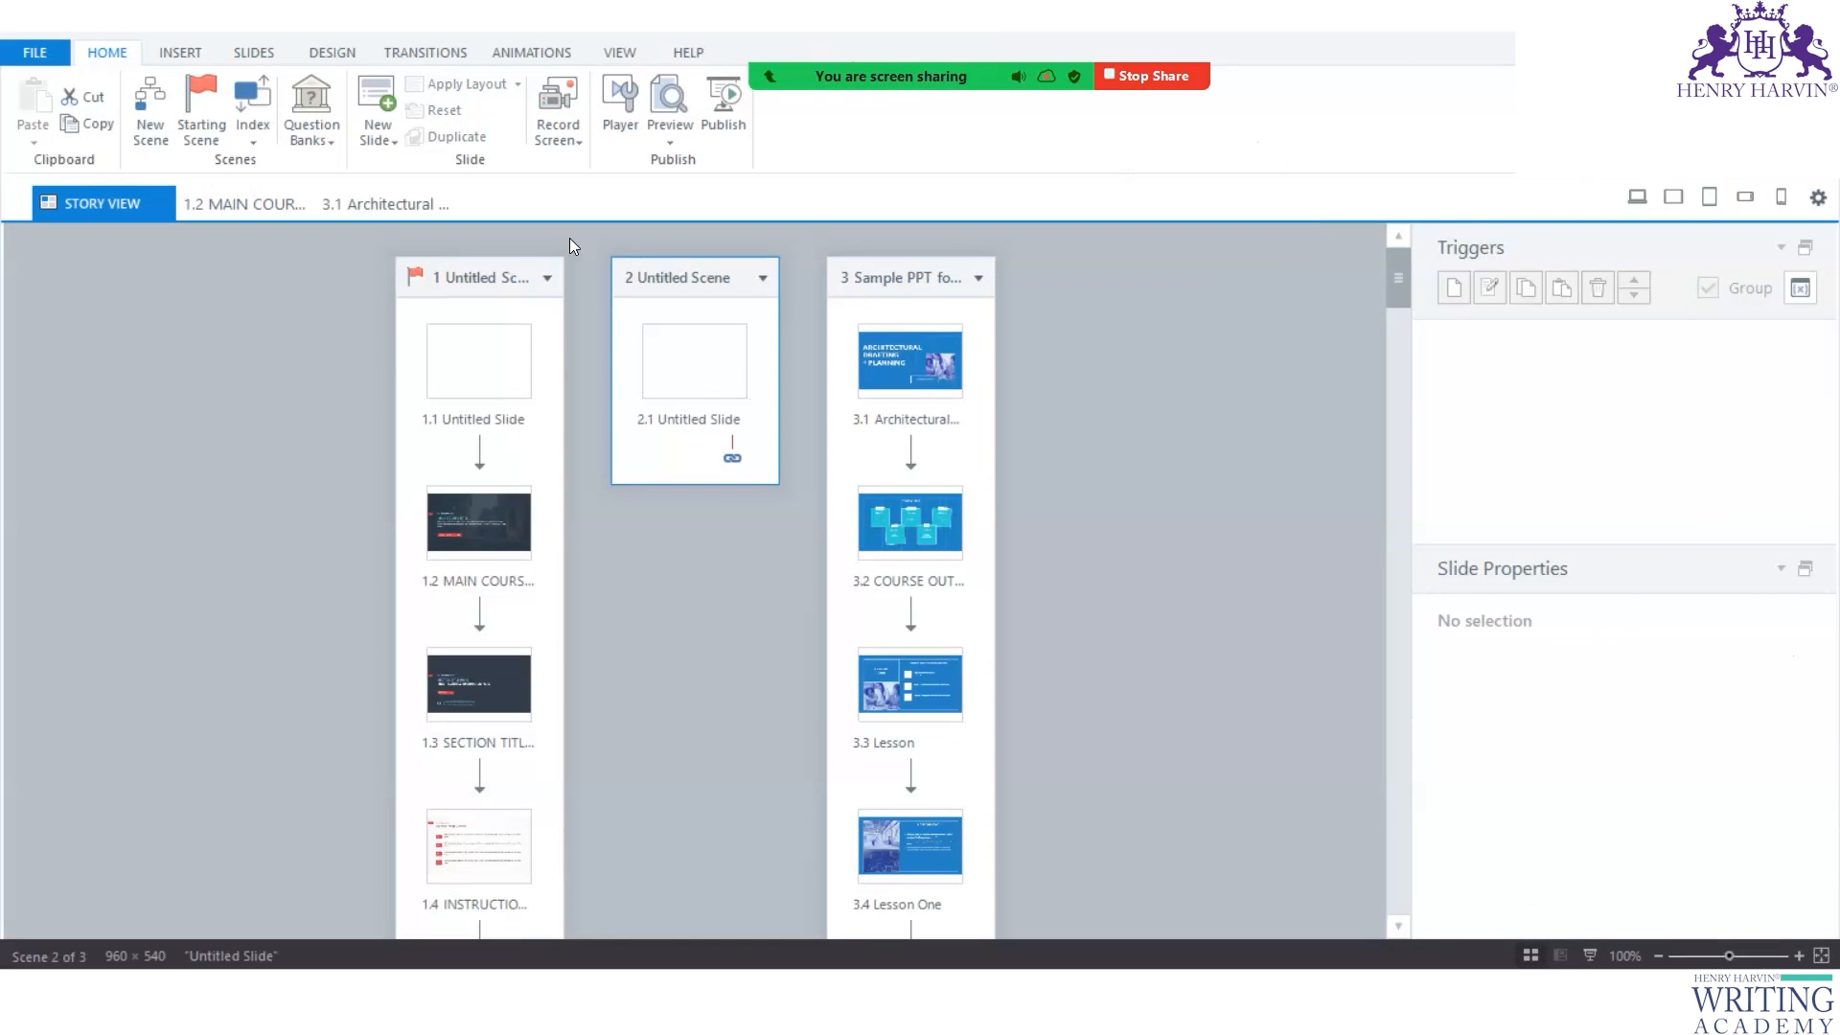
{"action": "right_click", "coordinate": [736, 491]}
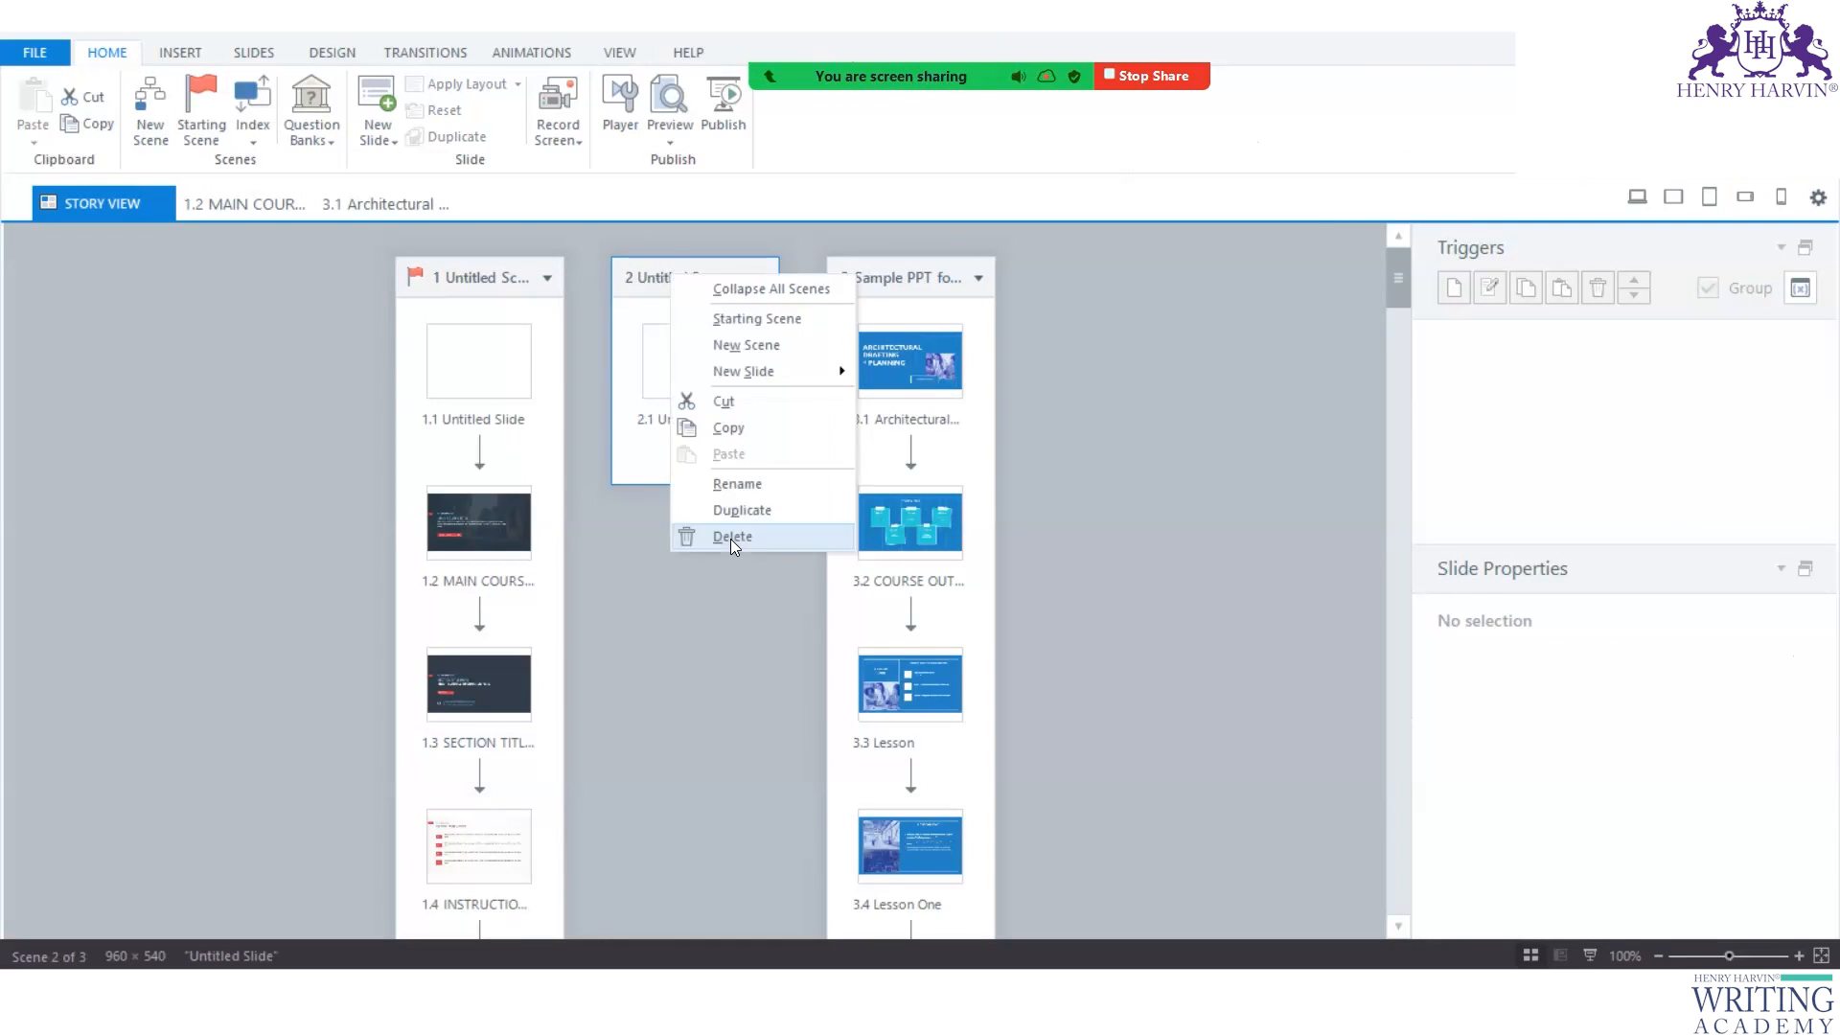
{"action": "left_click", "coordinate": [730, 538]}
{"action": "left_click", "coordinate": [867, 575]}
Open the blank slide 1.1 in the first scene and delete it.
{"action": "double_click", "coordinate": [582, 365]}
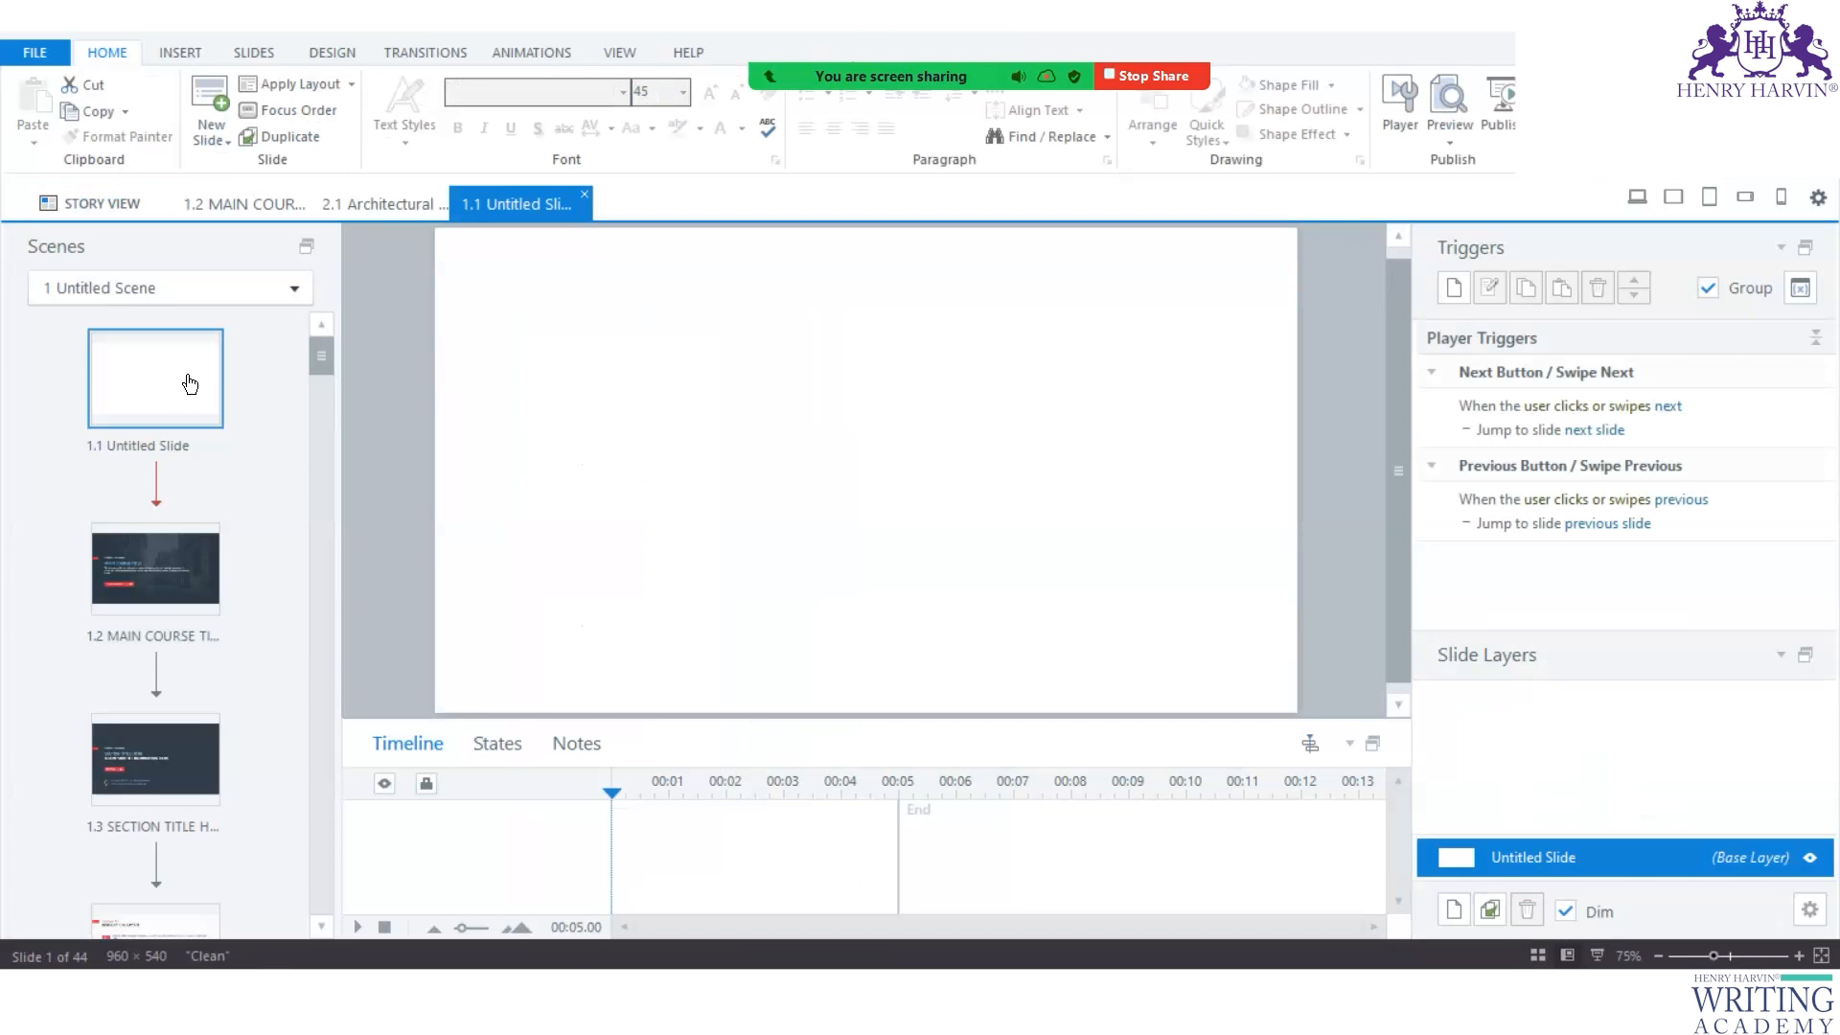
{"action": "right_click", "coordinate": [190, 384]}
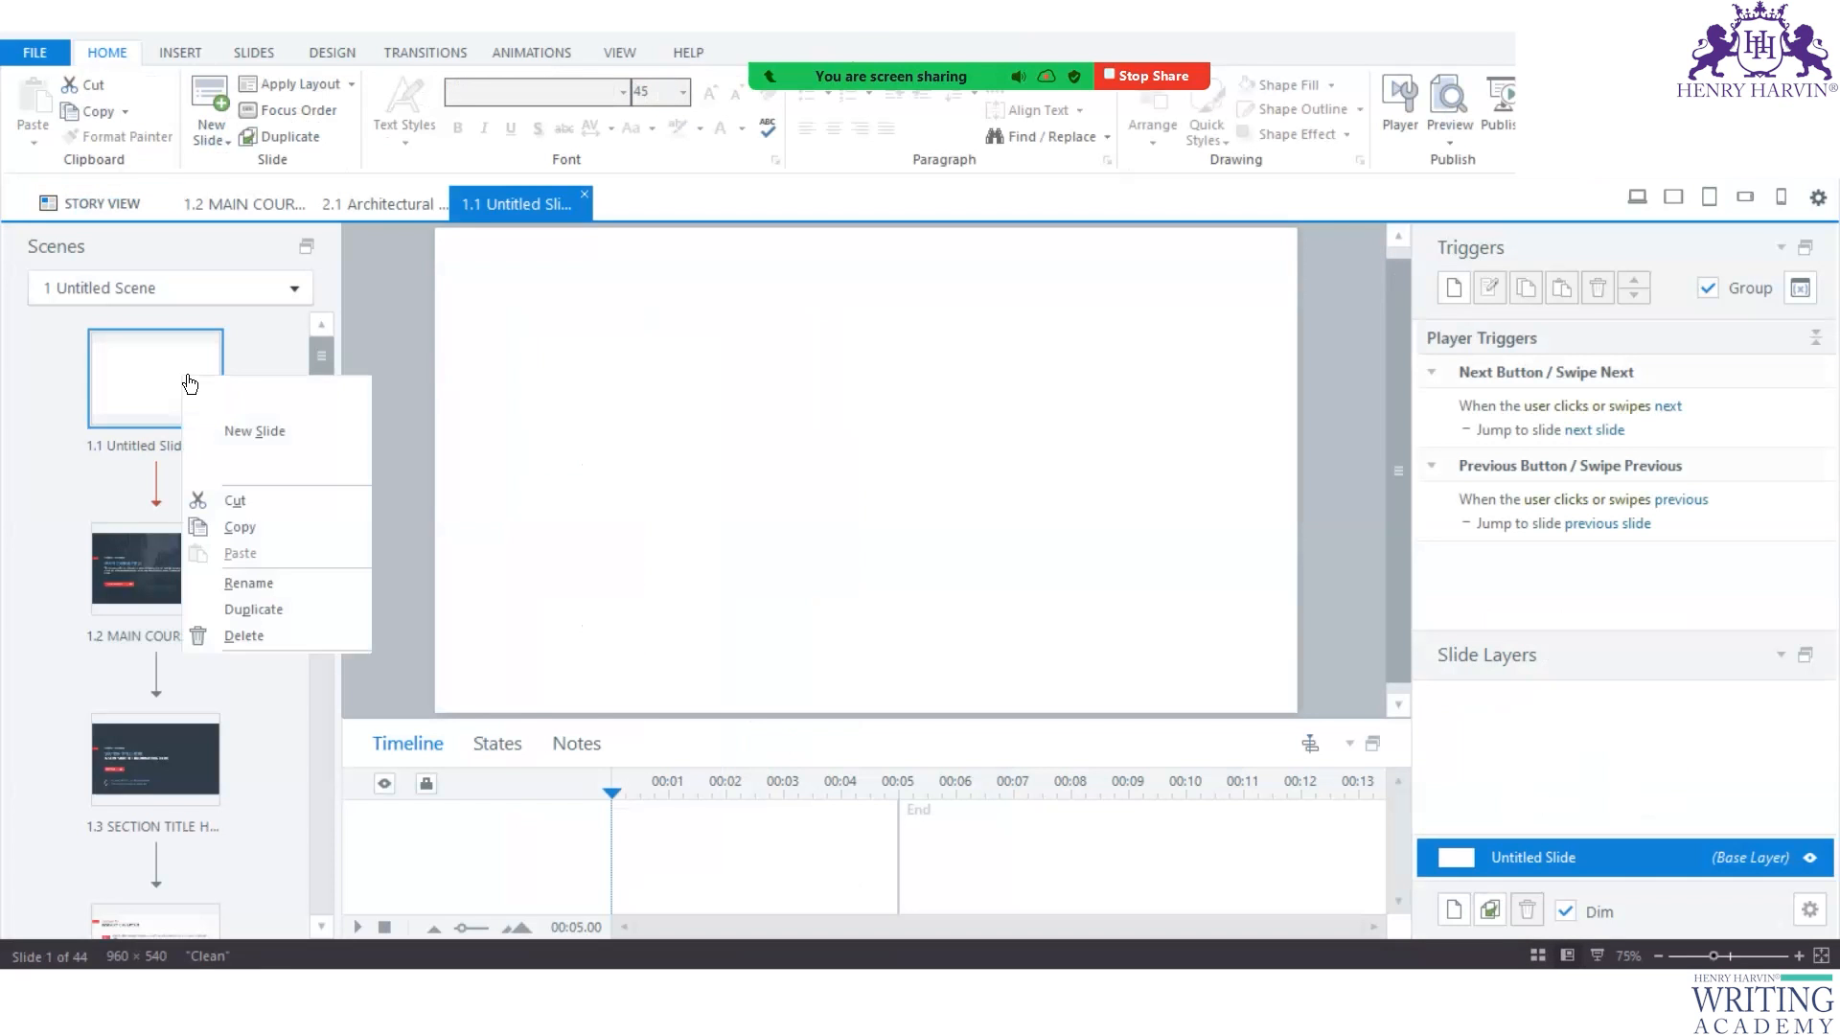
{"action": "left_click", "coordinate": [260, 553]}
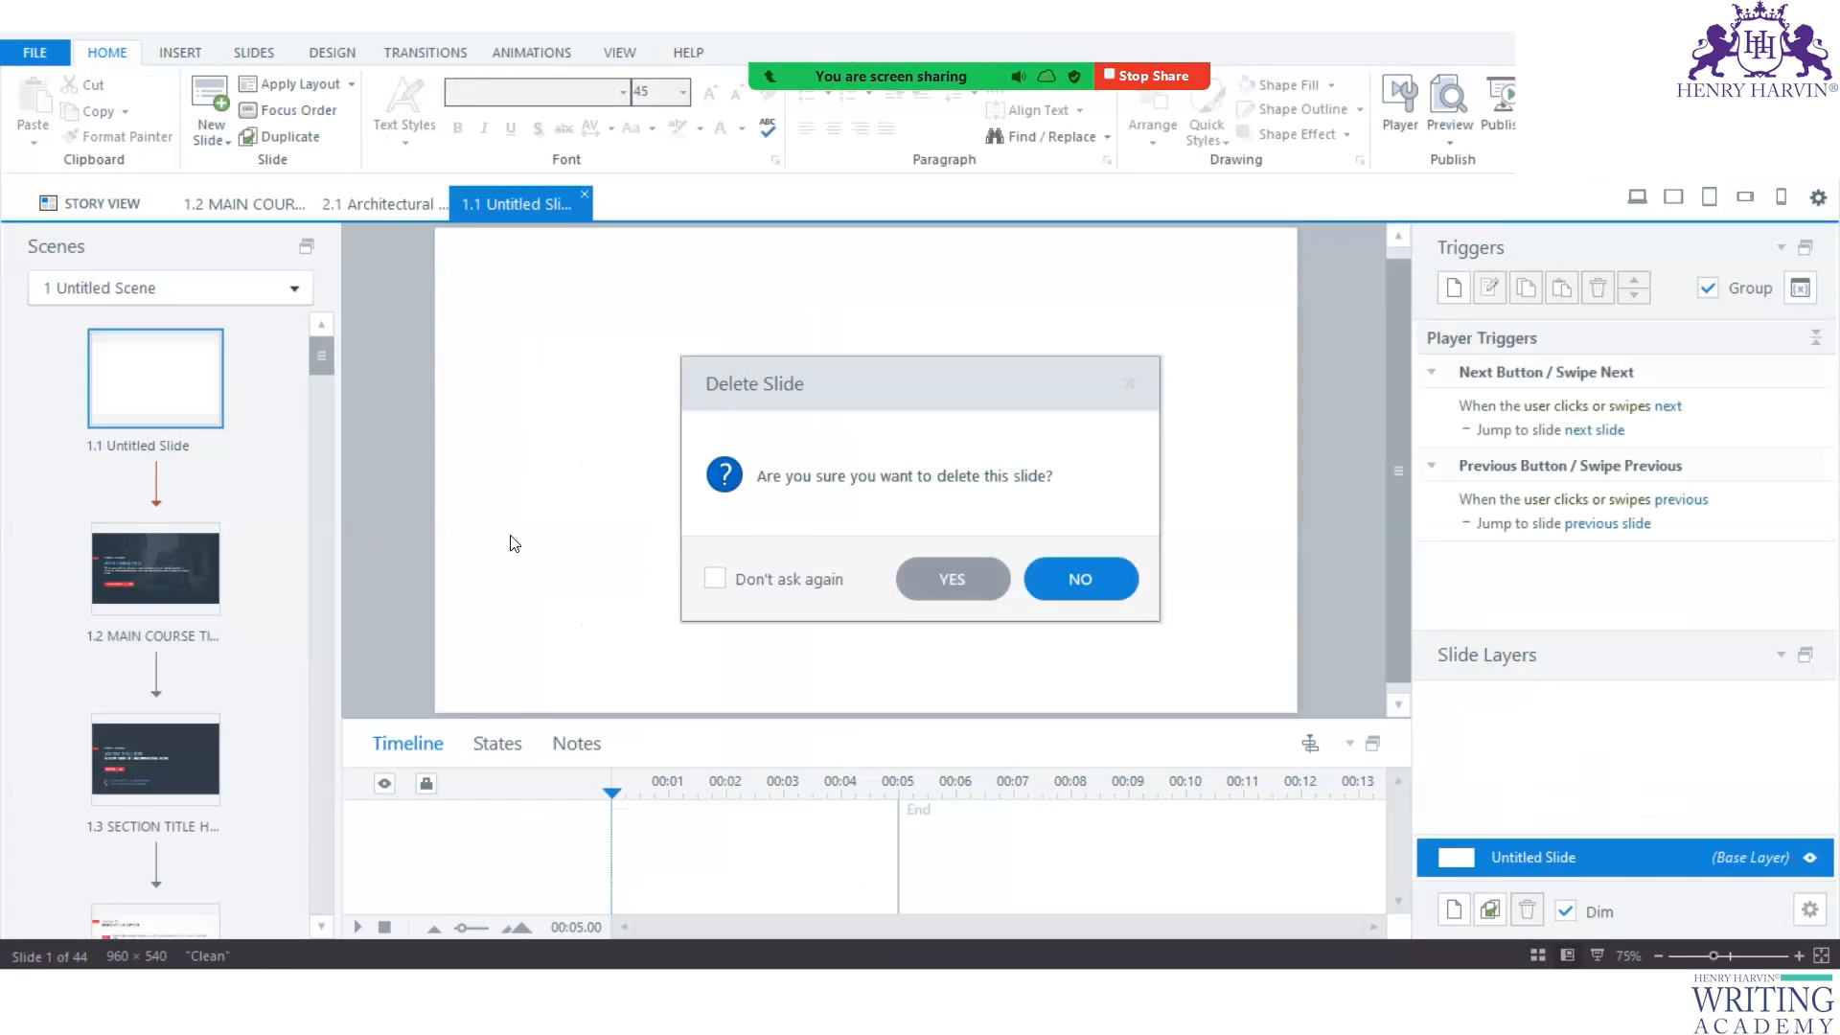
{"action": "left_click", "coordinate": [941, 575]}
Open slide 2.1 Architectural Drafting from Story View and examine its company name box and title text.
{"action": "left_click", "coordinate": [105, 205]}
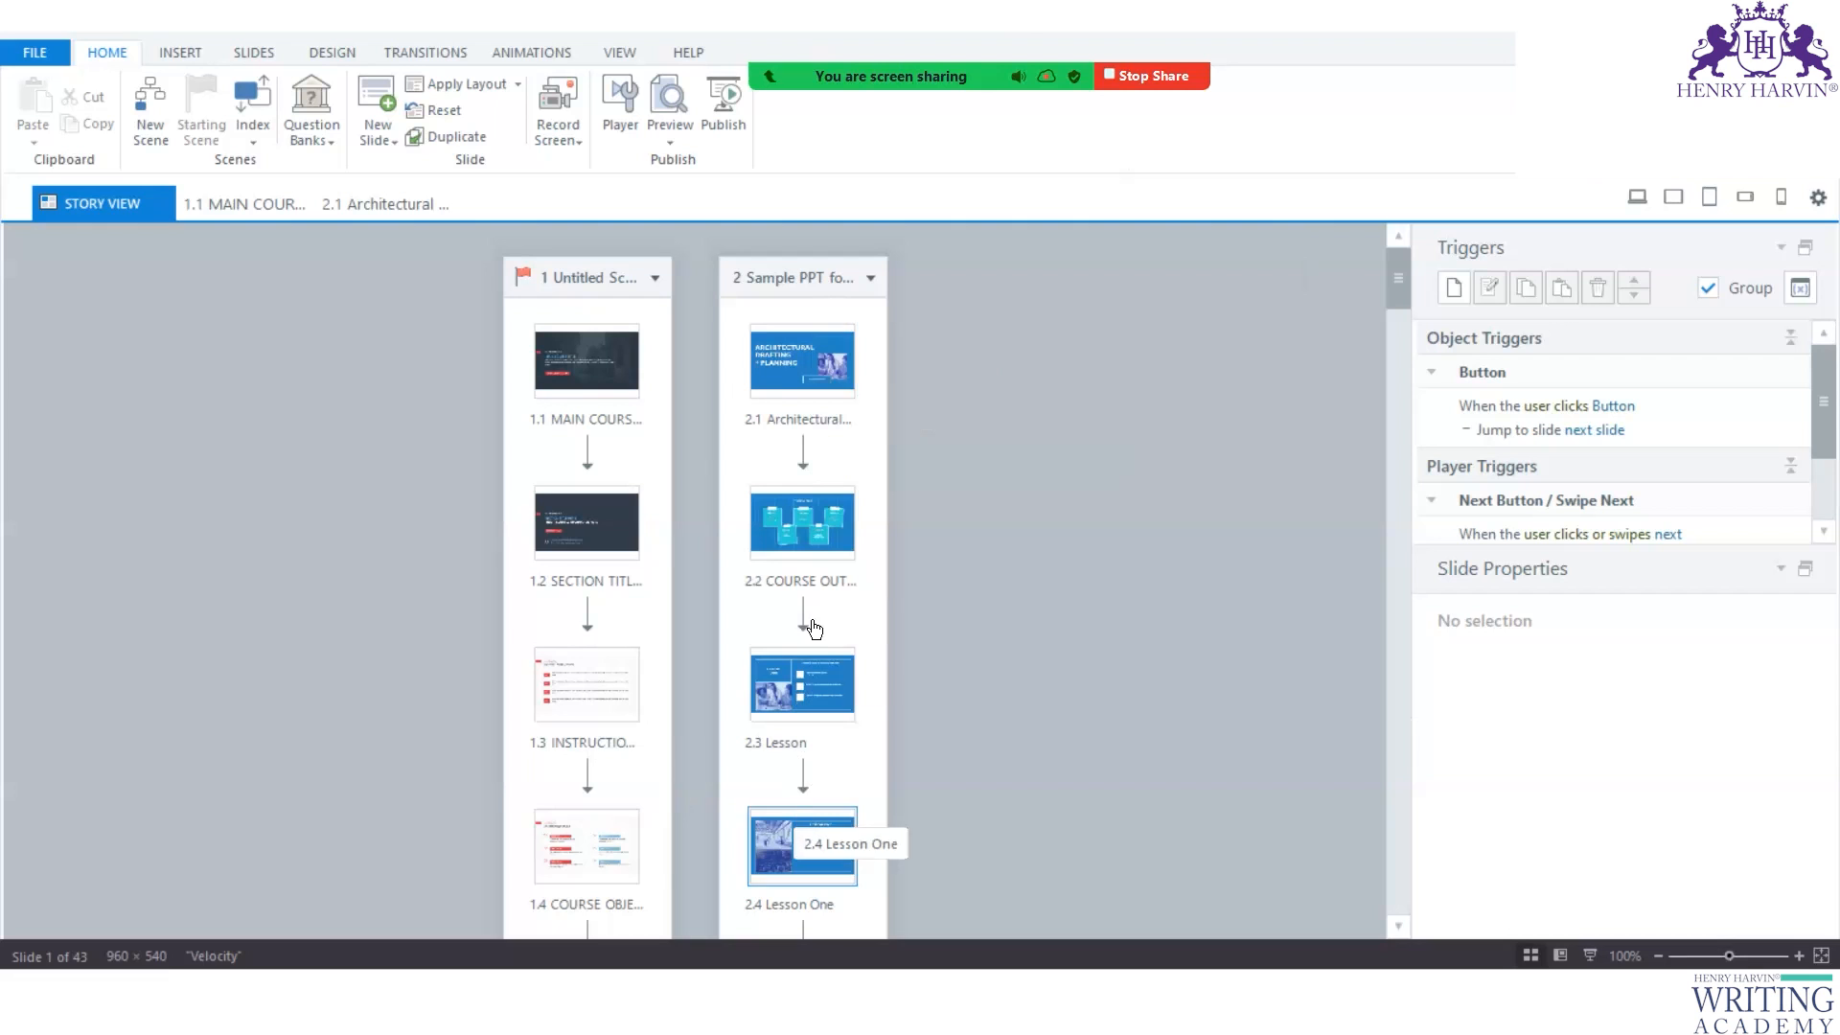
{"action": "double_click", "coordinate": [830, 352]}
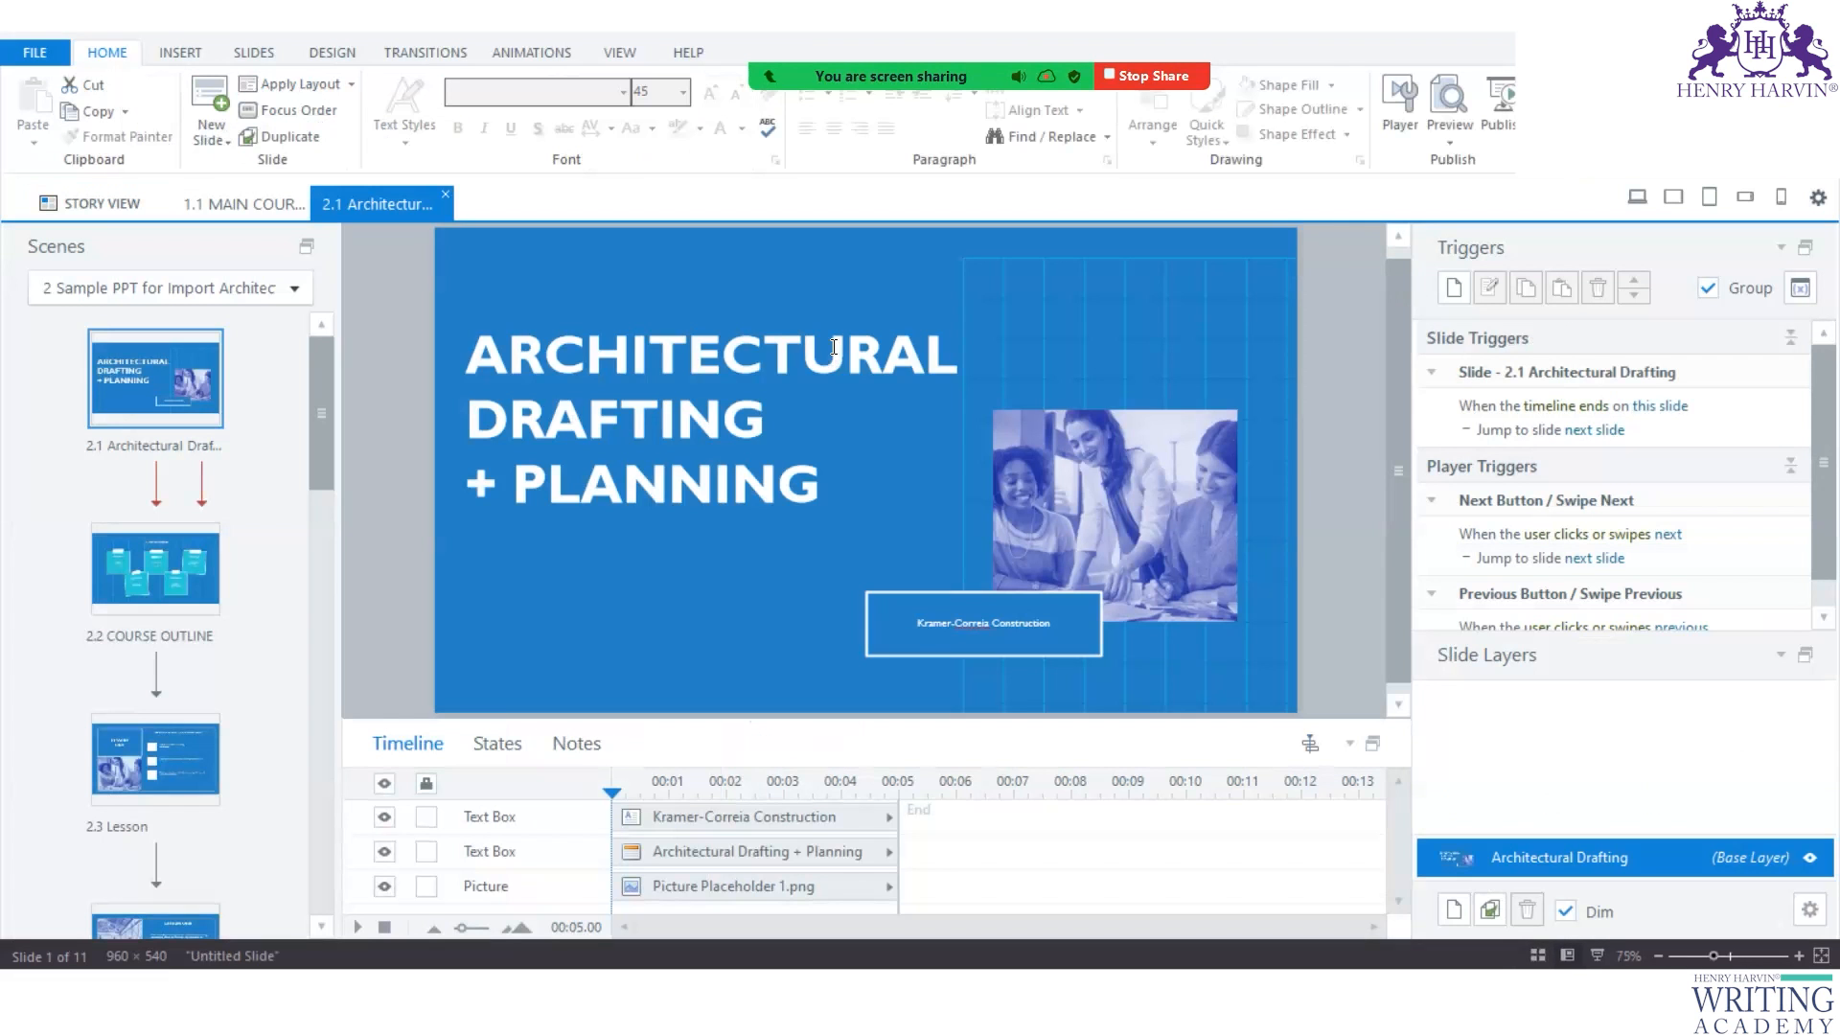
{"action": "left_click", "coordinate": [908, 621]}
{"action": "left_click_drag", "start_coordinate": [649, 355], "coordinate": [845, 471]}
Open slide 2.2 COURSE OUTLINE, select the Lesson 1 description and enlarge the timeline to examine the slide's objects.
{"action": "left_click", "coordinate": [197, 582]}
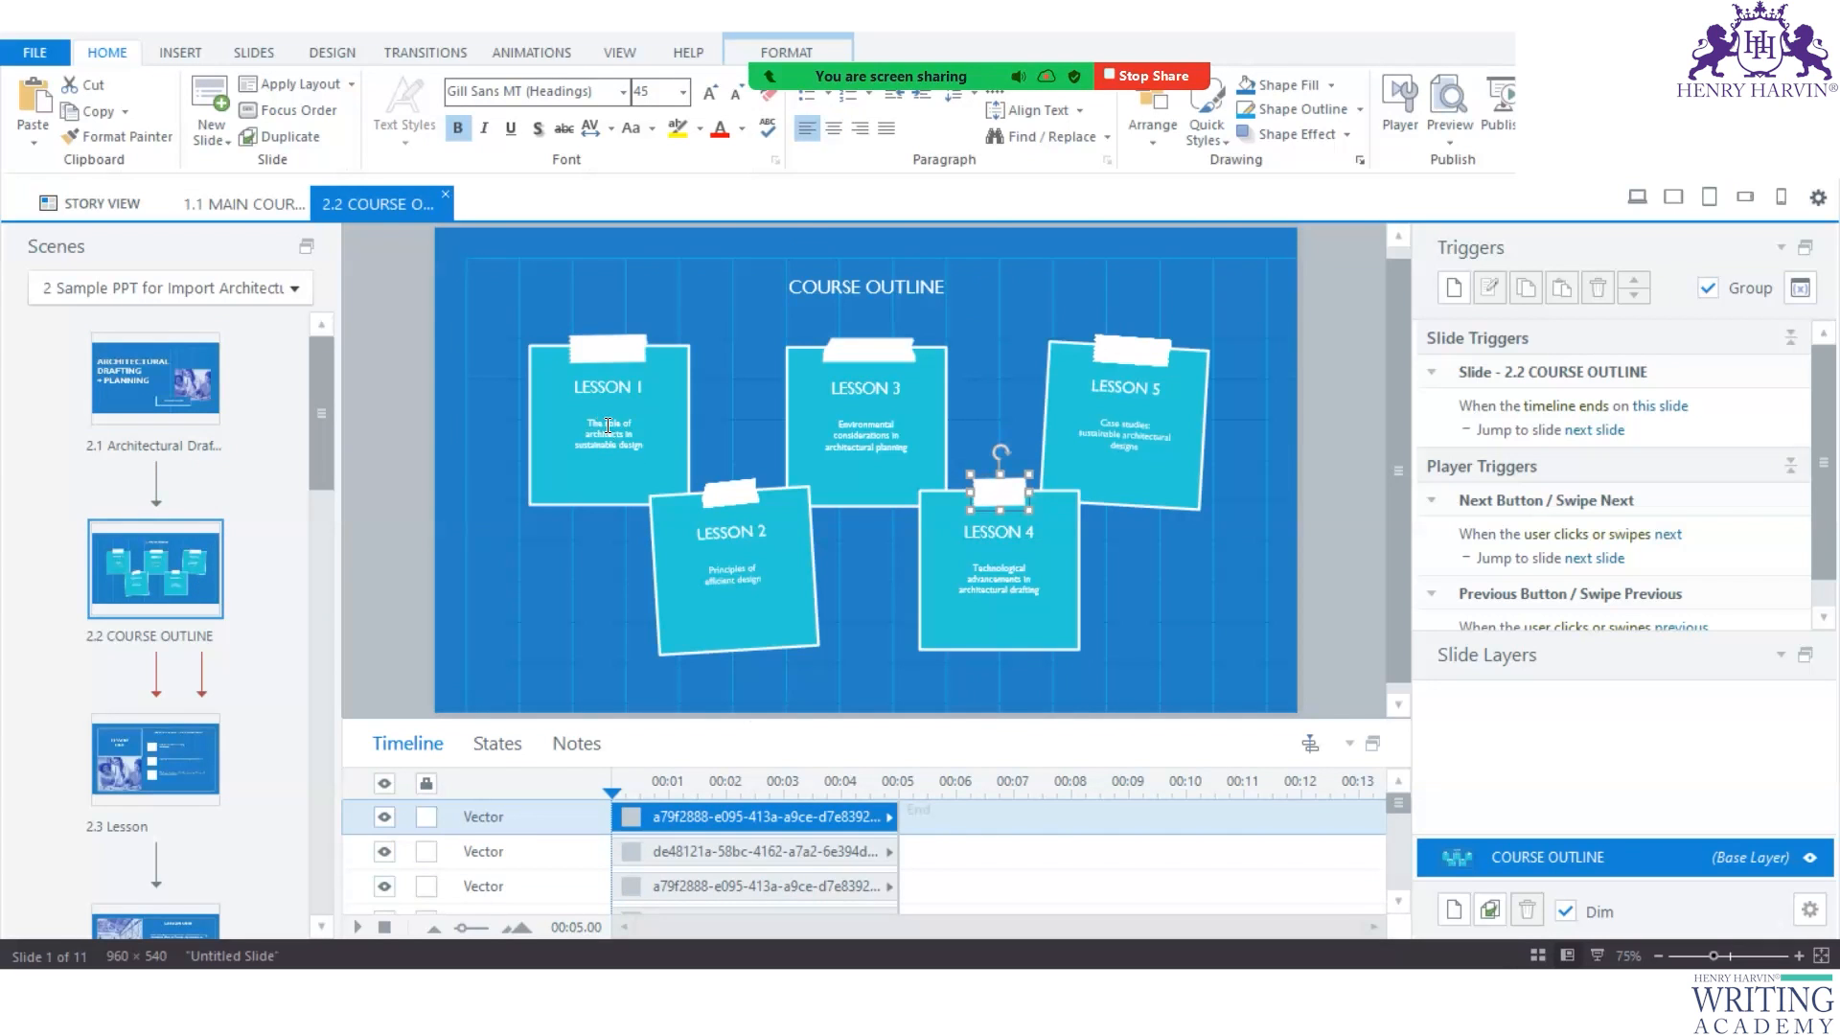
{"action": "left_click", "coordinate": [608, 425]}
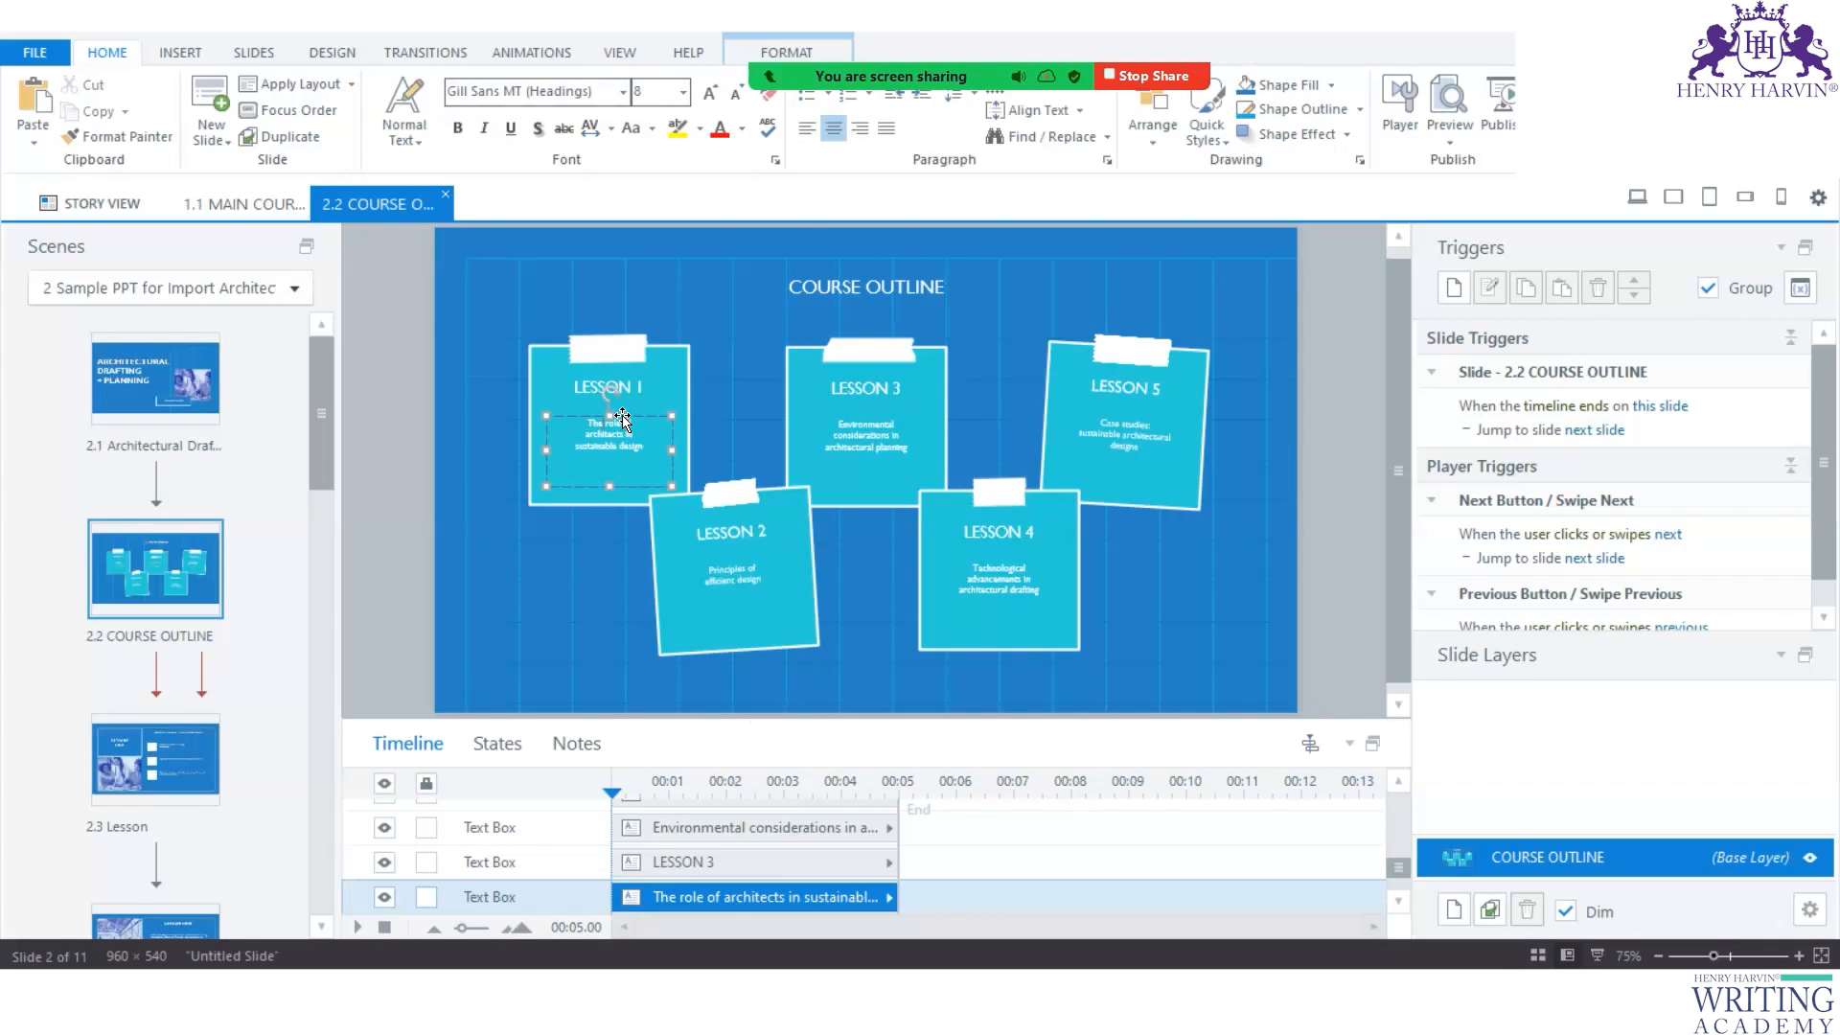
{"action": "left_click", "coordinate": [694, 715]}
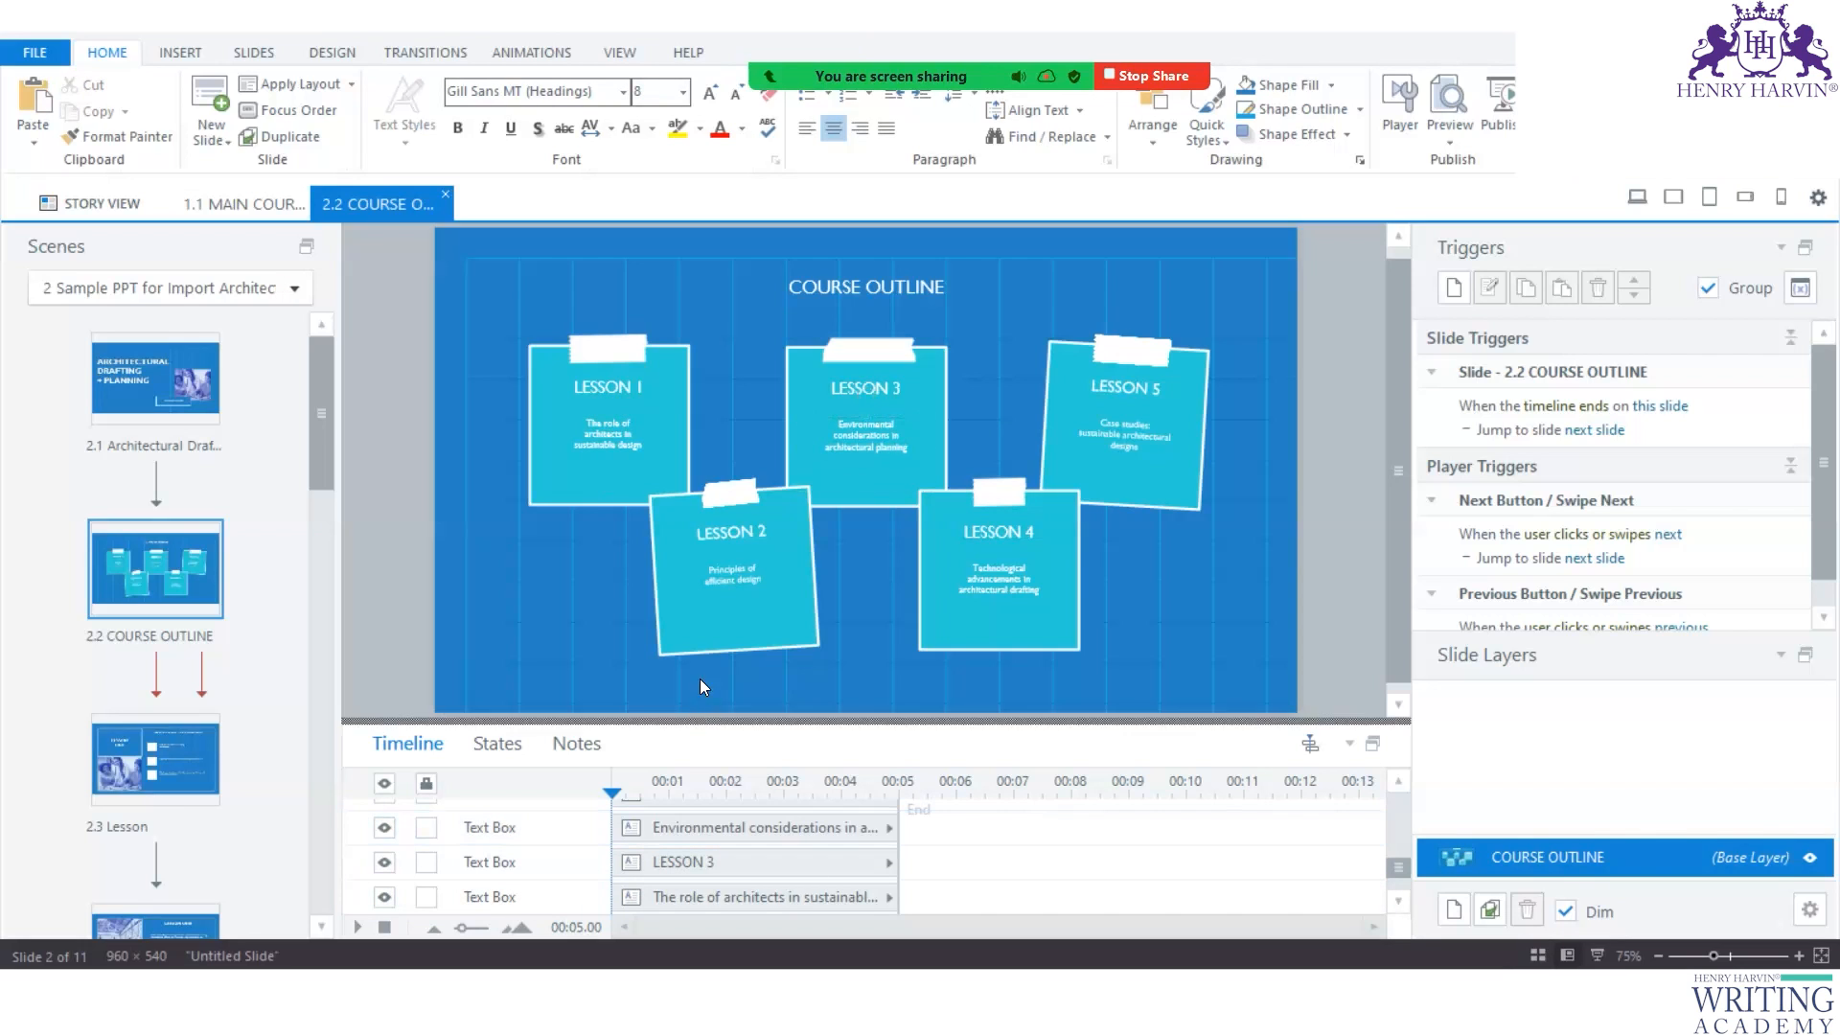
{"action": "left_click_drag", "start_coordinate": [704, 718], "coordinate": [778, 661]}
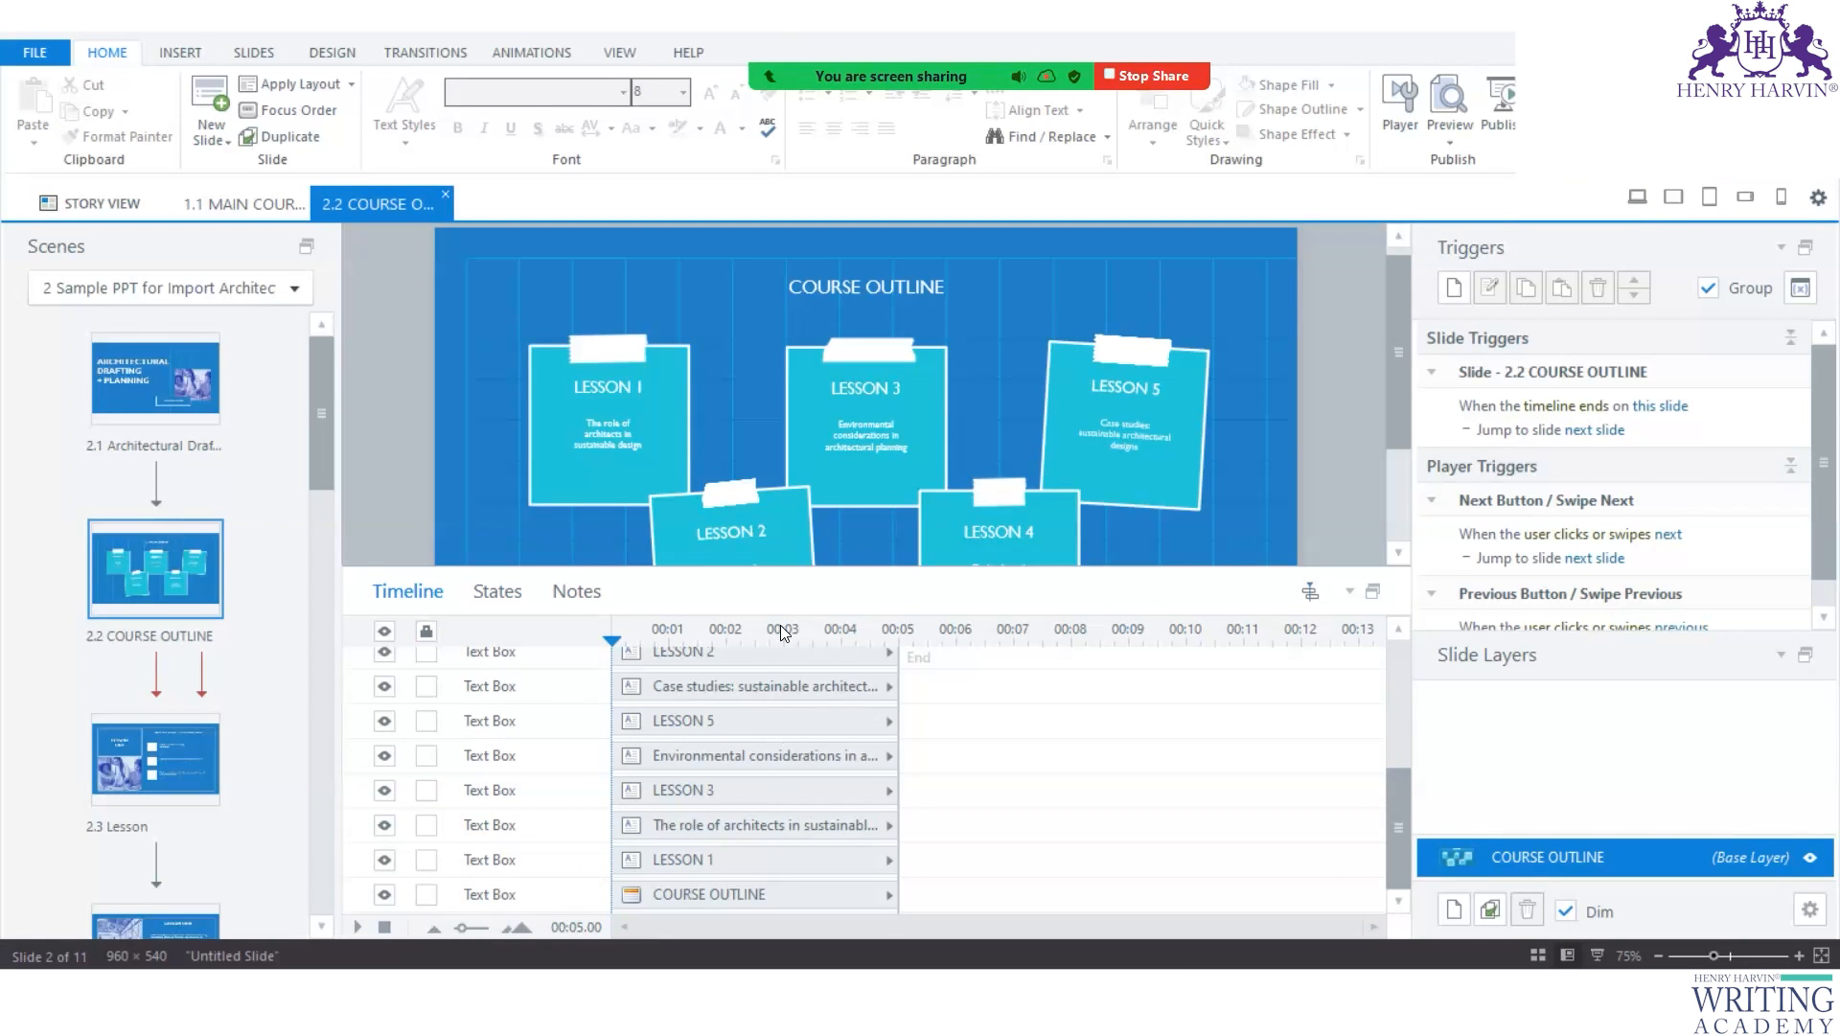
{"action": "left_click_drag", "start_coordinate": [793, 572], "coordinate": [922, 428]}
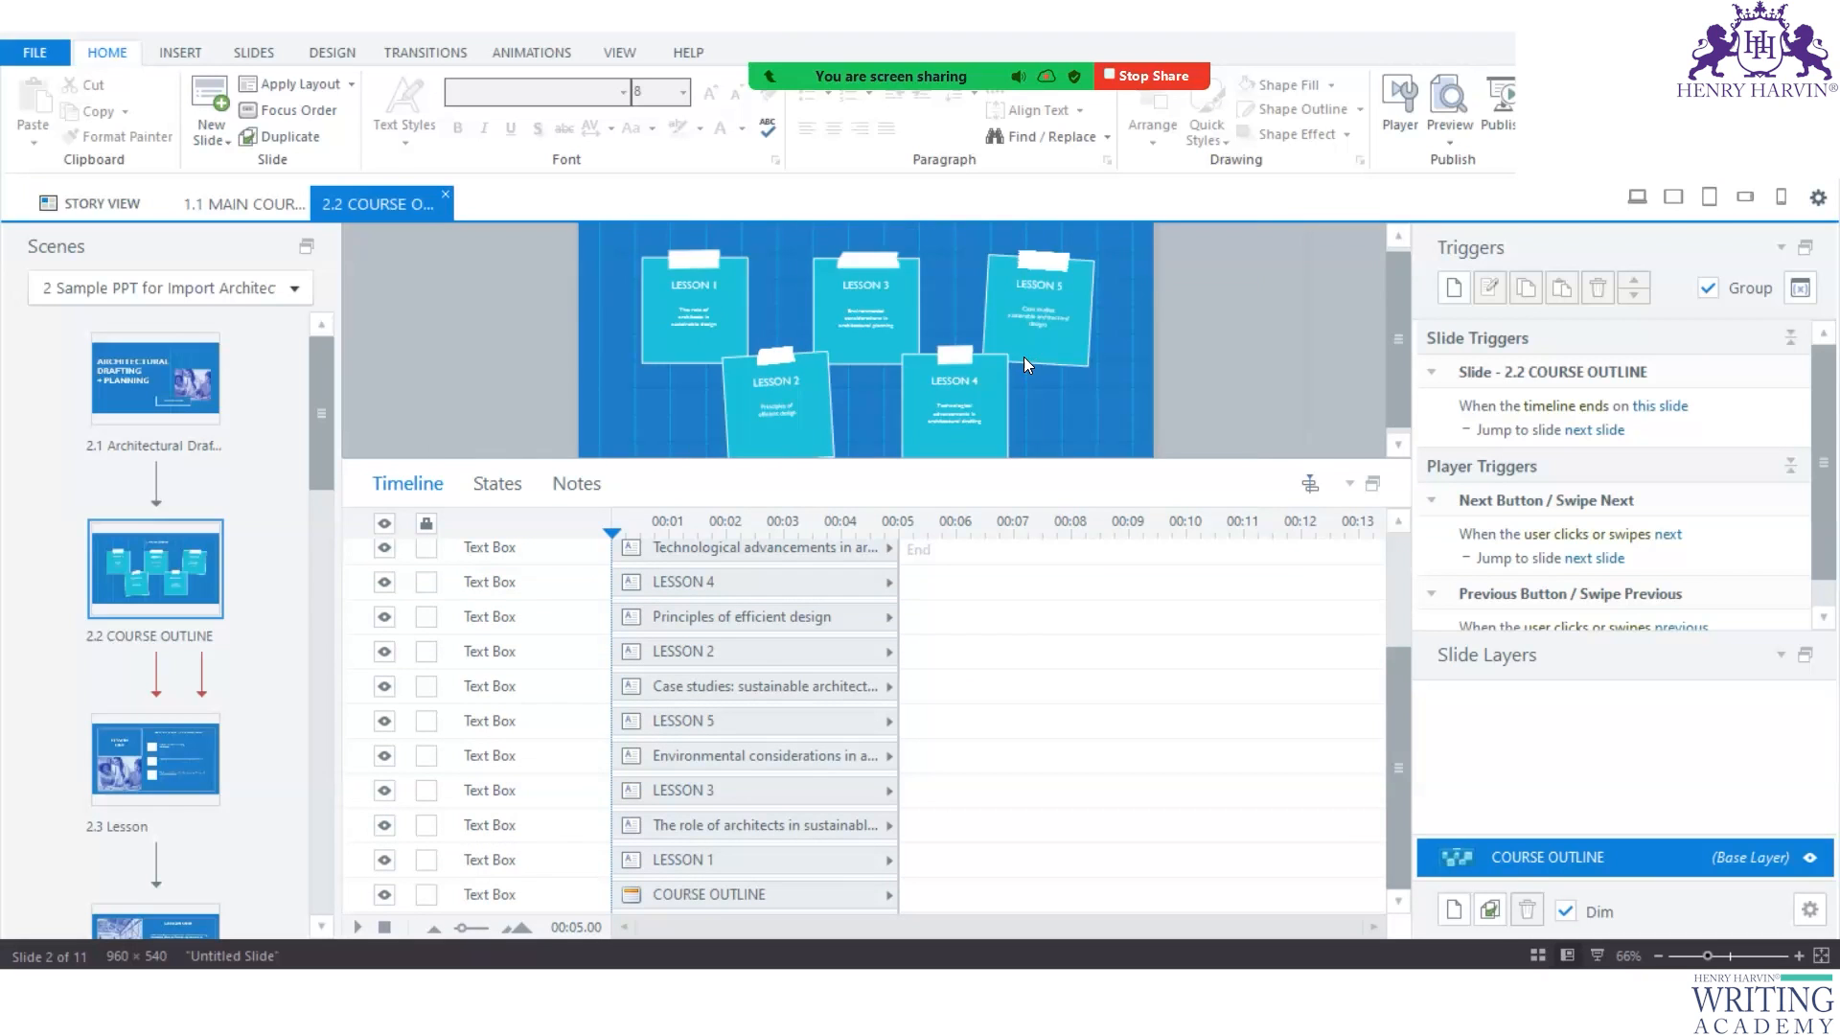
Select the vectors and text boxes in slide 2.2's timeline in turn to examine which slide object each represents.
{"action": "scroll", "coordinate": [1023, 356], "scroll_direction": "down", "scroll_amount": 3}
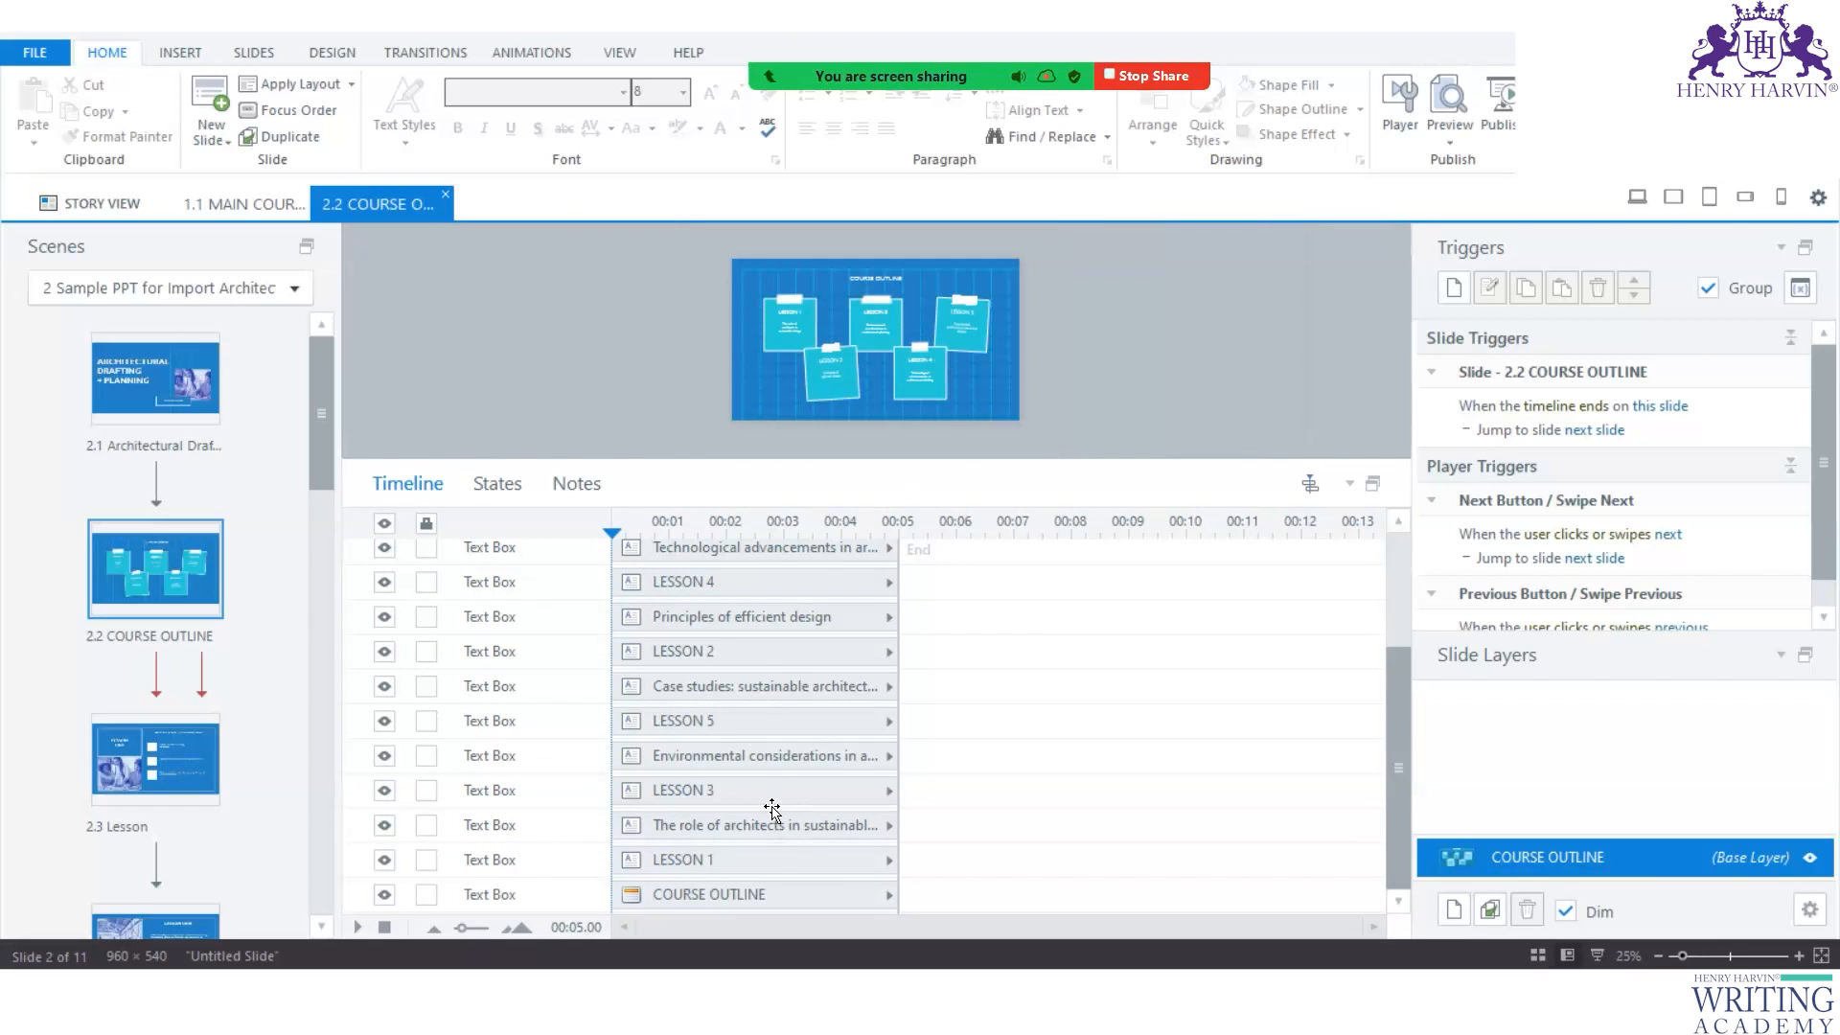
{"action": "scroll", "coordinate": [772, 810], "scroll_direction": "up", "scroll_amount": 2}
{"action": "scroll", "coordinate": [772, 810], "scroll_direction": "up", "scroll_amount": 2}
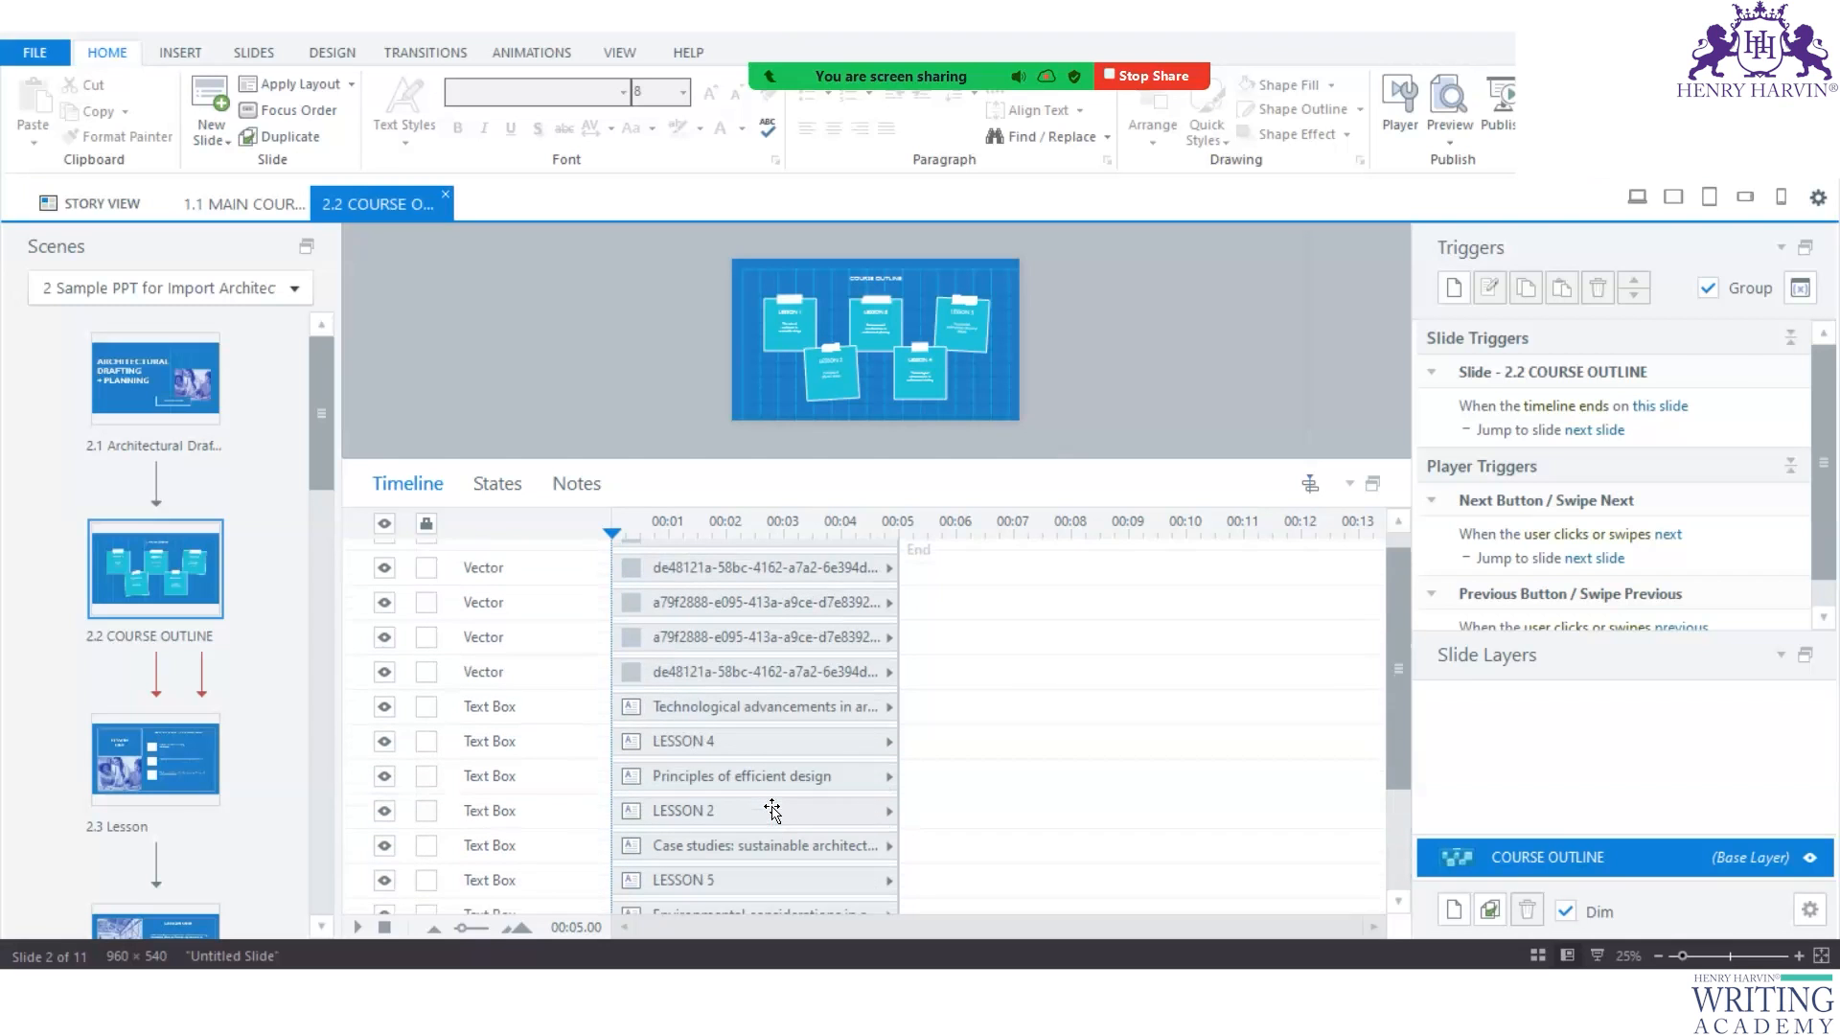
{"action": "left_click", "coordinate": [756, 558]}
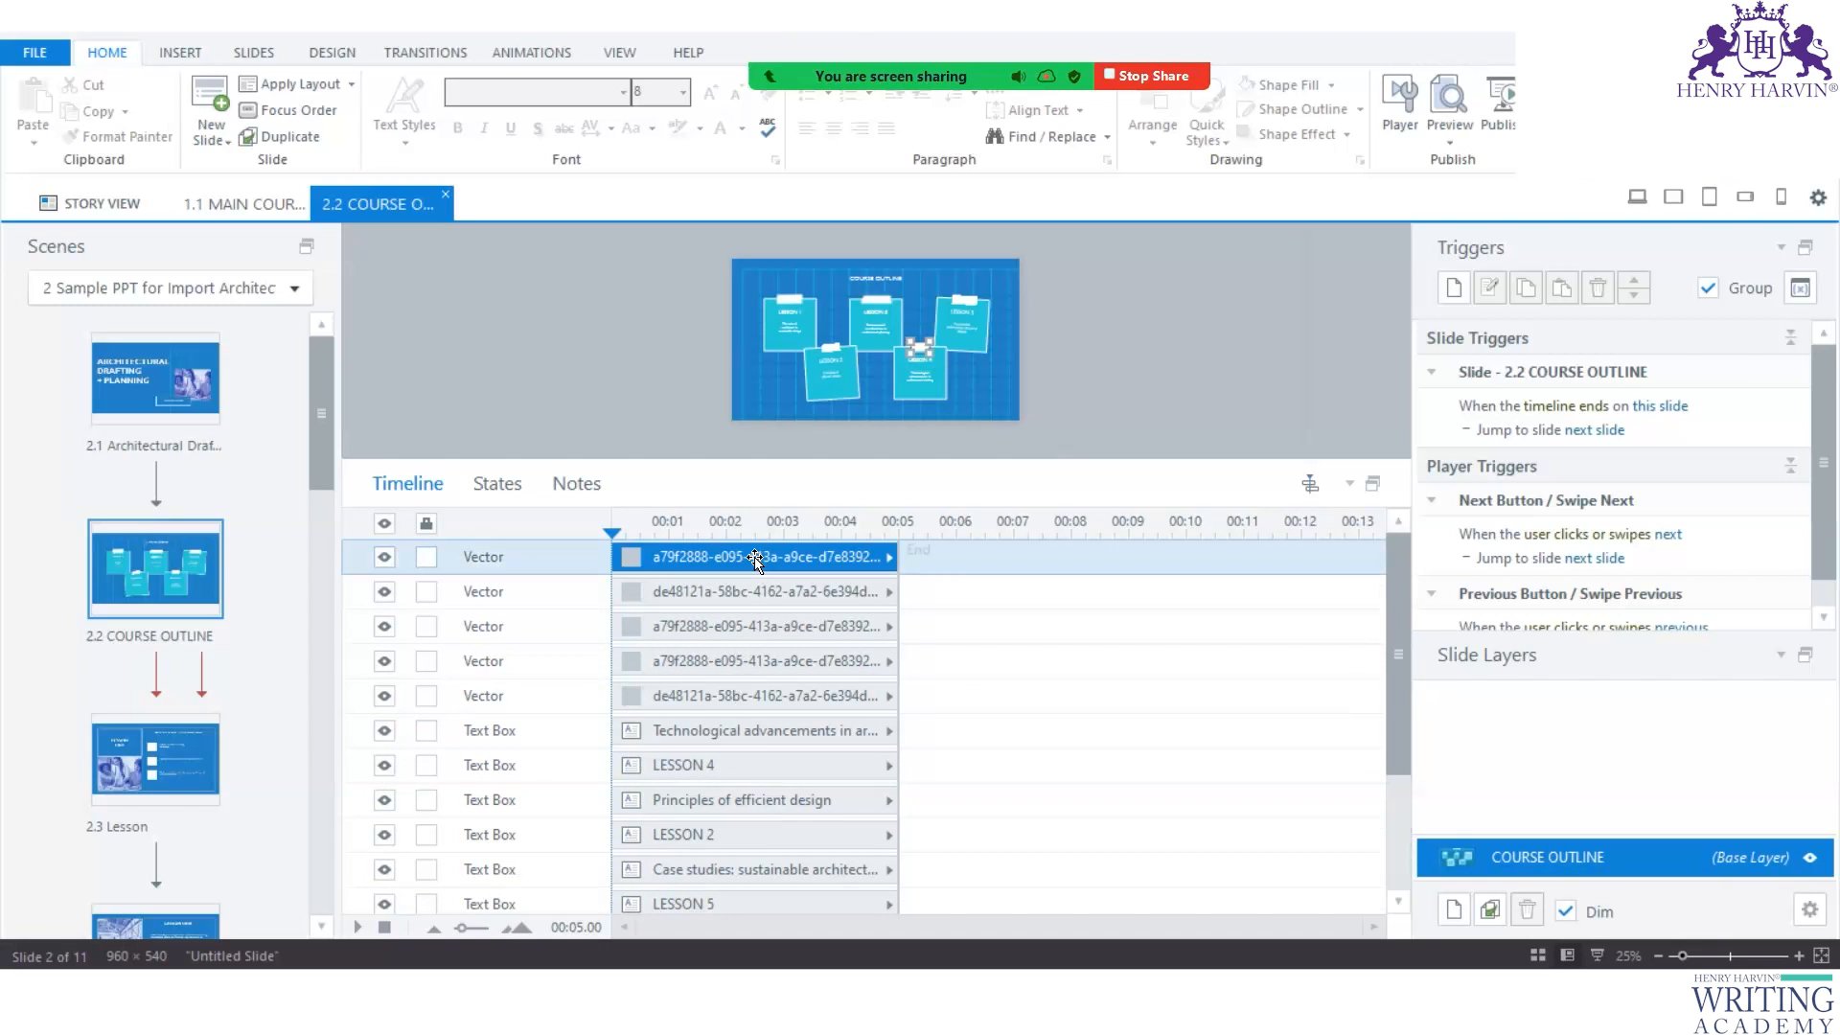
{"action": "left_click", "coordinate": [754, 591]}
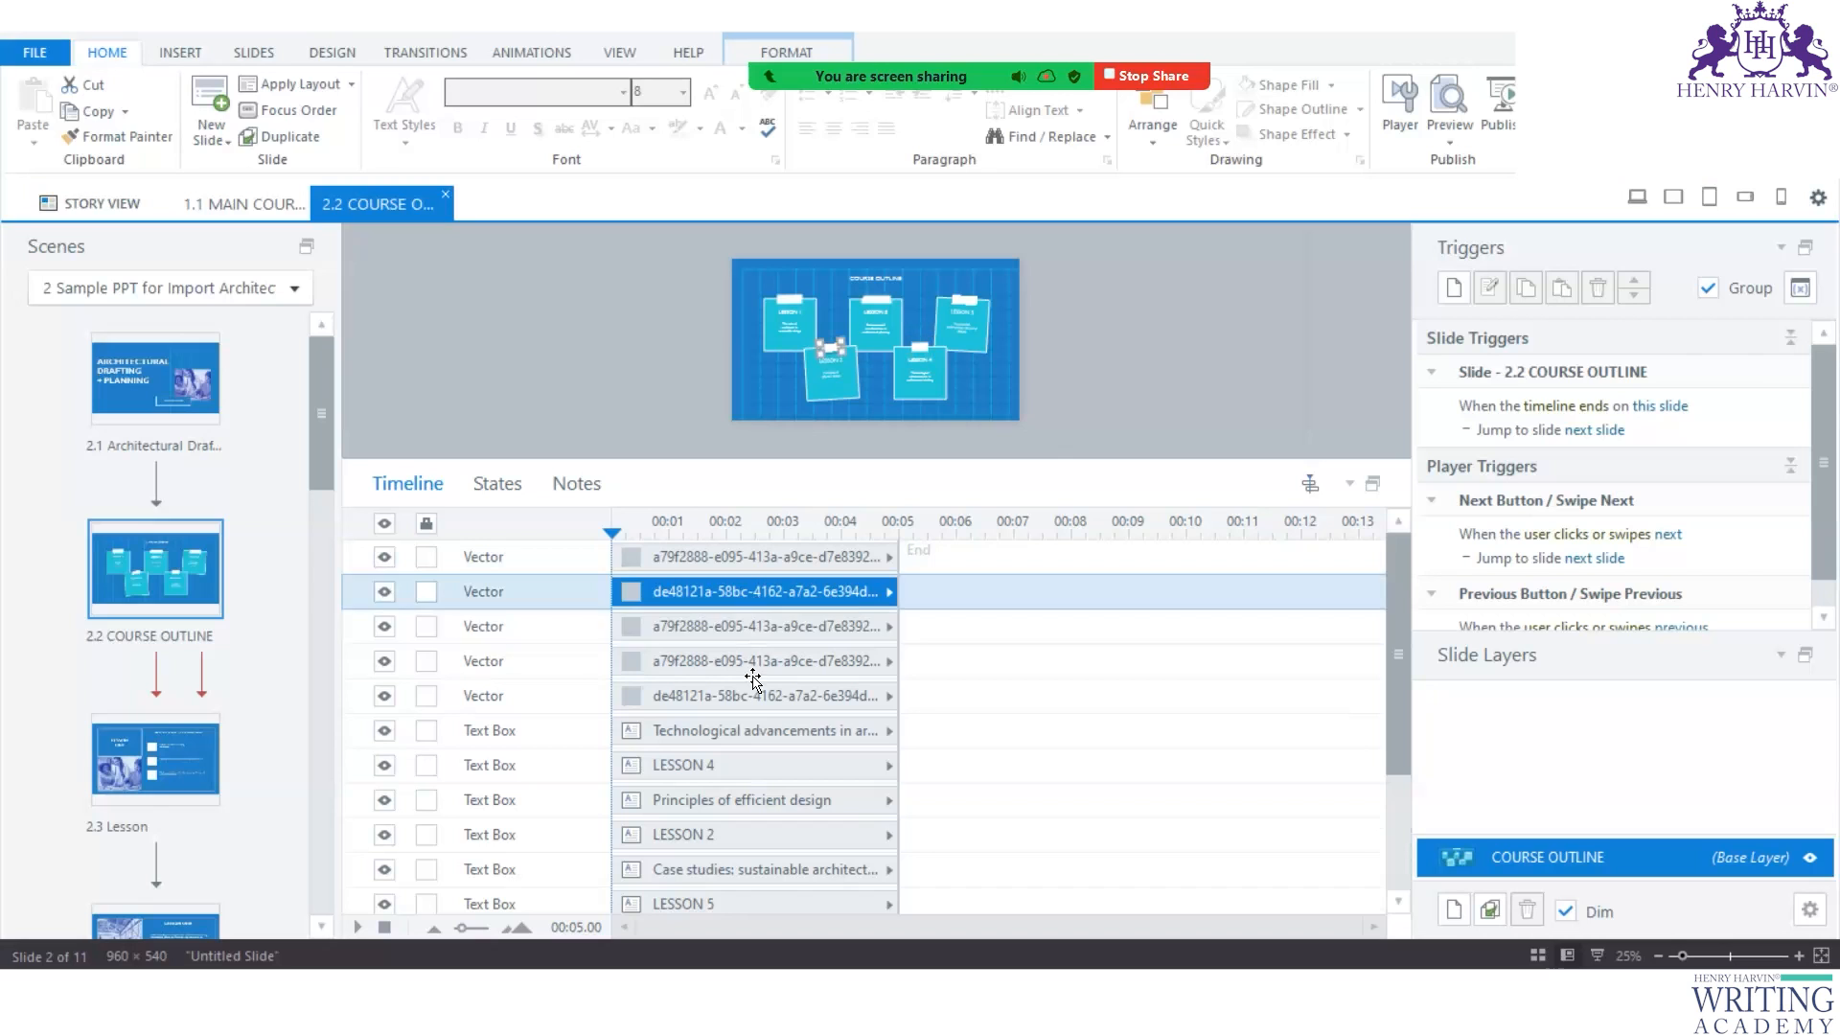
{"action": "left_click", "coordinate": [752, 626]}
{"action": "left_click", "coordinate": [730, 733]}
{"action": "left_click", "coordinate": [728, 767]}
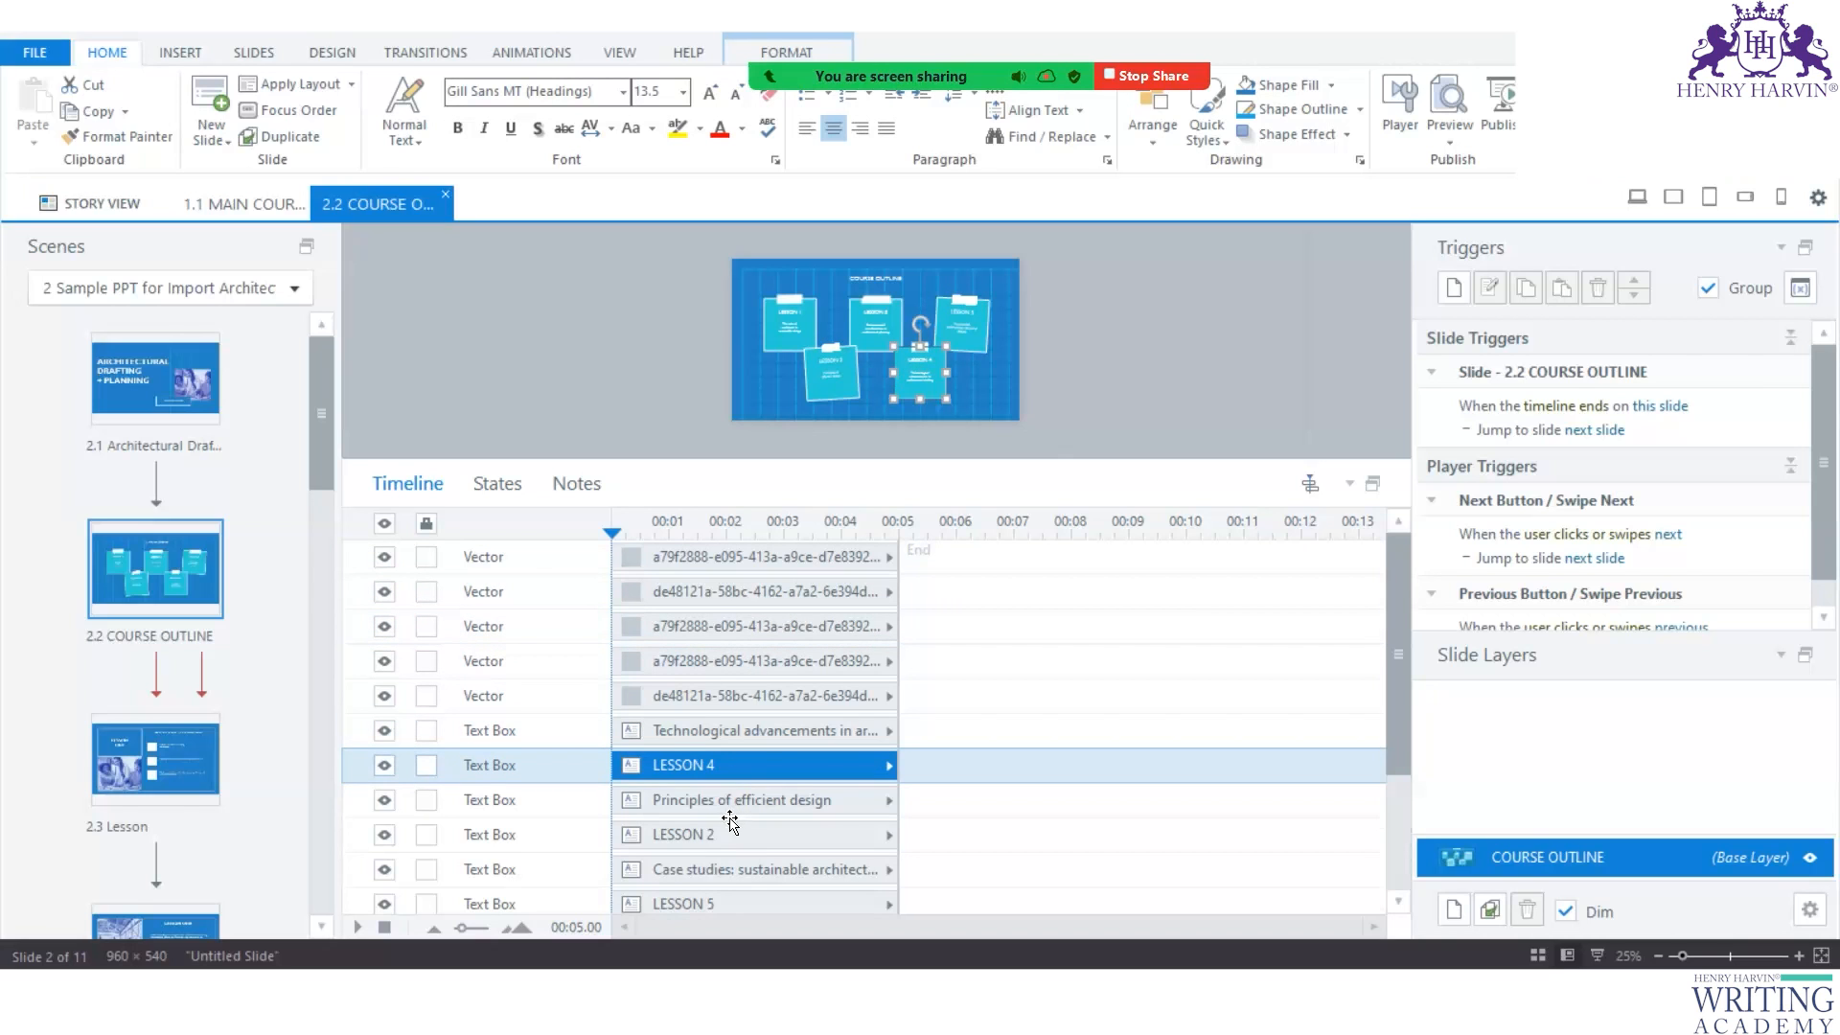
{"action": "left_click", "coordinate": [728, 801]}
{"action": "left_click", "coordinate": [725, 835]}
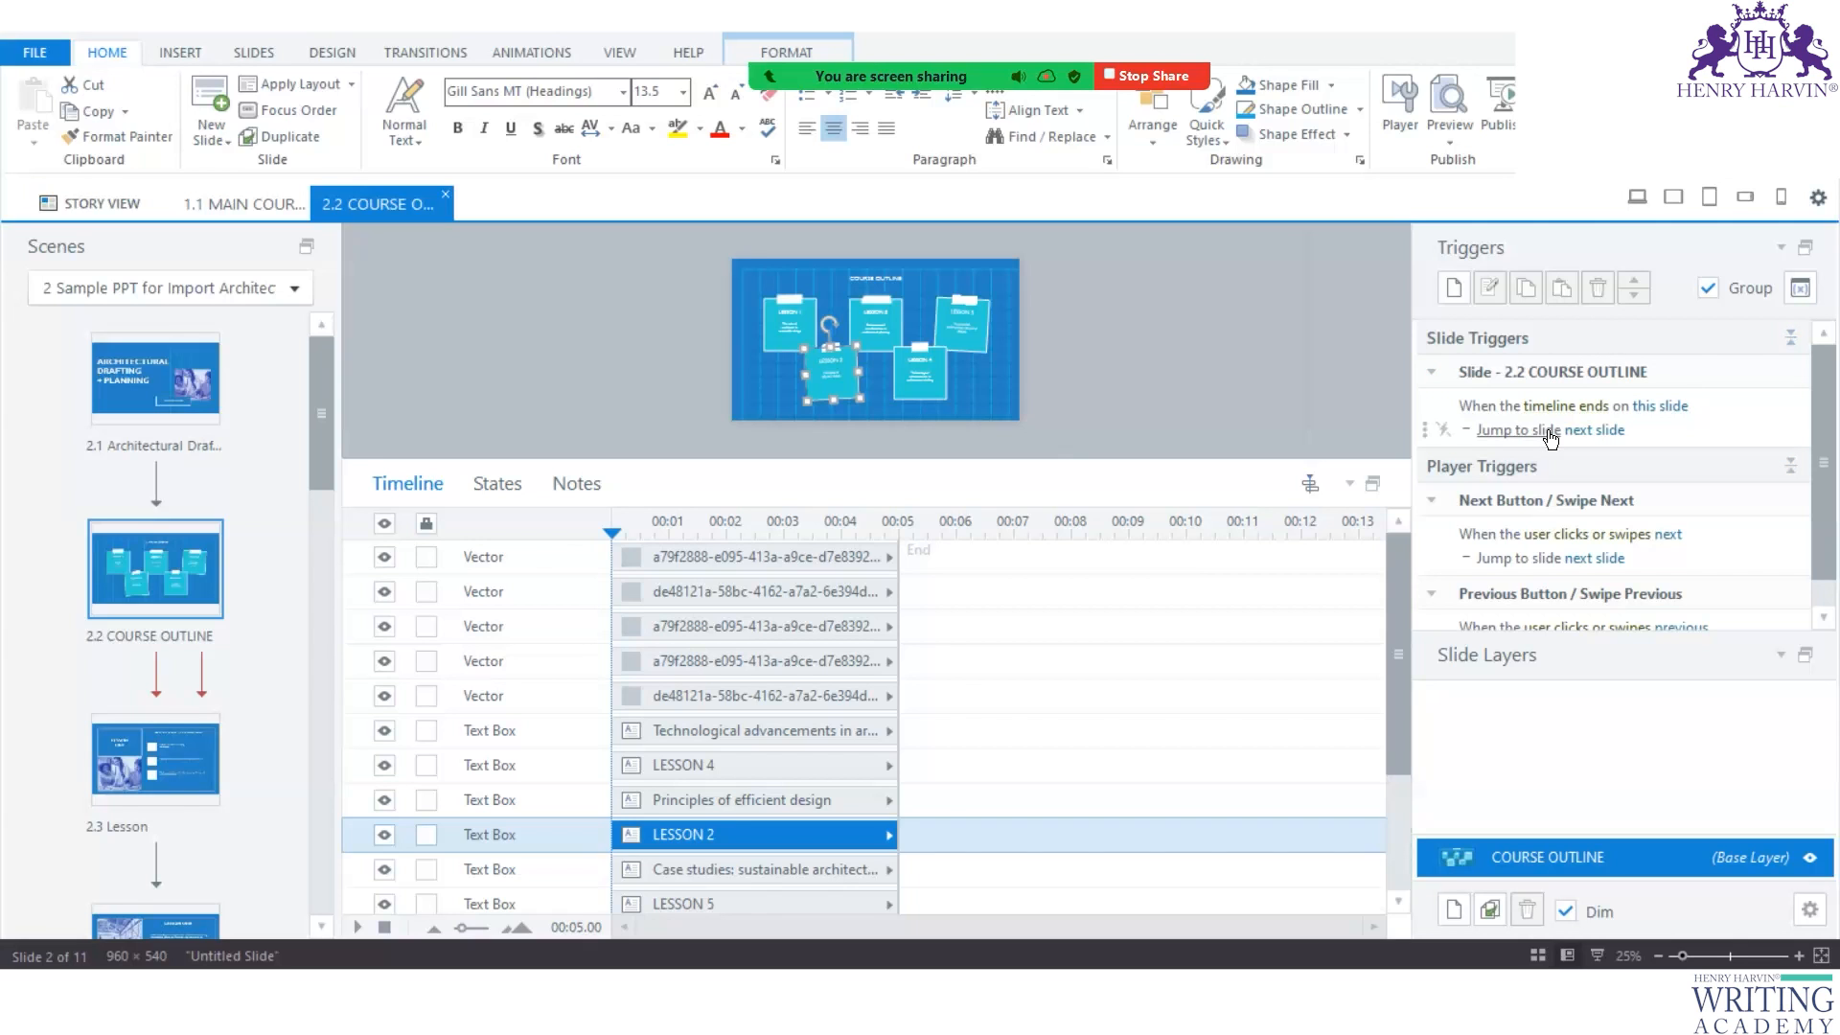
Open slide 2.3 Lesson and examine its picture placeholders, title and description text boxes through their timeline entries.
{"action": "left_click", "coordinate": [175, 781]}
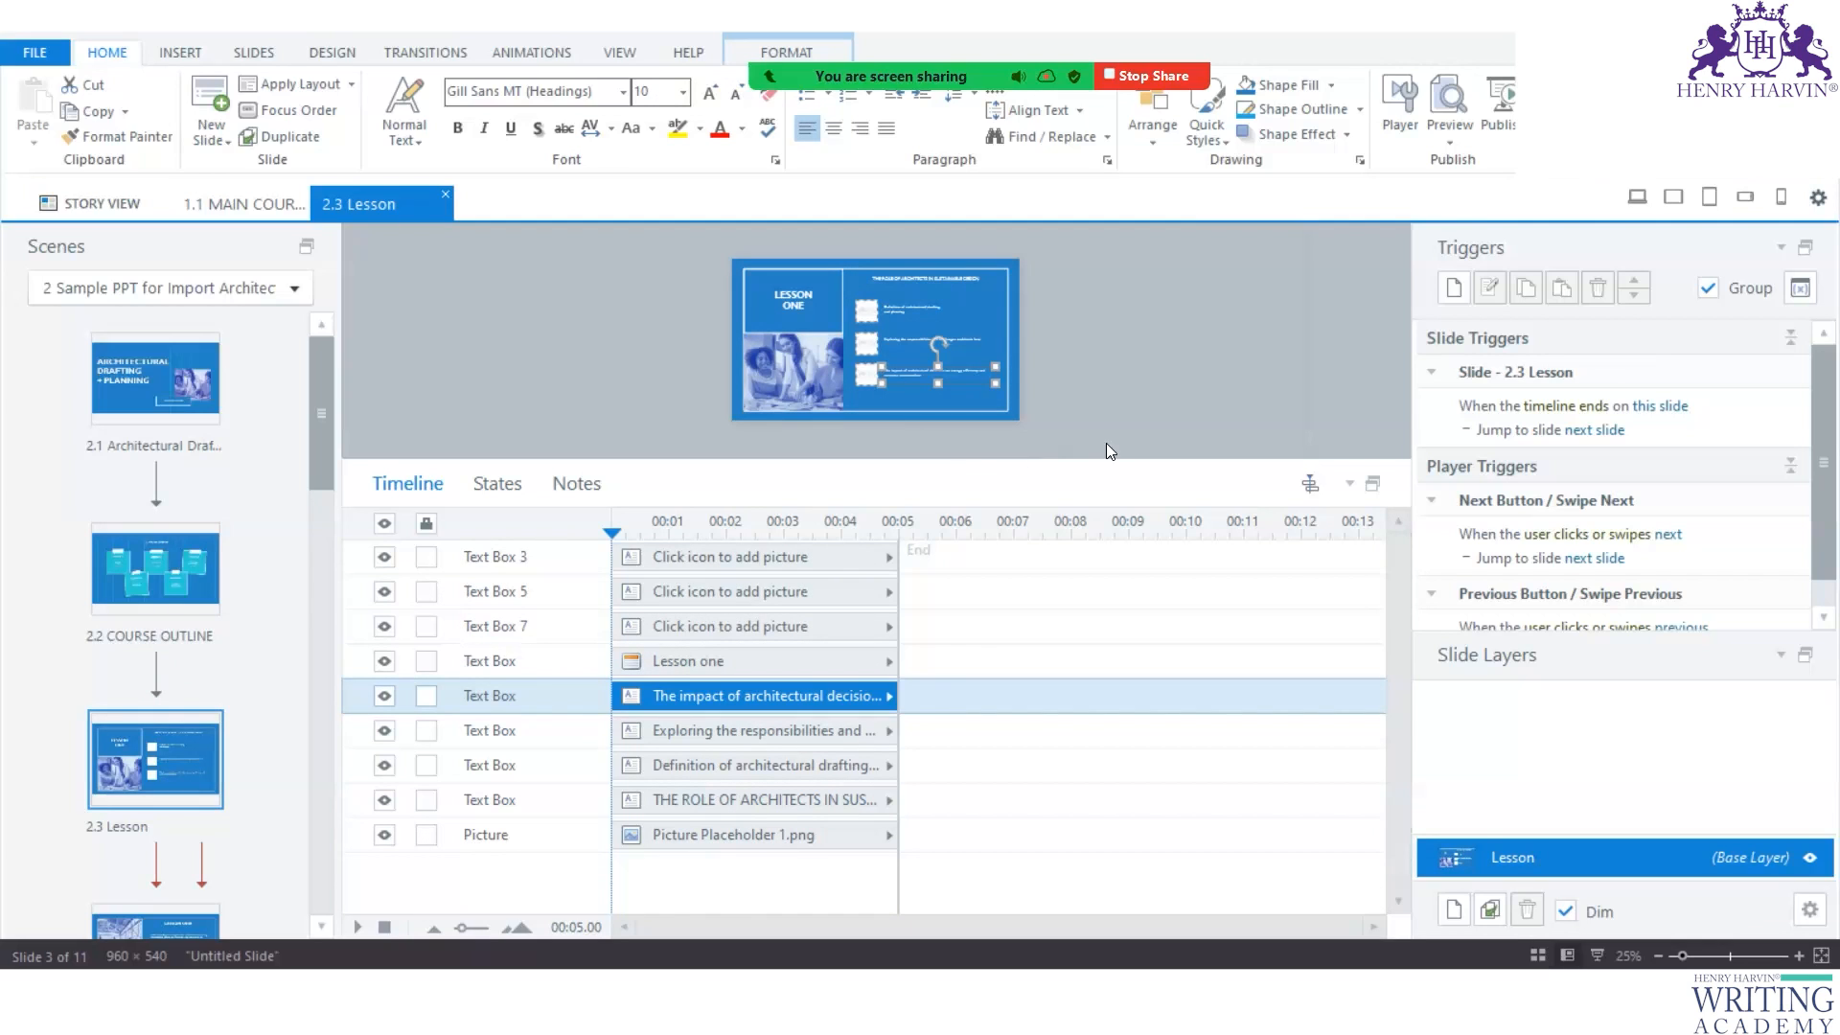
{"action": "left_click", "coordinate": [730, 564]}
{"action": "left_click", "coordinate": [733, 598]}
{"action": "left_click", "coordinate": [731, 631]}
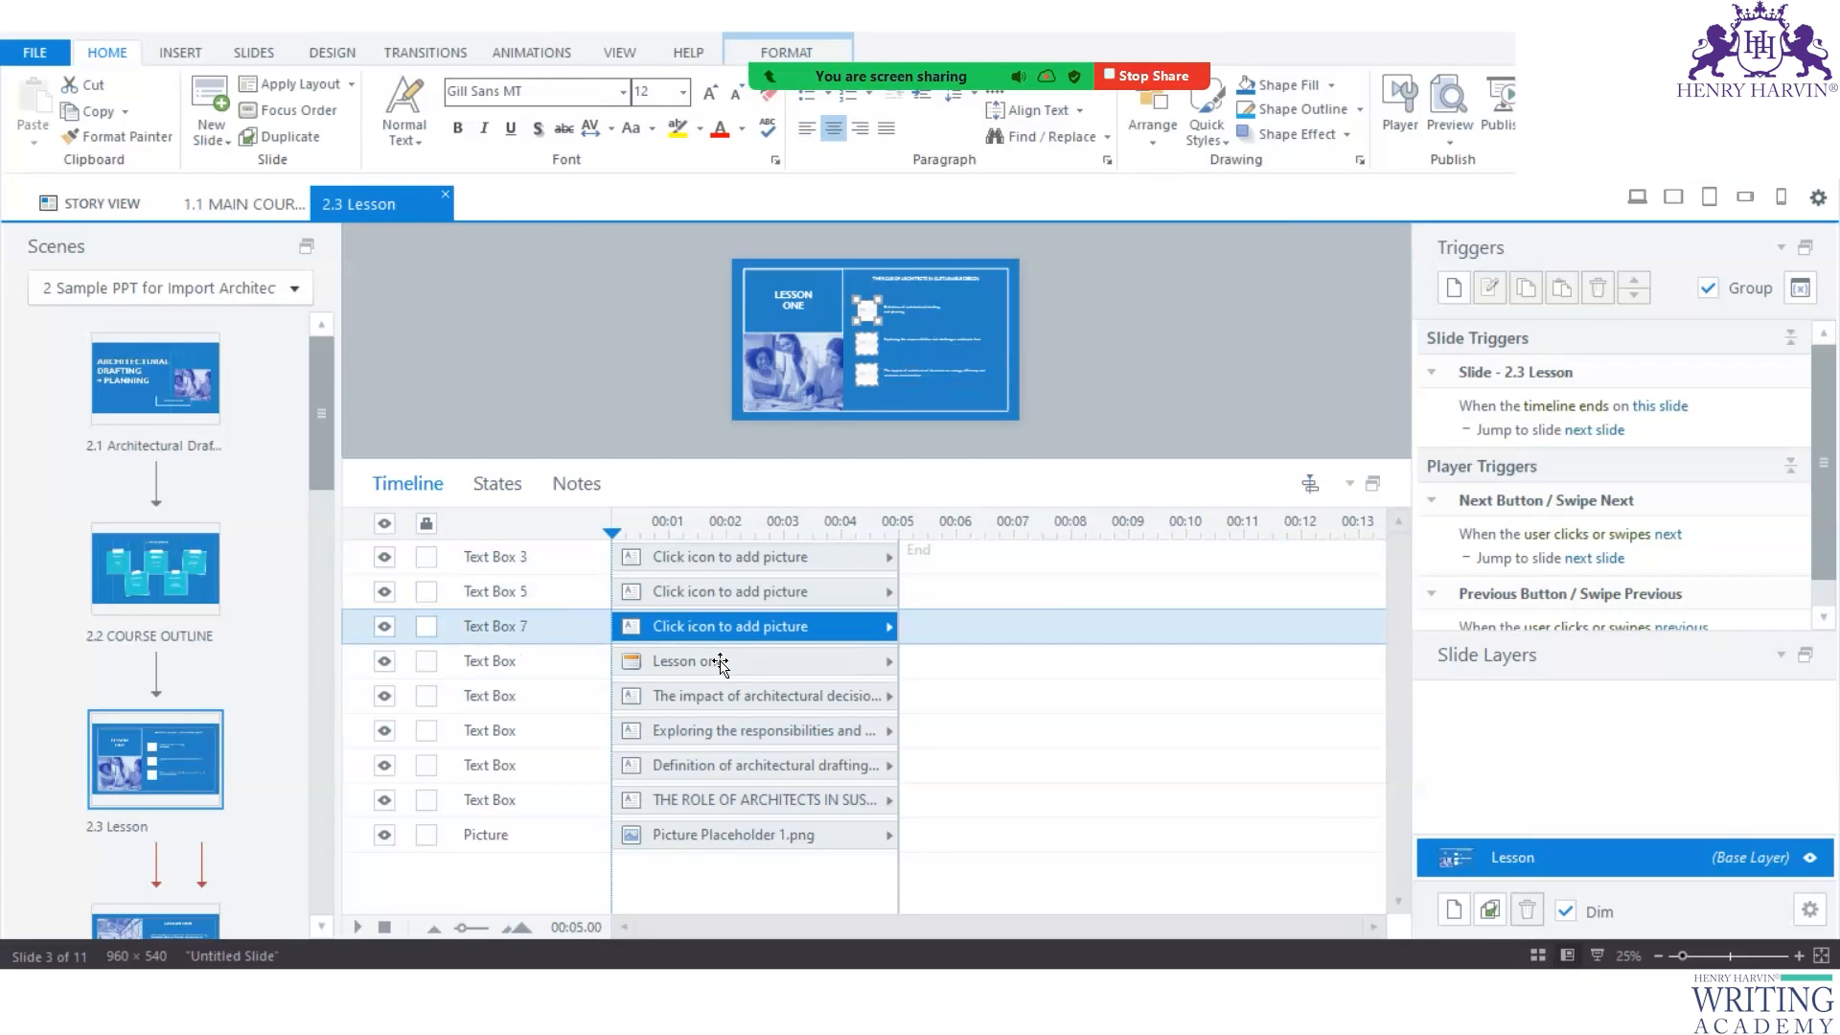
{"action": "left_click", "coordinate": [721, 663]}
{"action": "left_click", "coordinate": [776, 700]}
{"action": "left_click", "coordinate": [772, 732]}
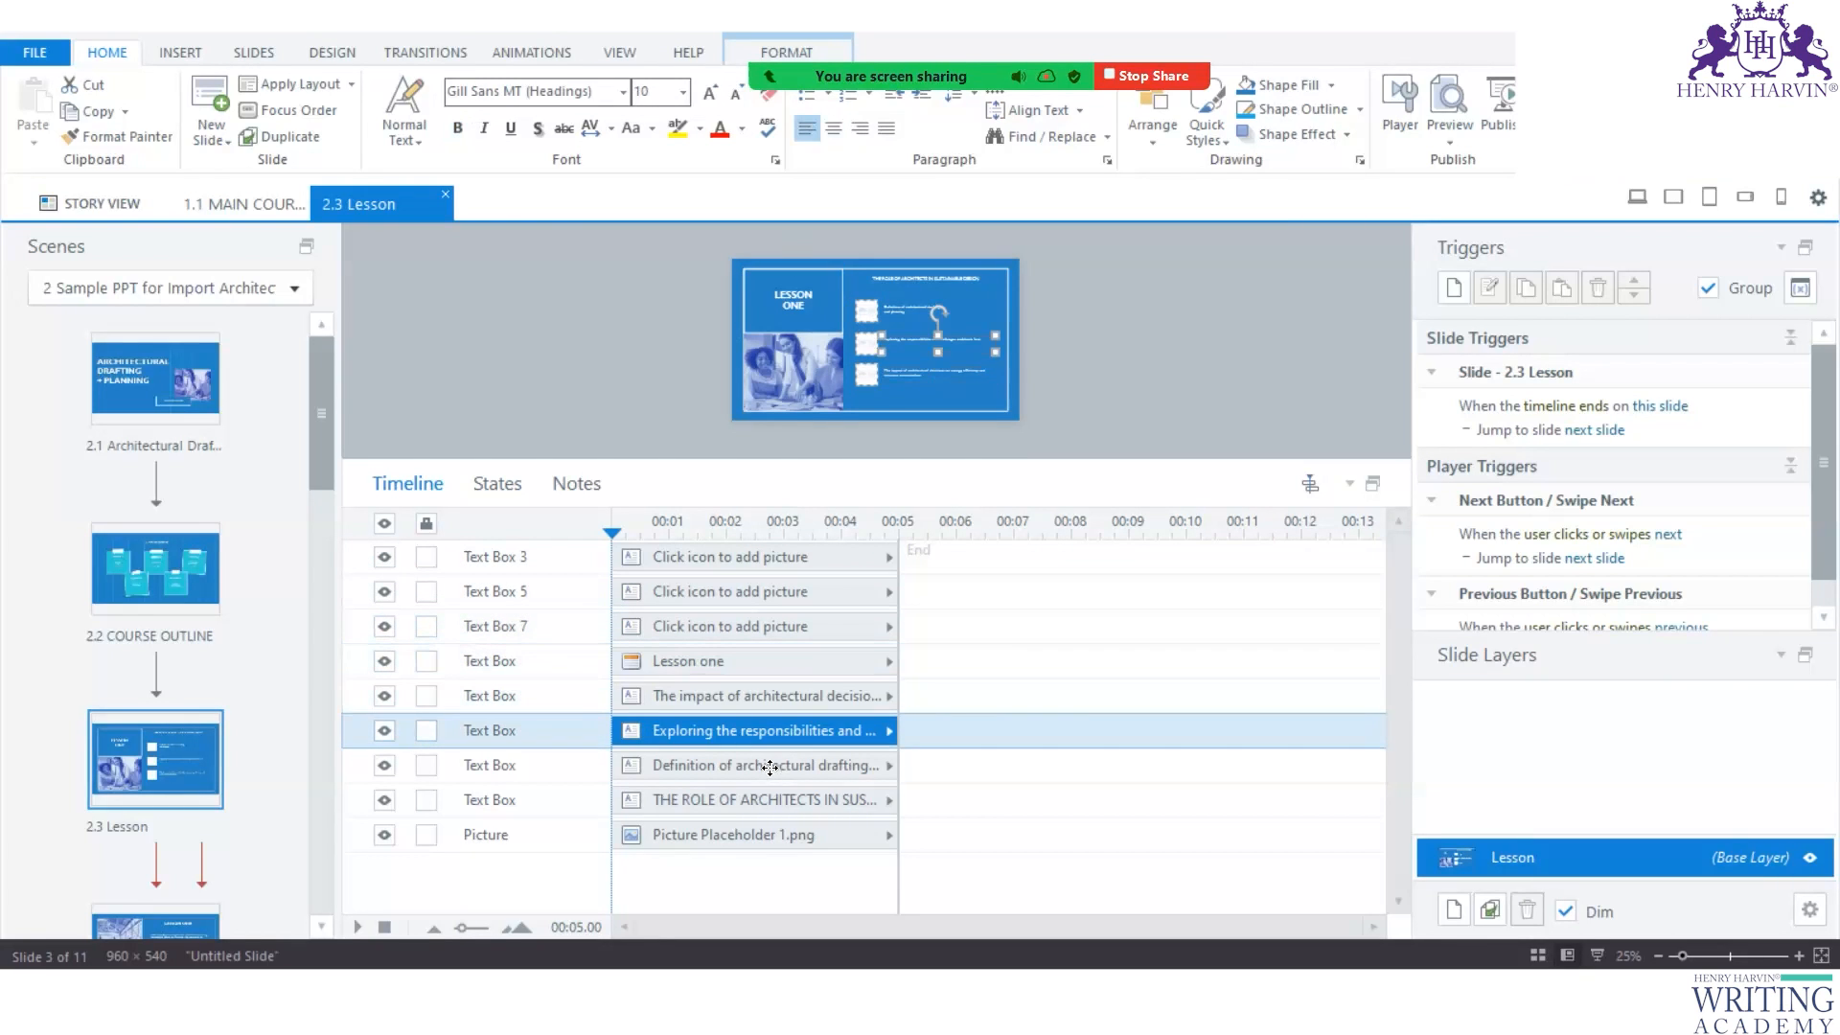
{"action": "left_click", "coordinate": [769, 767]}
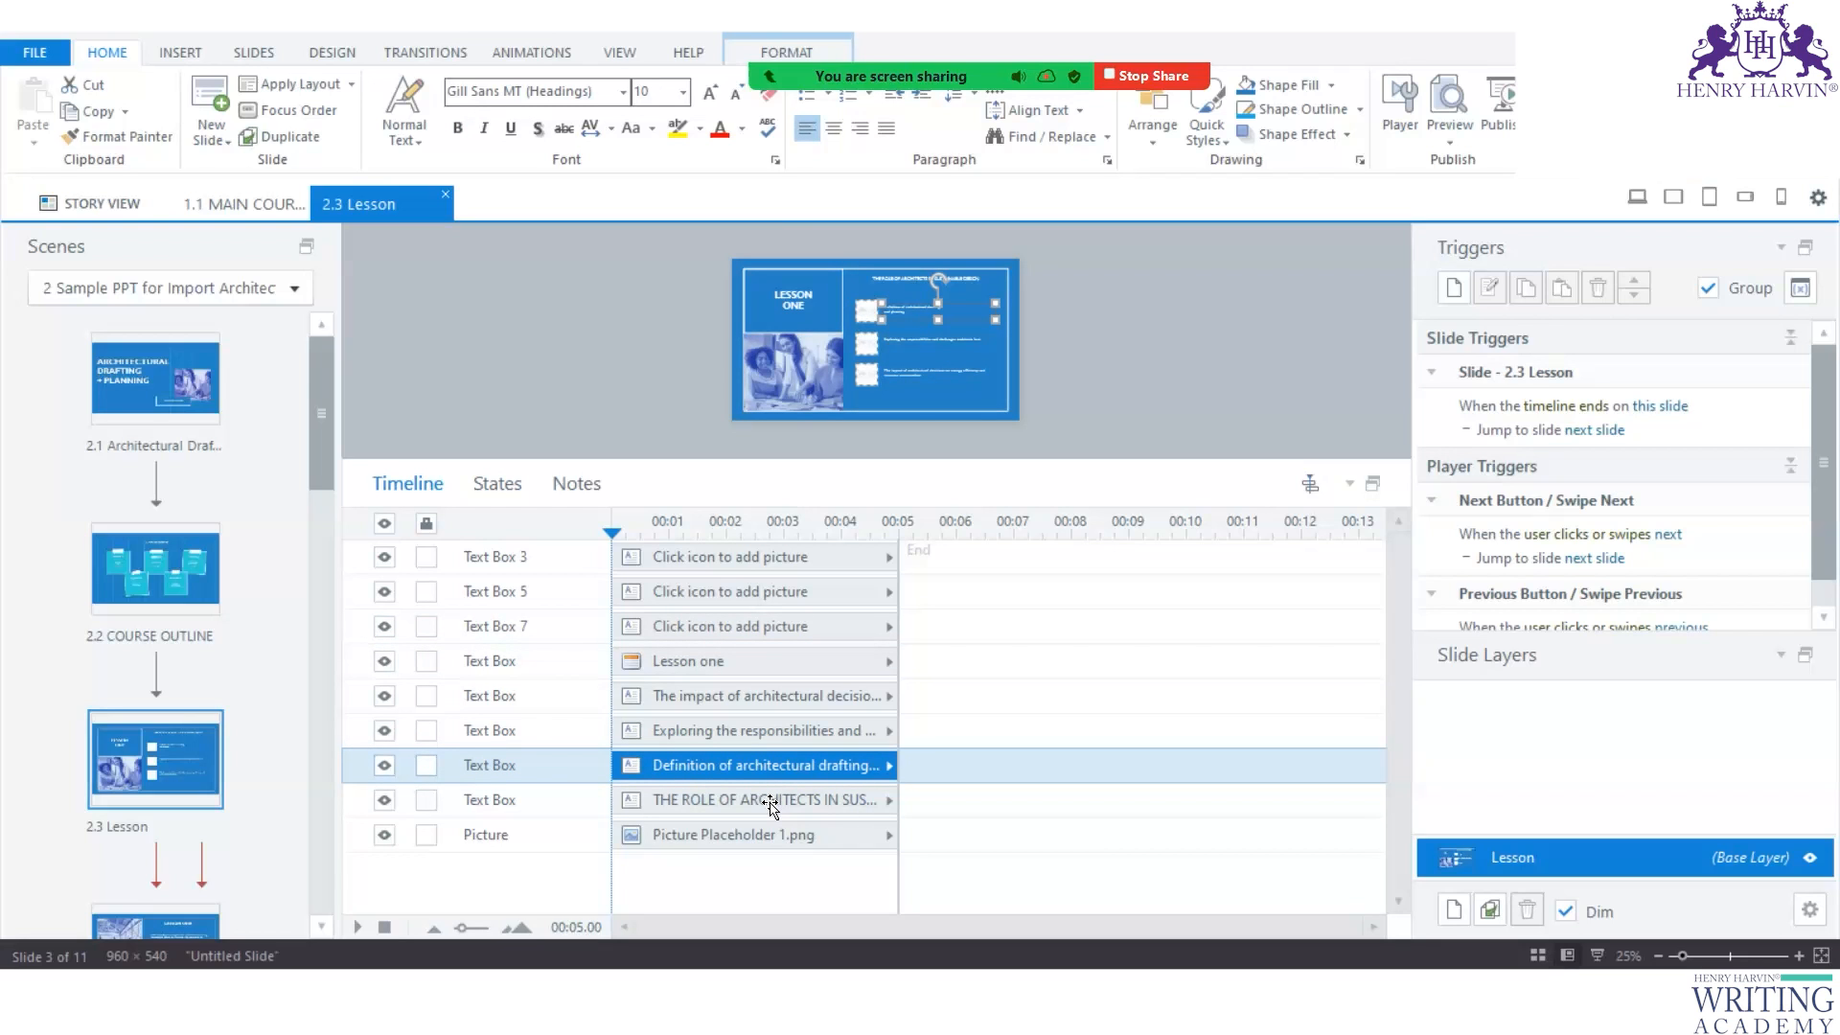
Enlarge slide 2.3 and examine its main picture and the photo search offered by an empty picture placeholder.
{"action": "left_click_drag", "start_coordinate": [900, 573], "coordinate": [900, 626]}
{"action": "scroll", "coordinate": [931, 447], "scroll_direction": "up", "scroll_amount": 3}
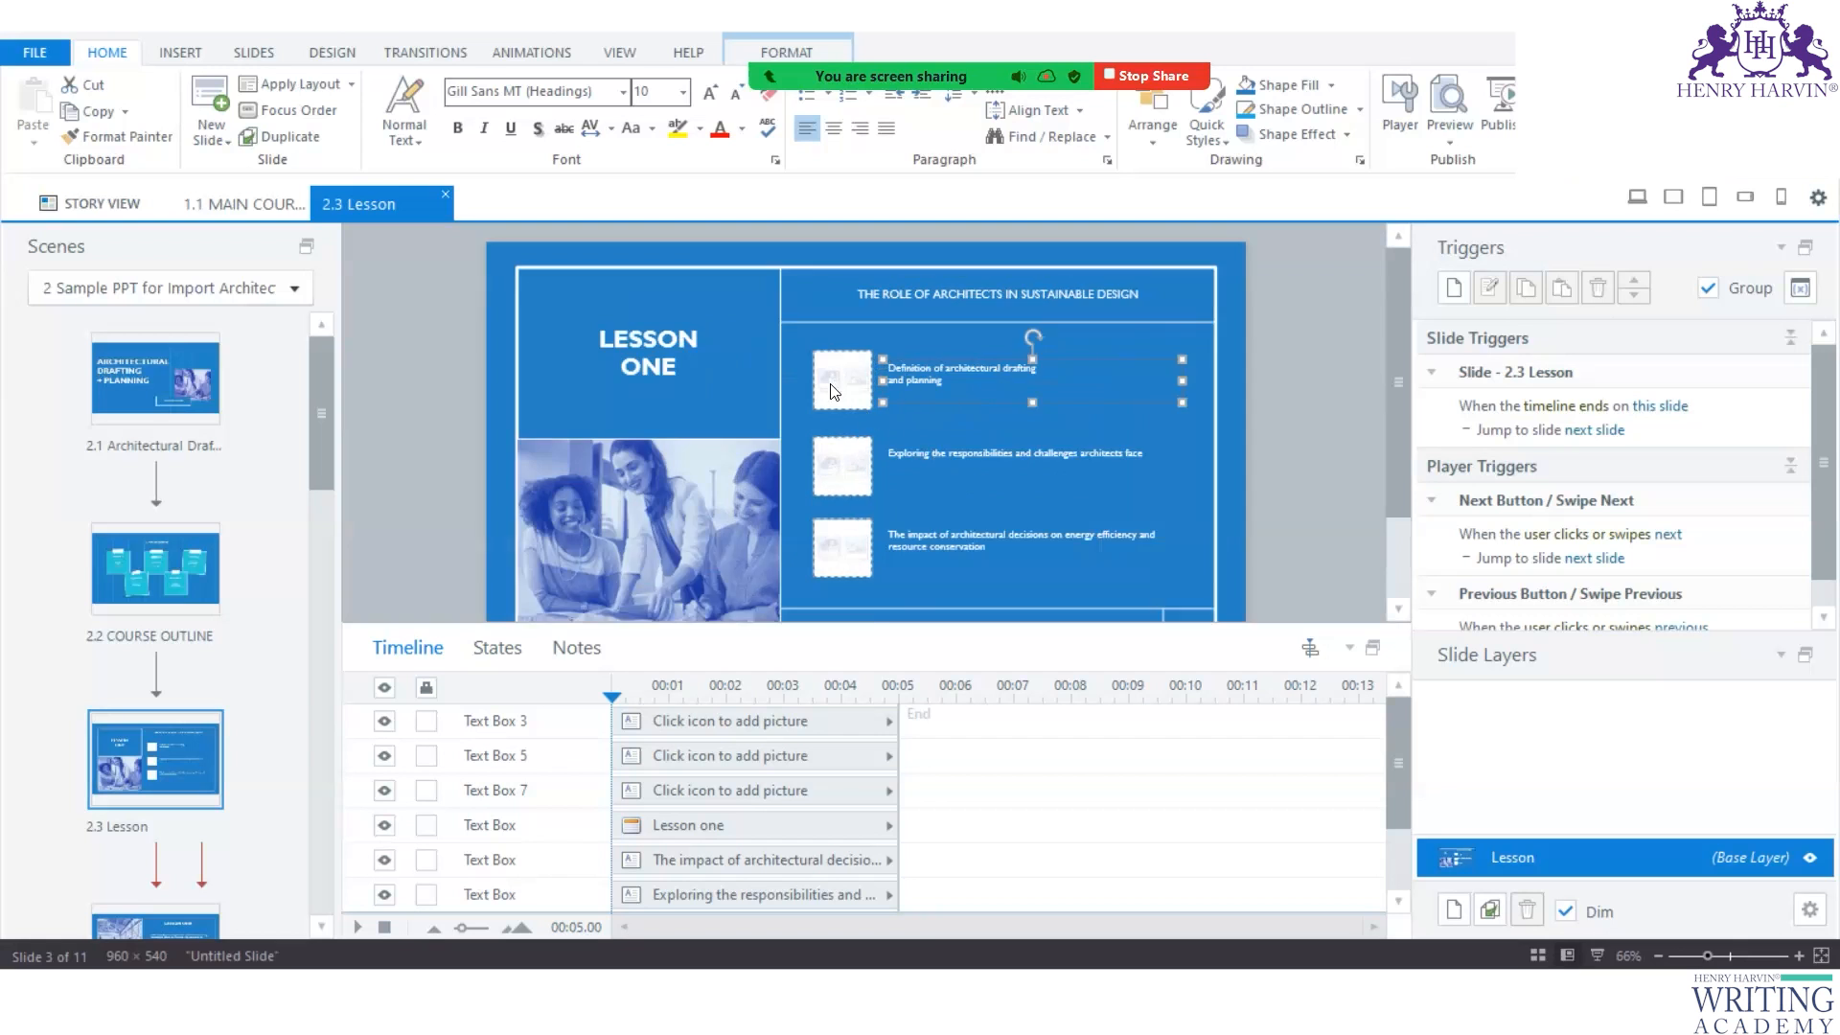
{"action": "scroll", "coordinate": [829, 391], "scroll_direction": "up", "scroll_amount": 1}
{"action": "left_click", "coordinate": [682, 496]}
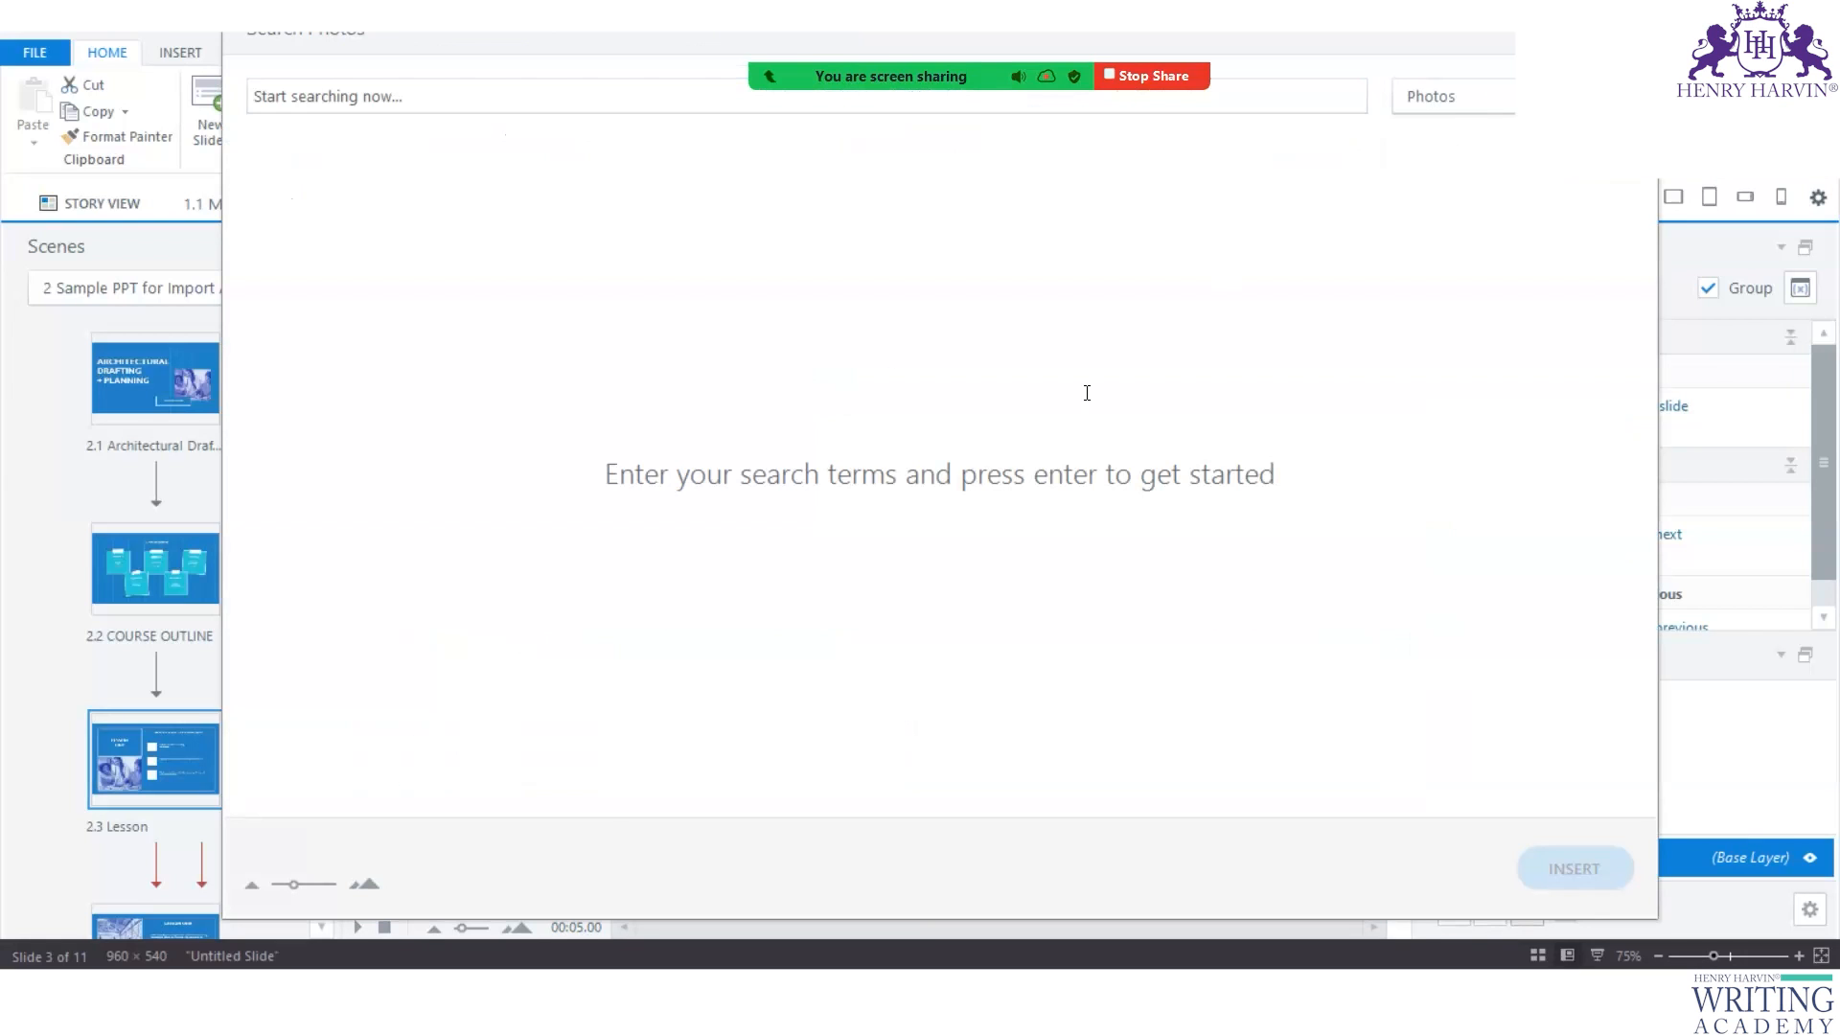
{"action": "key", "text": "Escape"}
Open slide 2.4 Lesson One and examine its bulleted text box.
{"action": "scroll", "coordinate": [158, 574], "scroll_direction": "down", "scroll_amount": 4}
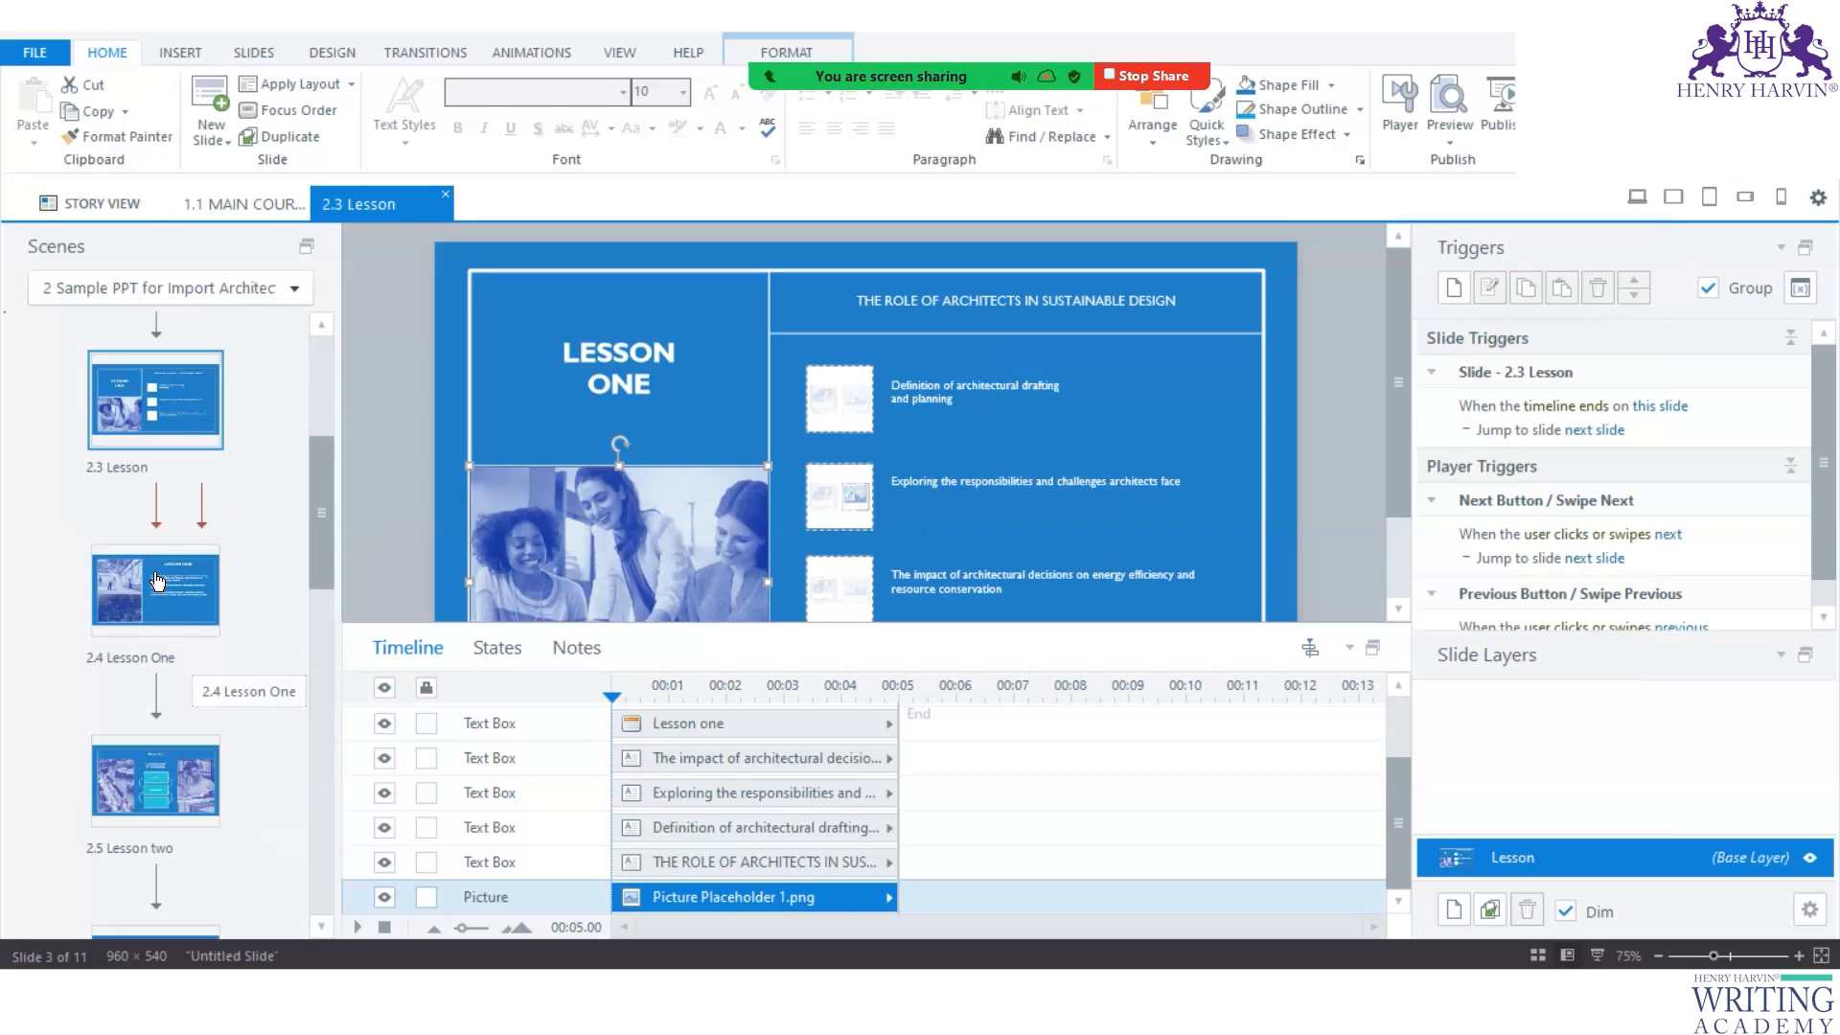
{"action": "left_click", "coordinate": [158, 581]}
{"action": "left_click", "coordinate": [872, 403]}
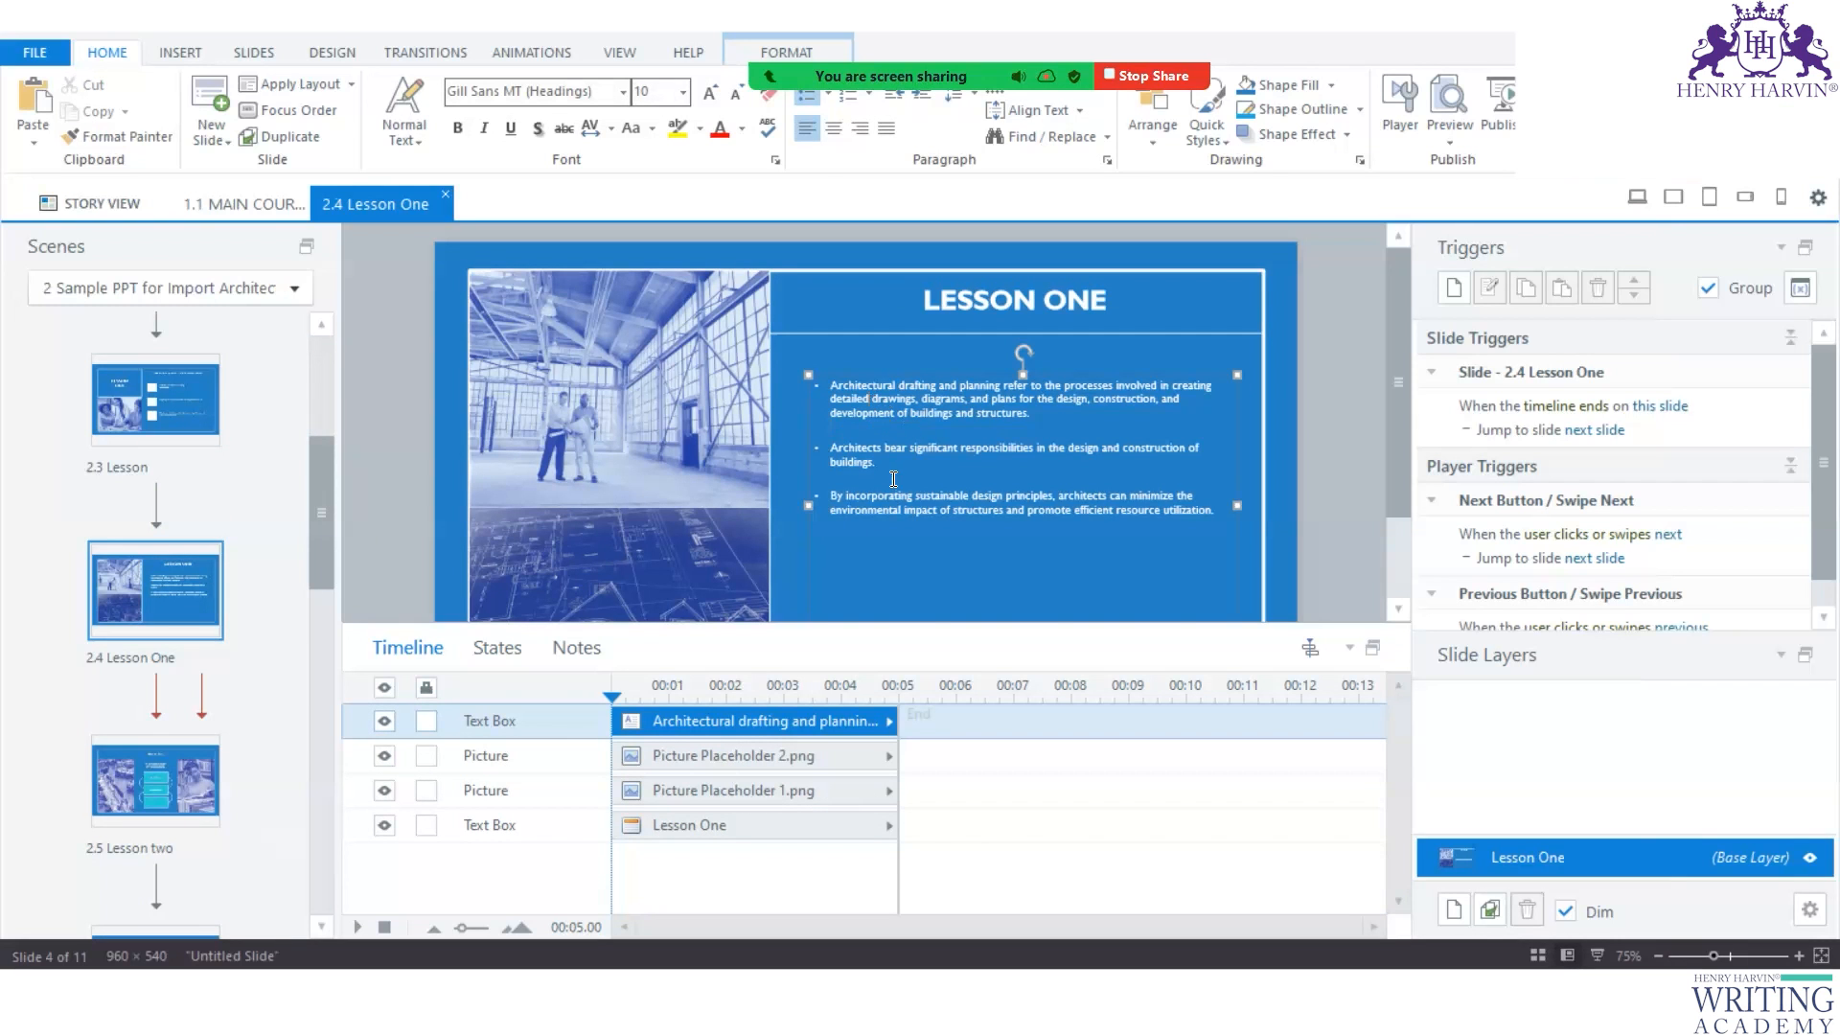
Delete the upper building interior picture on slide 2.4 Lesson One and undo the deletion.
{"action": "left_click", "coordinate": [730, 487]}
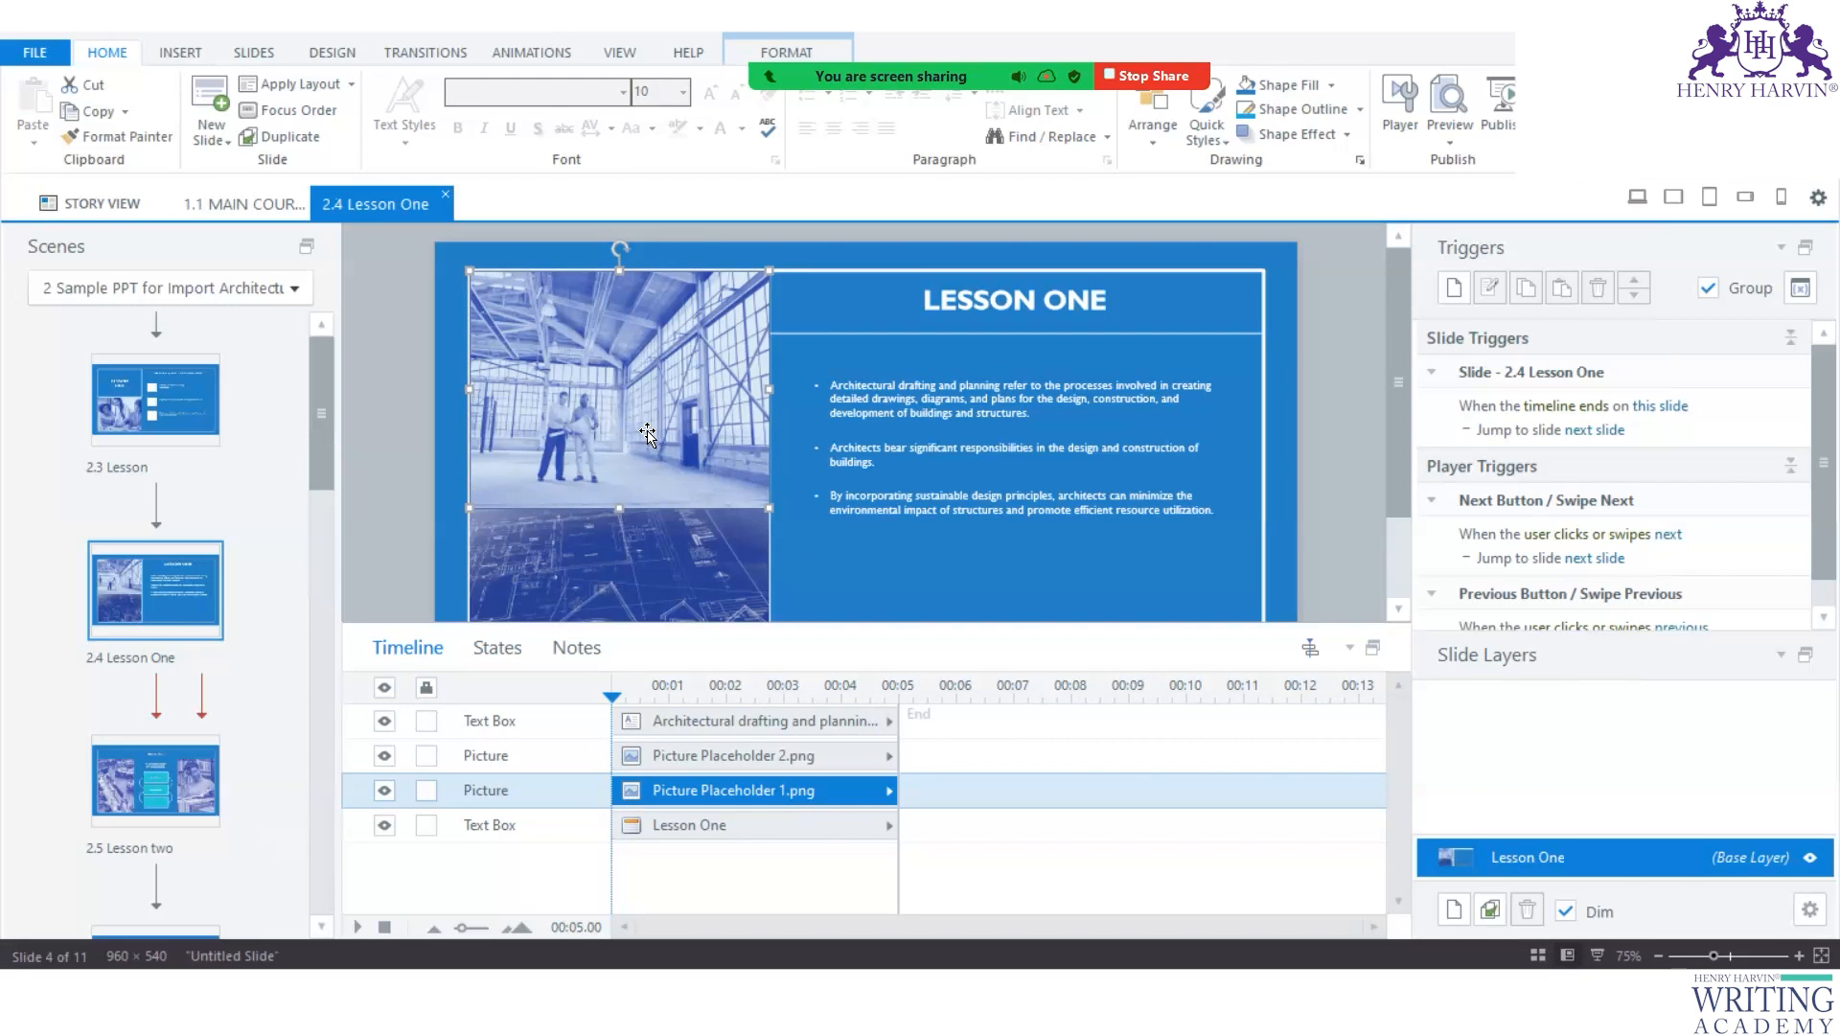
{"action": "key", "text": "Delete"}
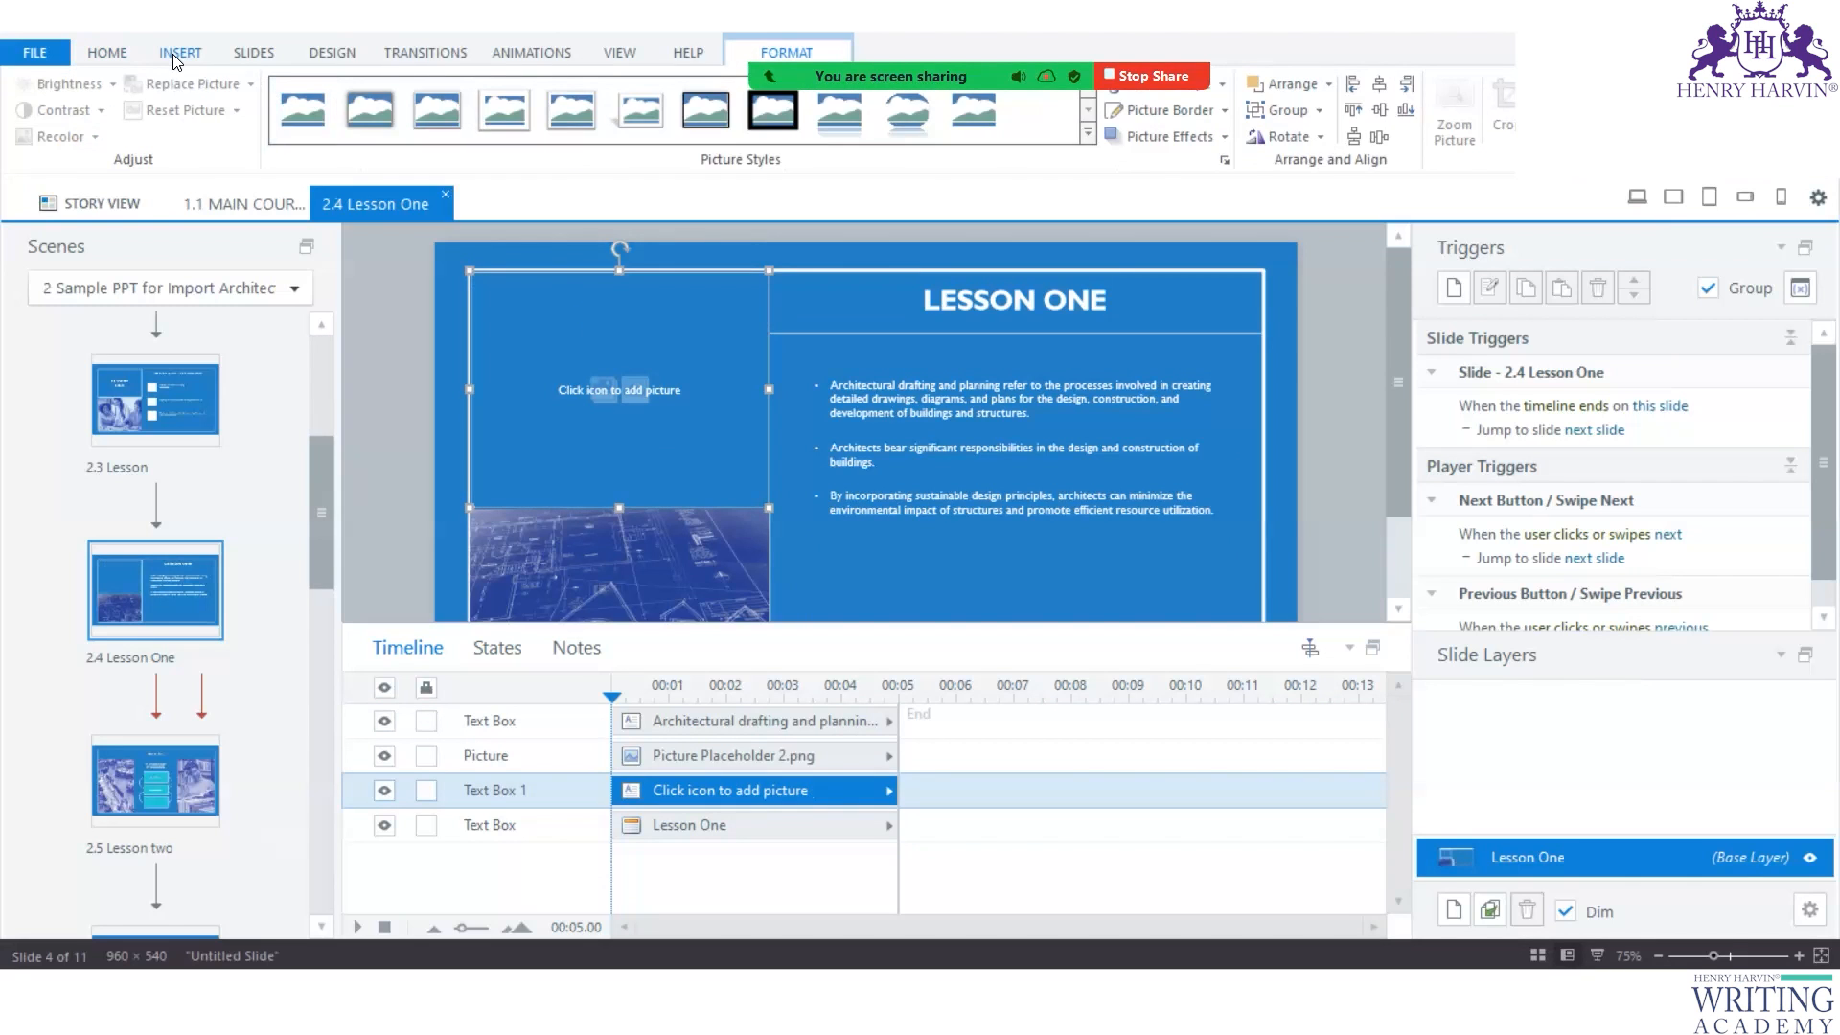
{"action": "left_click", "coordinate": [178, 54]}
{"action": "key", "text": "ctrl+z"}
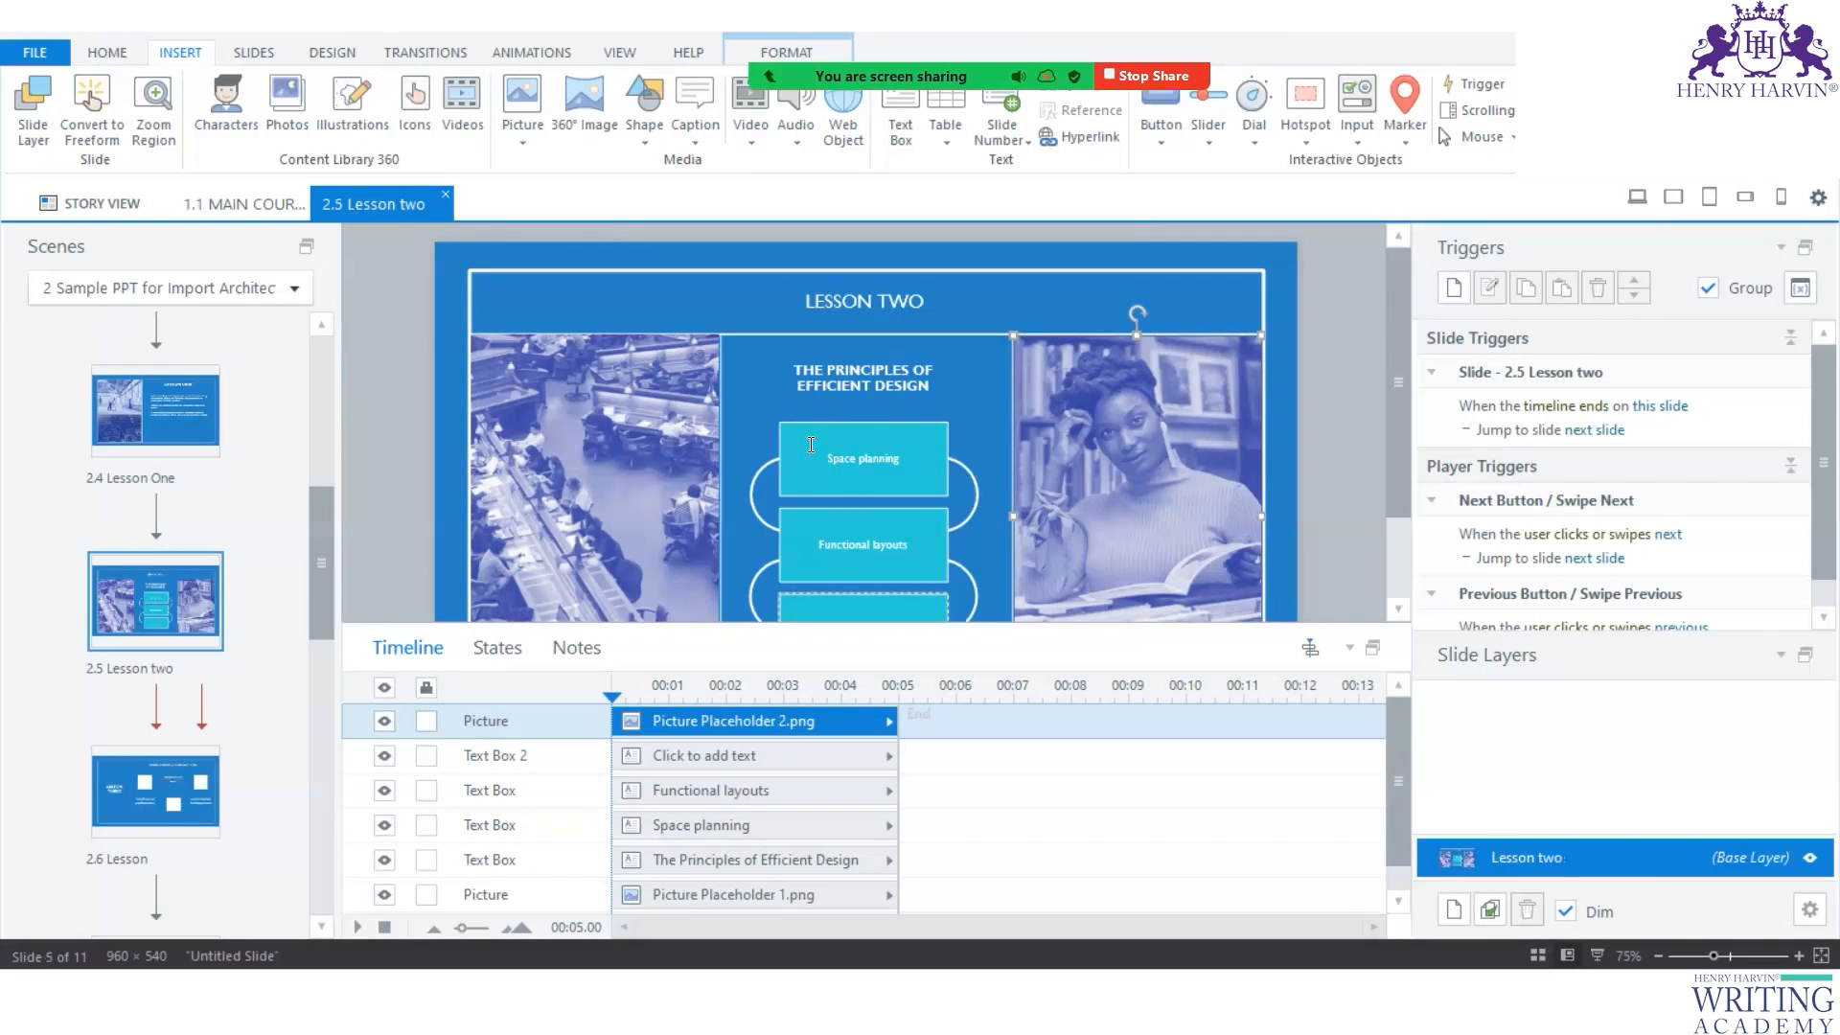
Examine the Space planning and Functional layouts boxes on slide 2.5 Lesson two and shrink the timeline to reveal more of the slide.
{"action": "left_click", "coordinate": [877, 469]}
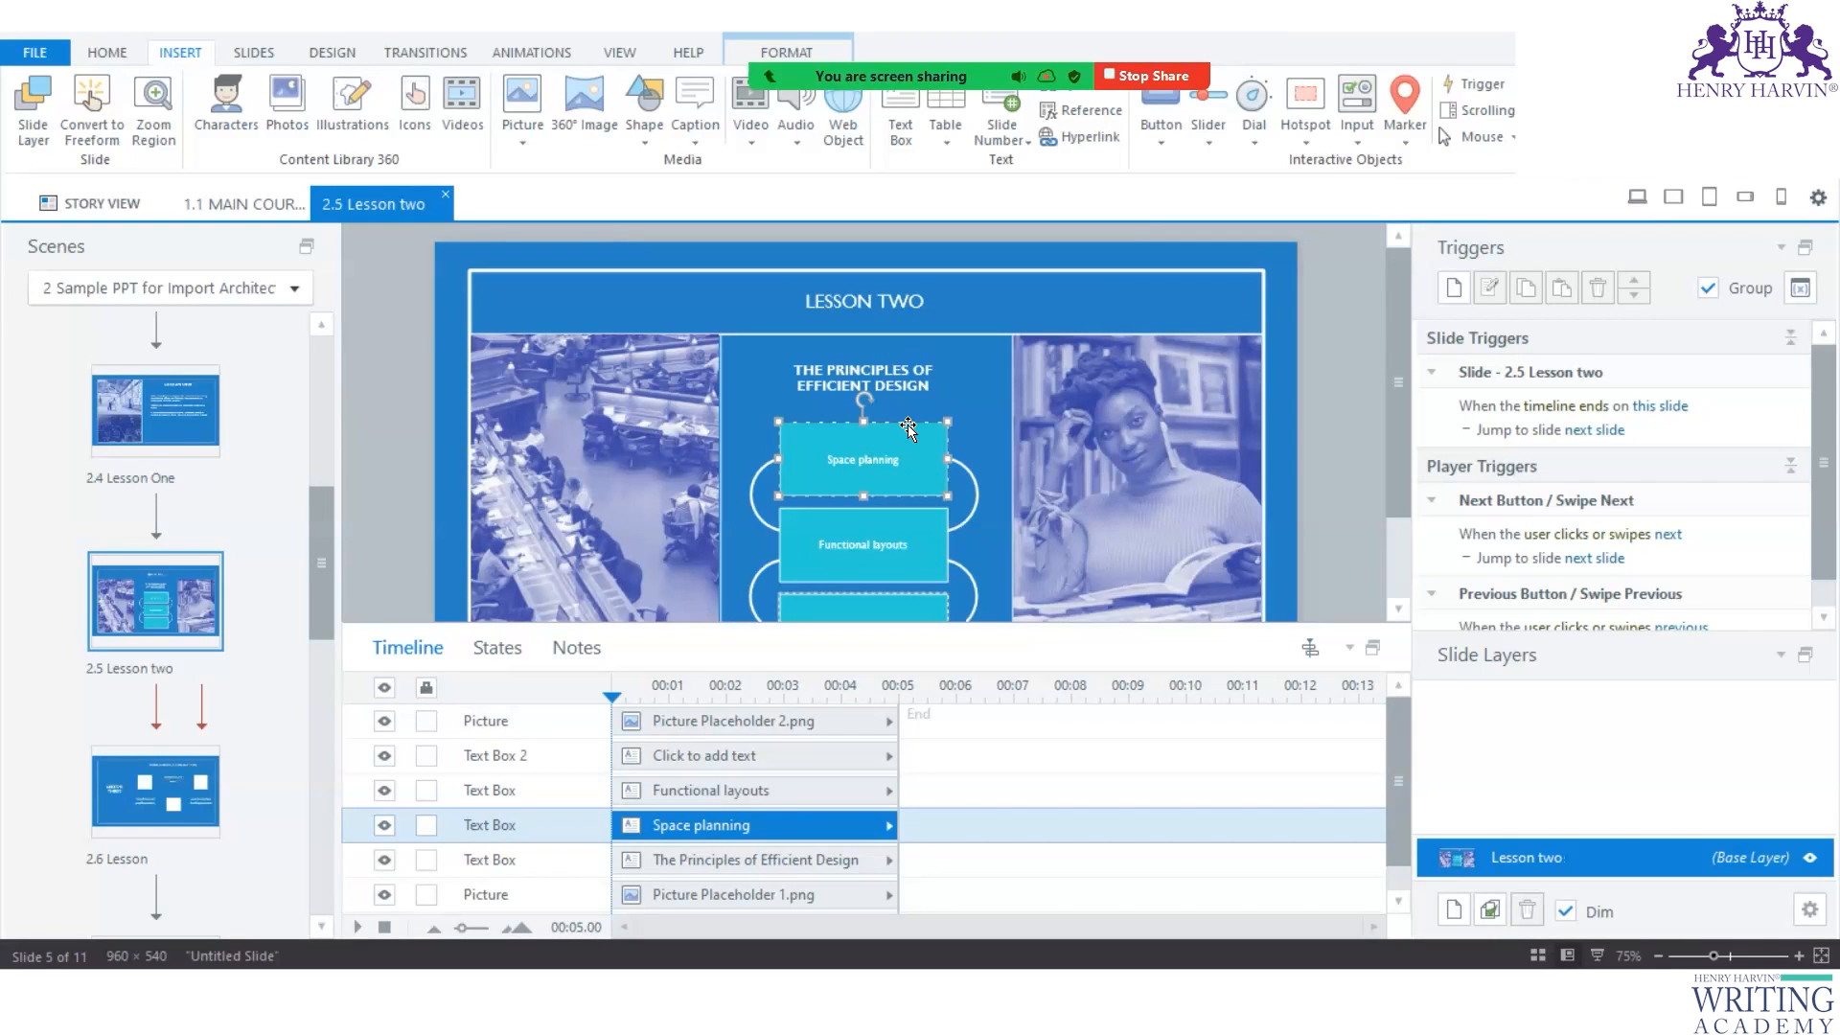
{"action": "left_click", "coordinate": [897, 546]}
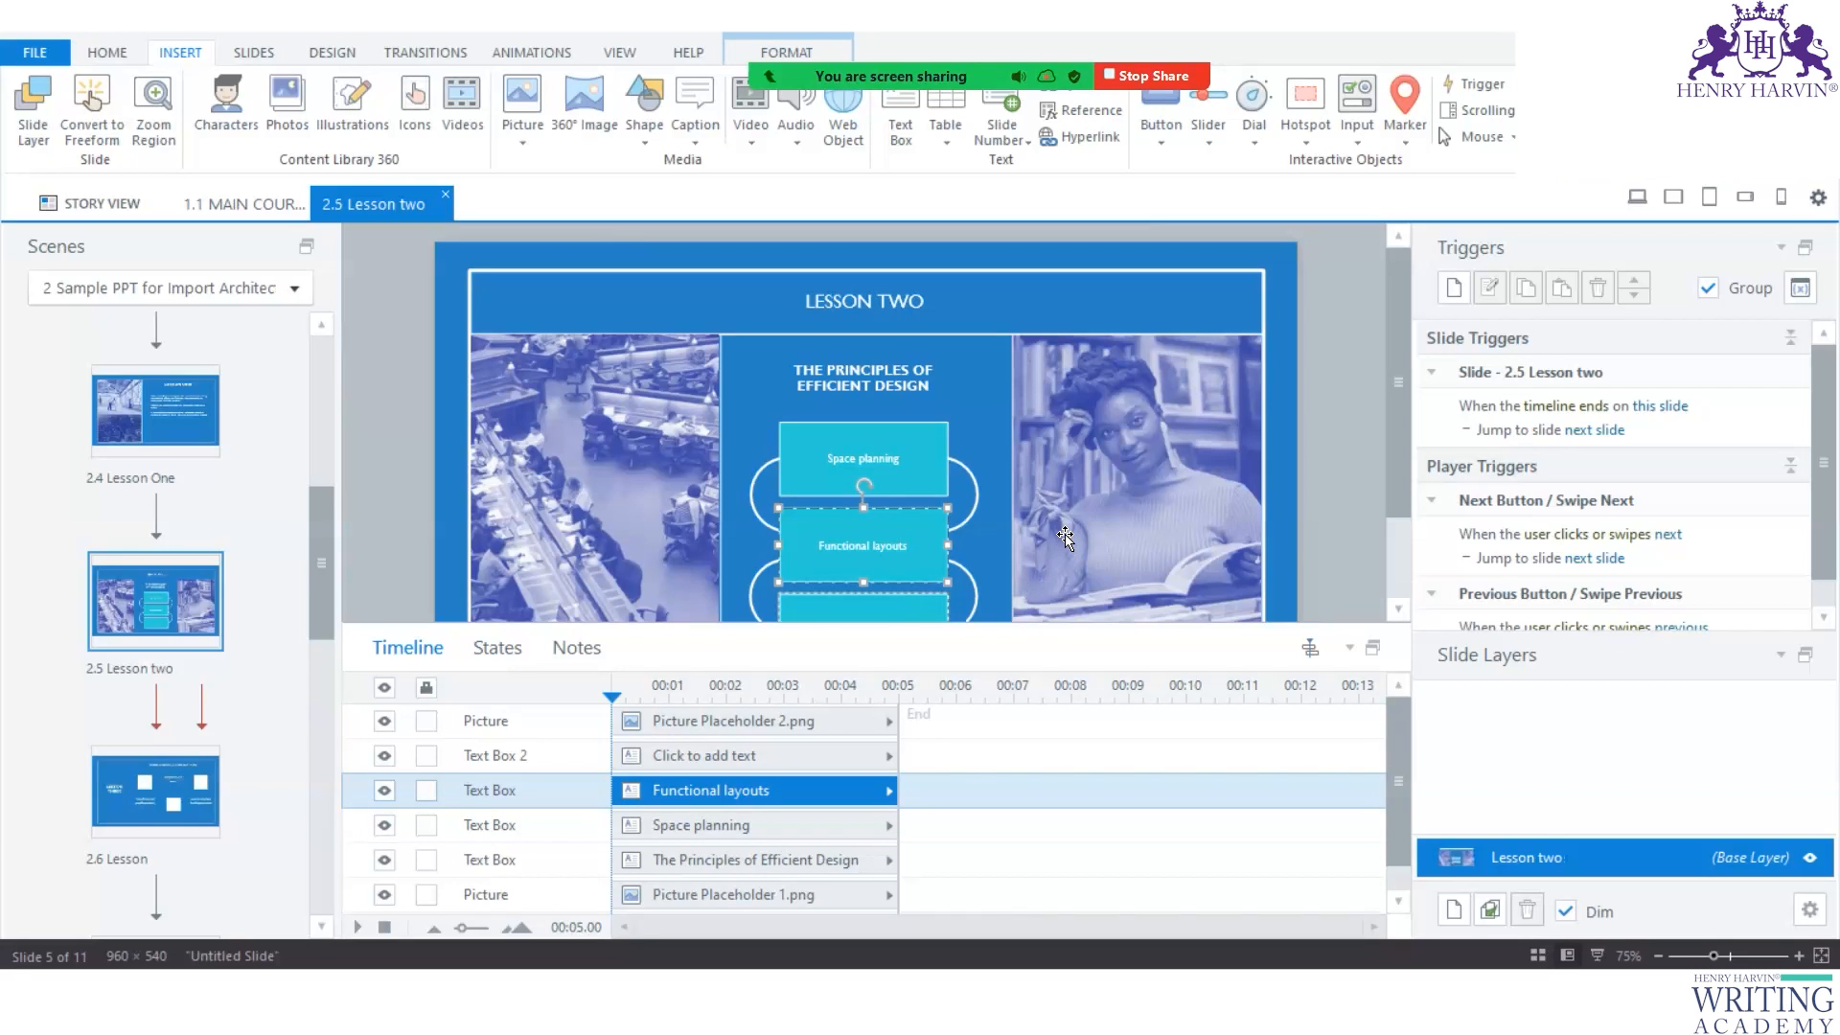
{"action": "left_click_drag", "start_coordinate": [657, 626], "coordinate": [661, 706]}
Open slide 2.1 Architectural Drafting and shrink the timeline to view the whole slide.
{"action": "left_click_drag", "start_coordinate": [316, 562], "coordinate": [310, 366]}
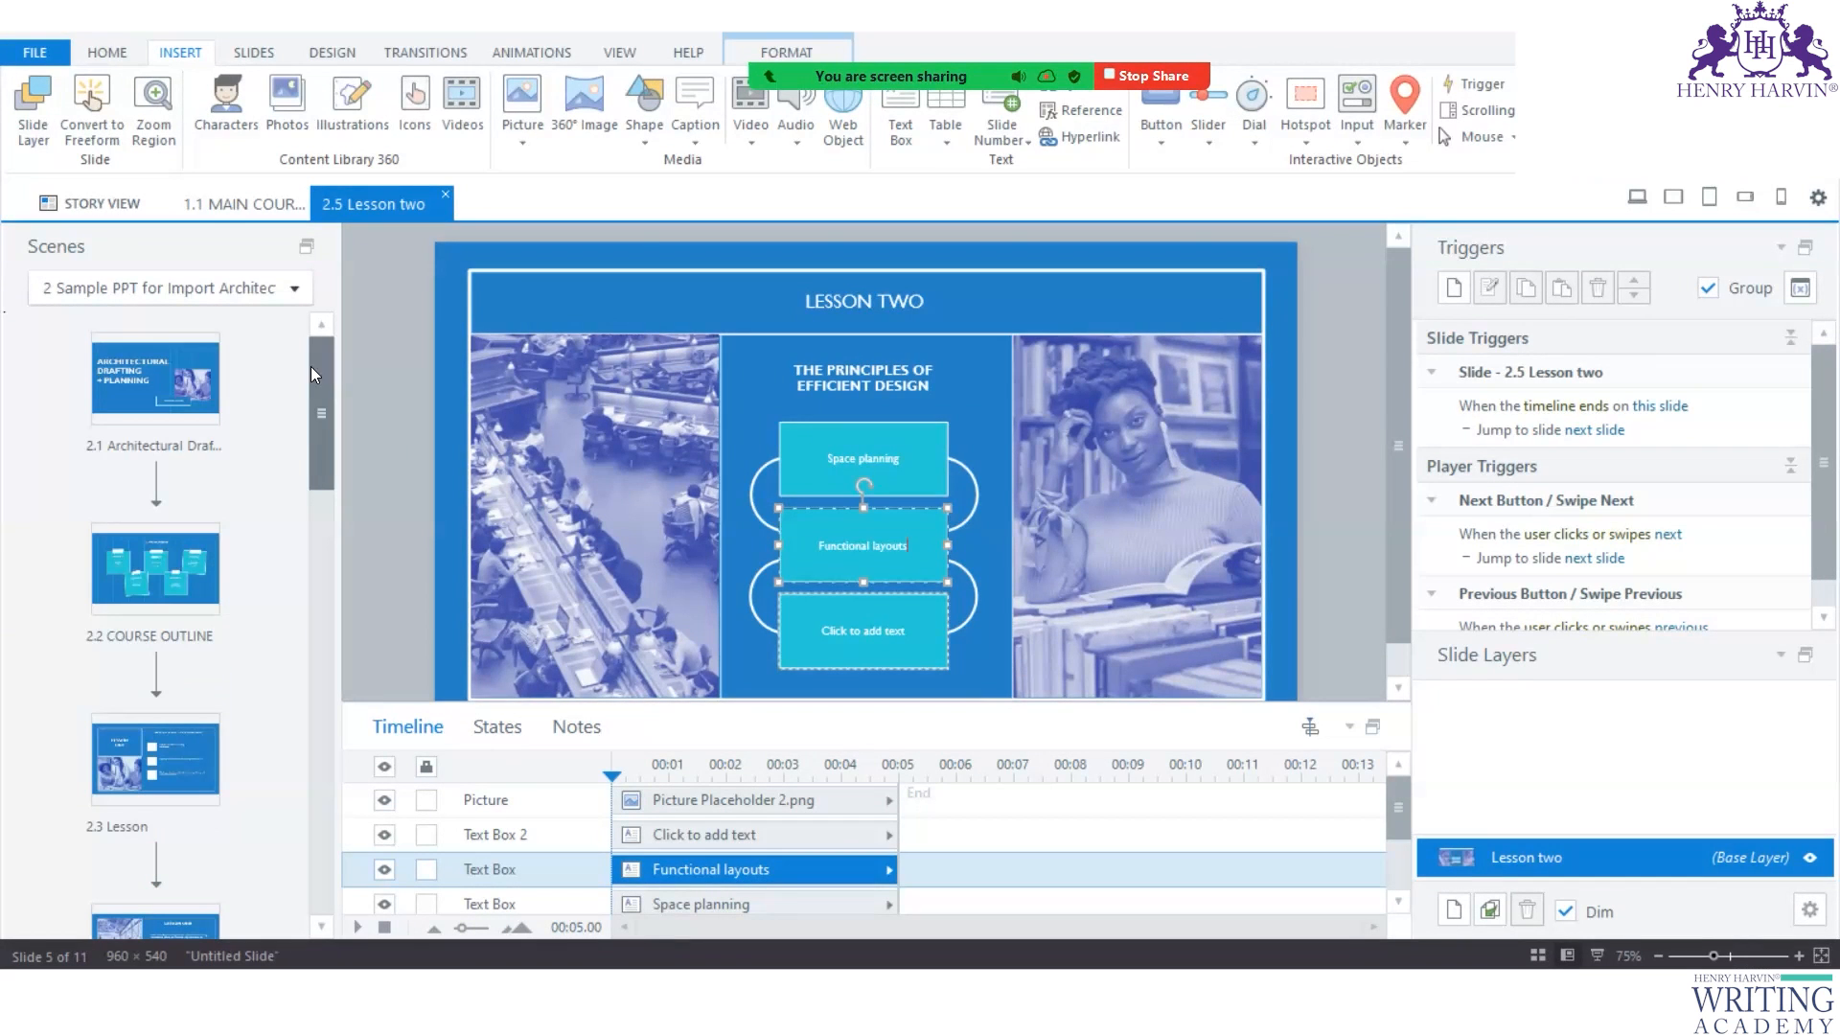
{"action": "double_click", "coordinate": [168, 401]}
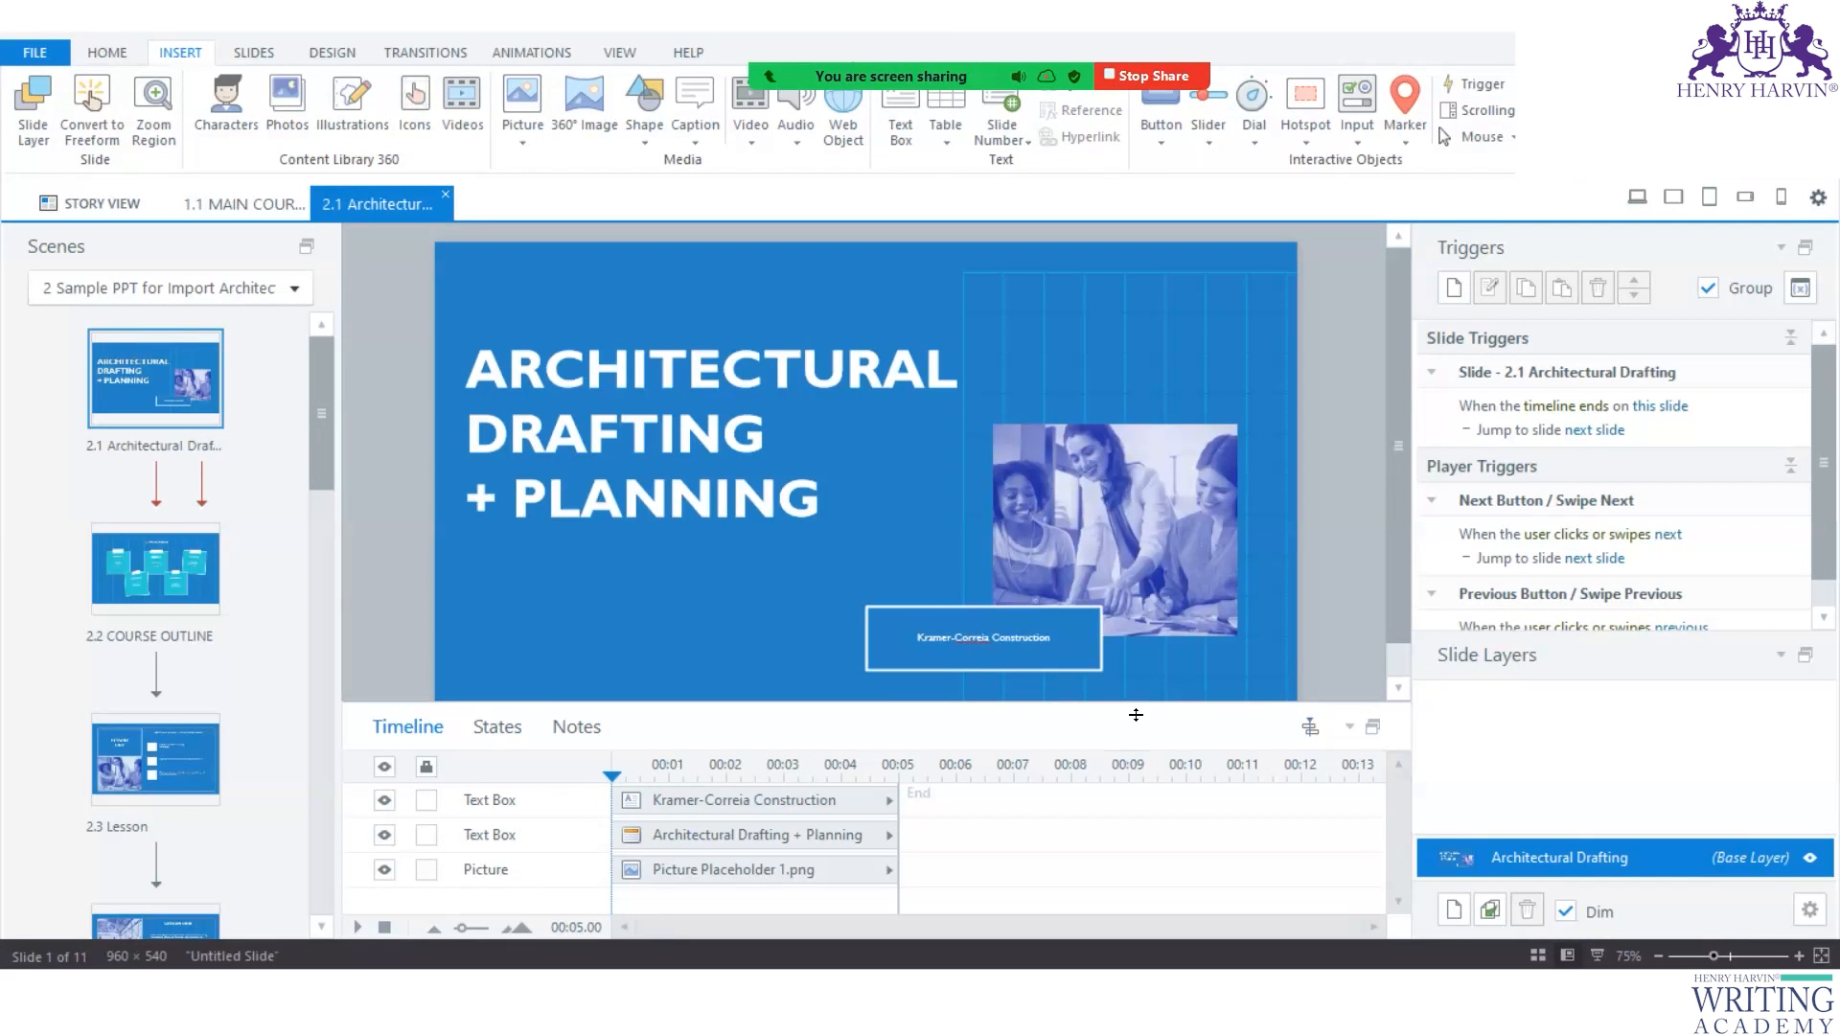
{"action": "left_click_drag", "start_coordinate": [1134, 834], "coordinate": [1325, 931]}
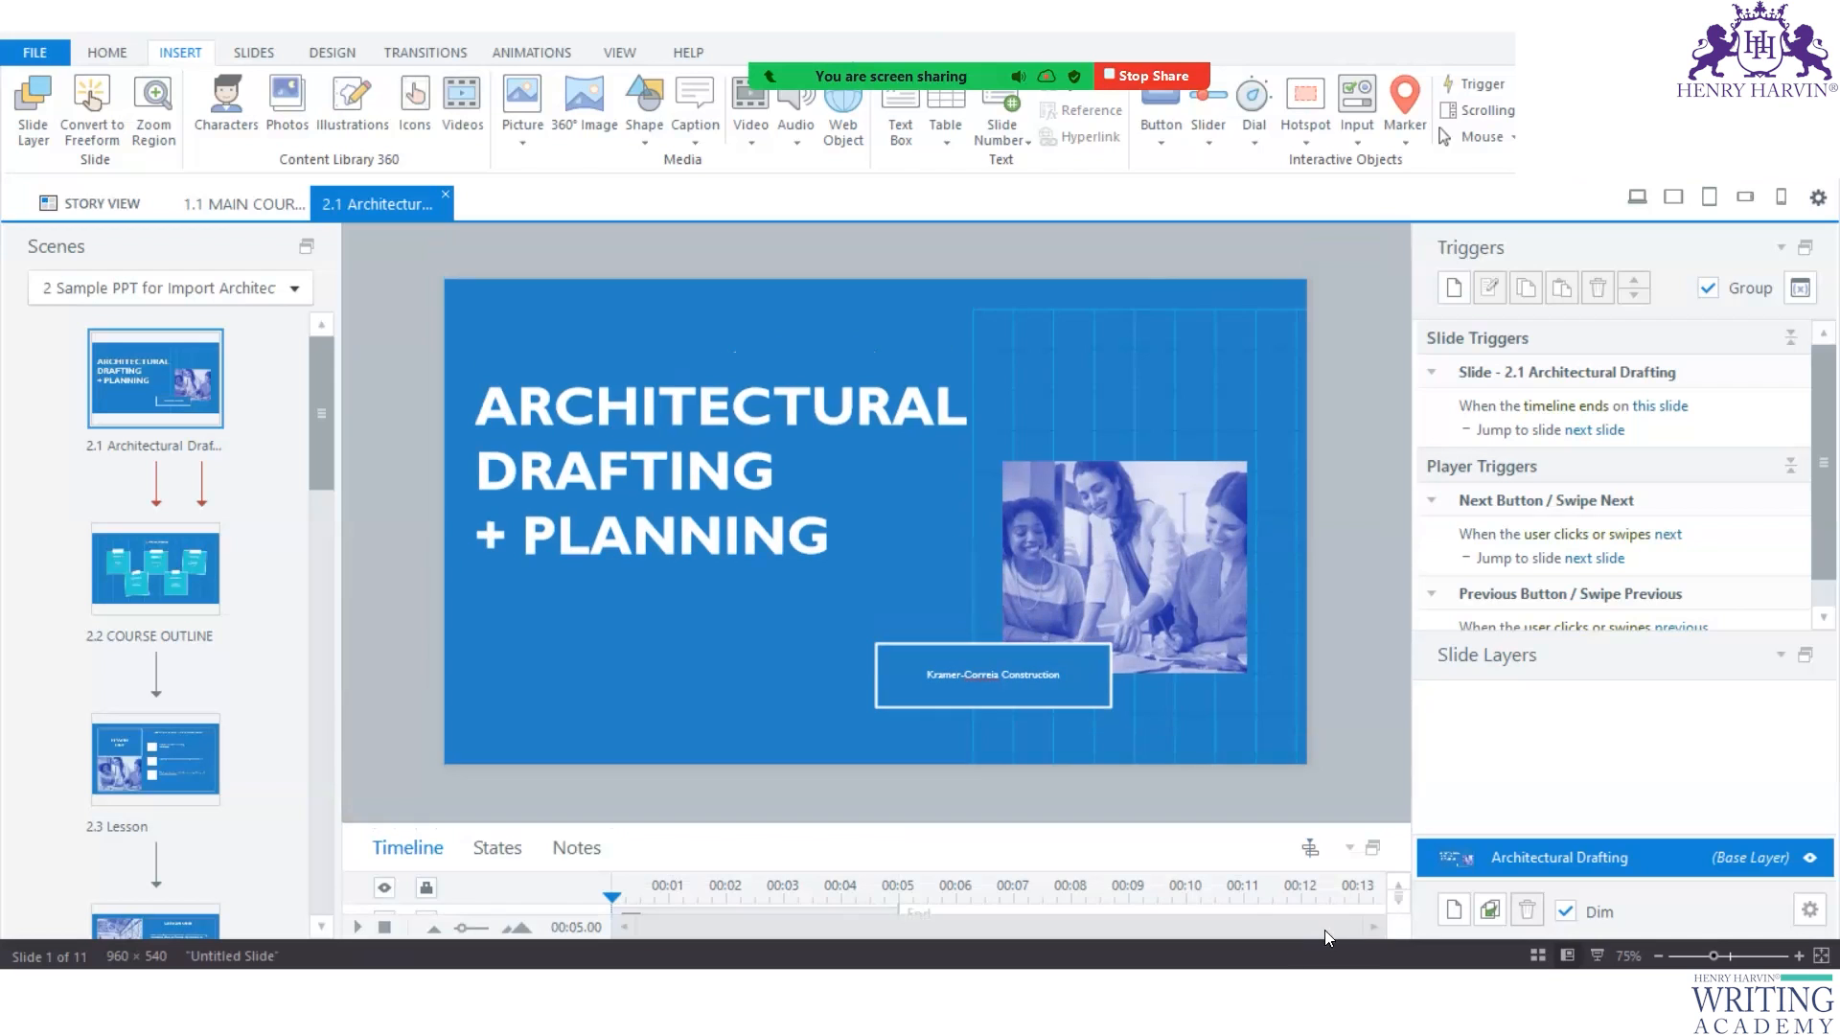
Return to Story View and compare the slides of the template scene and the imported PowerPoint scene.
{"action": "left_click", "coordinate": [101, 203]}
{"action": "scroll", "coordinate": [814, 625], "scroll_direction": "down", "scroll_amount": 3}
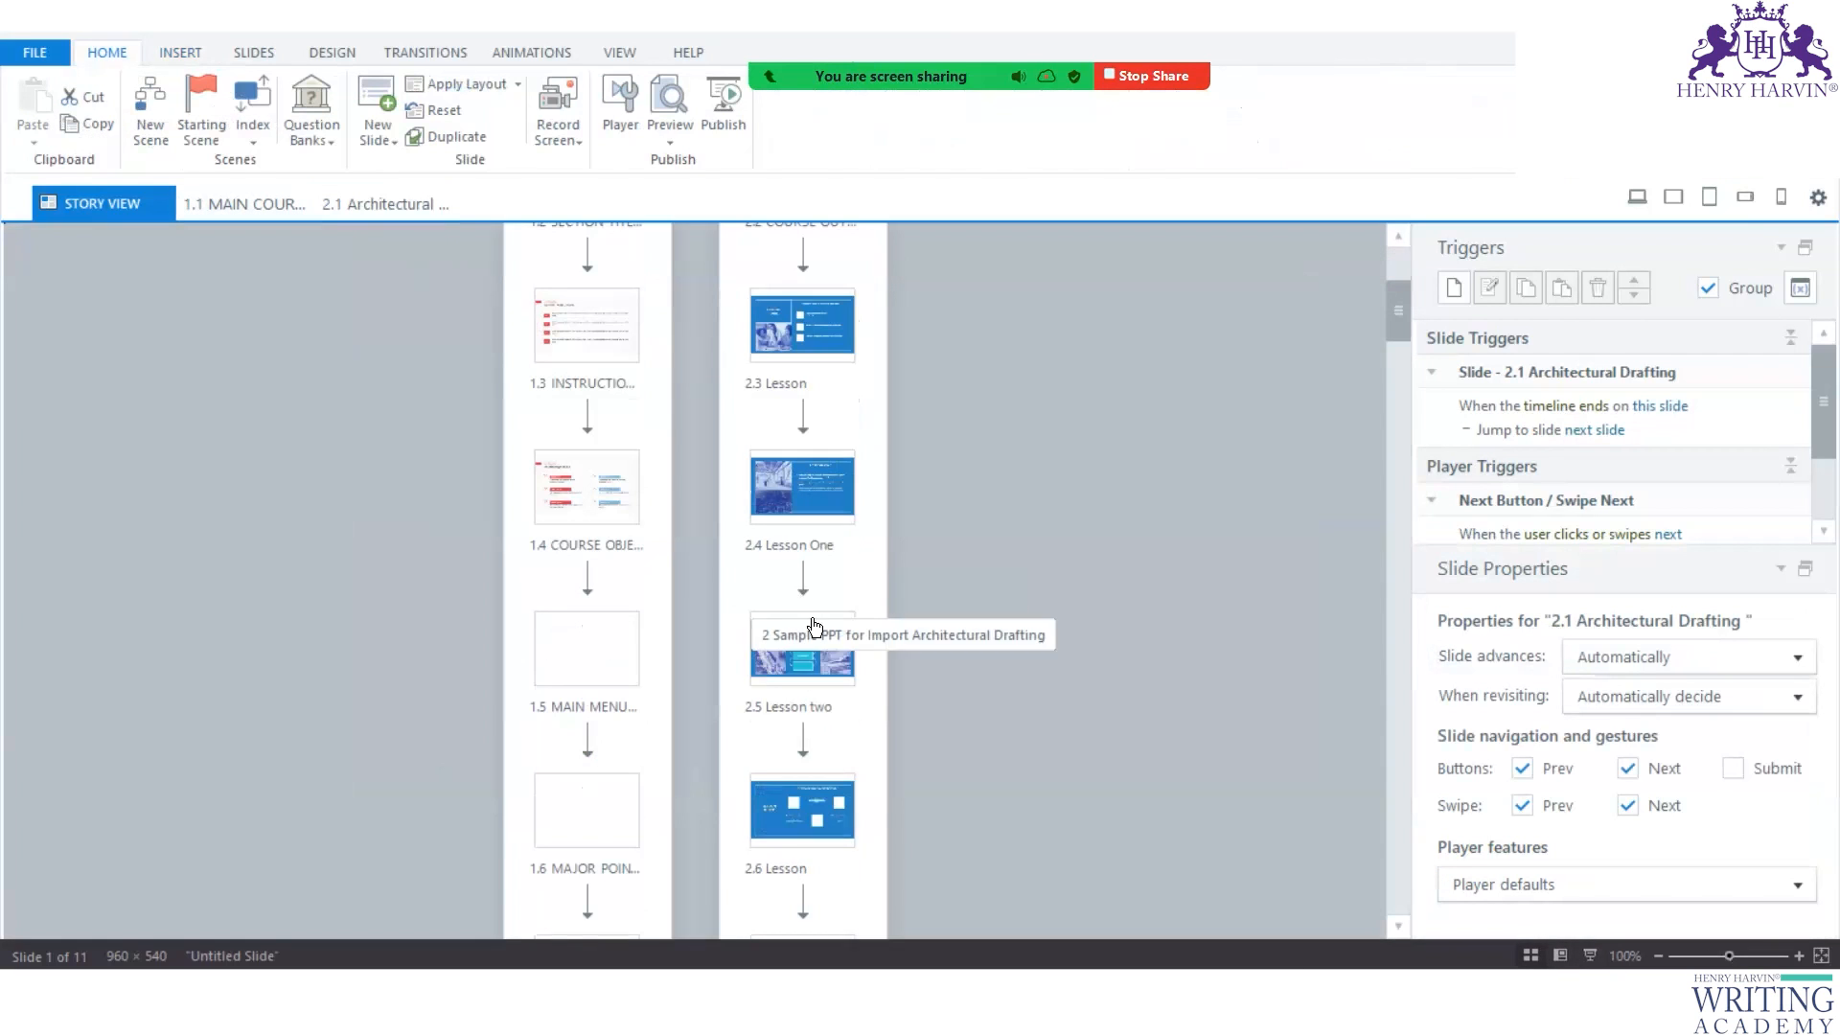
{"action": "scroll", "coordinate": [833, 537], "scroll_direction": "down", "scroll_amount": 4}
{"action": "scroll", "coordinate": [867, 657], "scroll_direction": "down", "scroll_amount": 3}
{"action": "scroll", "coordinate": [849, 603], "scroll_direction": "up", "scroll_amount": 10}
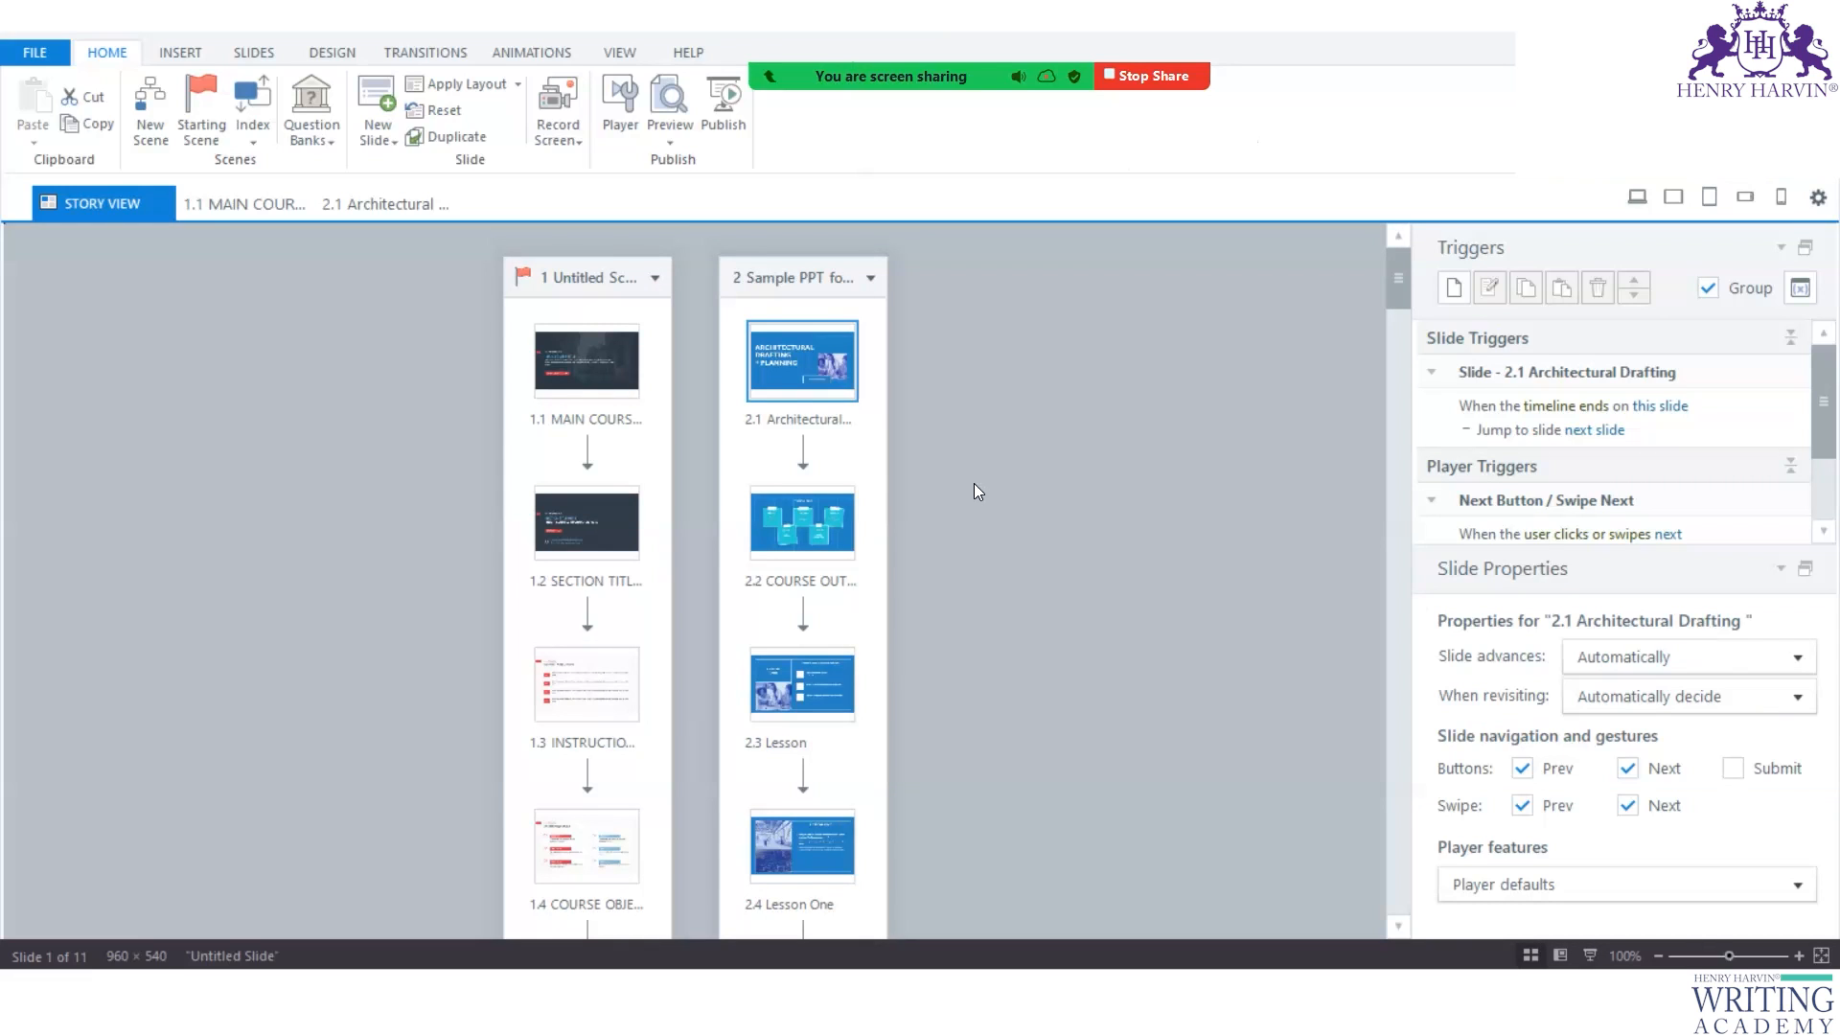
Open template slide 1.3 INSTRUCTIONS LAYOUT and examine how its body texts and numbered boxes are named in the timeline.
{"action": "left_click", "coordinate": [618, 369]}
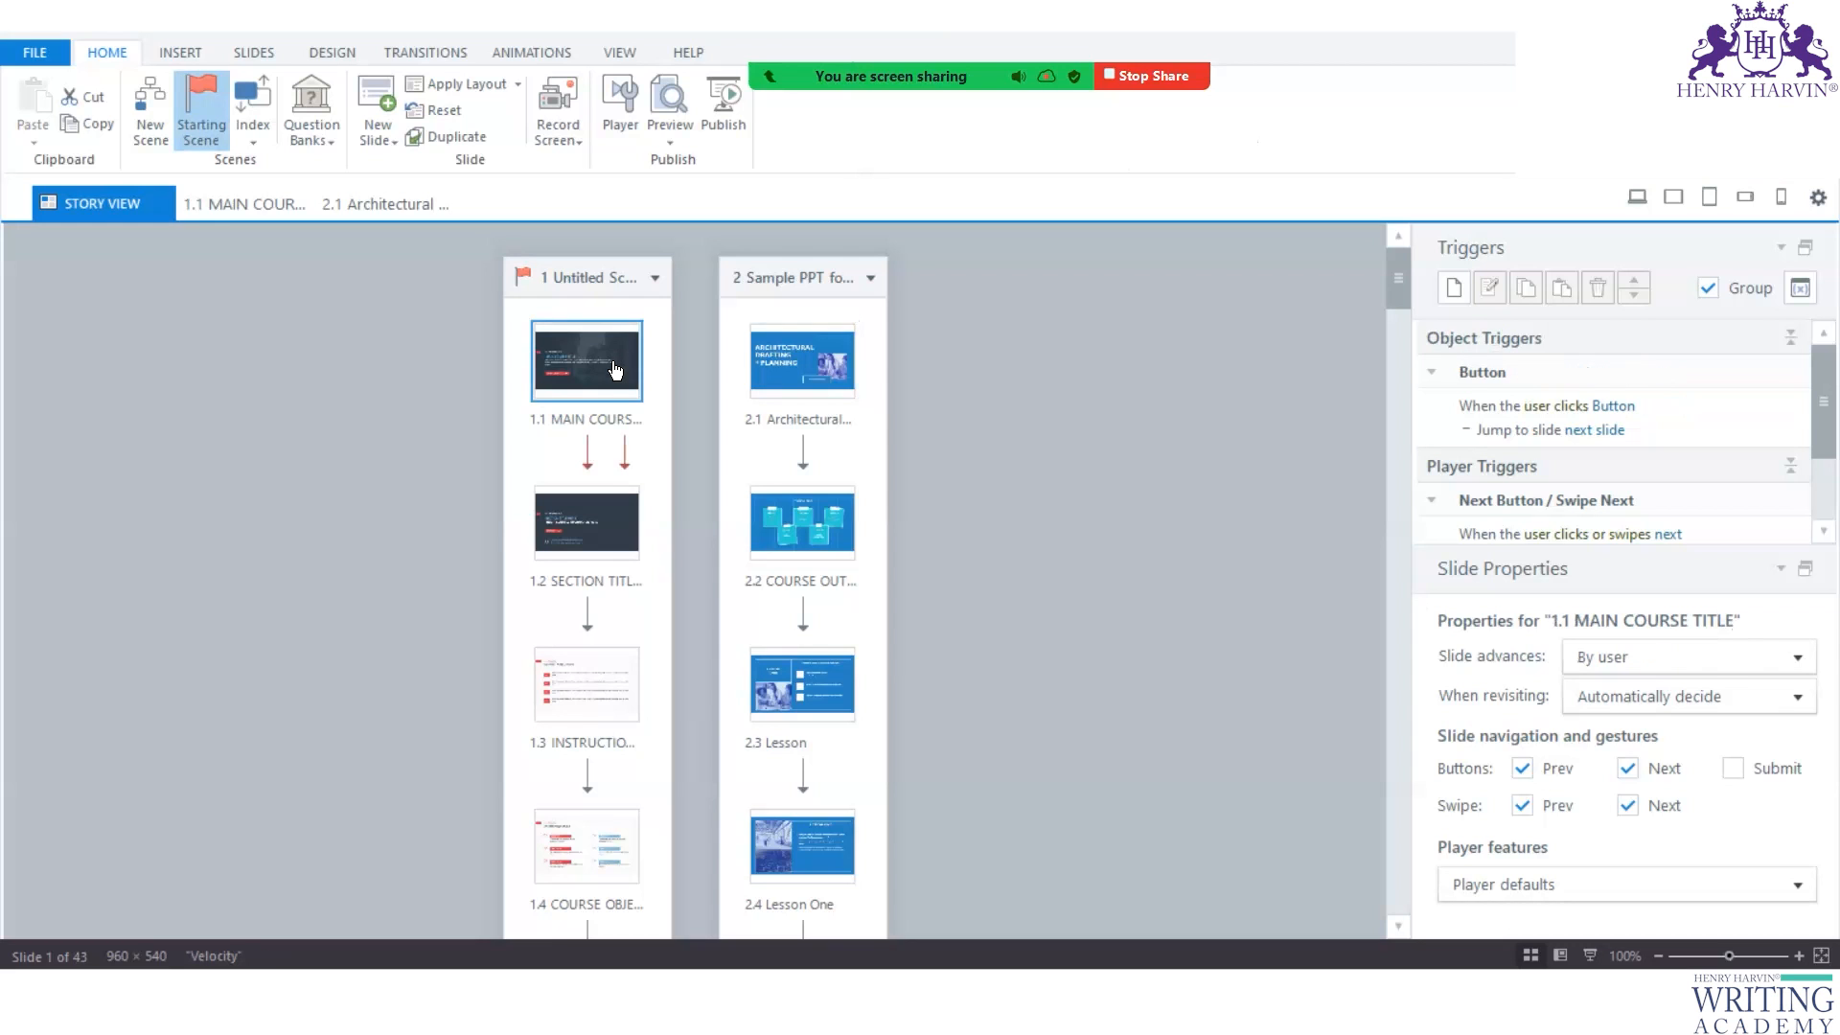
{"action": "double_click", "coordinate": [594, 685]}
{"action": "left_click_drag", "start_coordinate": [659, 824], "coordinate": [687, 513]}
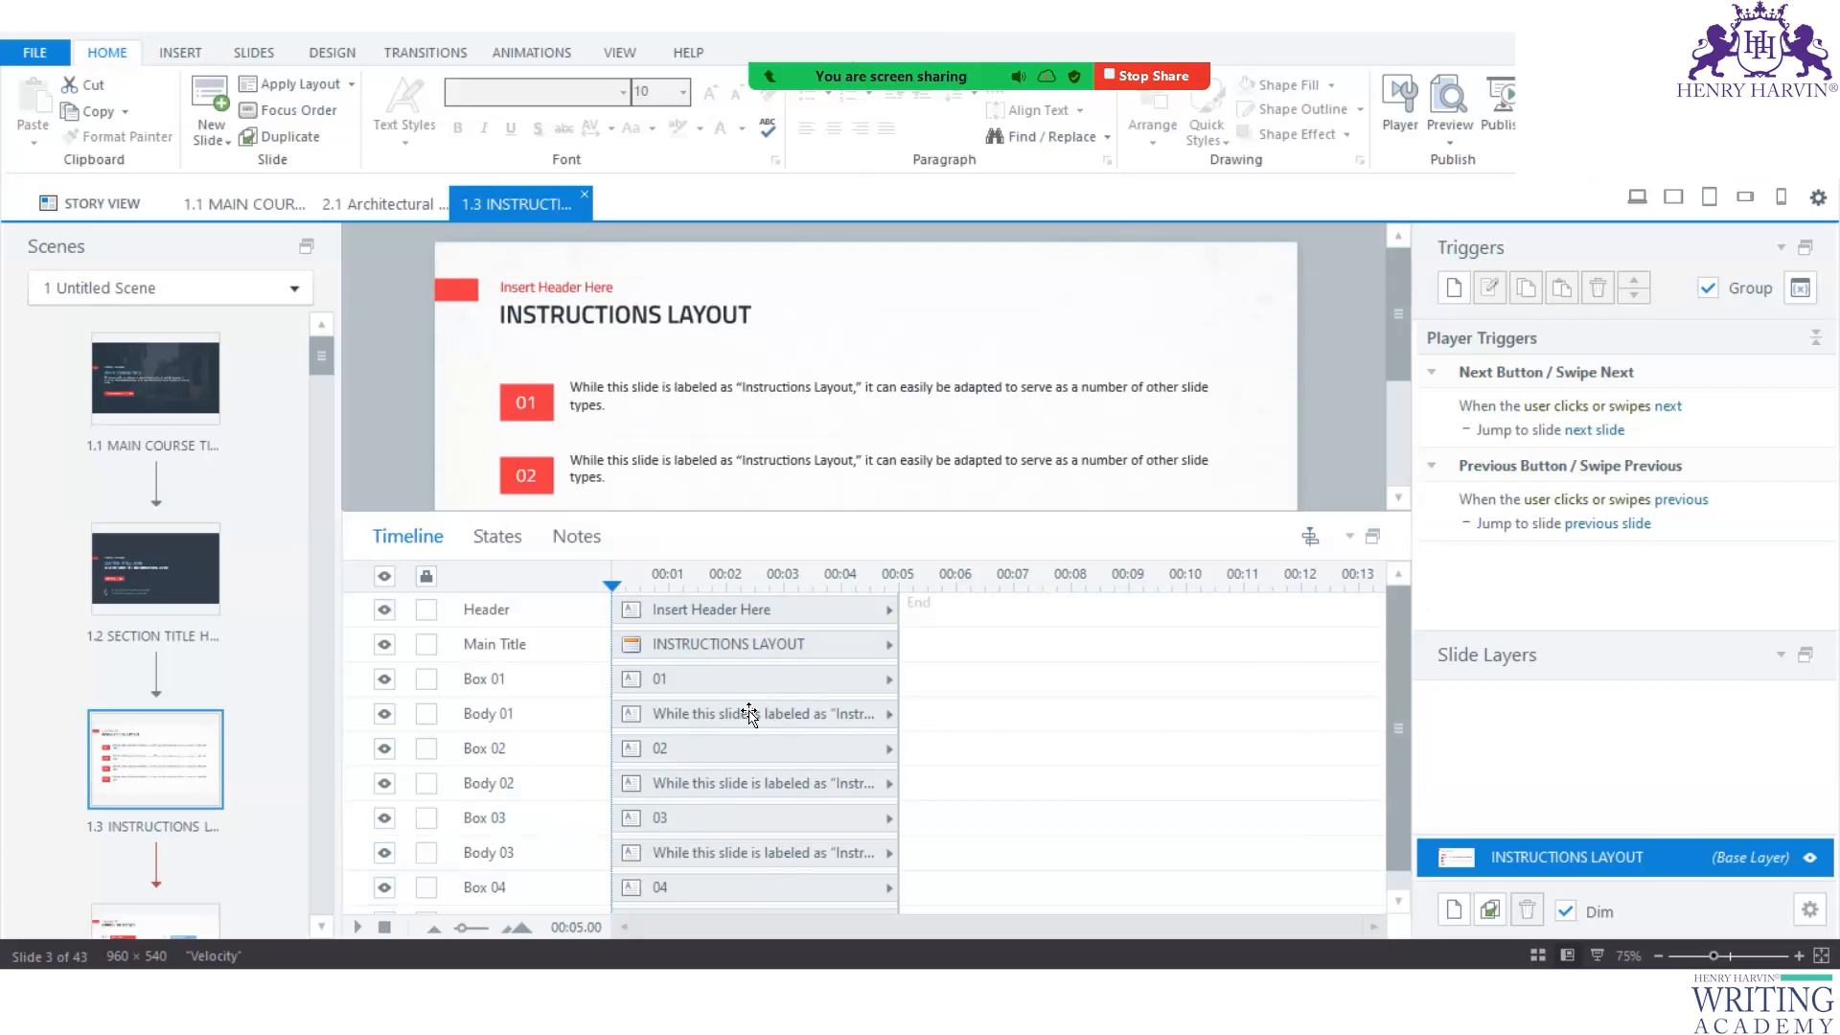
{"action": "left_click", "coordinate": [599, 385]}
{"action": "left_click", "coordinate": [655, 465]}
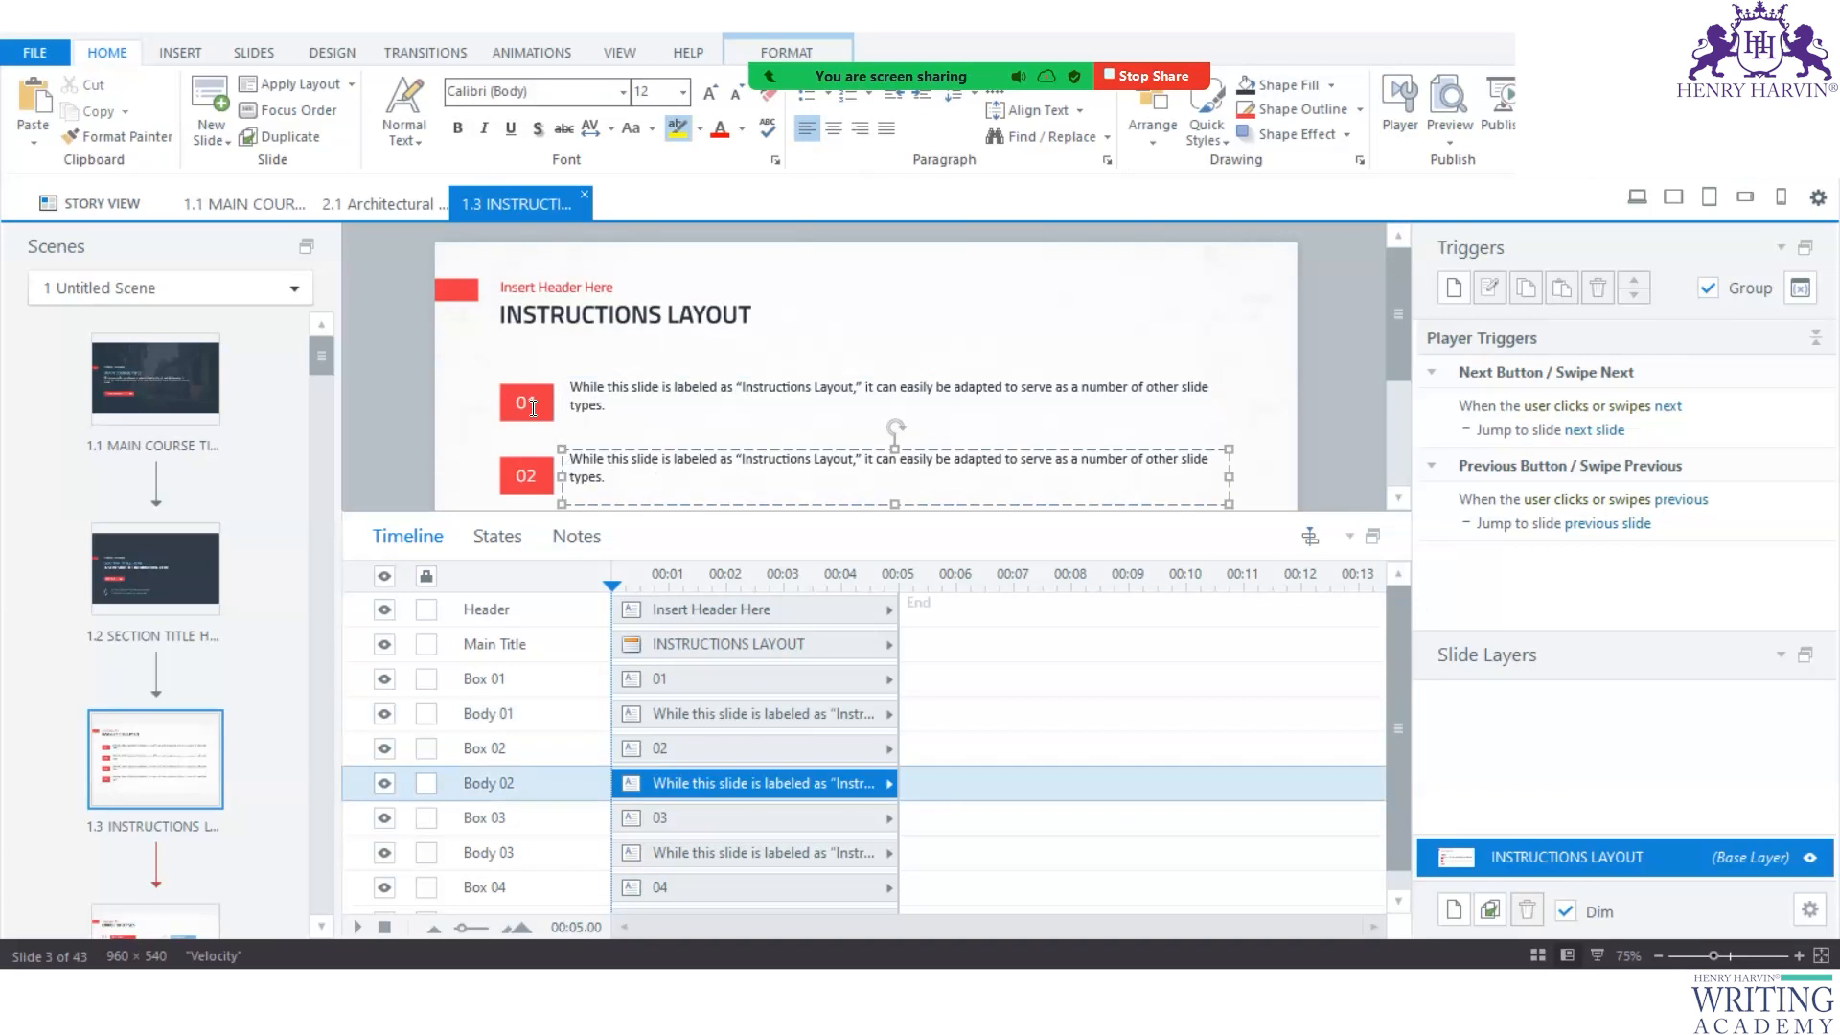
{"action": "left_click", "coordinate": [530, 403]}
{"action": "left_click", "coordinate": [539, 470]}
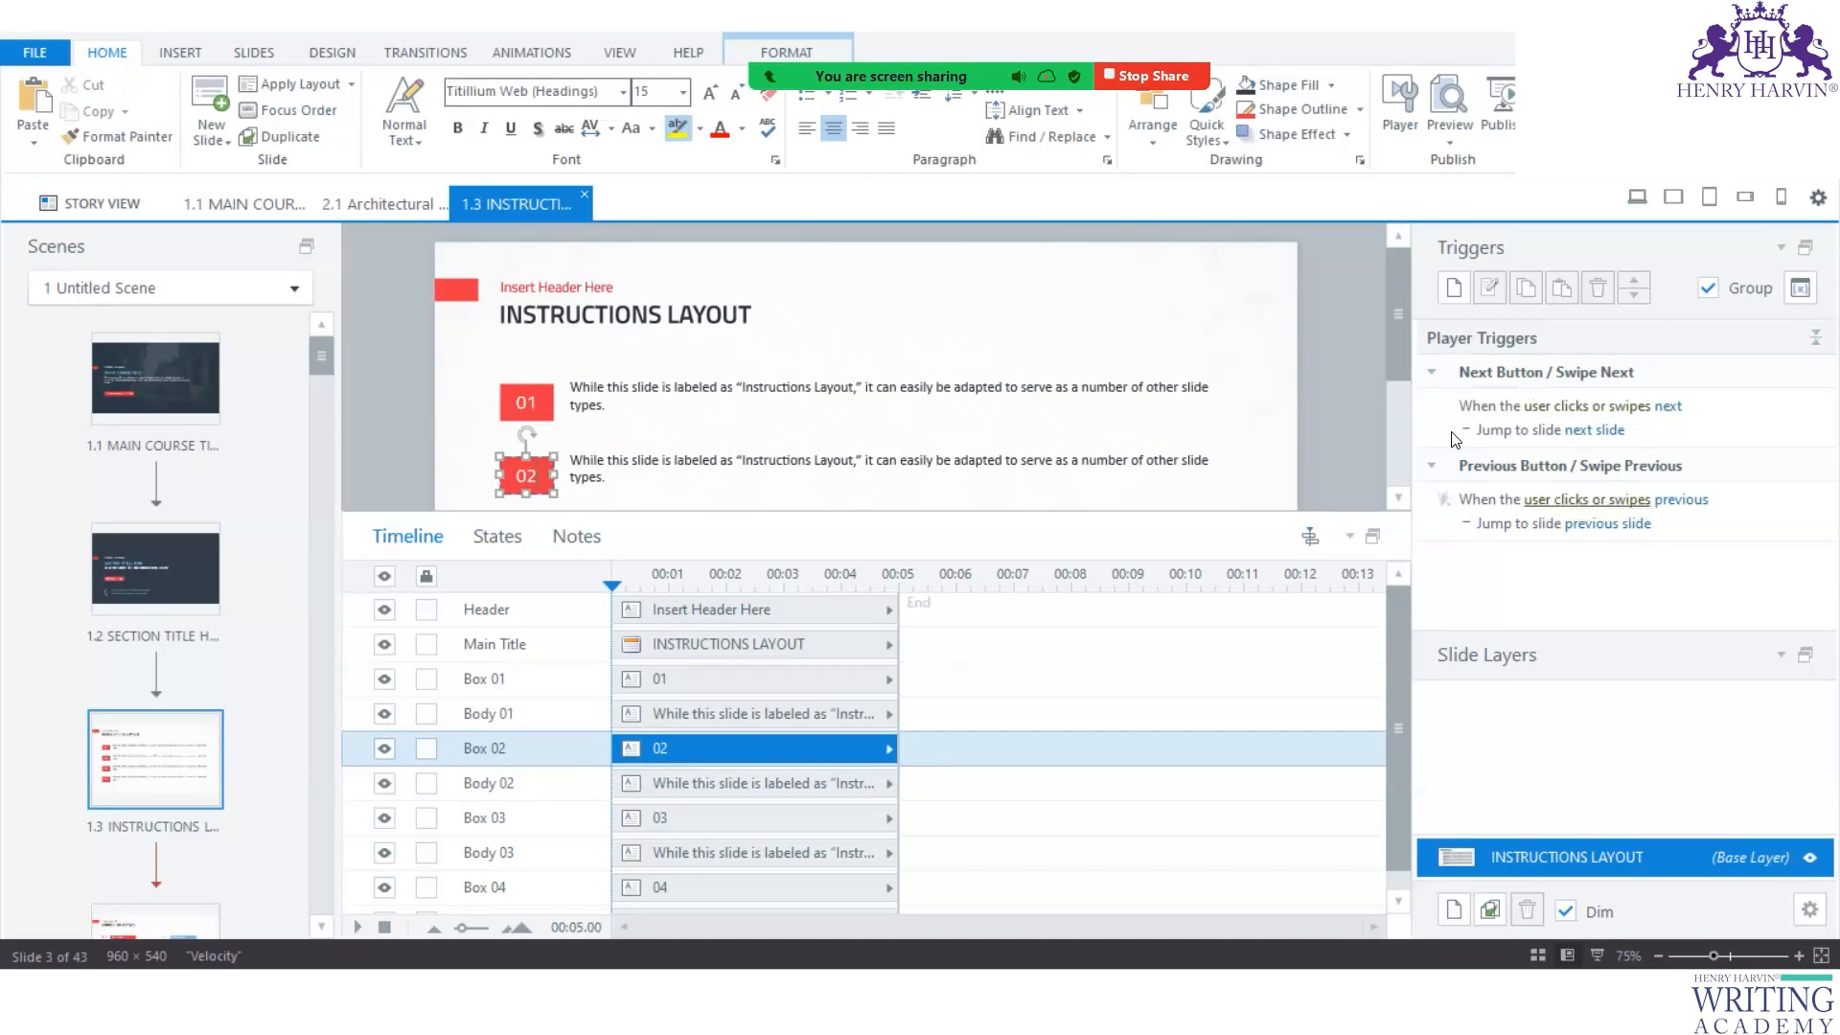
{"action": "left_click_drag", "start_coordinate": [1130, 604], "coordinate": [1131, 682]}
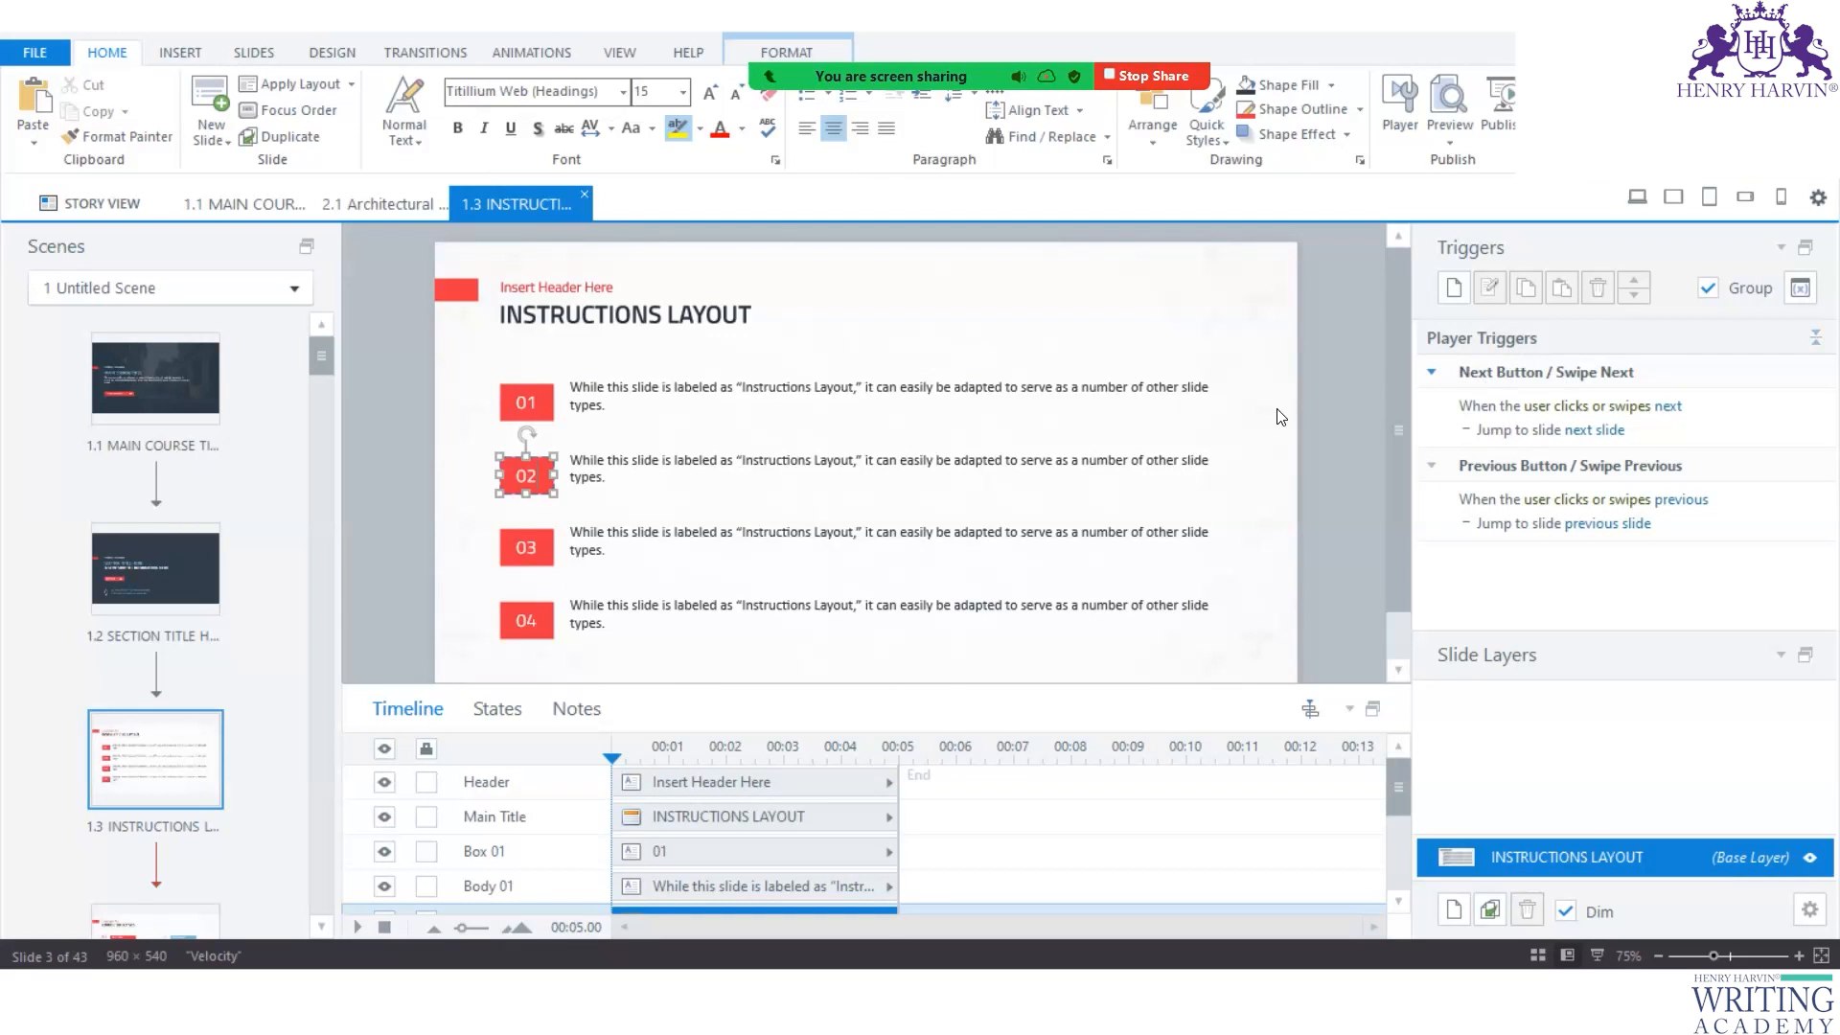
Rename the LESSON 1 text box in the timeline of slide 2.2 COURSE OUTLINE and select the tape shape on the Lesson 2 card.
{"action": "left_click", "coordinate": [376, 205]}
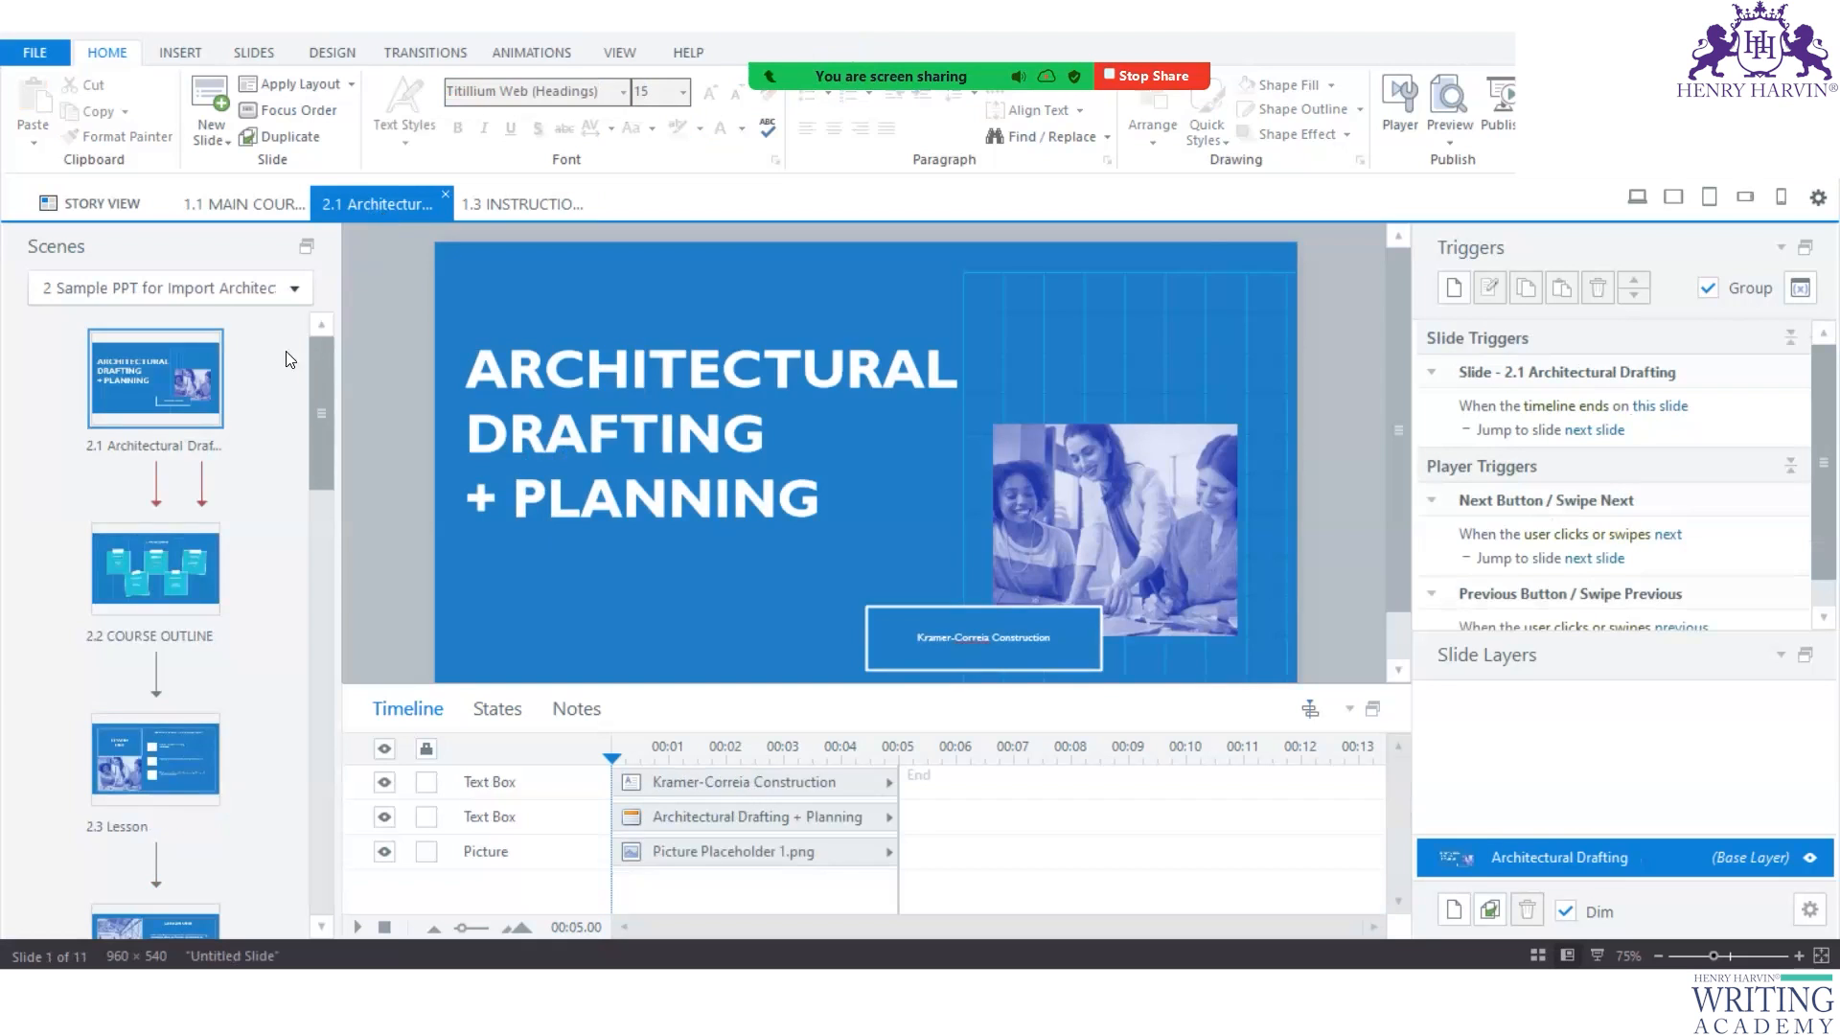
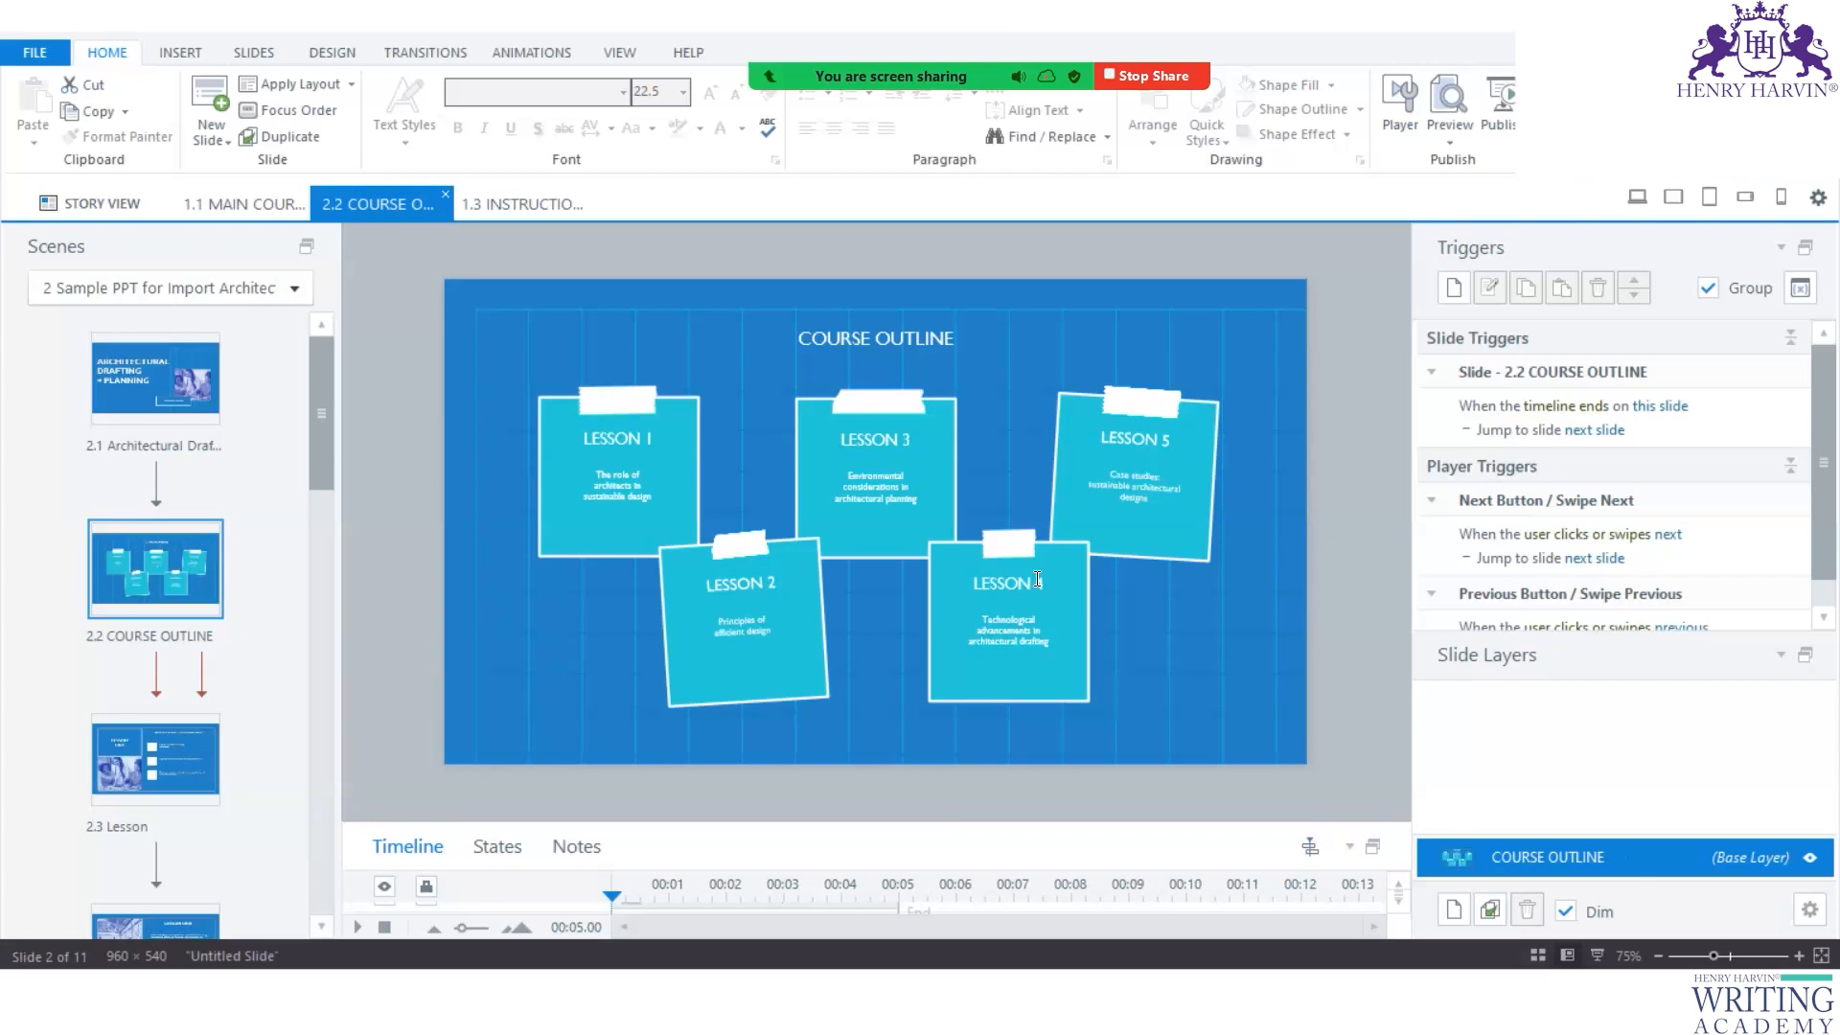
{"action": "left_click", "coordinate": [686, 404]}
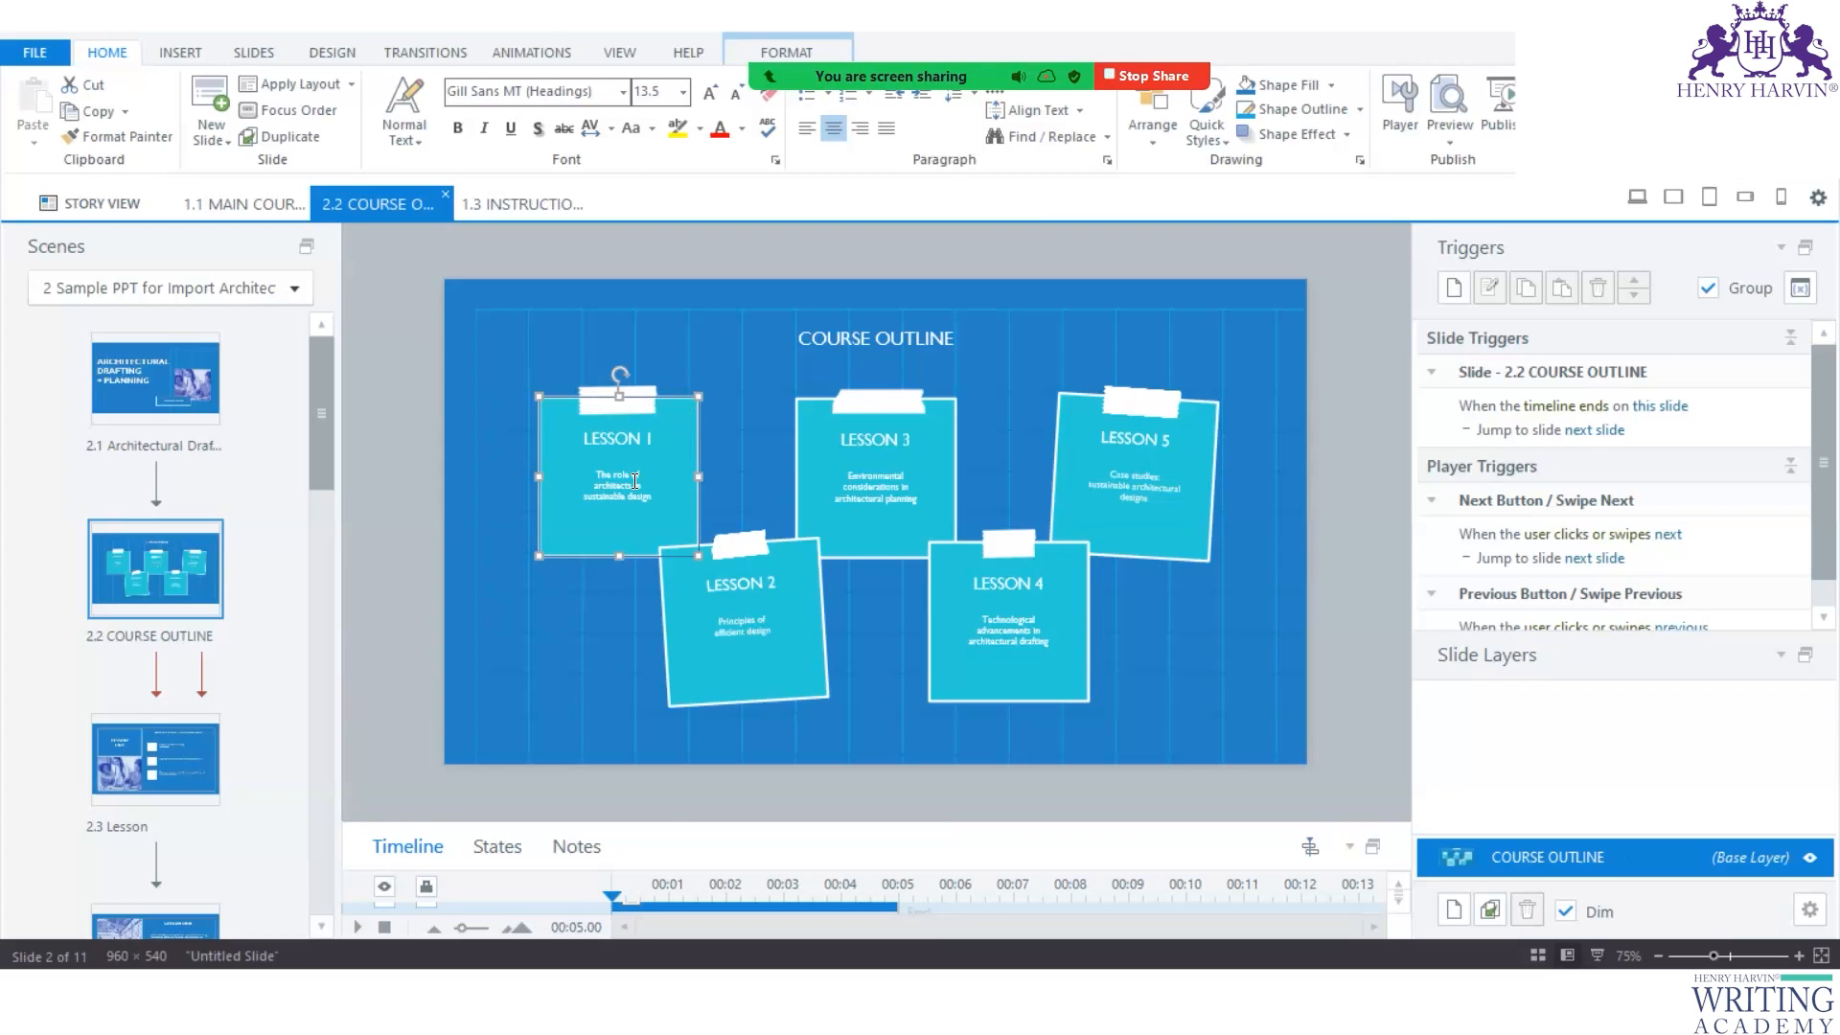
{"action": "left_click_drag", "start_coordinate": [668, 823], "coordinate": [690, 533]}
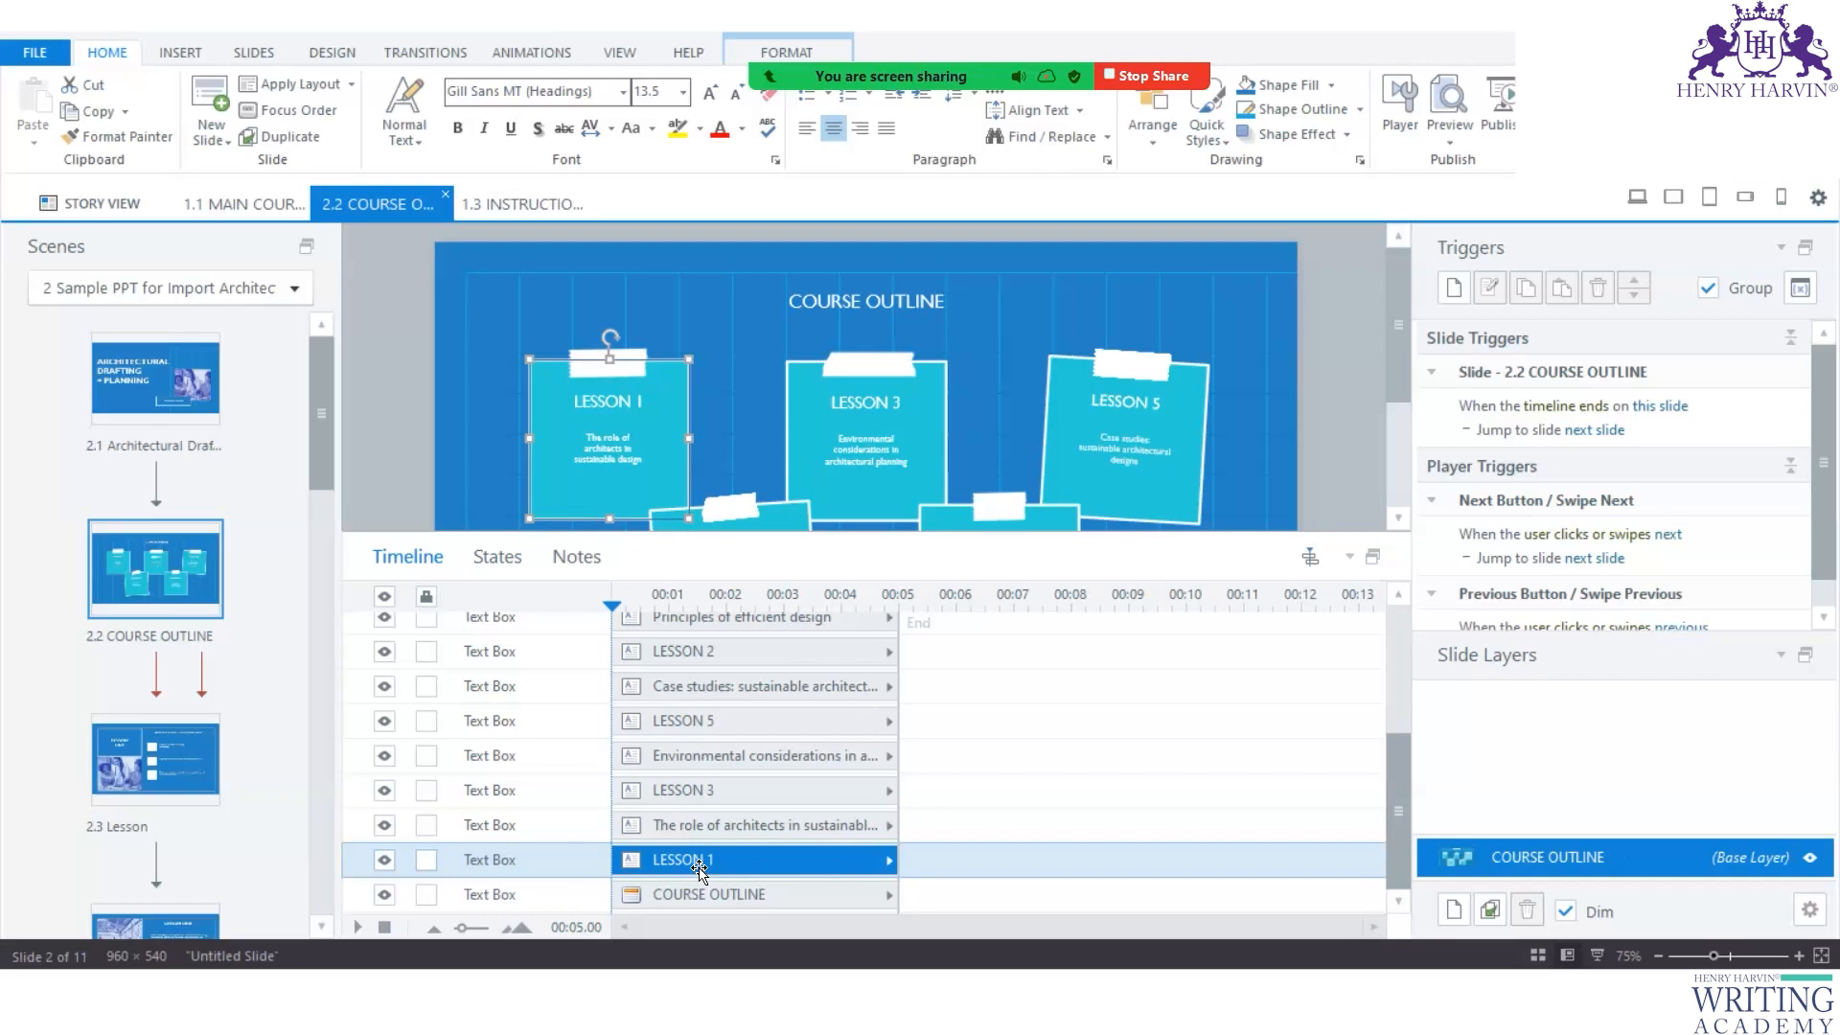
{"action": "double_click", "coordinate": [510, 857]}
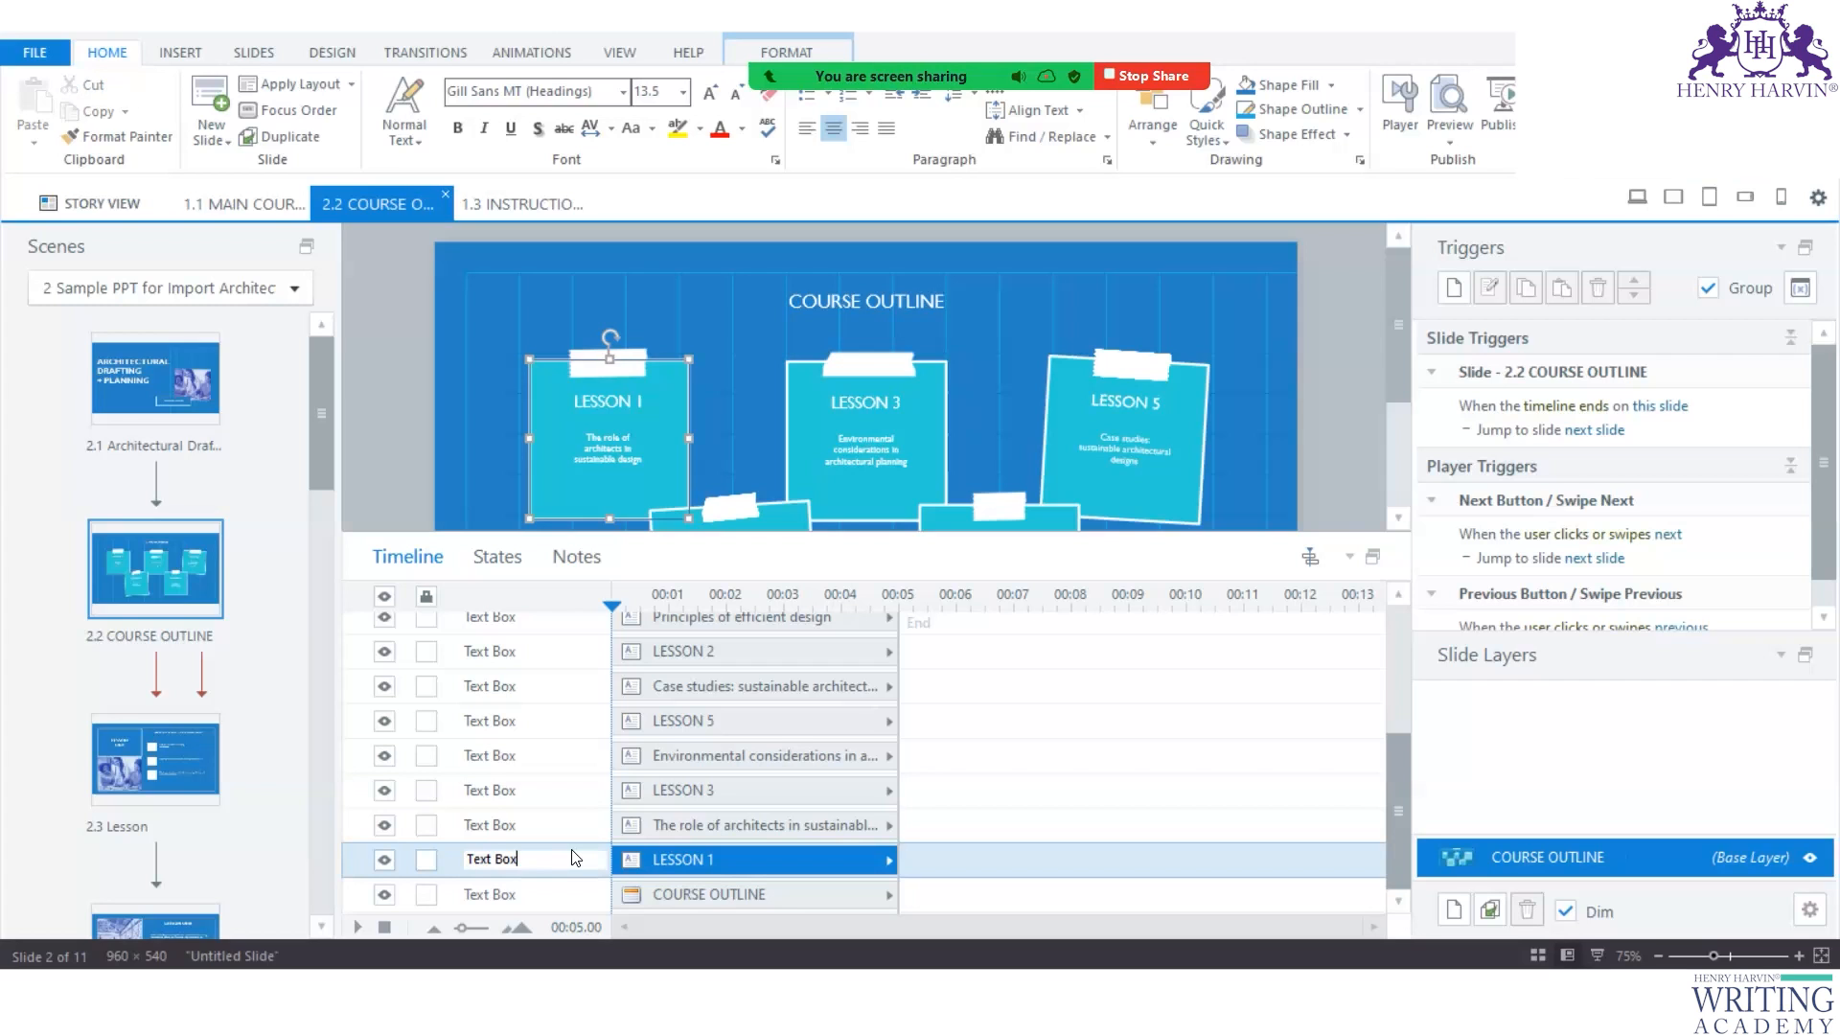
{"action": "type", "text": "Lession"}
{"action": "key", "text": "BackSpace"}
{"action": "key", "text": "BackSpace"}
{"action": "left_click", "coordinate": [848, 446]}
{"action": "left_click", "coordinate": [771, 515]}
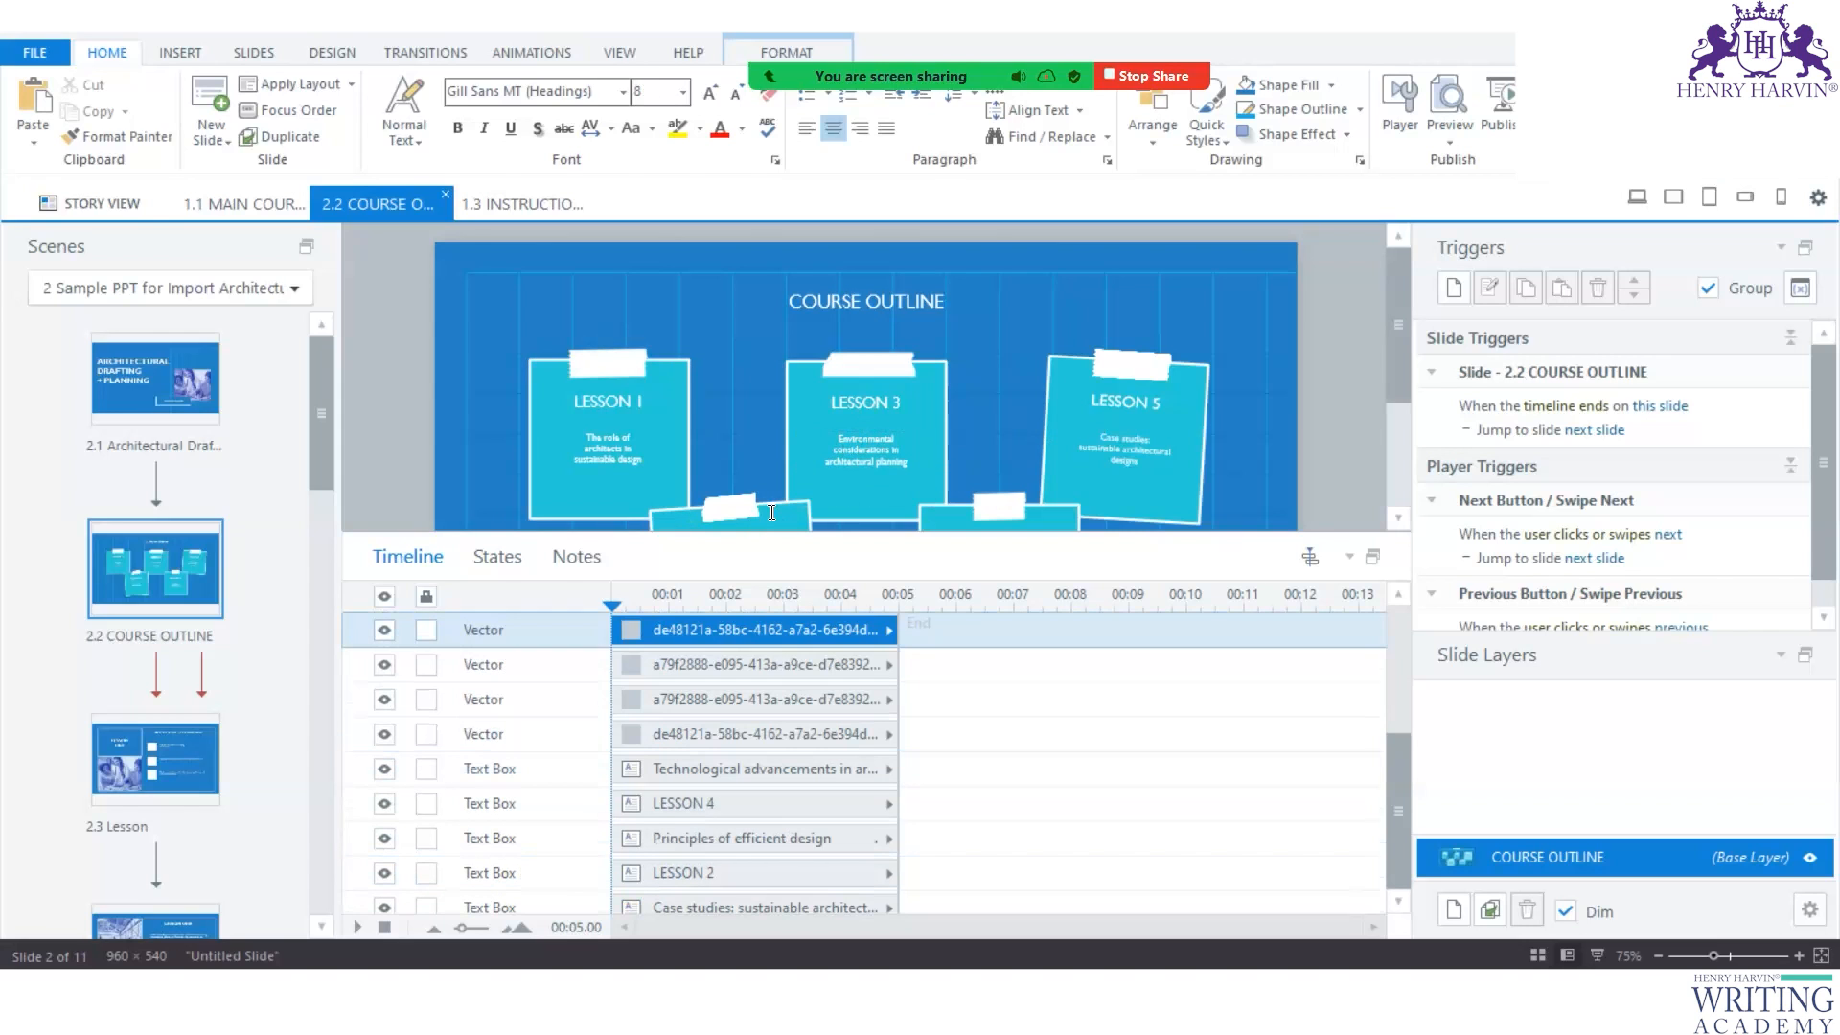
Rename the LESSON 2 text box in the timeline of slide 2.2 COURSE OUTLINE as "Text Box lesson 2".
{"action": "left_click", "coordinate": [776, 525]}
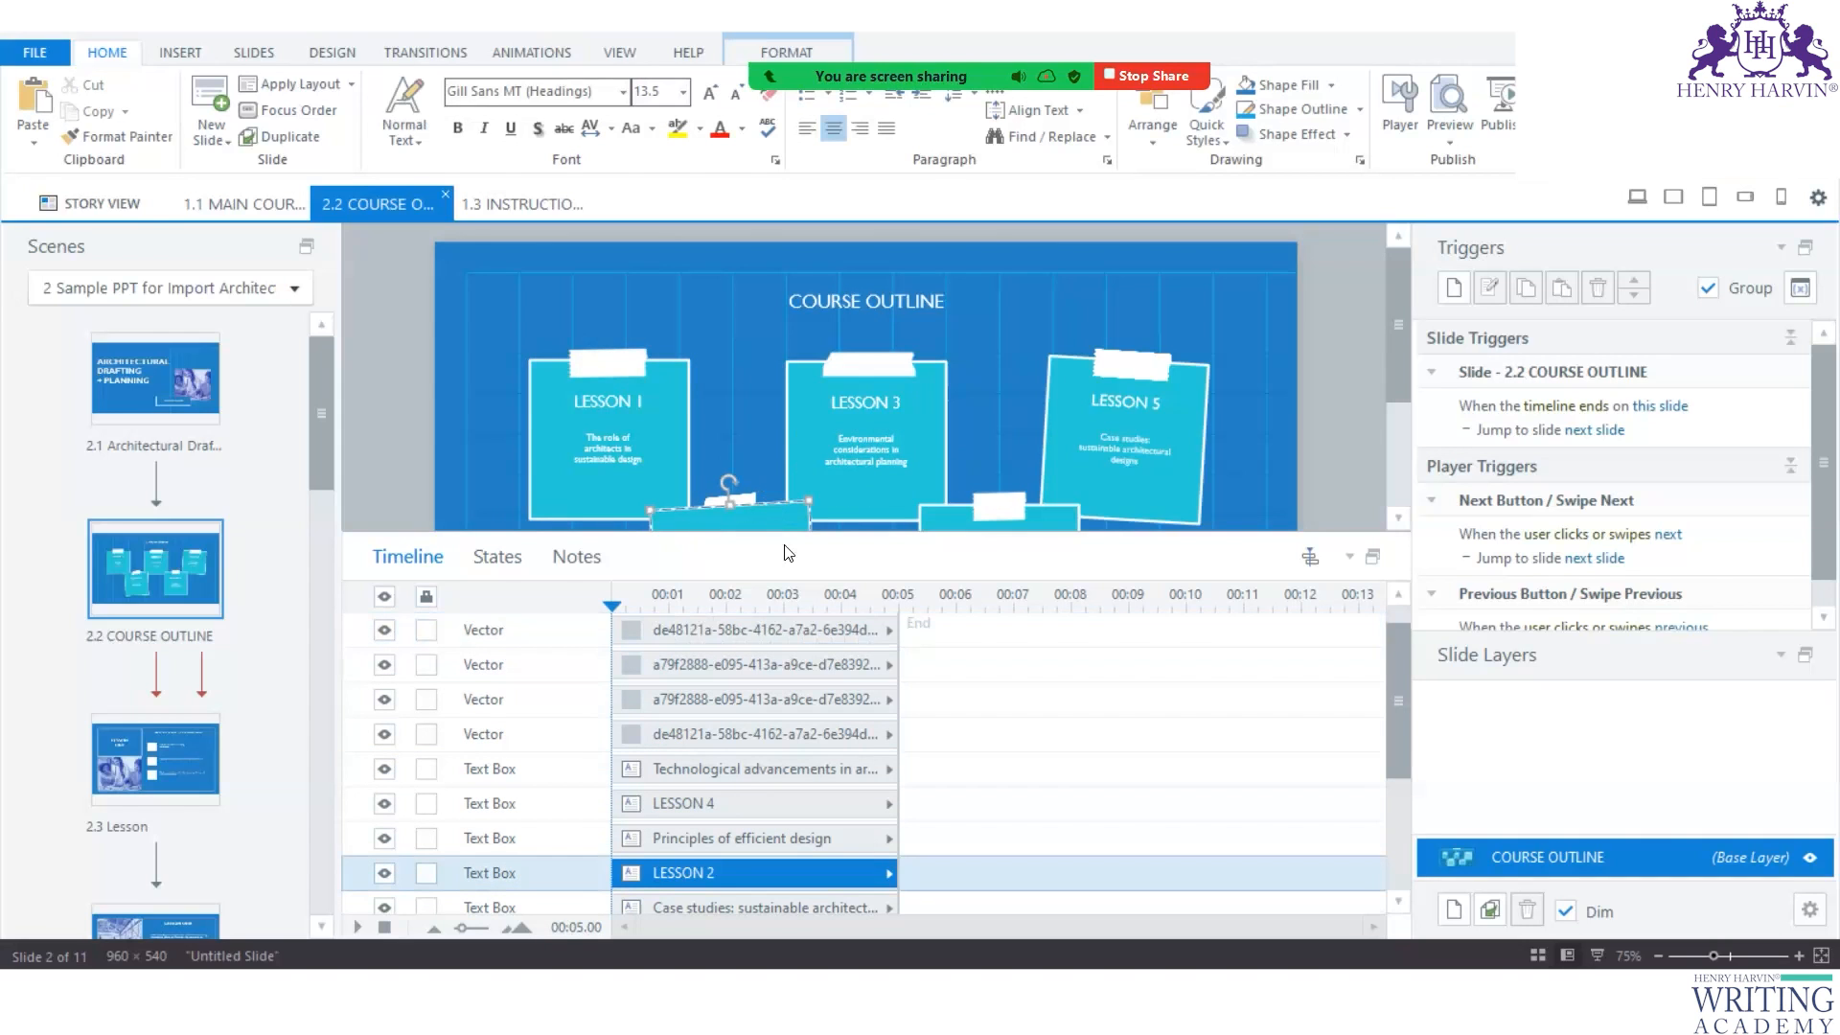
{"action": "double_click", "coordinate": [525, 872]}
{"action": "left_click", "coordinate": [567, 873]}
{"action": "type", "text": "lesson 2"}
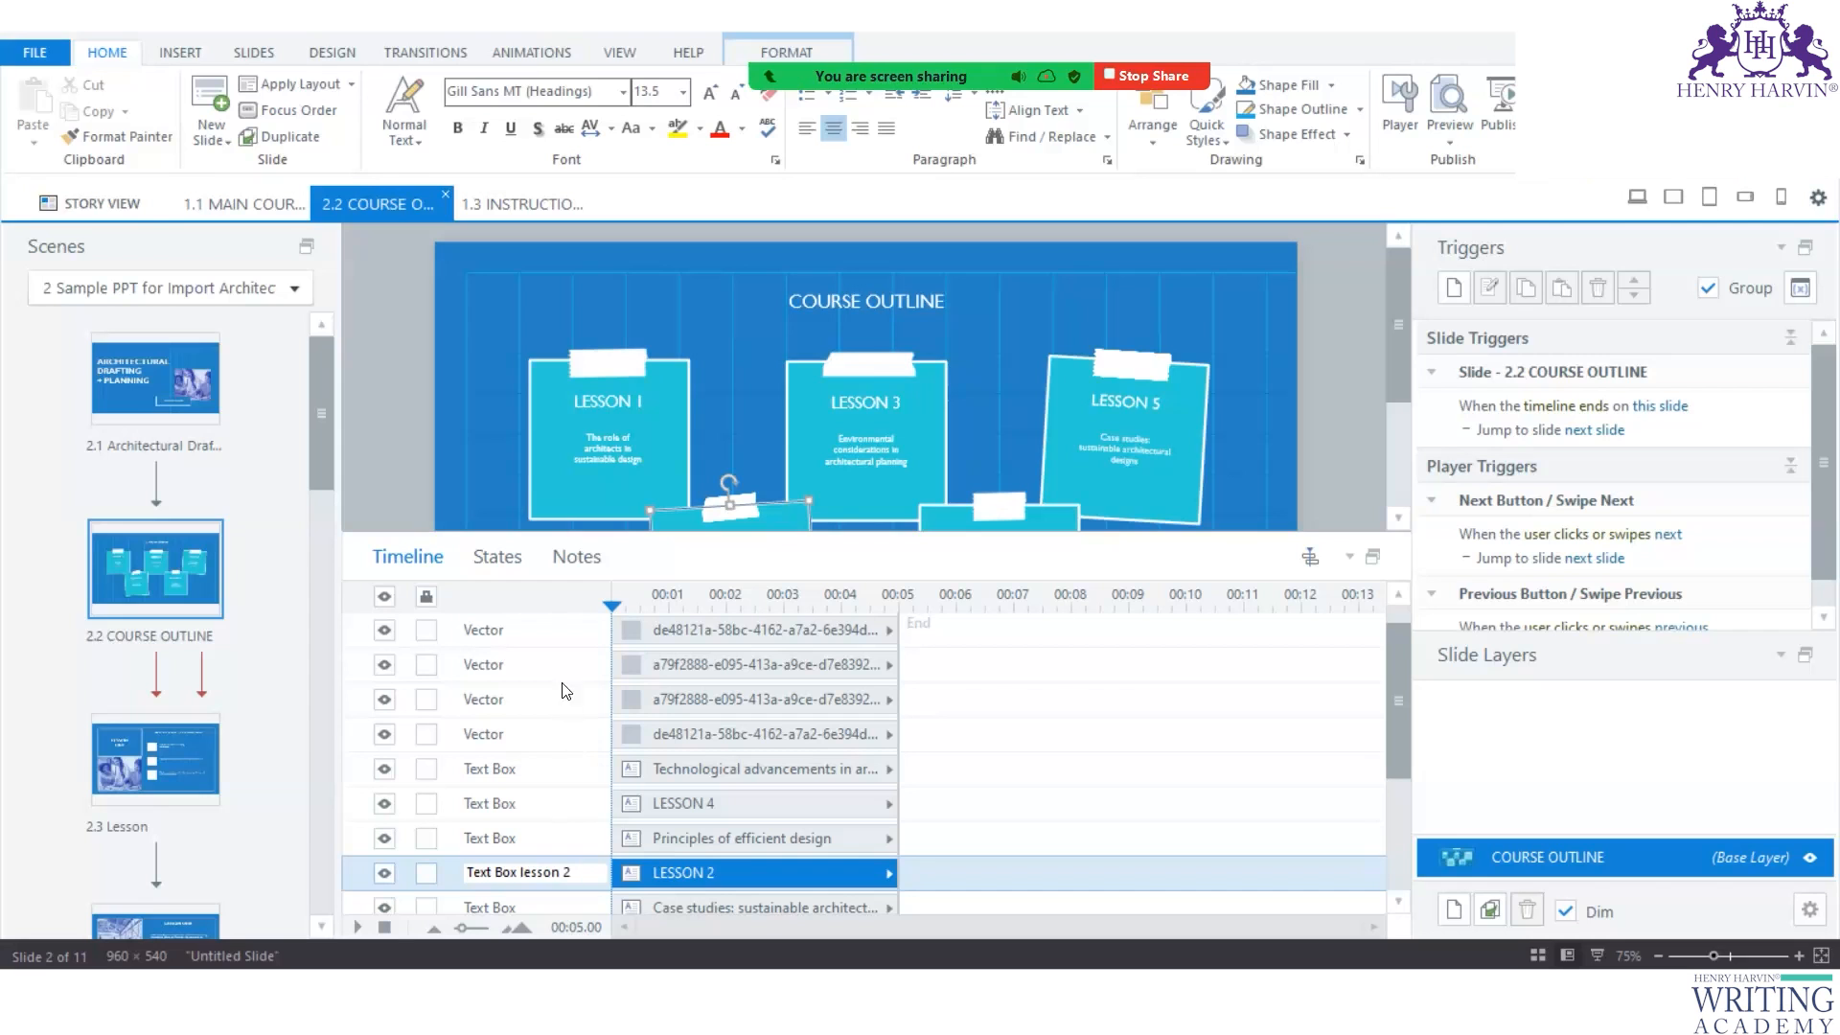
Enlarge the timeline to review the renamed text boxes and select the LESSON 1 entry.
{"action": "left_click", "coordinate": [497, 416]}
{"action": "left_click_drag", "start_coordinate": [497, 415], "coordinate": [497, 418]}
{"action": "scroll", "coordinate": [630, 839], "scroll_direction": "down", "scroll_amount": 3}
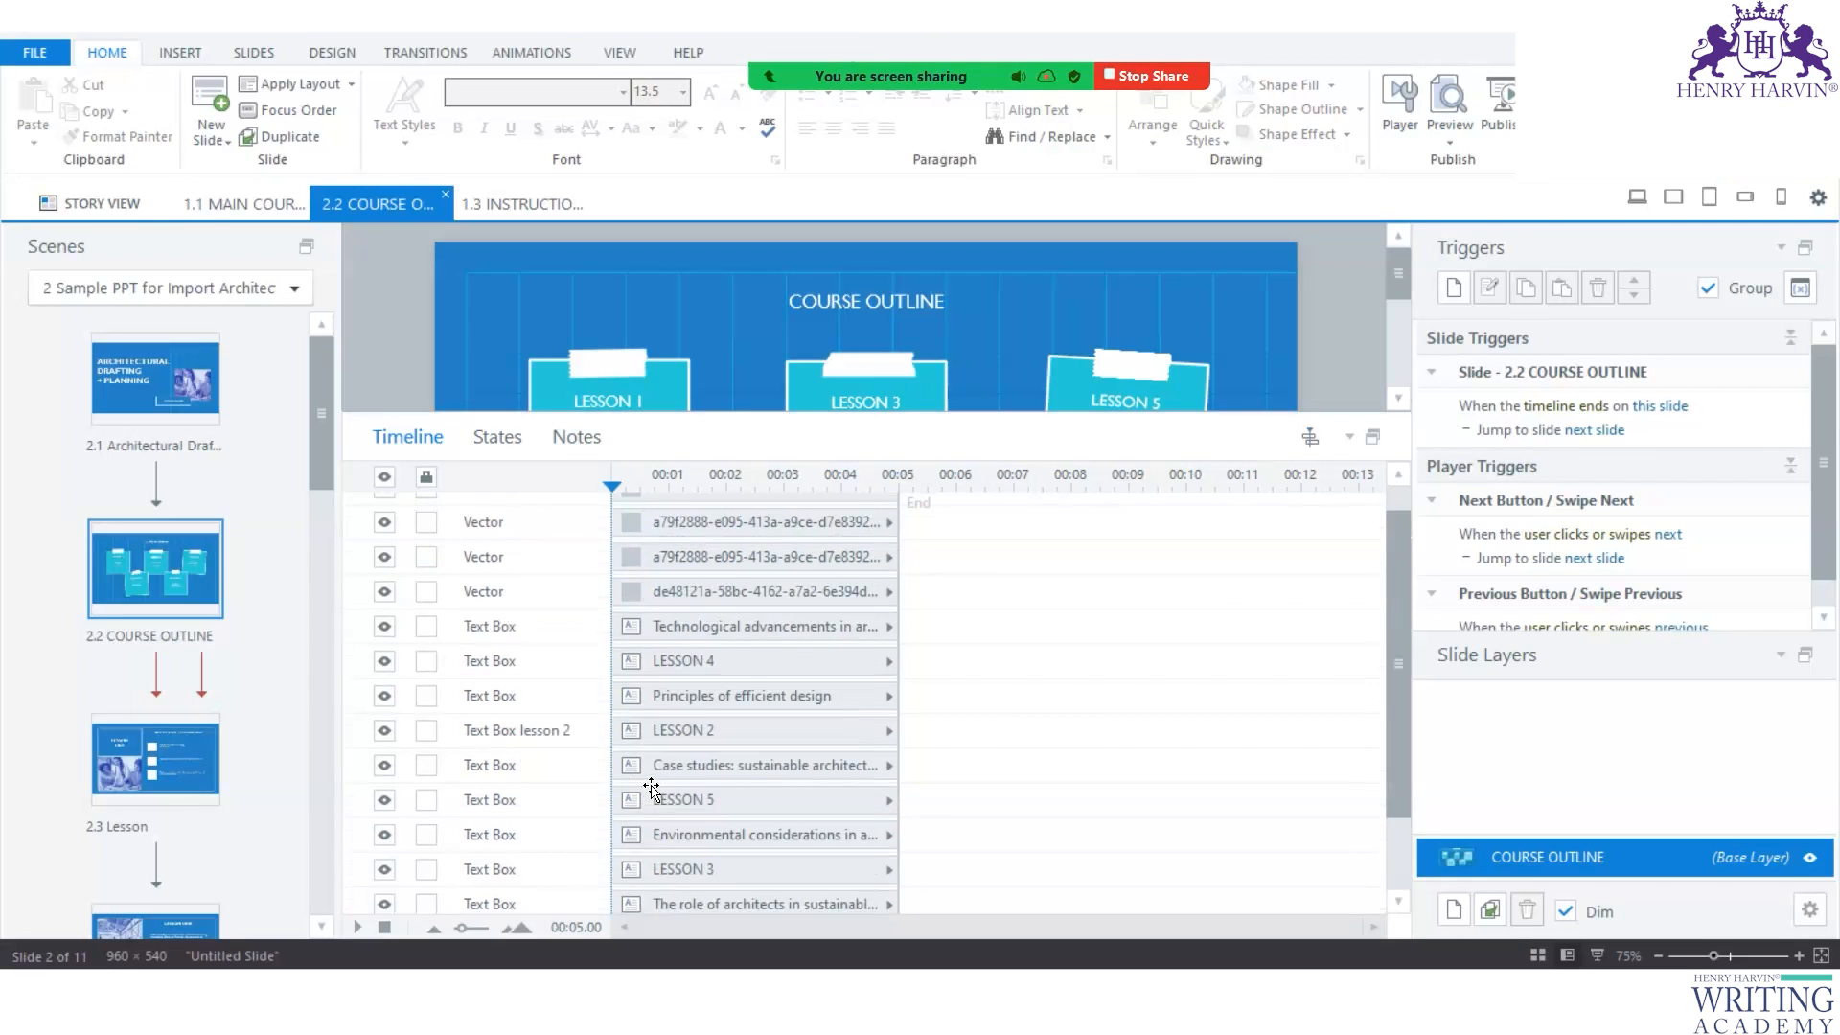
{"action": "left_click", "coordinate": [529, 871]}
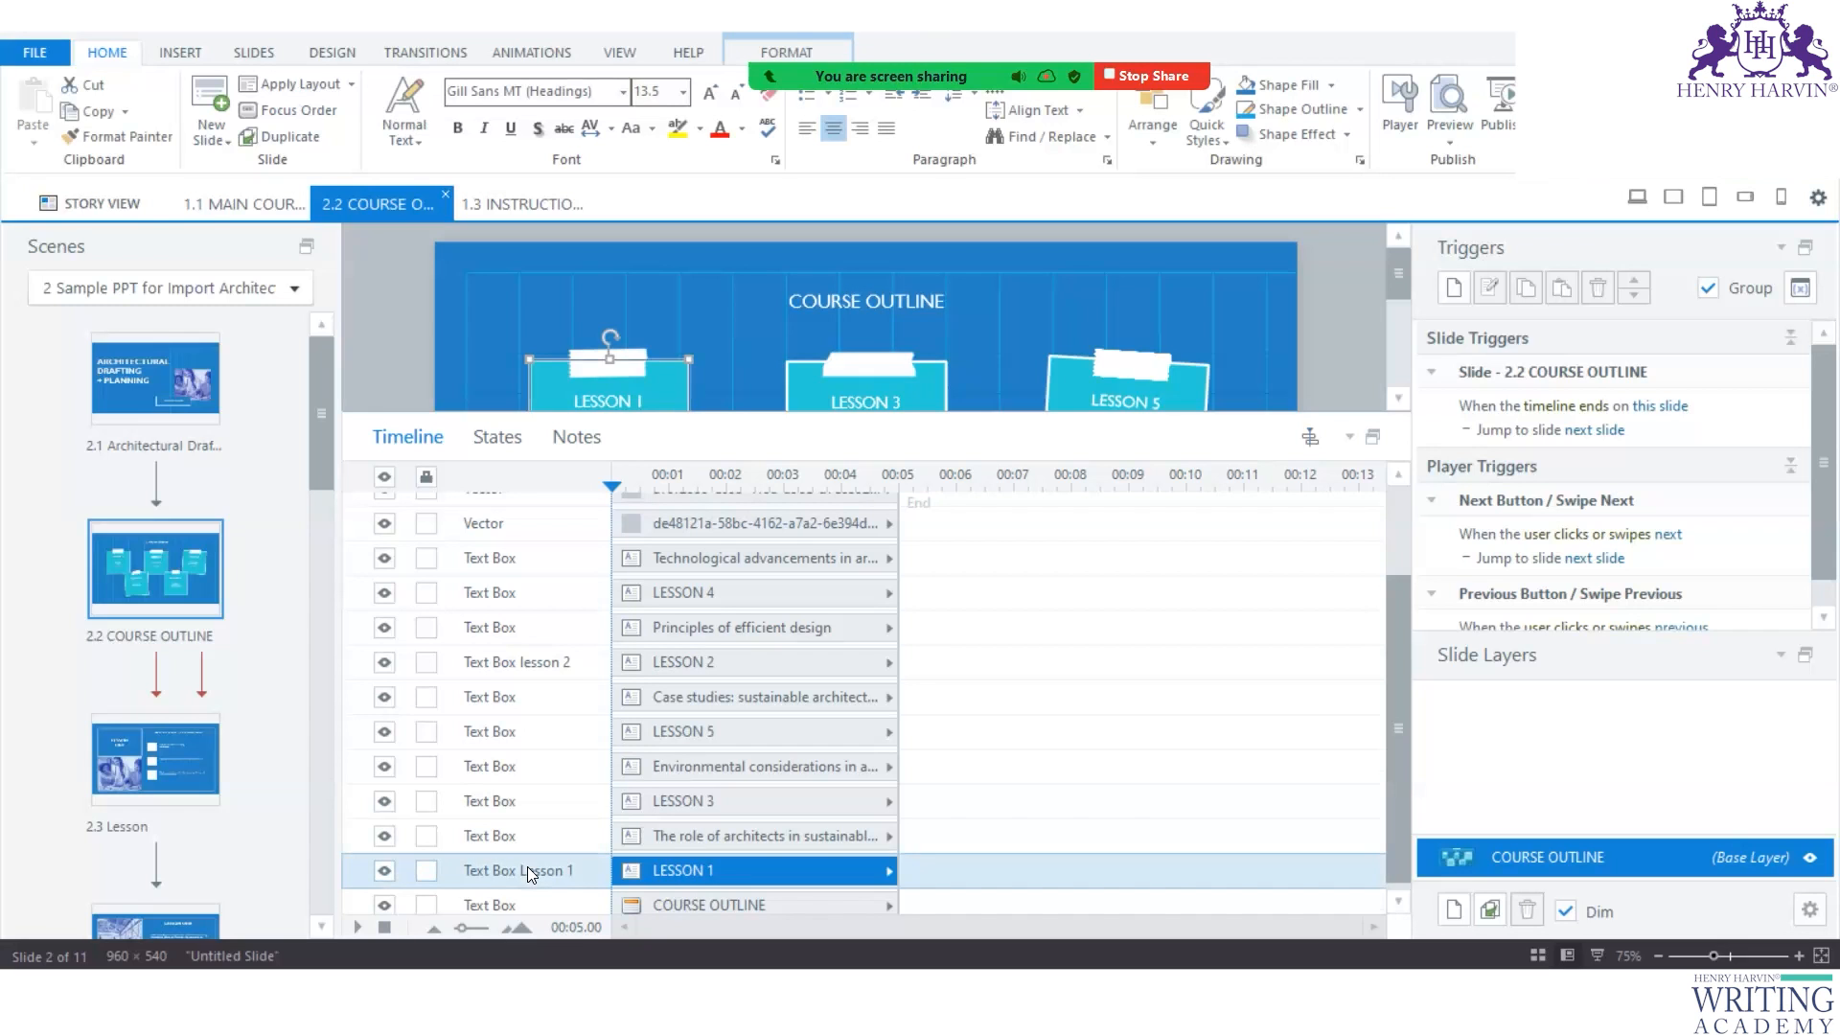
Open slide 2.4 Lesson One to check its content, and return to slide 2.2 COURSE OUTLINE.
{"action": "scroll", "coordinate": [120, 803], "scroll_direction": "down", "scroll_amount": 3}
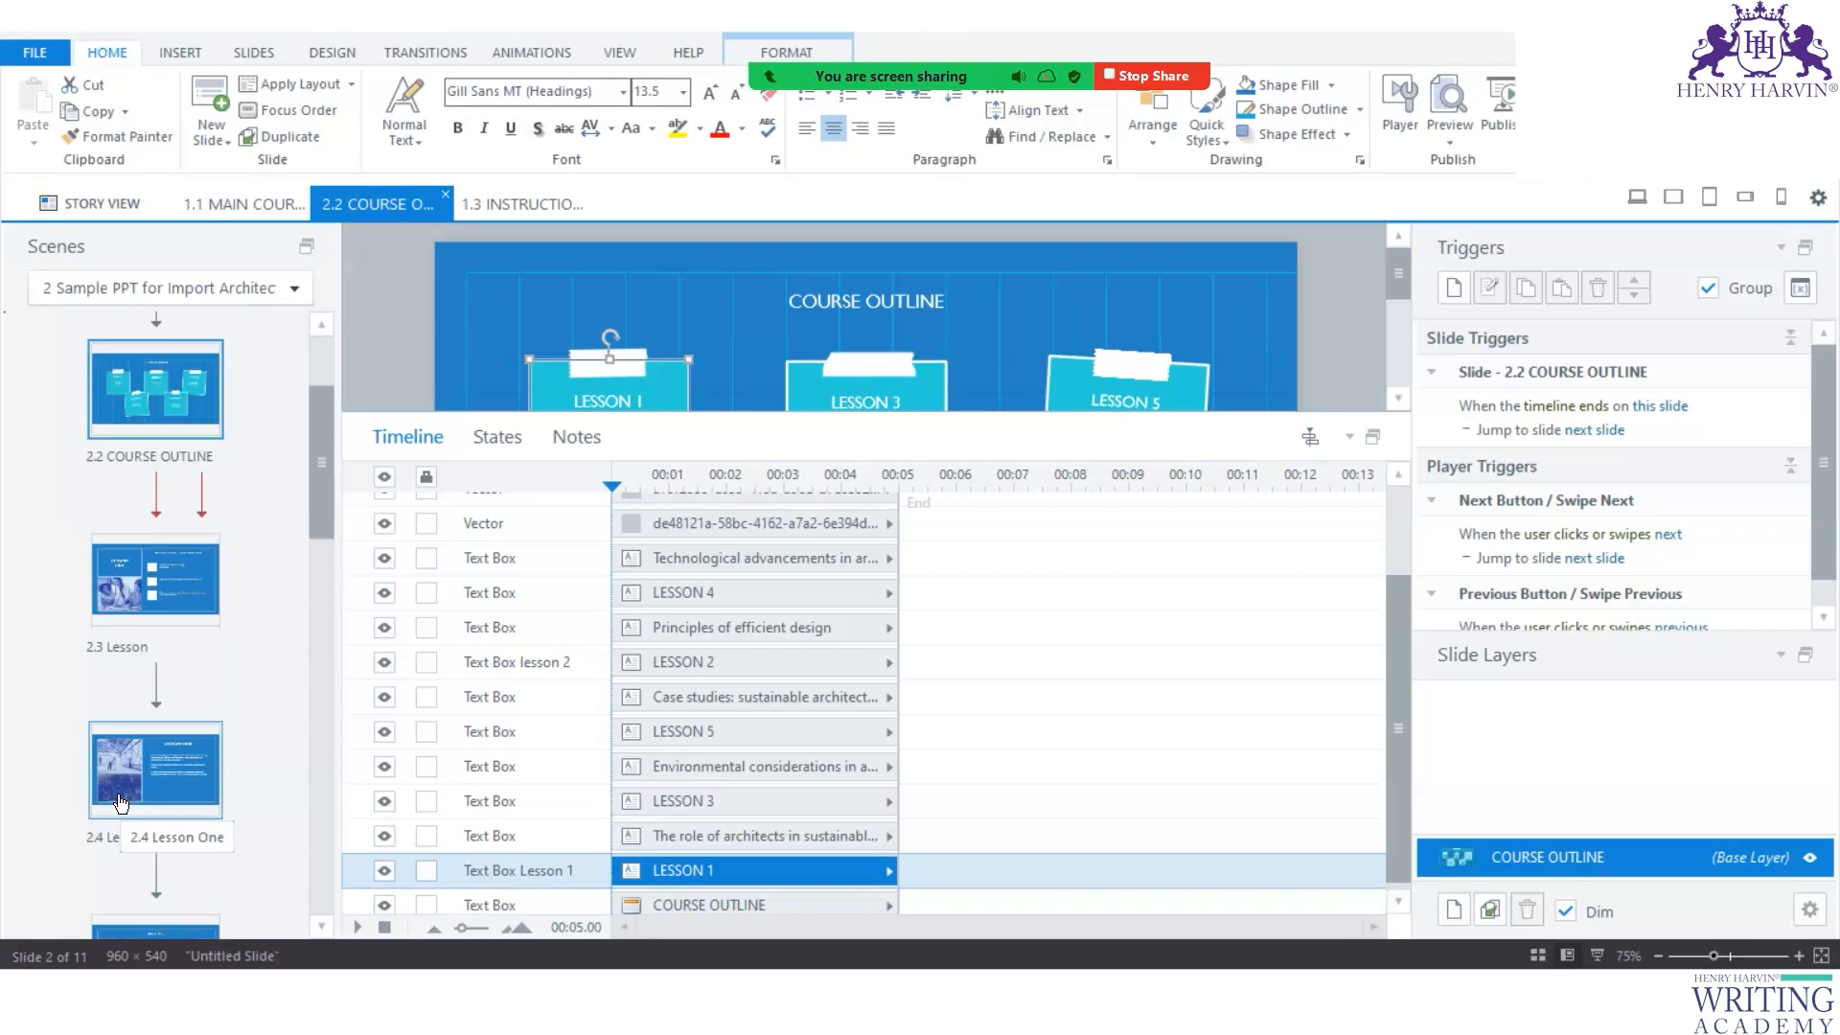
{"action": "scroll", "coordinate": [122, 803], "scroll_direction": "down", "scroll_amount": 4}
{"action": "left_click", "coordinate": [153, 500]}
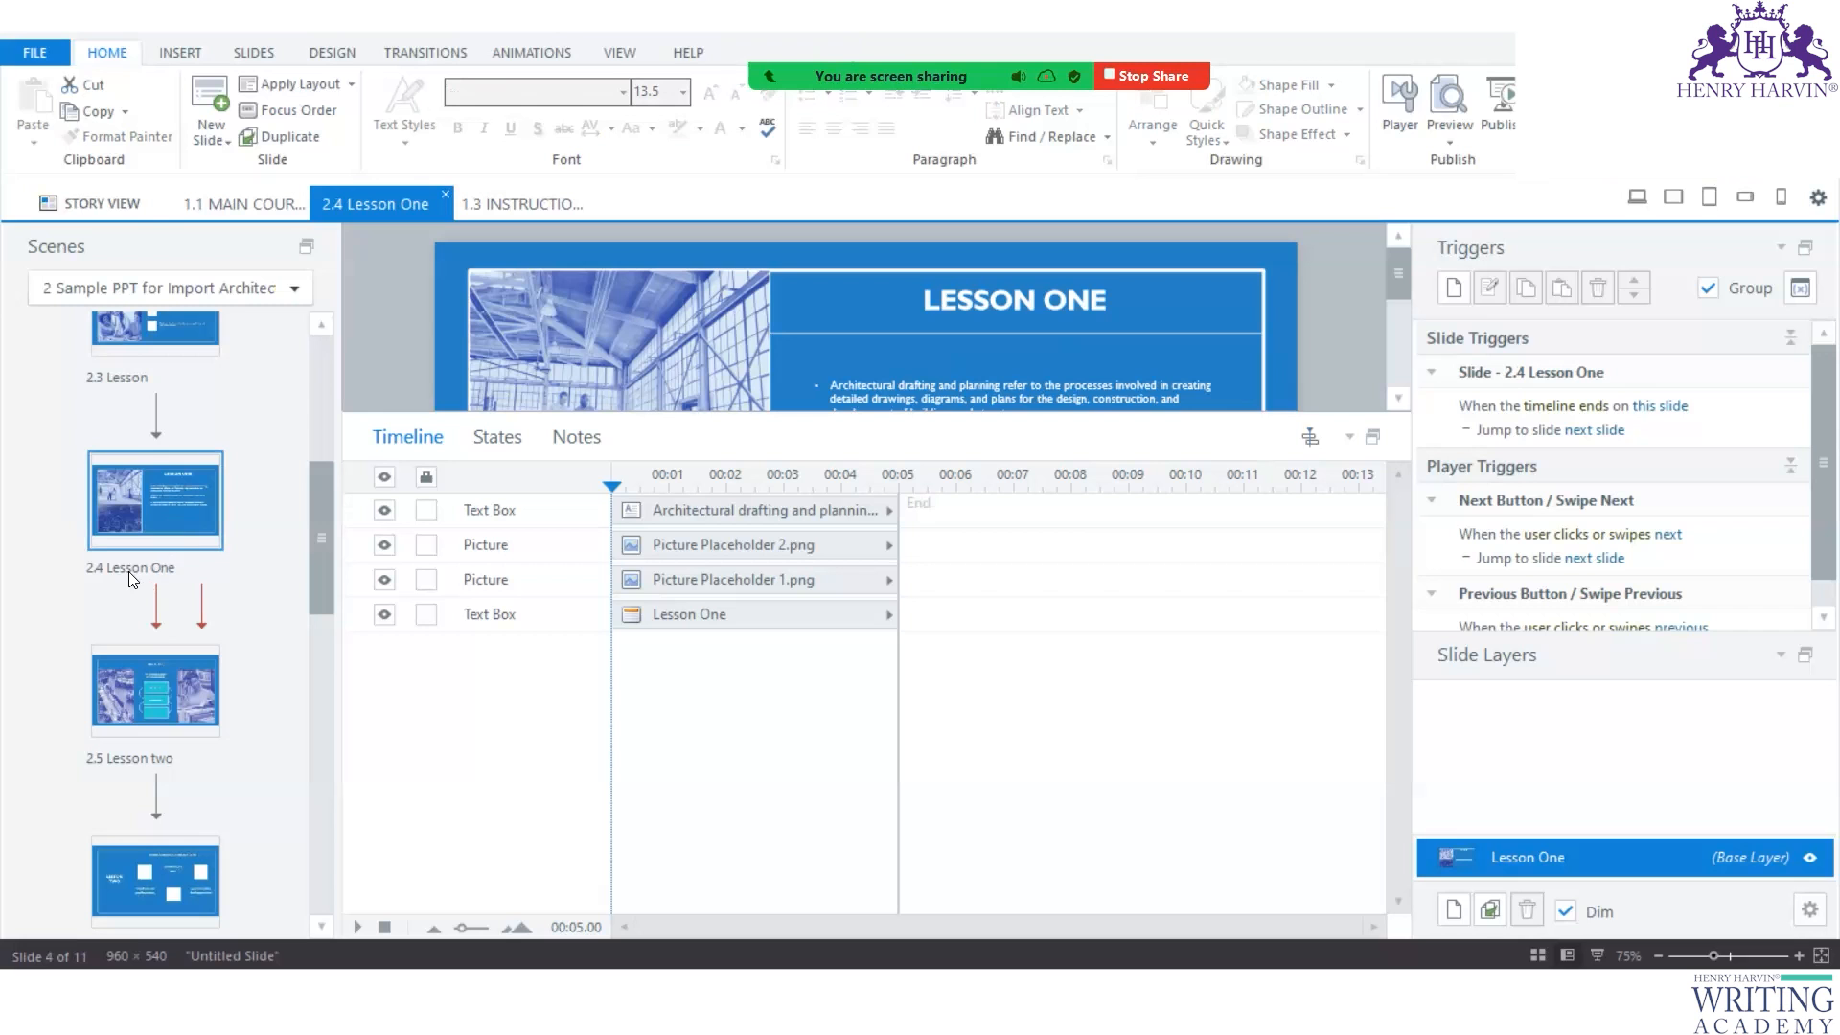
{"action": "scroll", "coordinate": [172, 511], "scroll_direction": "up", "scroll_amount": 6}
{"action": "left_click", "coordinate": [172, 511]}
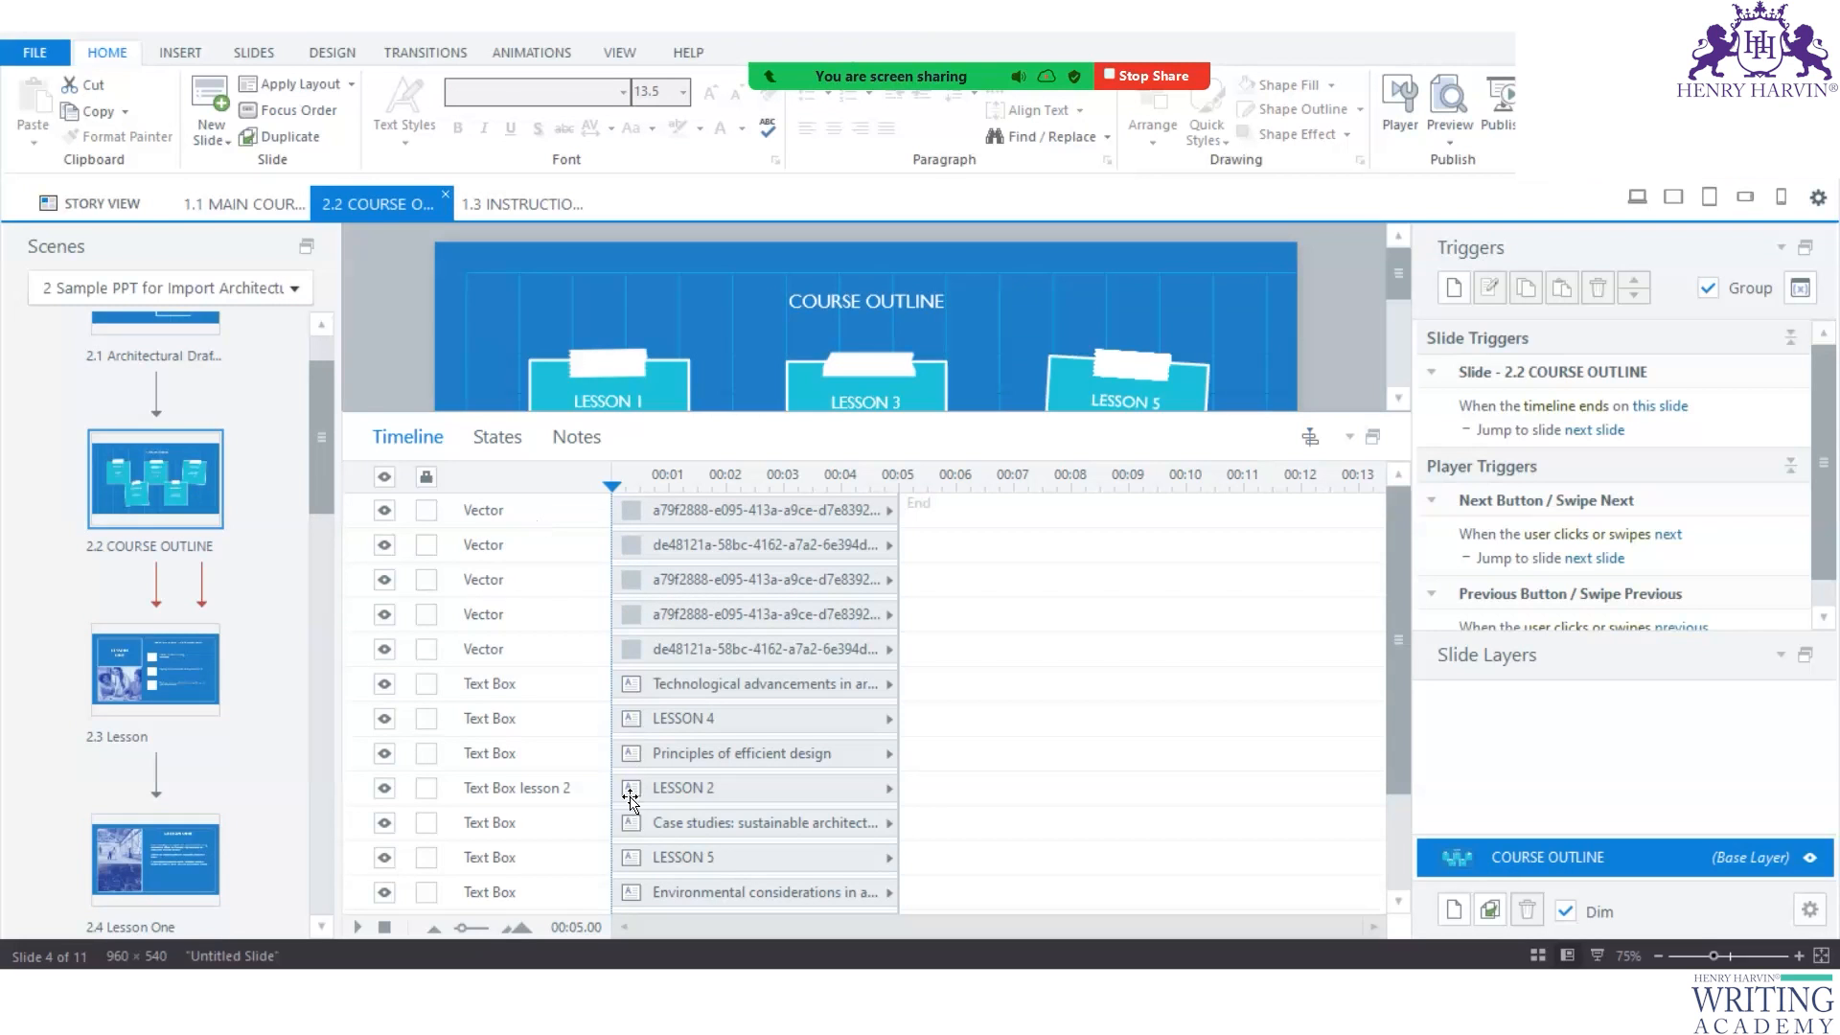
Start a new trigger for Text Box Lesson 1 with the action Jump to slide 2.4 Lesson One.
{"action": "scroll", "coordinate": [578, 845], "scroll_direction": "down", "scroll_amount": 4}
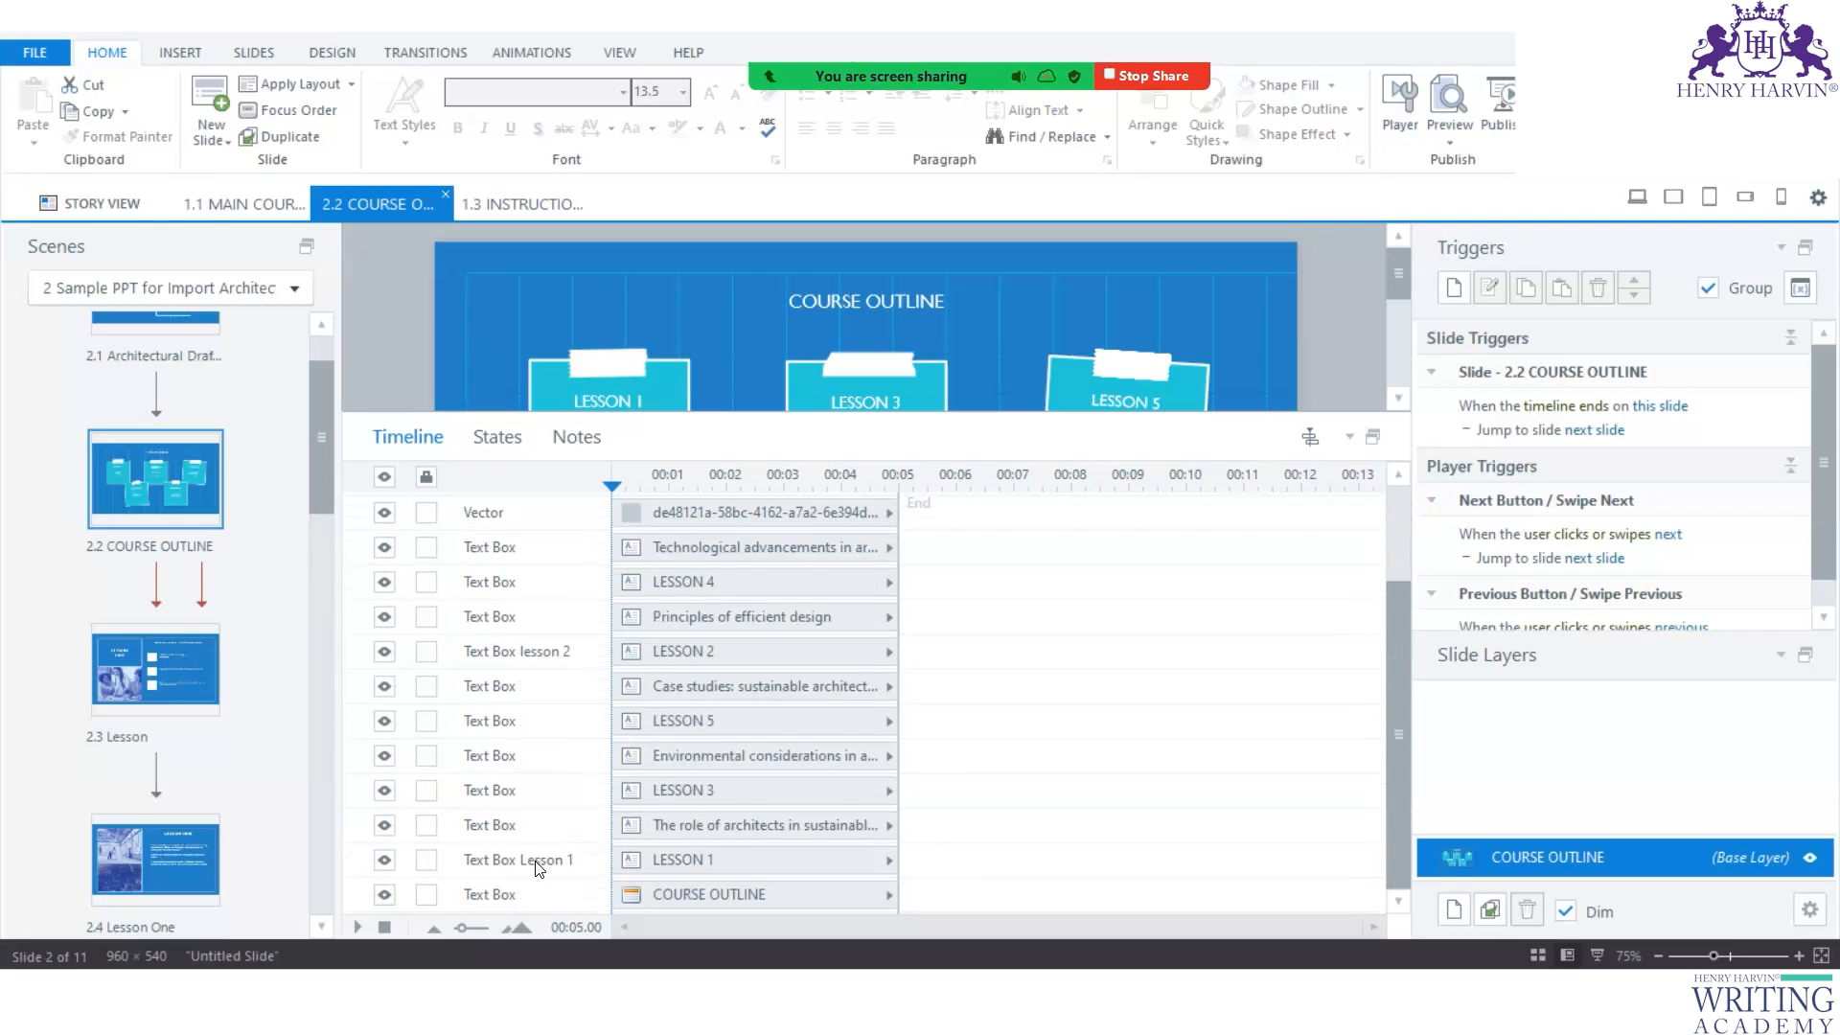
{"action": "left_click", "coordinate": [539, 860]}
{"action": "left_click_drag", "start_coordinate": [664, 416], "coordinate": [664, 544]}
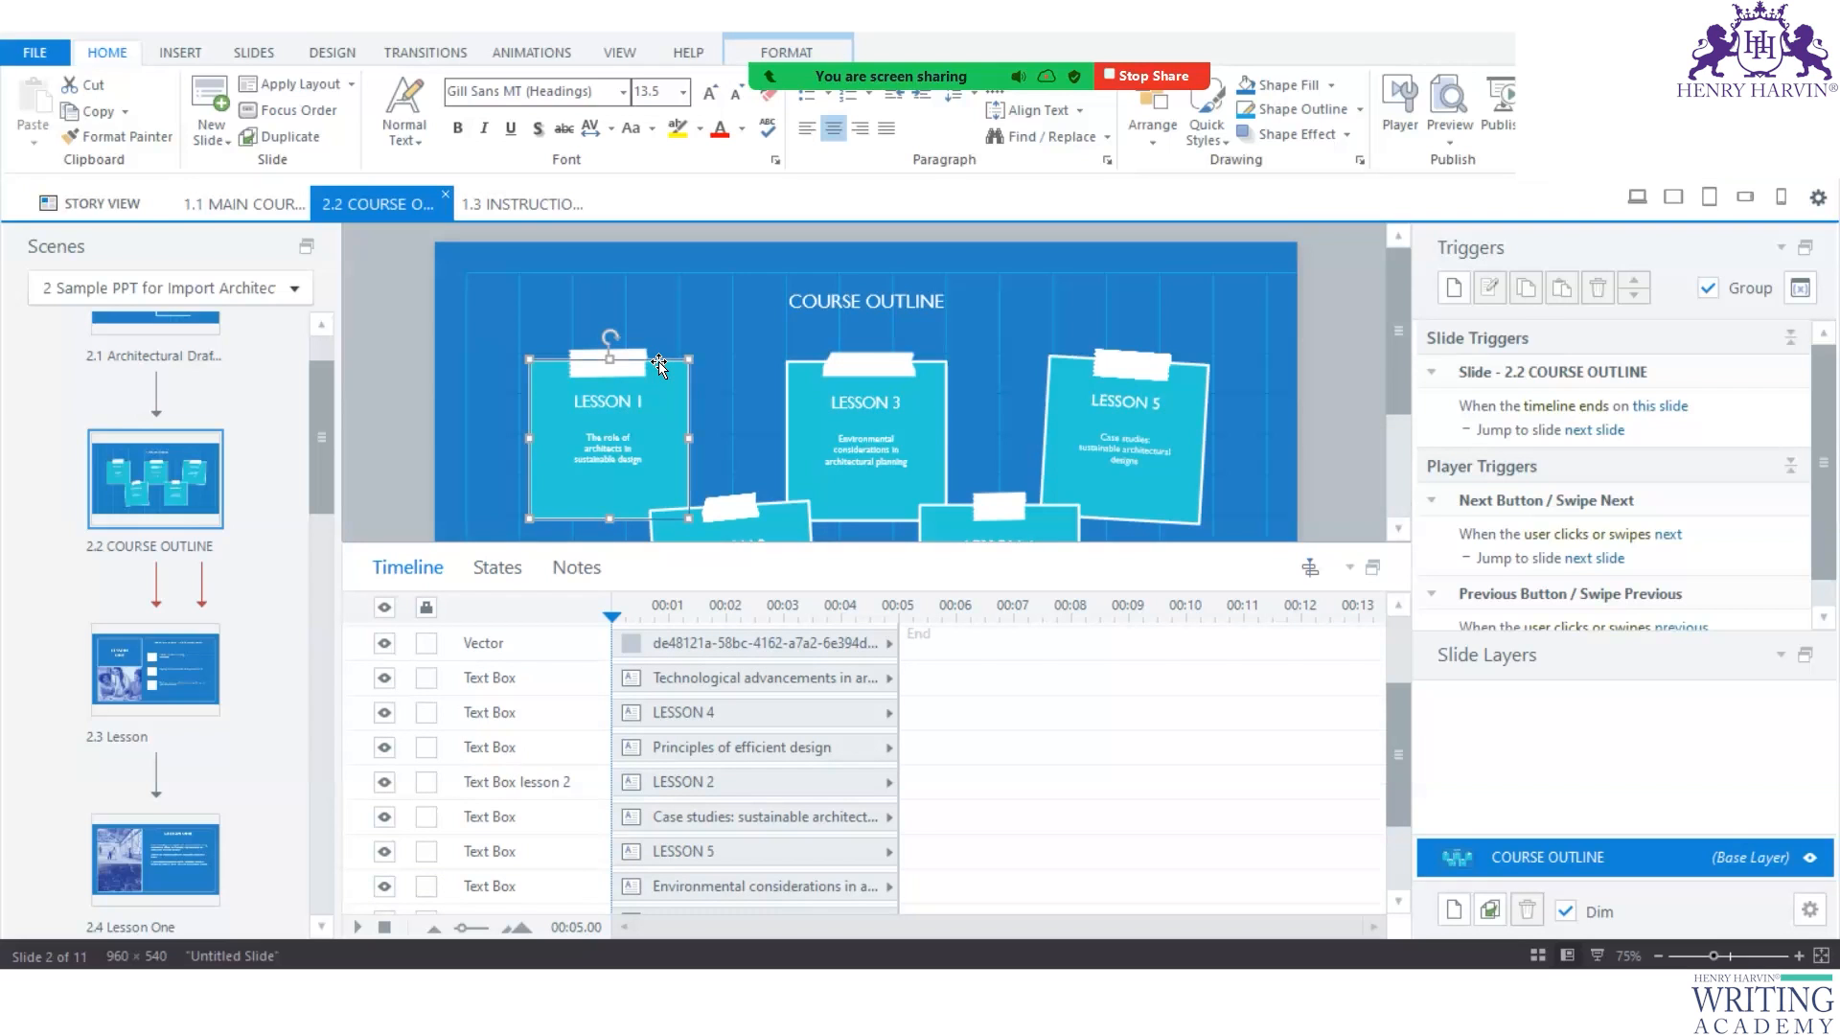
{"action": "left_click", "coordinate": [1458, 289]}
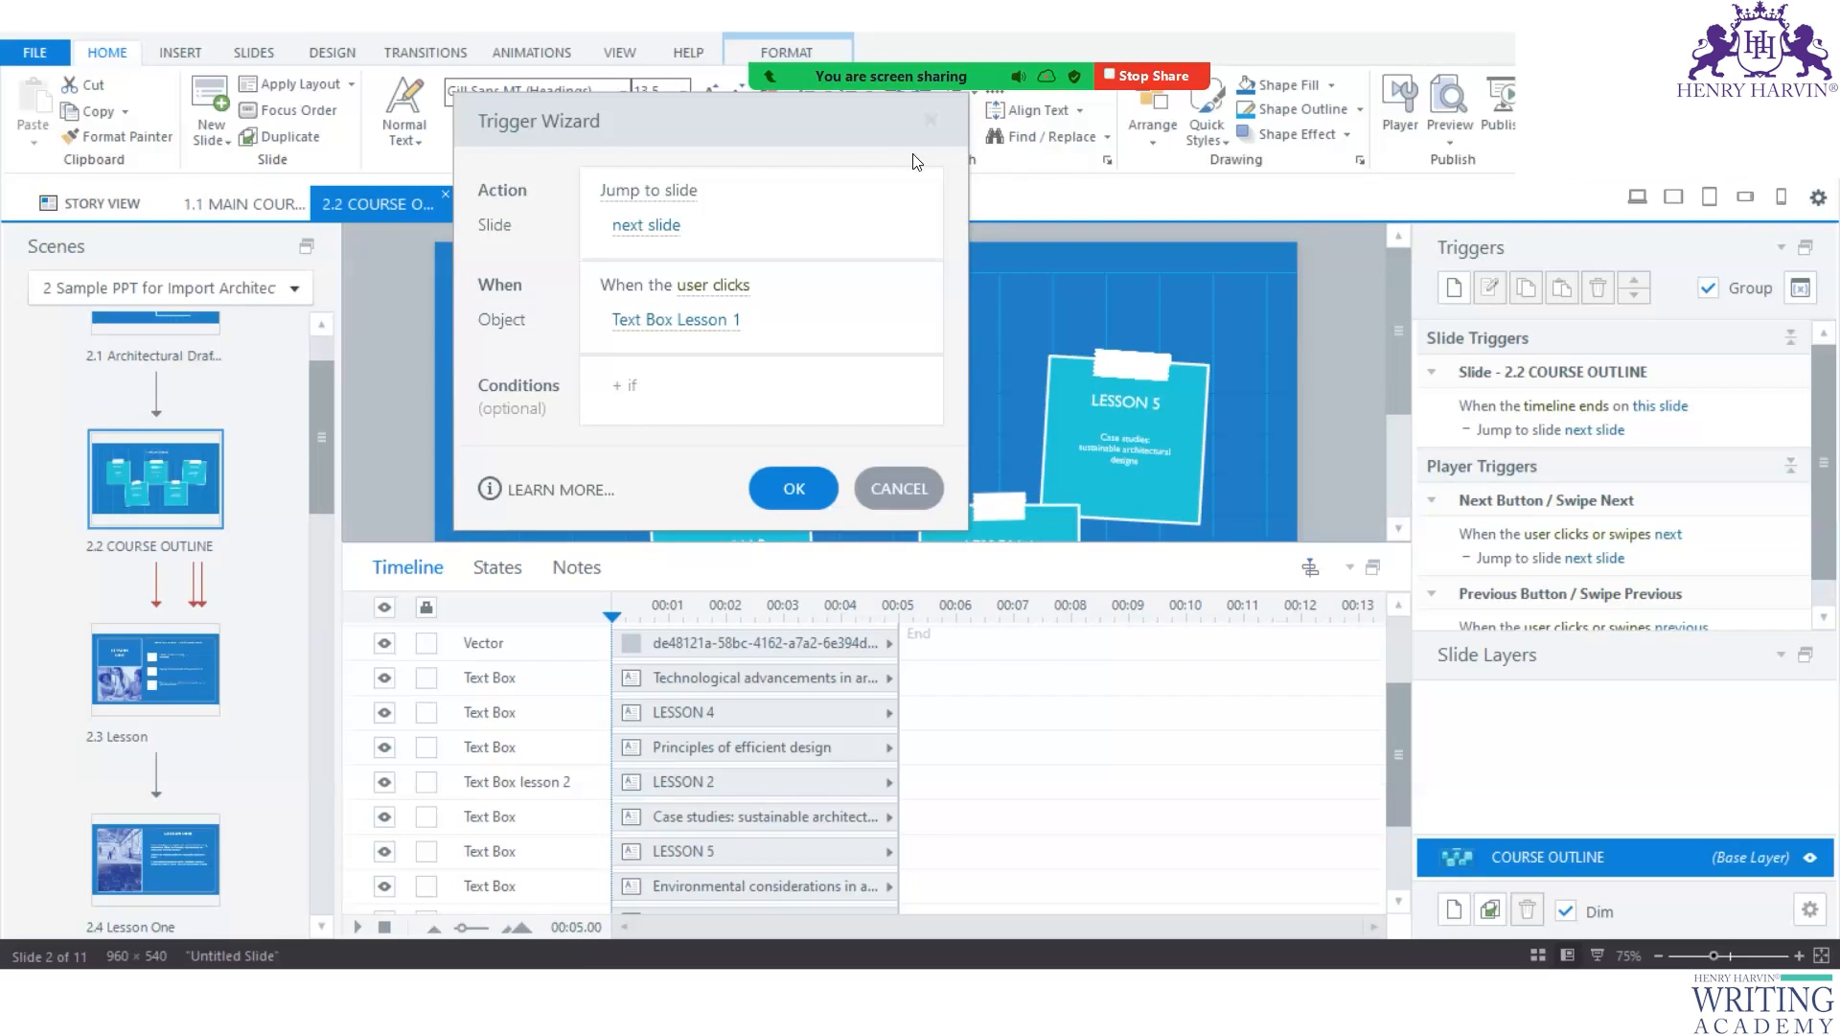
{"action": "left_click", "coordinate": [670, 235]}
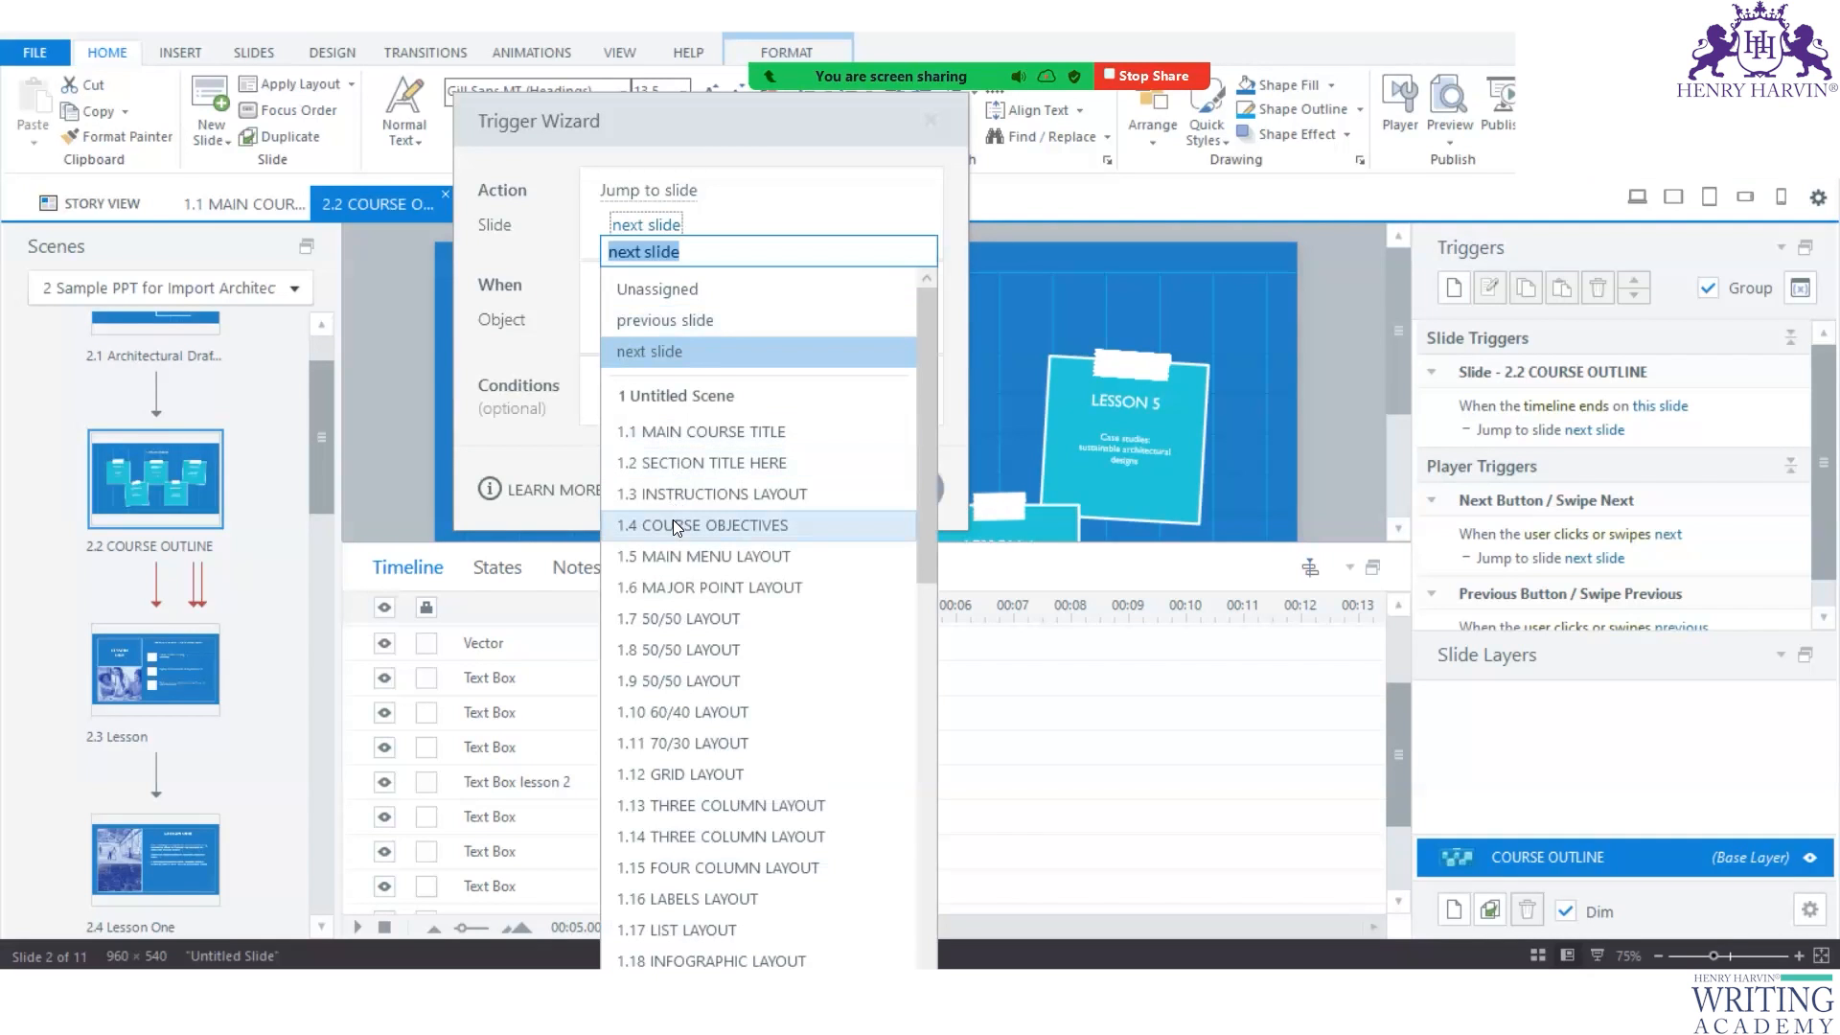
{"action": "scroll", "coordinate": [701, 872], "scroll_direction": "down", "scroll_amount": 2}
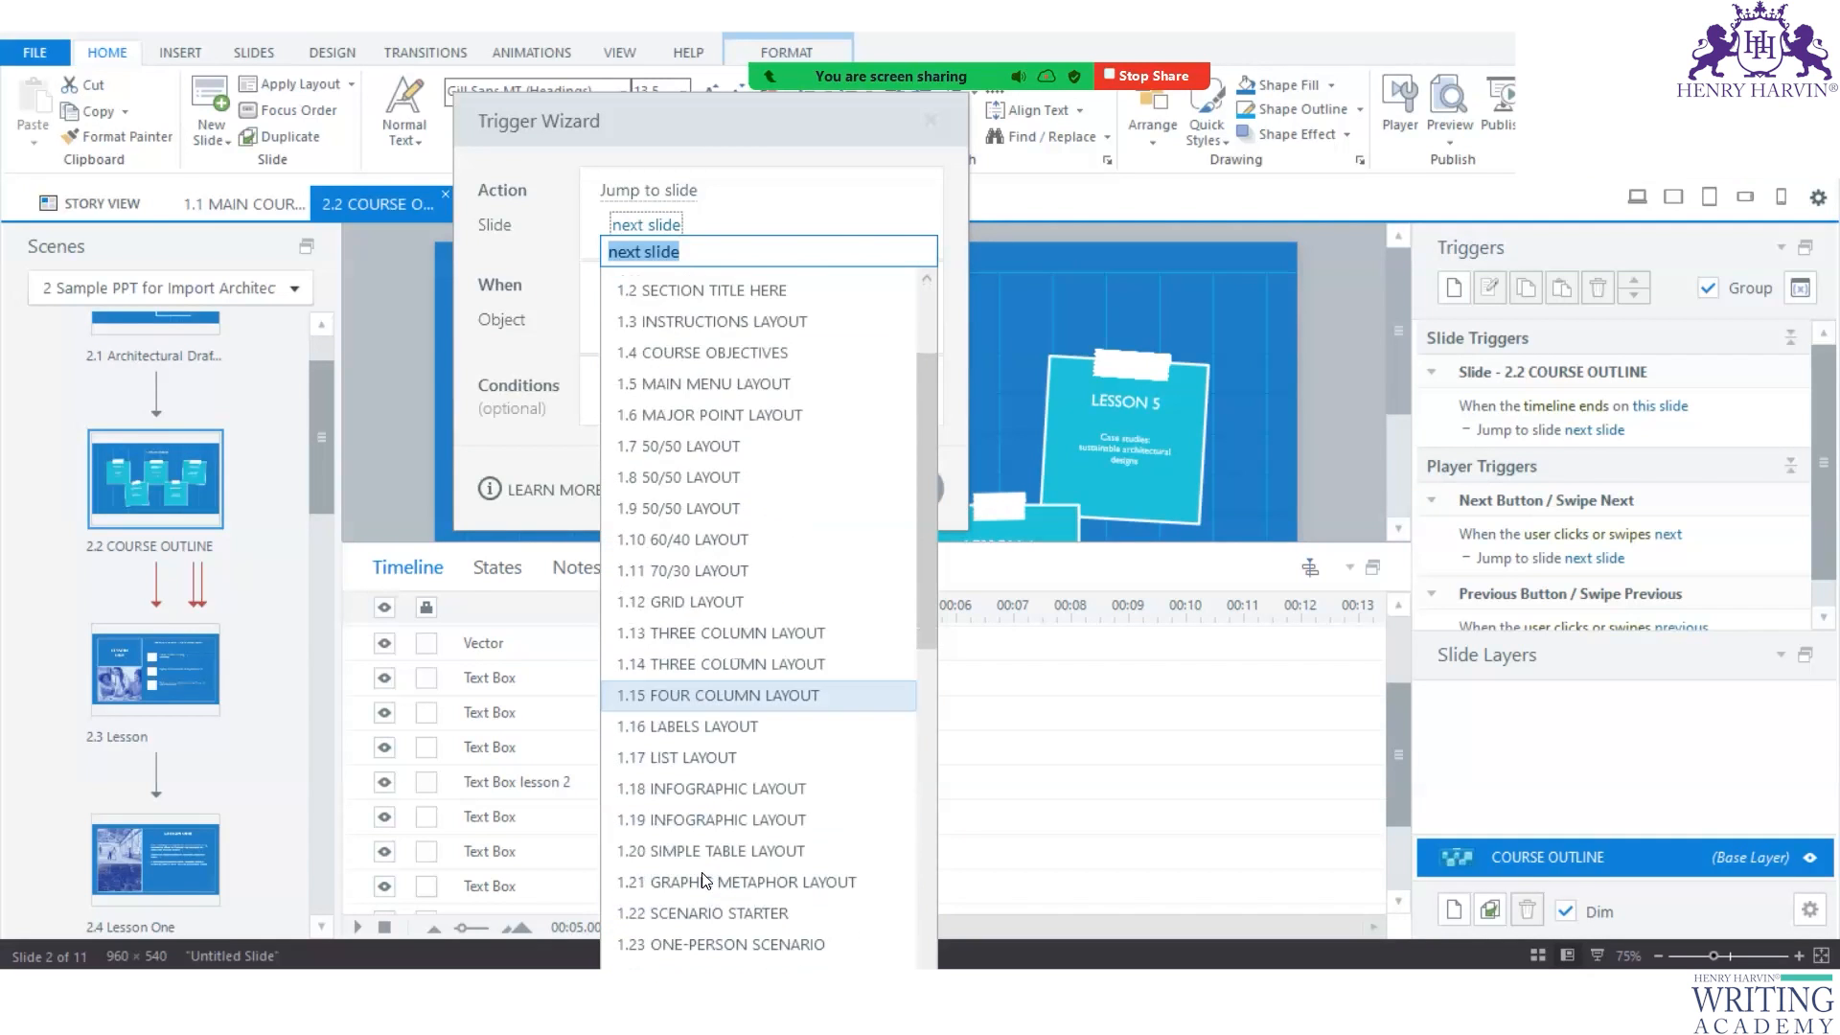
{"action": "scroll", "coordinate": [717, 835], "scroll_direction": "down", "scroll_amount": 2}
{"action": "scroll", "coordinate": [717, 838], "scroll_direction": "down", "scroll_amount": 6}
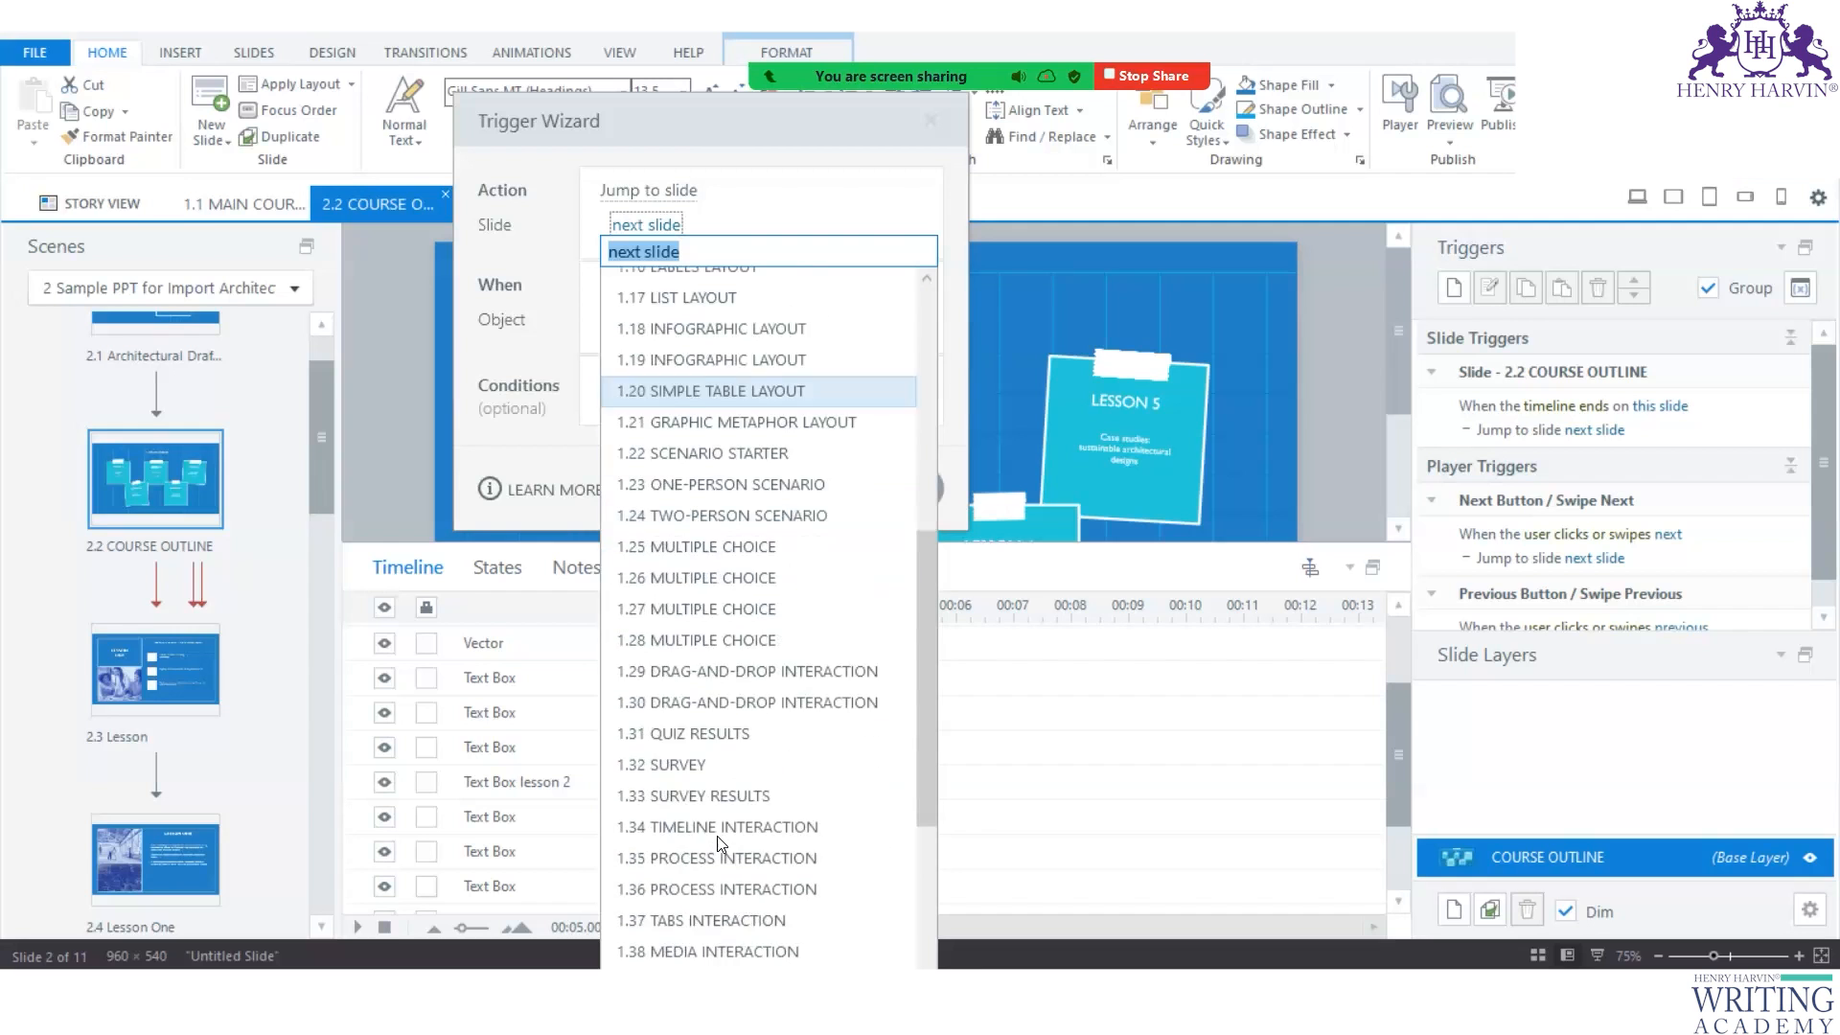
{"action": "scroll", "coordinate": [721, 843], "scroll_direction": "down", "scroll_amount": 1}
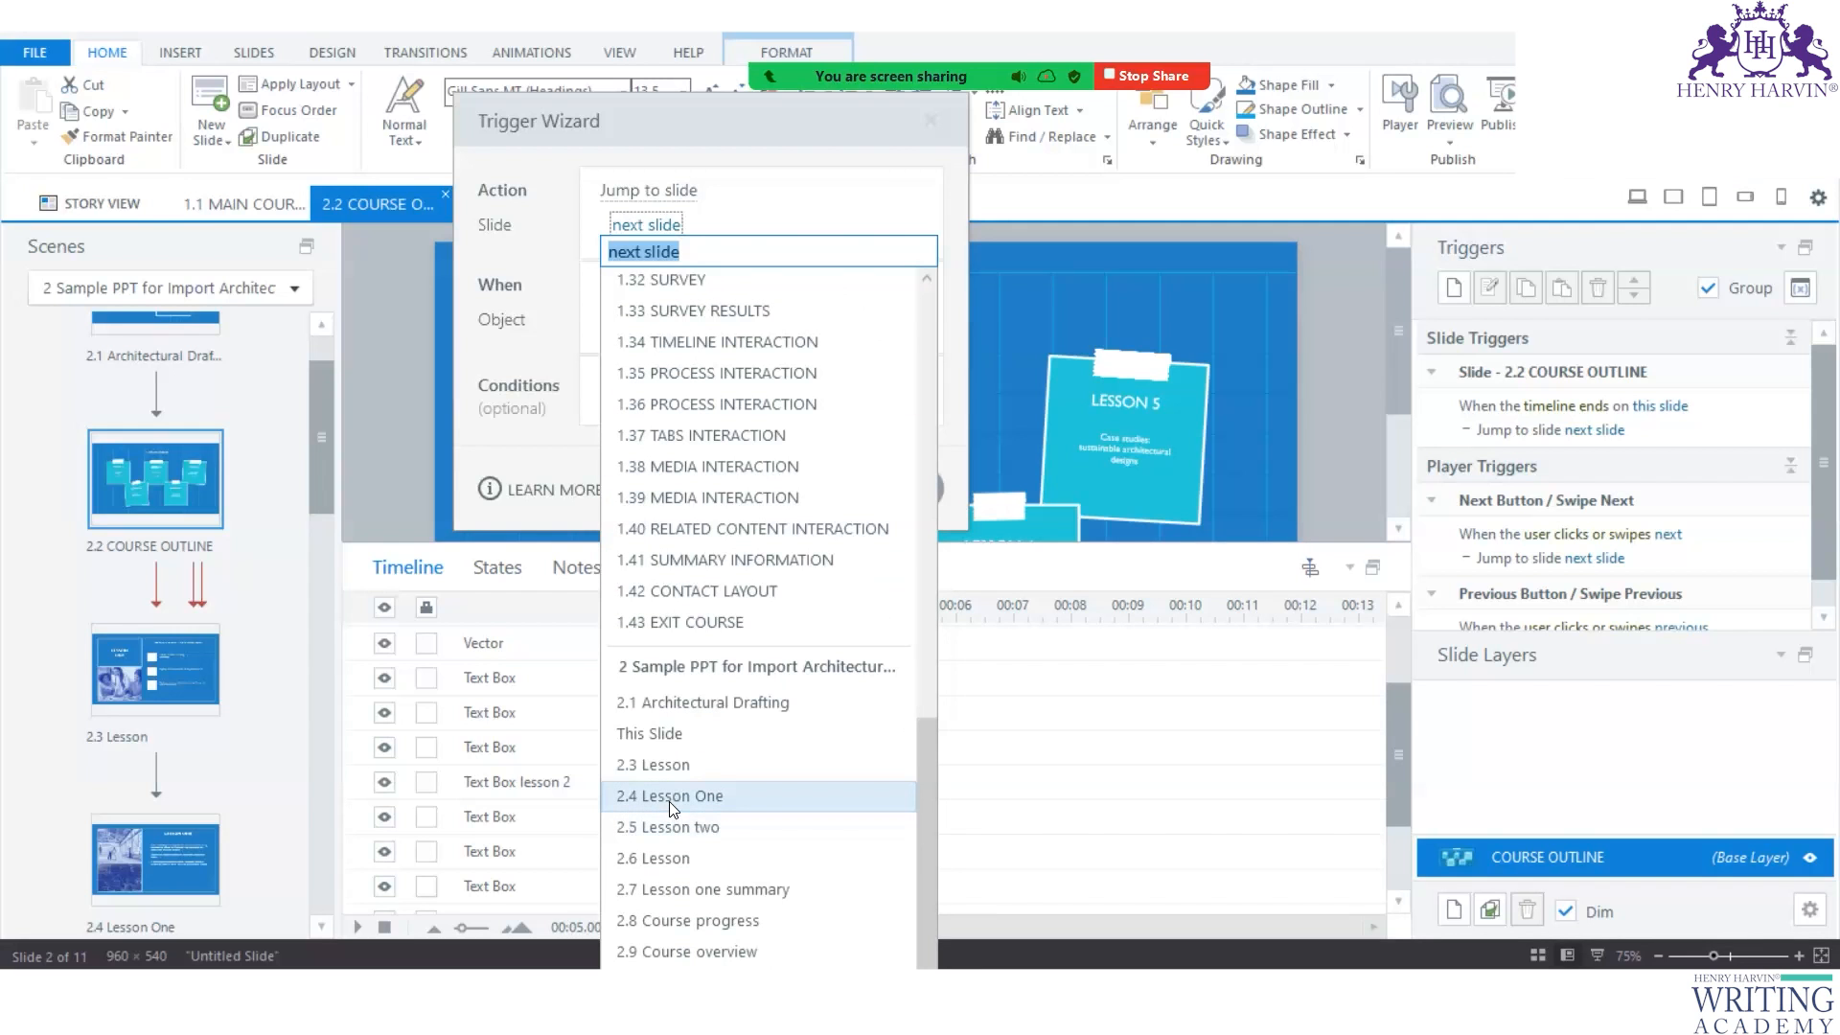
{"action": "left_click", "coordinate": [669, 796]}
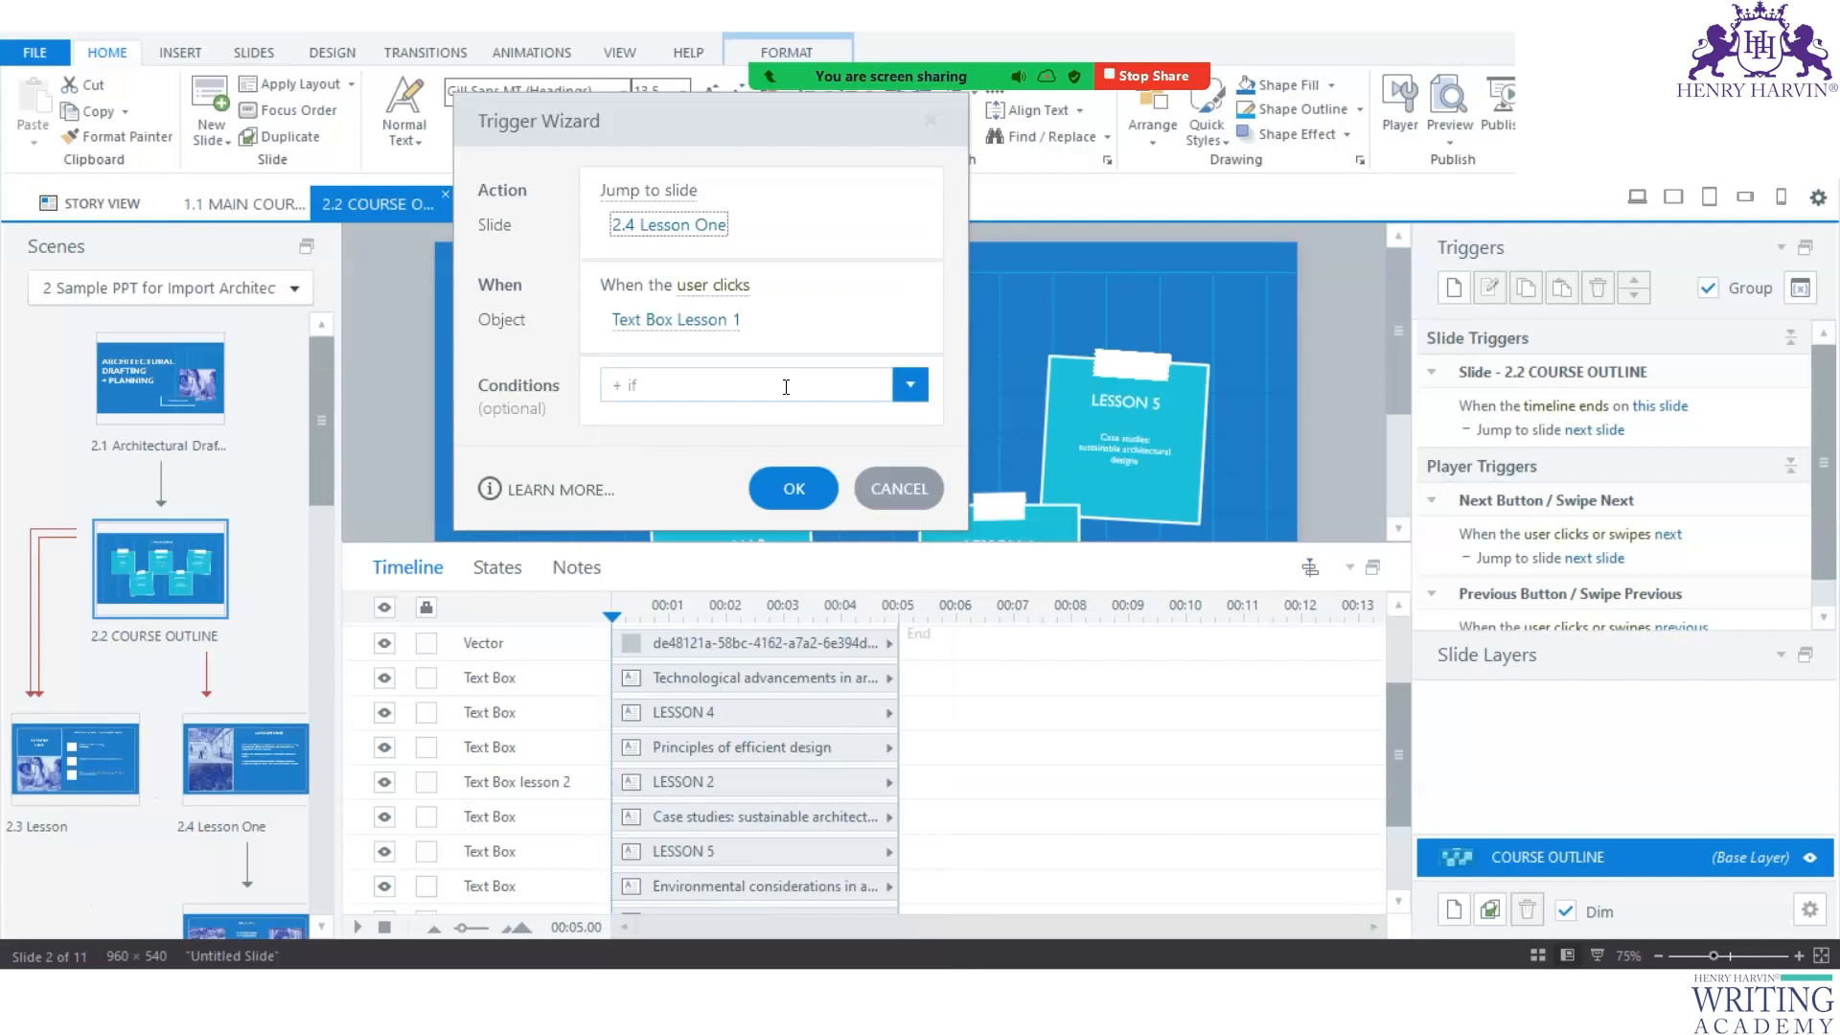
Use Text Box Lesson 1 as the trigger's clicked object and save the trigger.
{"action": "left_click", "coordinate": [728, 328]}
{"action": "left_click", "coordinate": [673, 809]}
{"action": "left_click", "coordinate": [729, 320]}
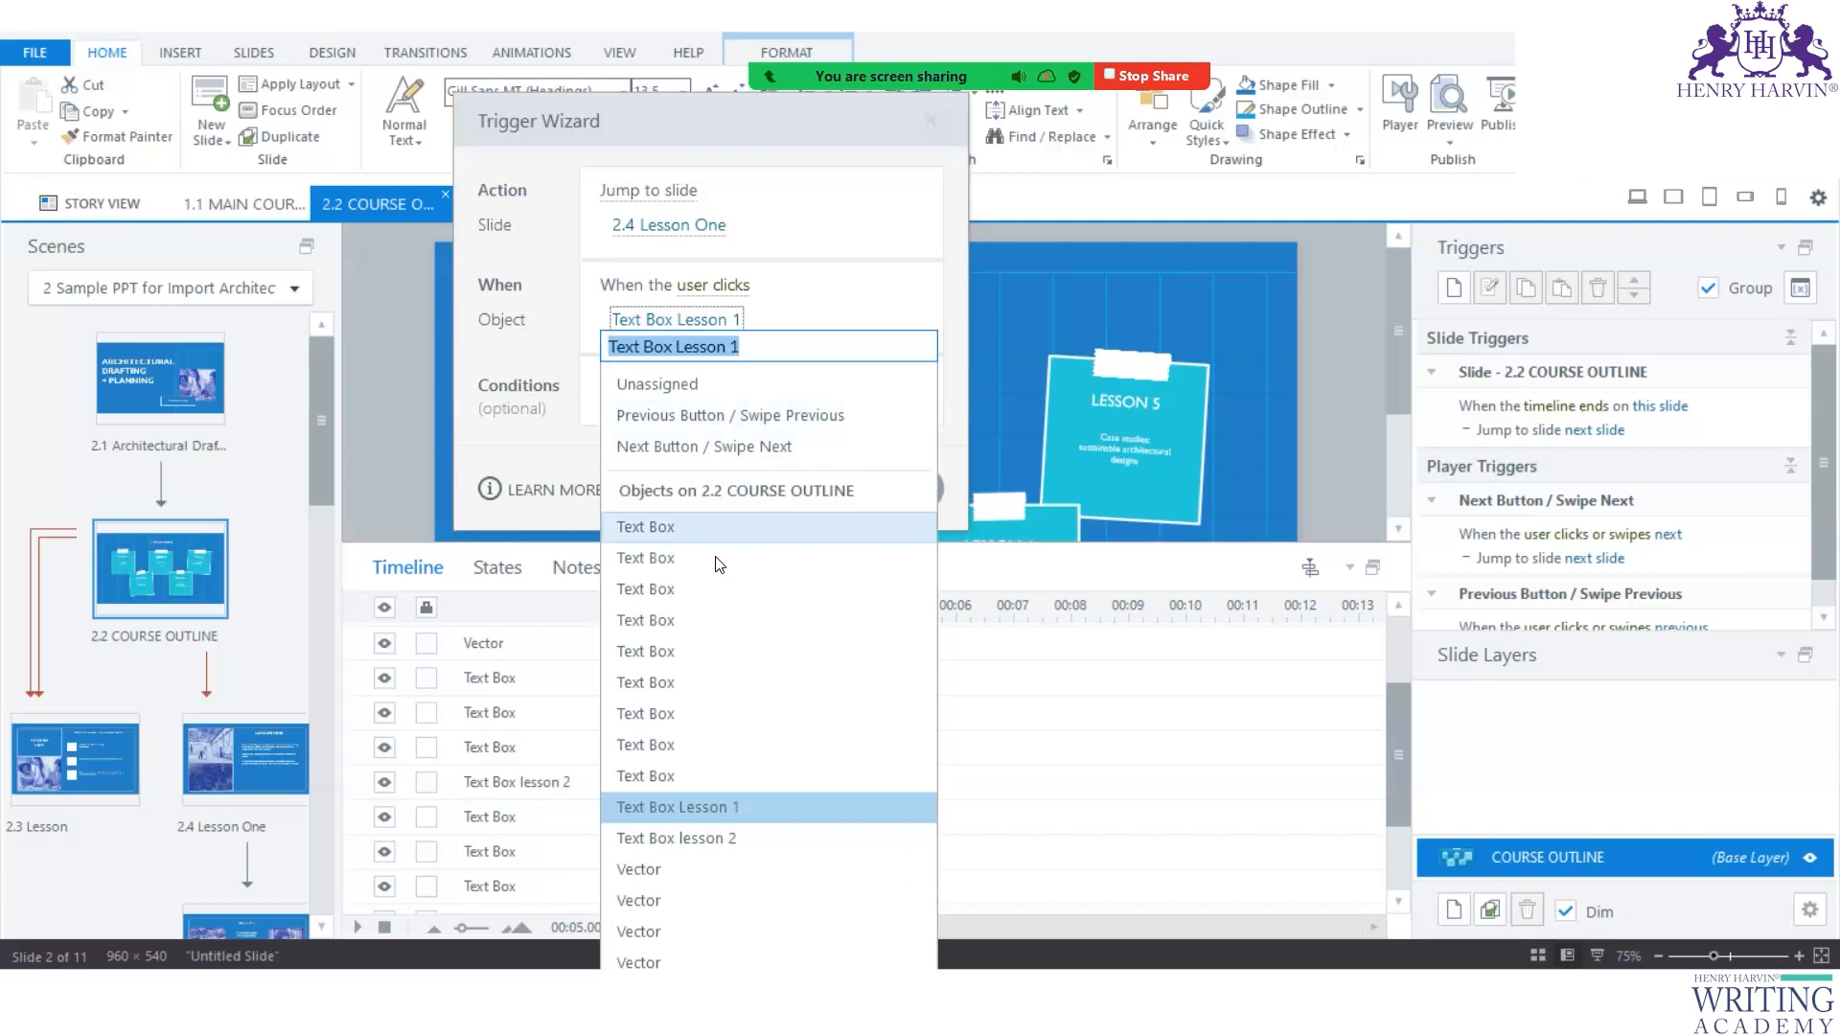
{"action": "left_click", "coordinate": [718, 809]}
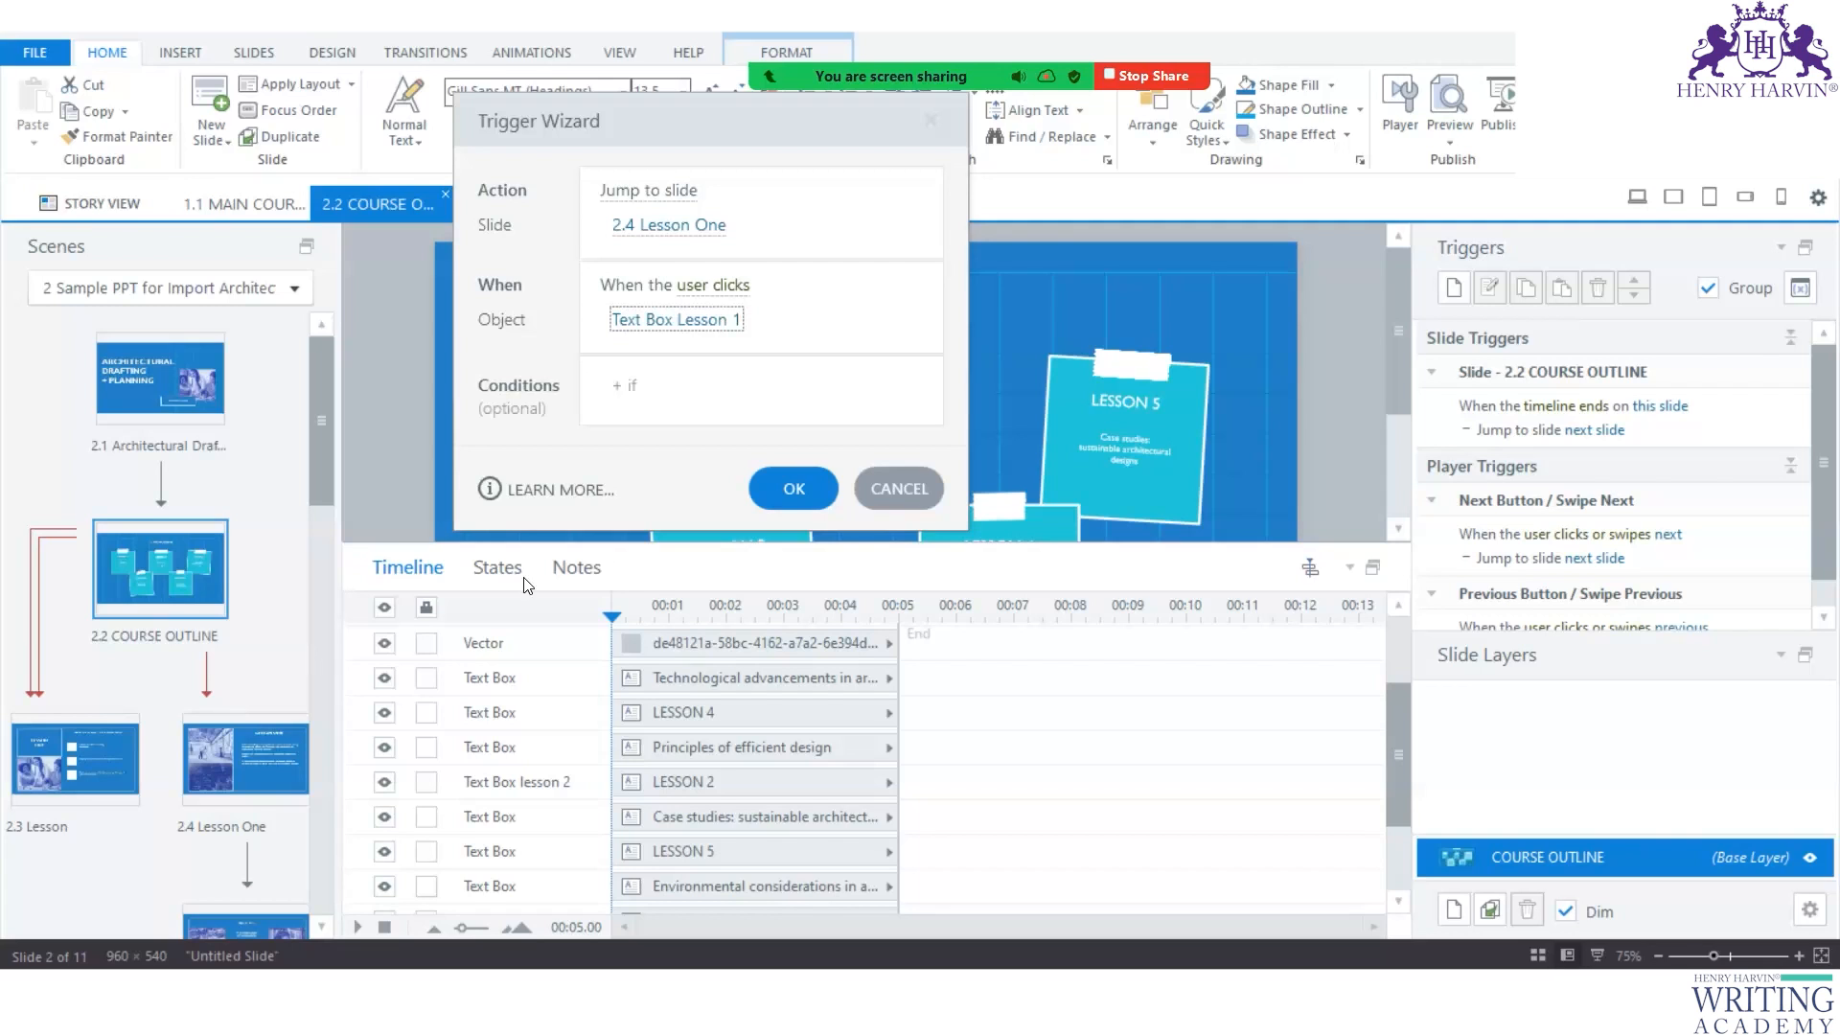
{"action": "left_click", "coordinate": [780, 488]}
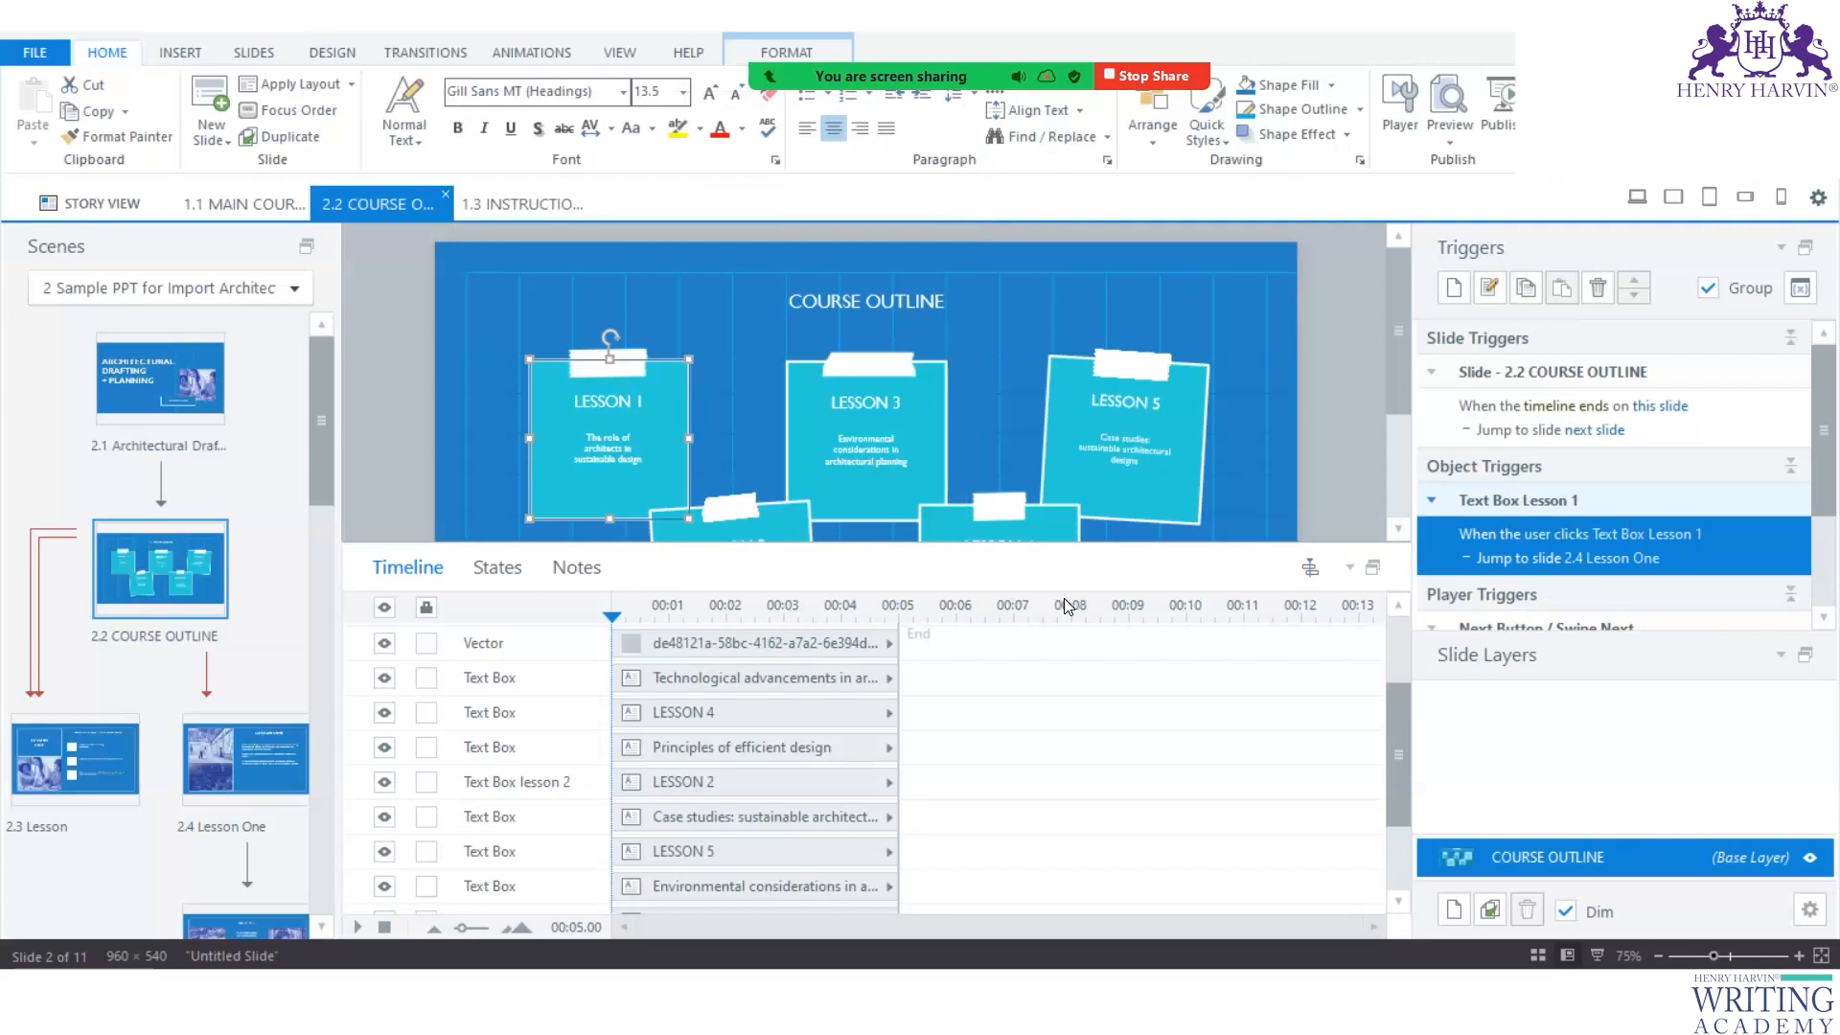
Select the Lesson 2 card's text box, check the content of slide 2.6 Lesson, and return to slide 2.2 COURSE OUTLINE.
{"action": "scroll", "coordinate": [770, 521], "scroll_direction": "down", "scroll_amount": 3}
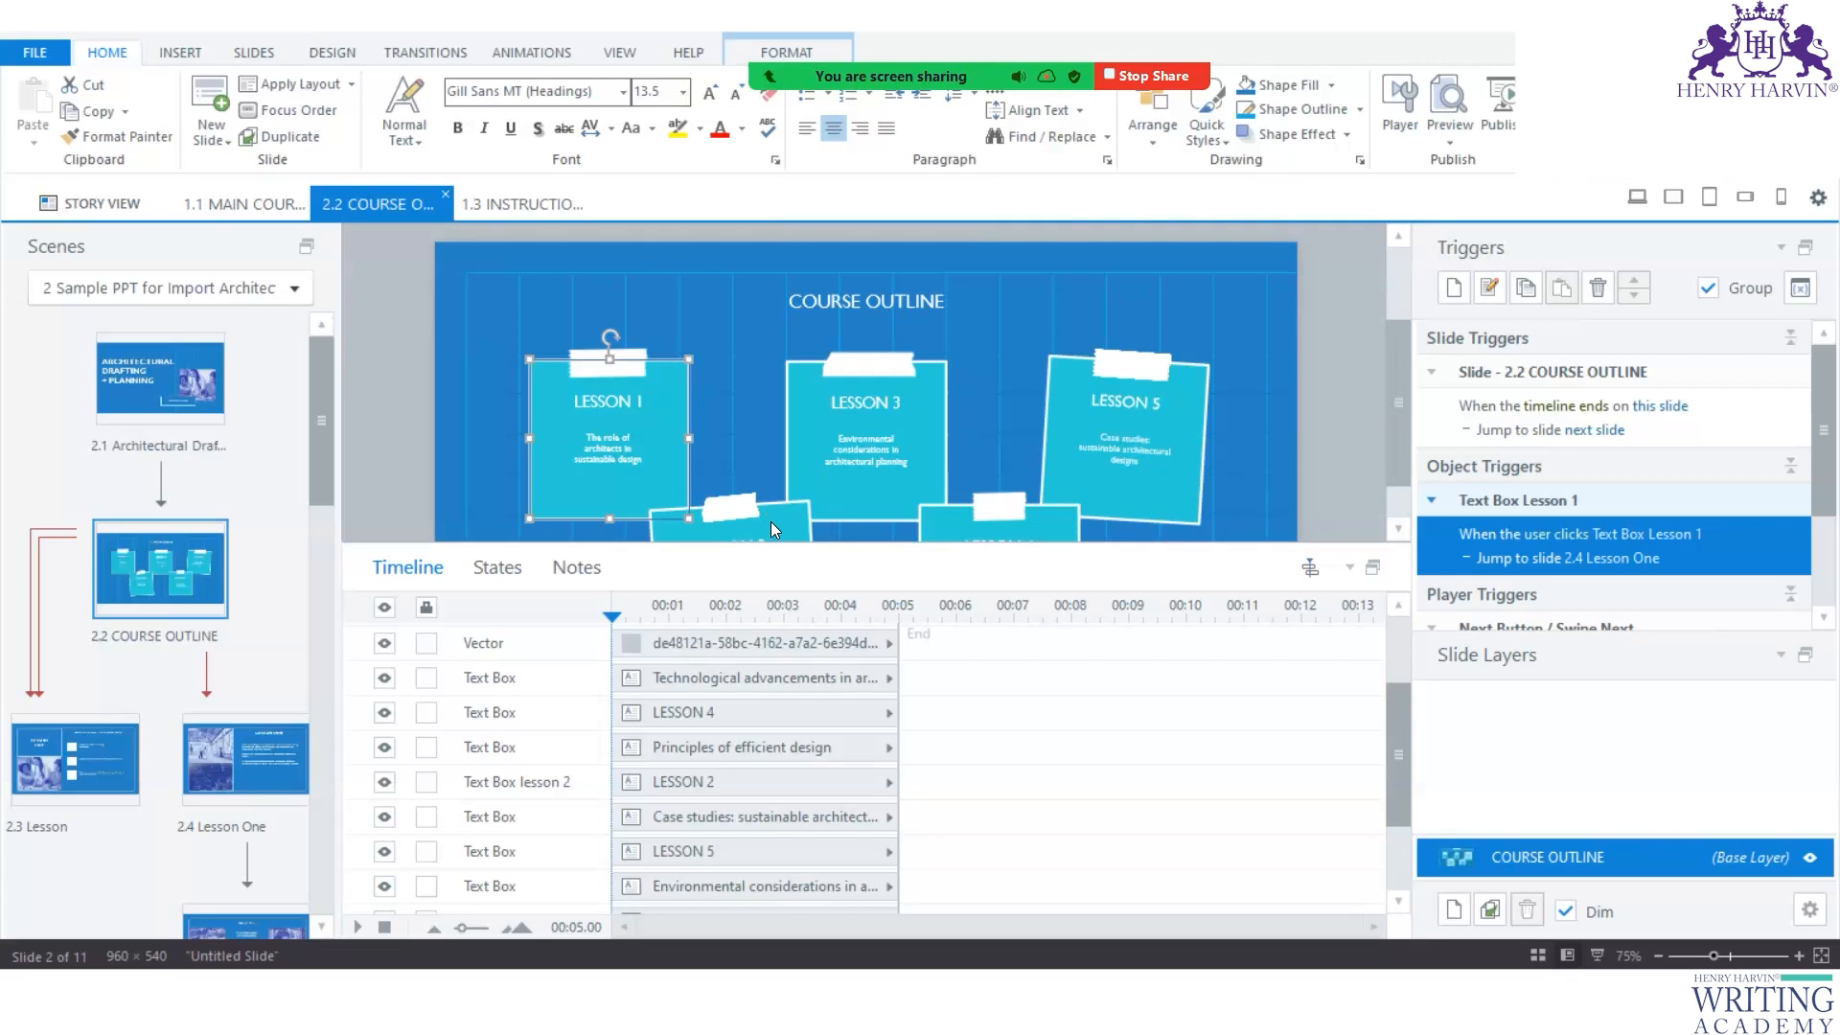
{"action": "left_click", "coordinate": [774, 303]}
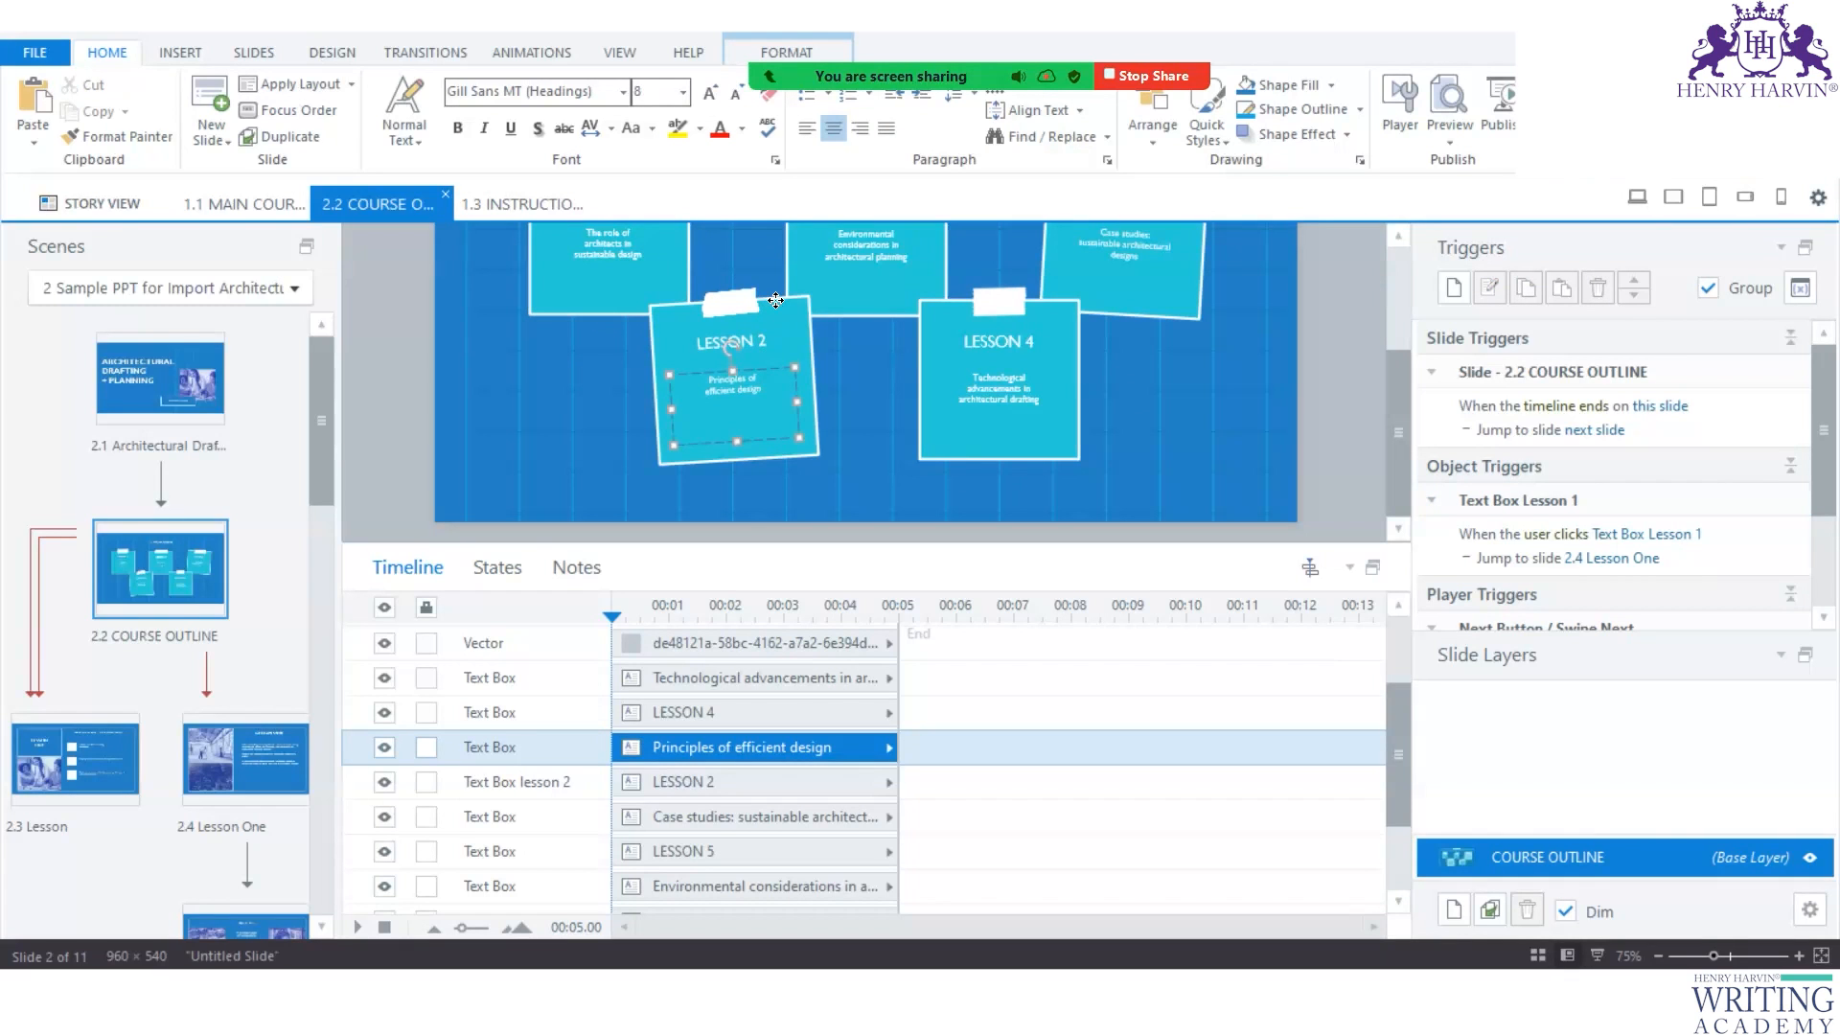
{"action": "left_click", "coordinate": [775, 301]}
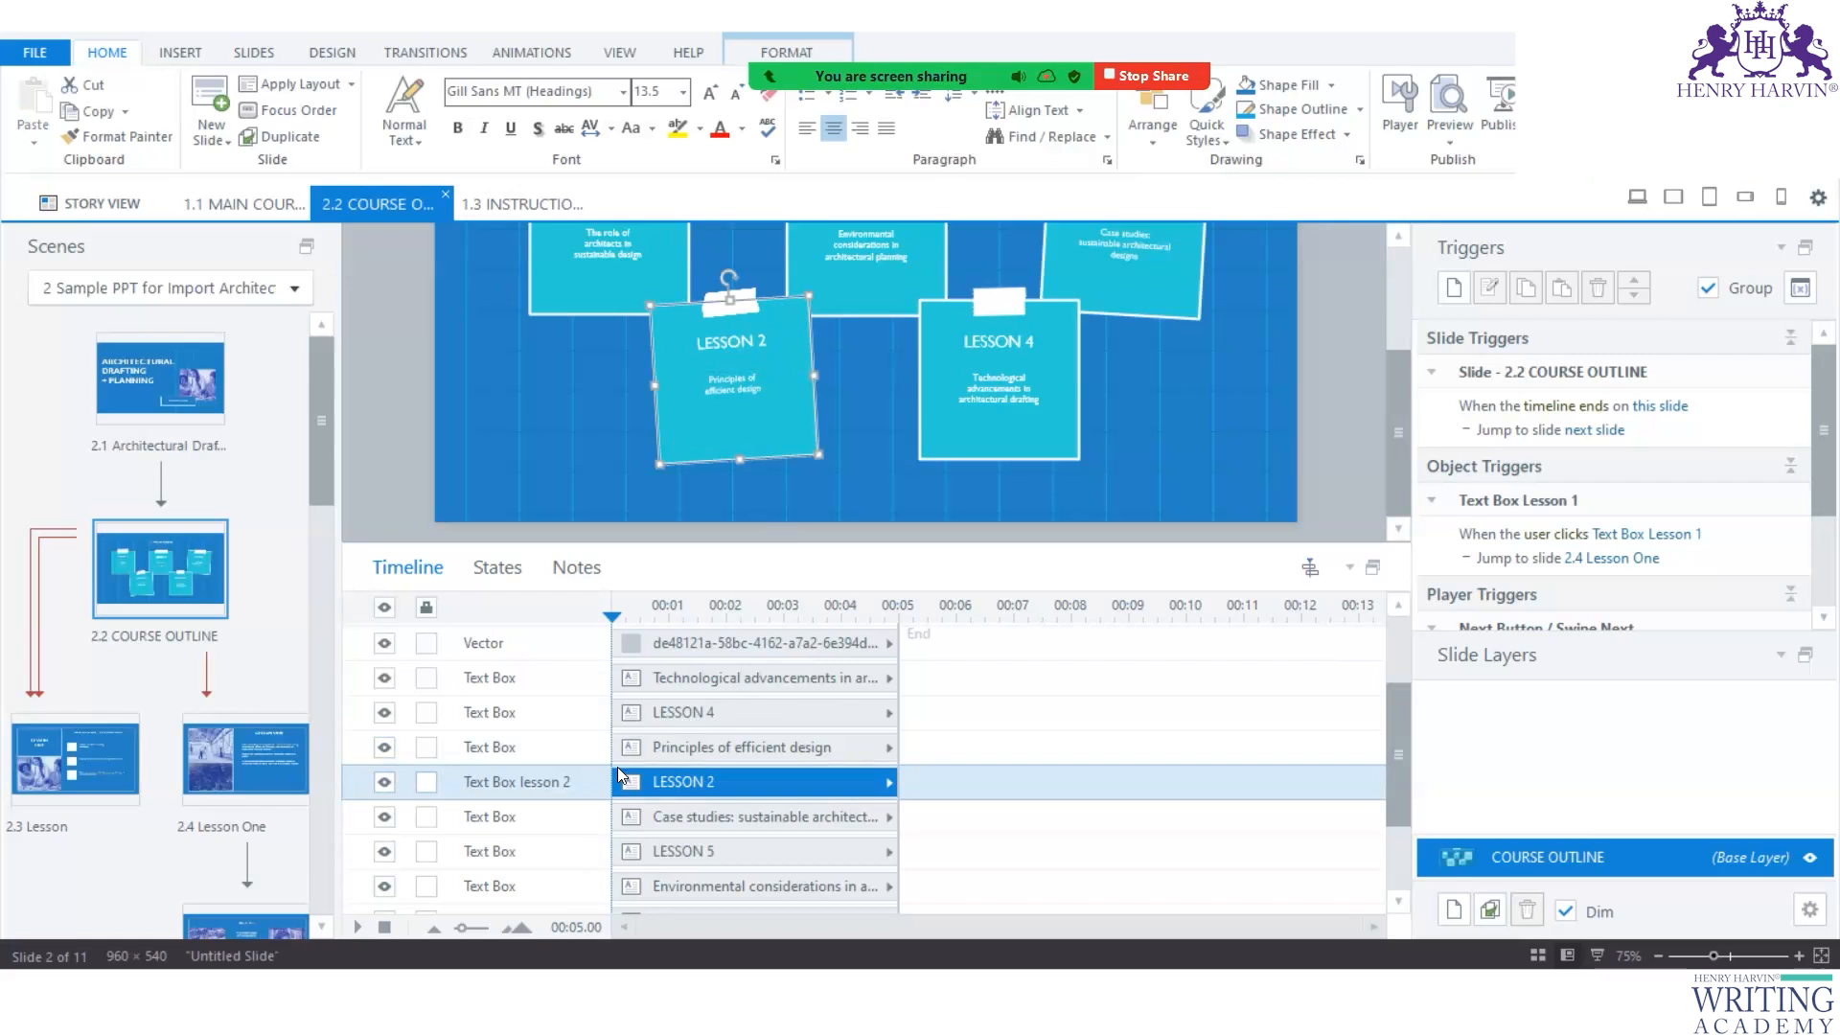
{"action": "scroll", "coordinate": [240, 706], "scroll_direction": "down", "scroll_amount": 5}
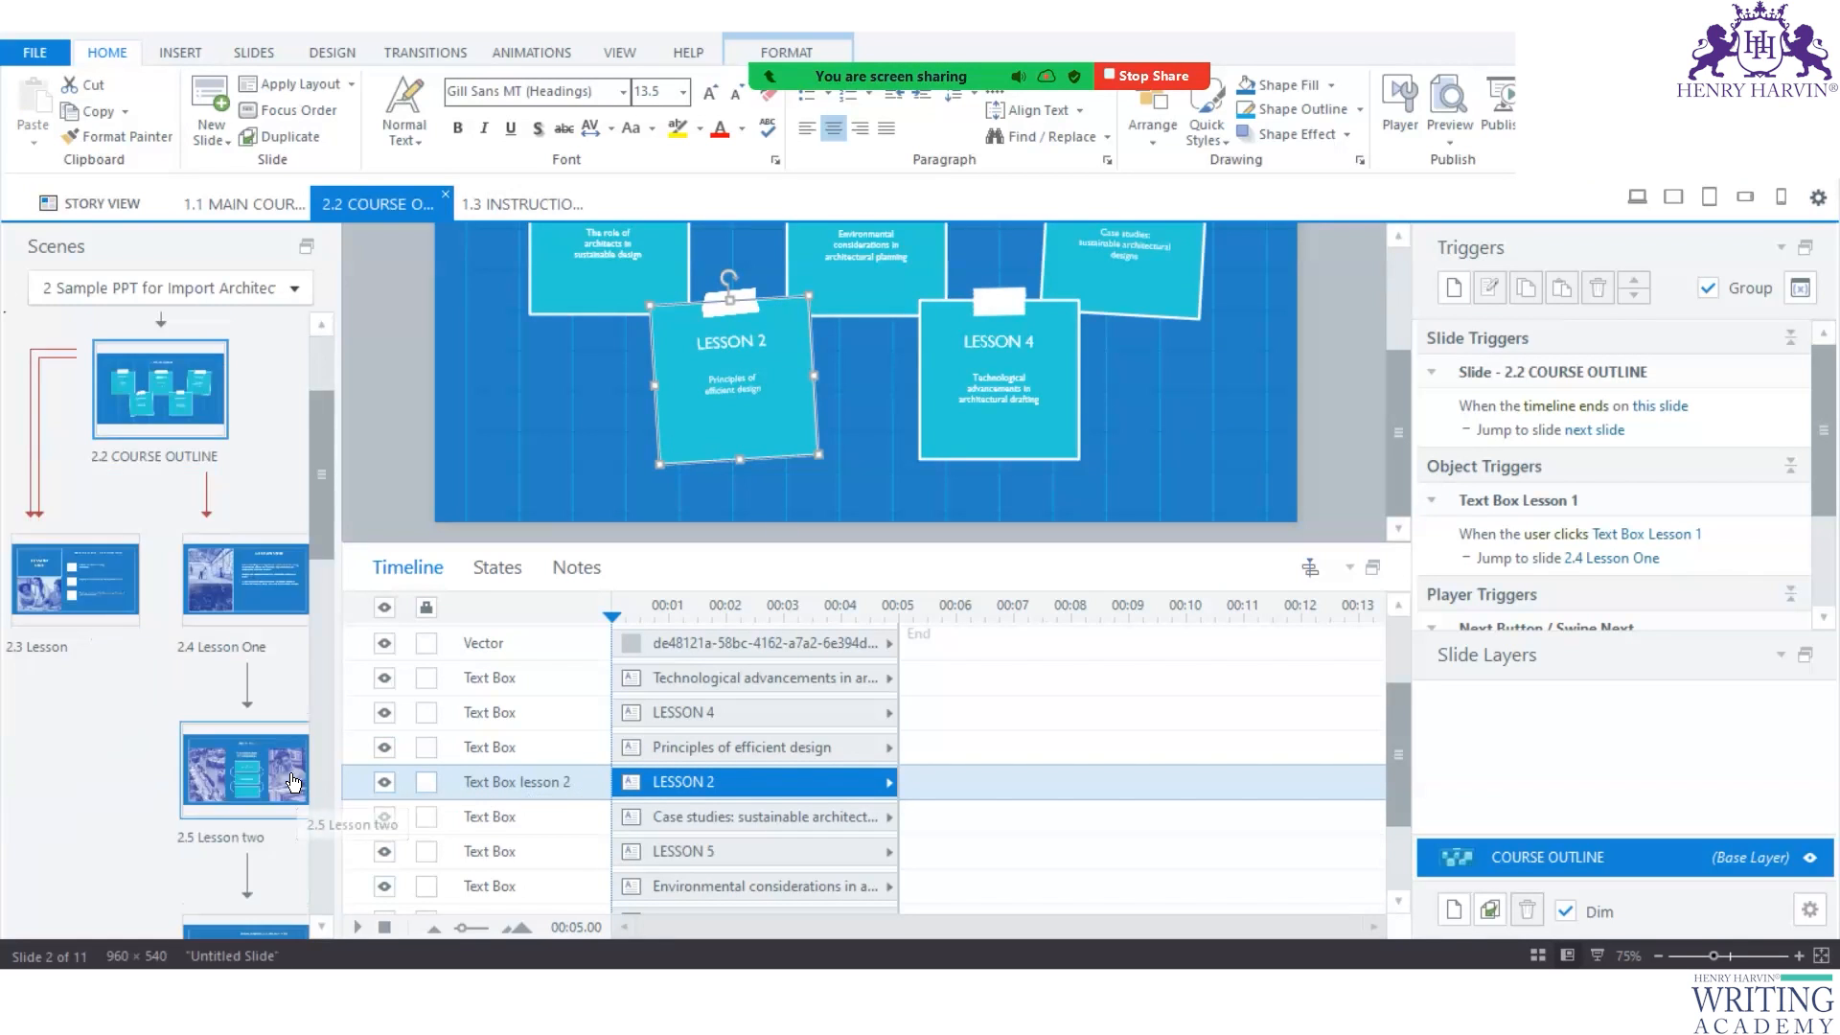
{"action": "left_click", "coordinate": [241, 706]}
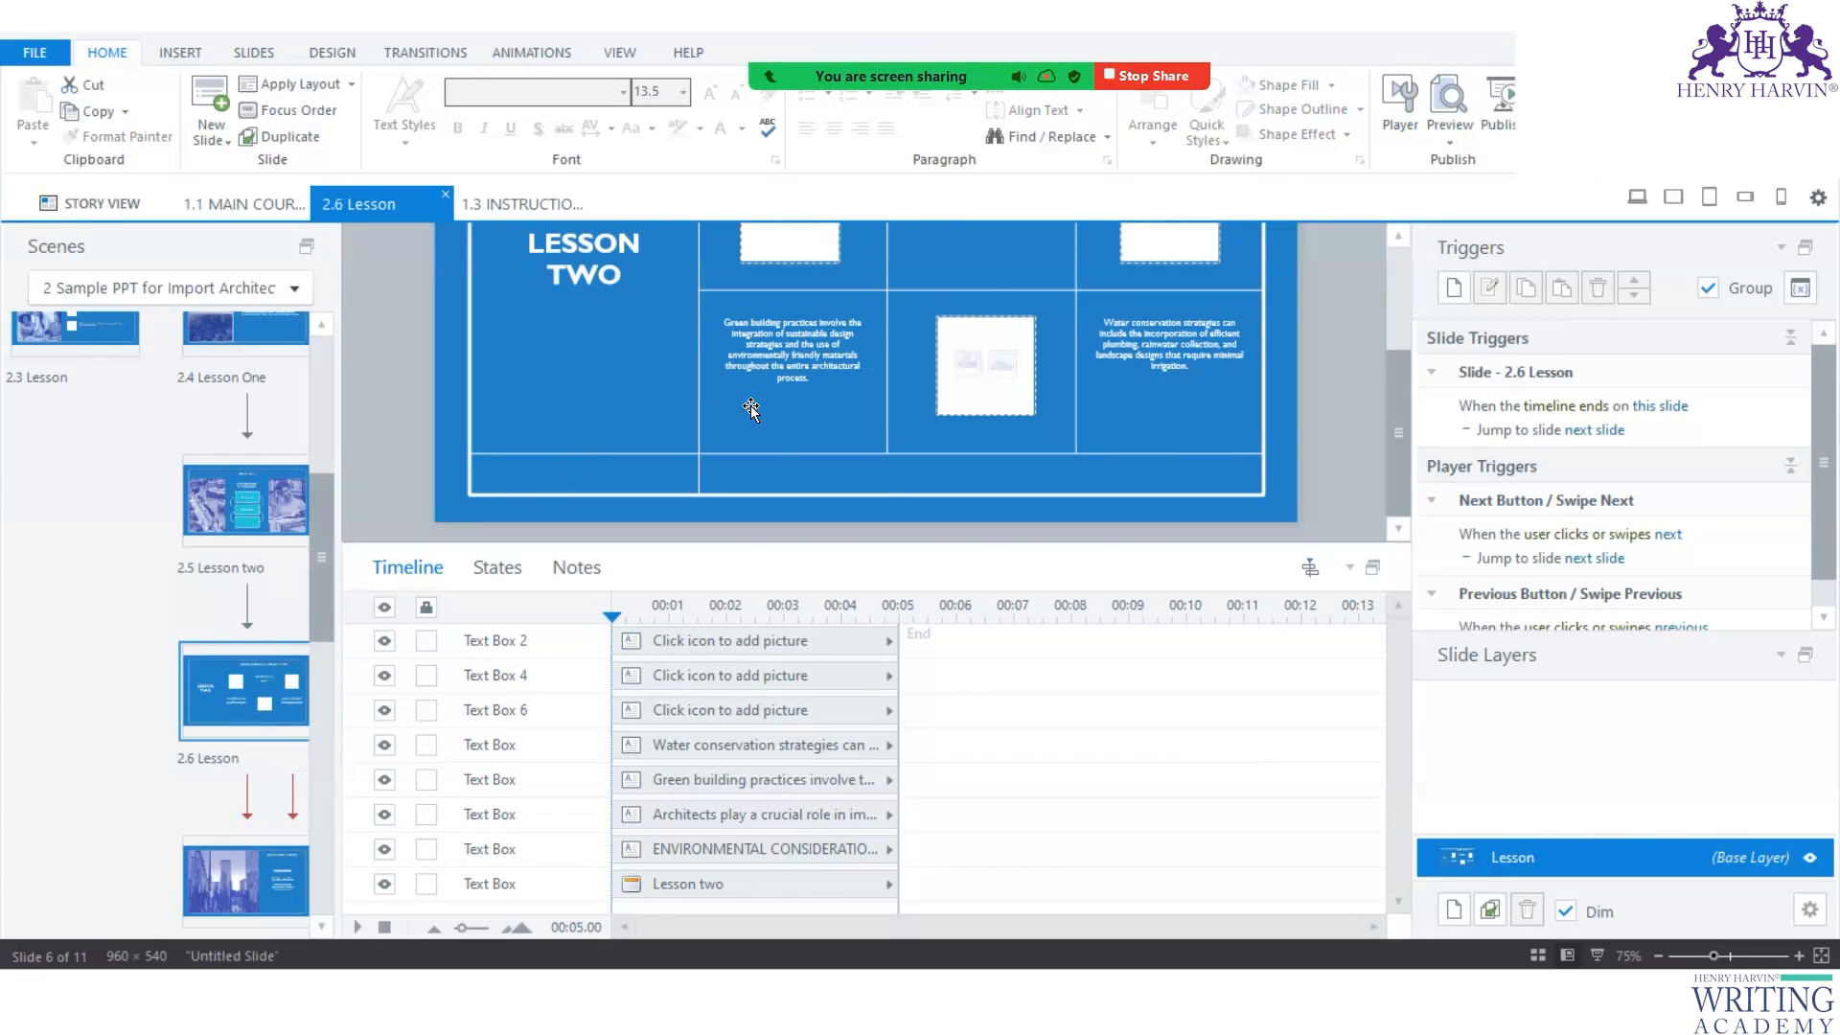
{"action": "scroll", "coordinate": [766, 412], "scroll_direction": "up", "scroll_amount": 3}
{"action": "scroll", "coordinate": [259, 469], "scroll_direction": "up", "scroll_amount": 2}
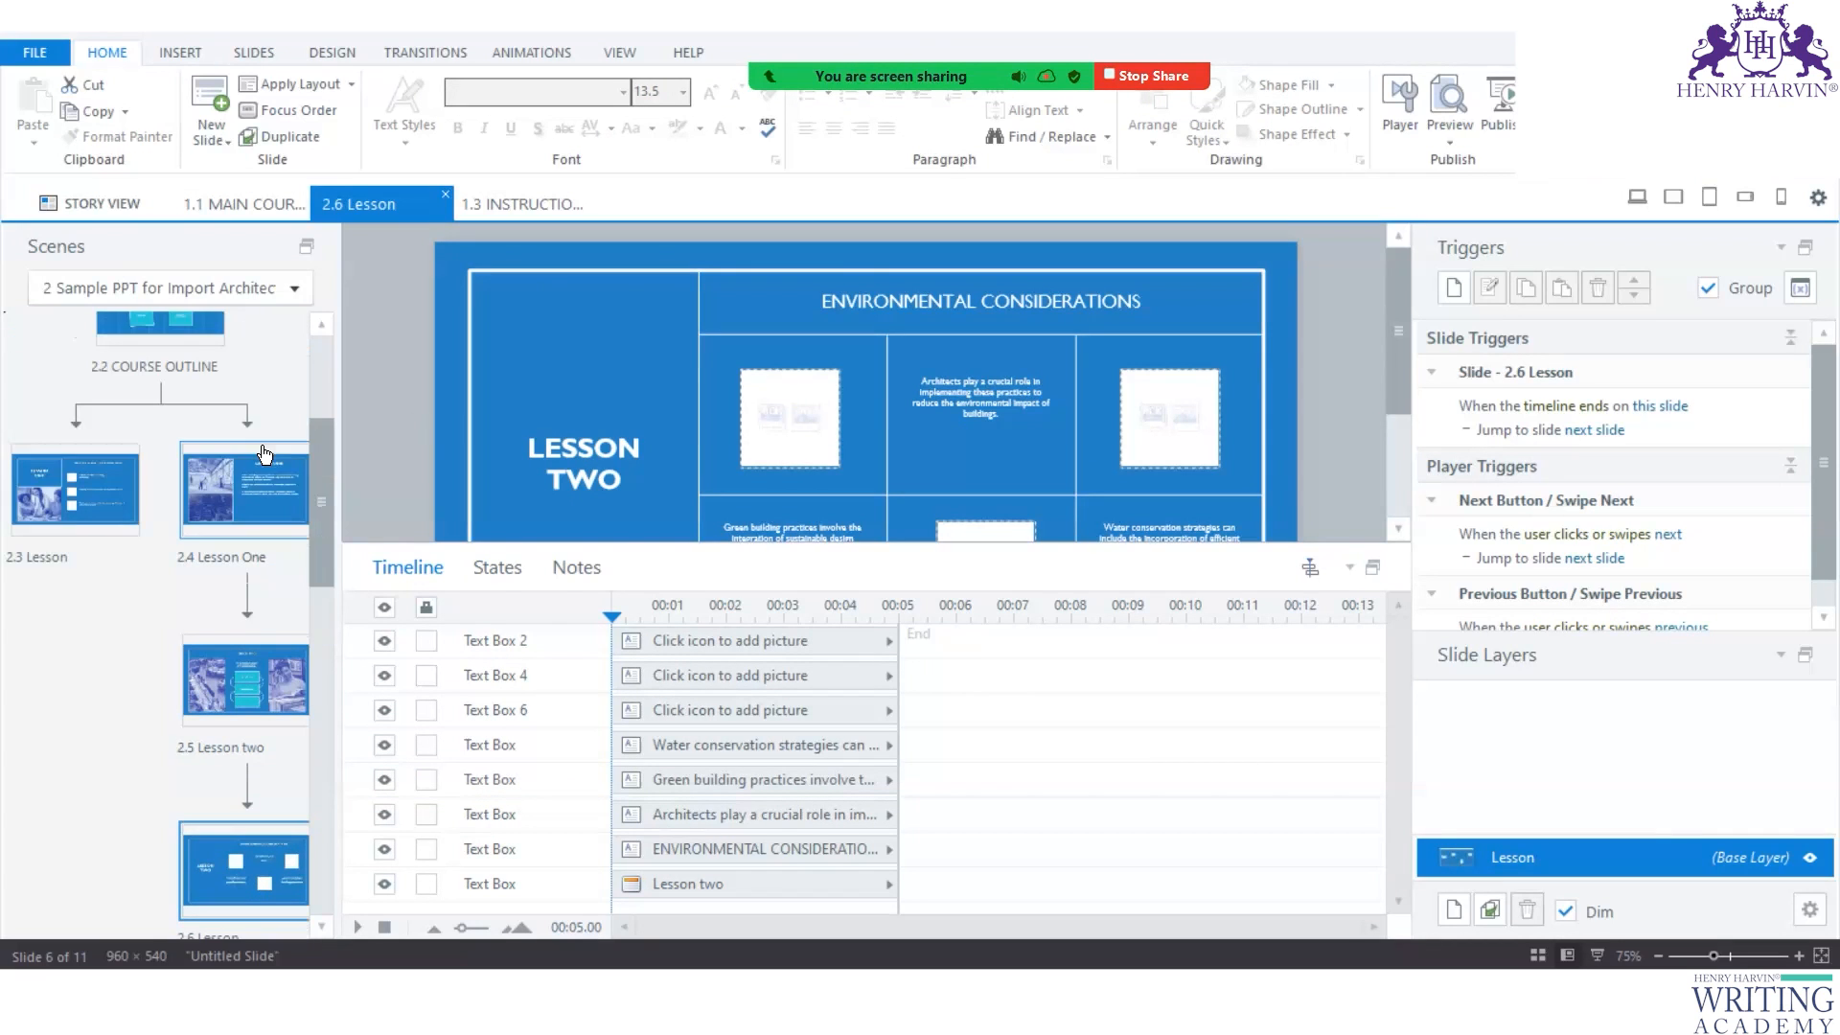
{"action": "scroll", "coordinate": [177, 385], "scroll_direction": "up", "scroll_amount": 1}
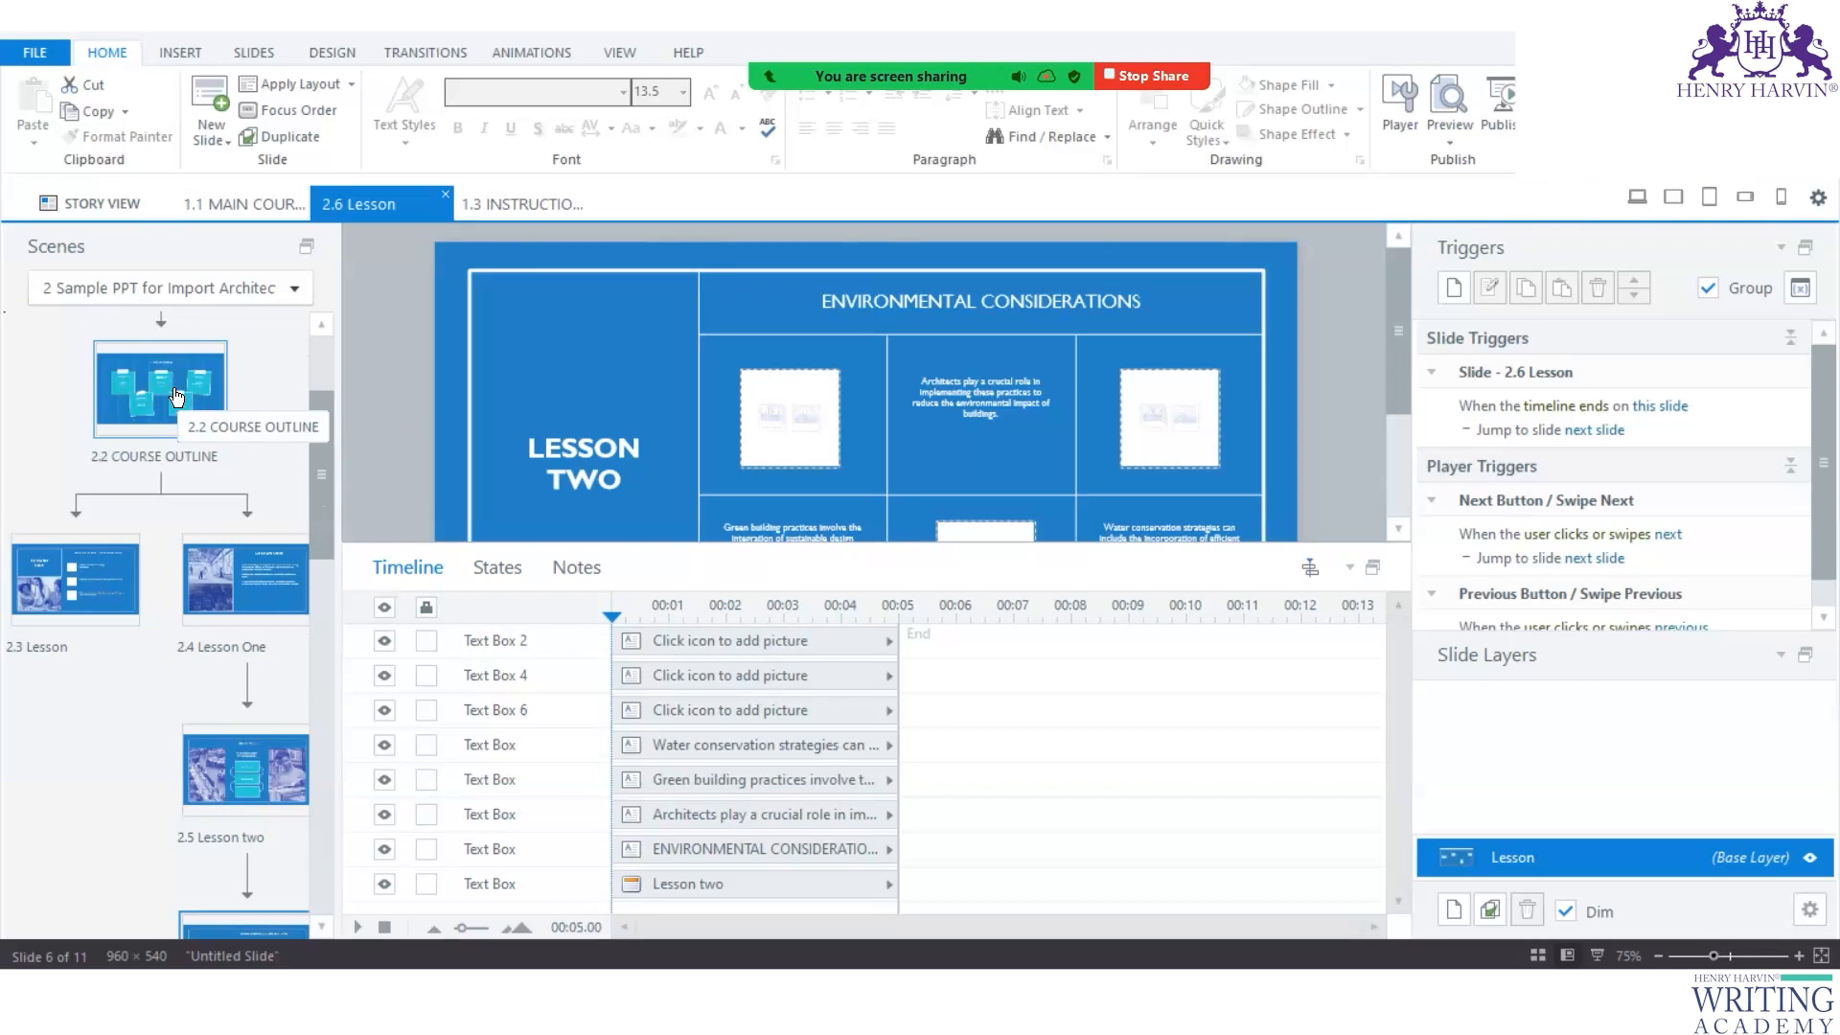
{"action": "left_click", "coordinate": [177, 388]}
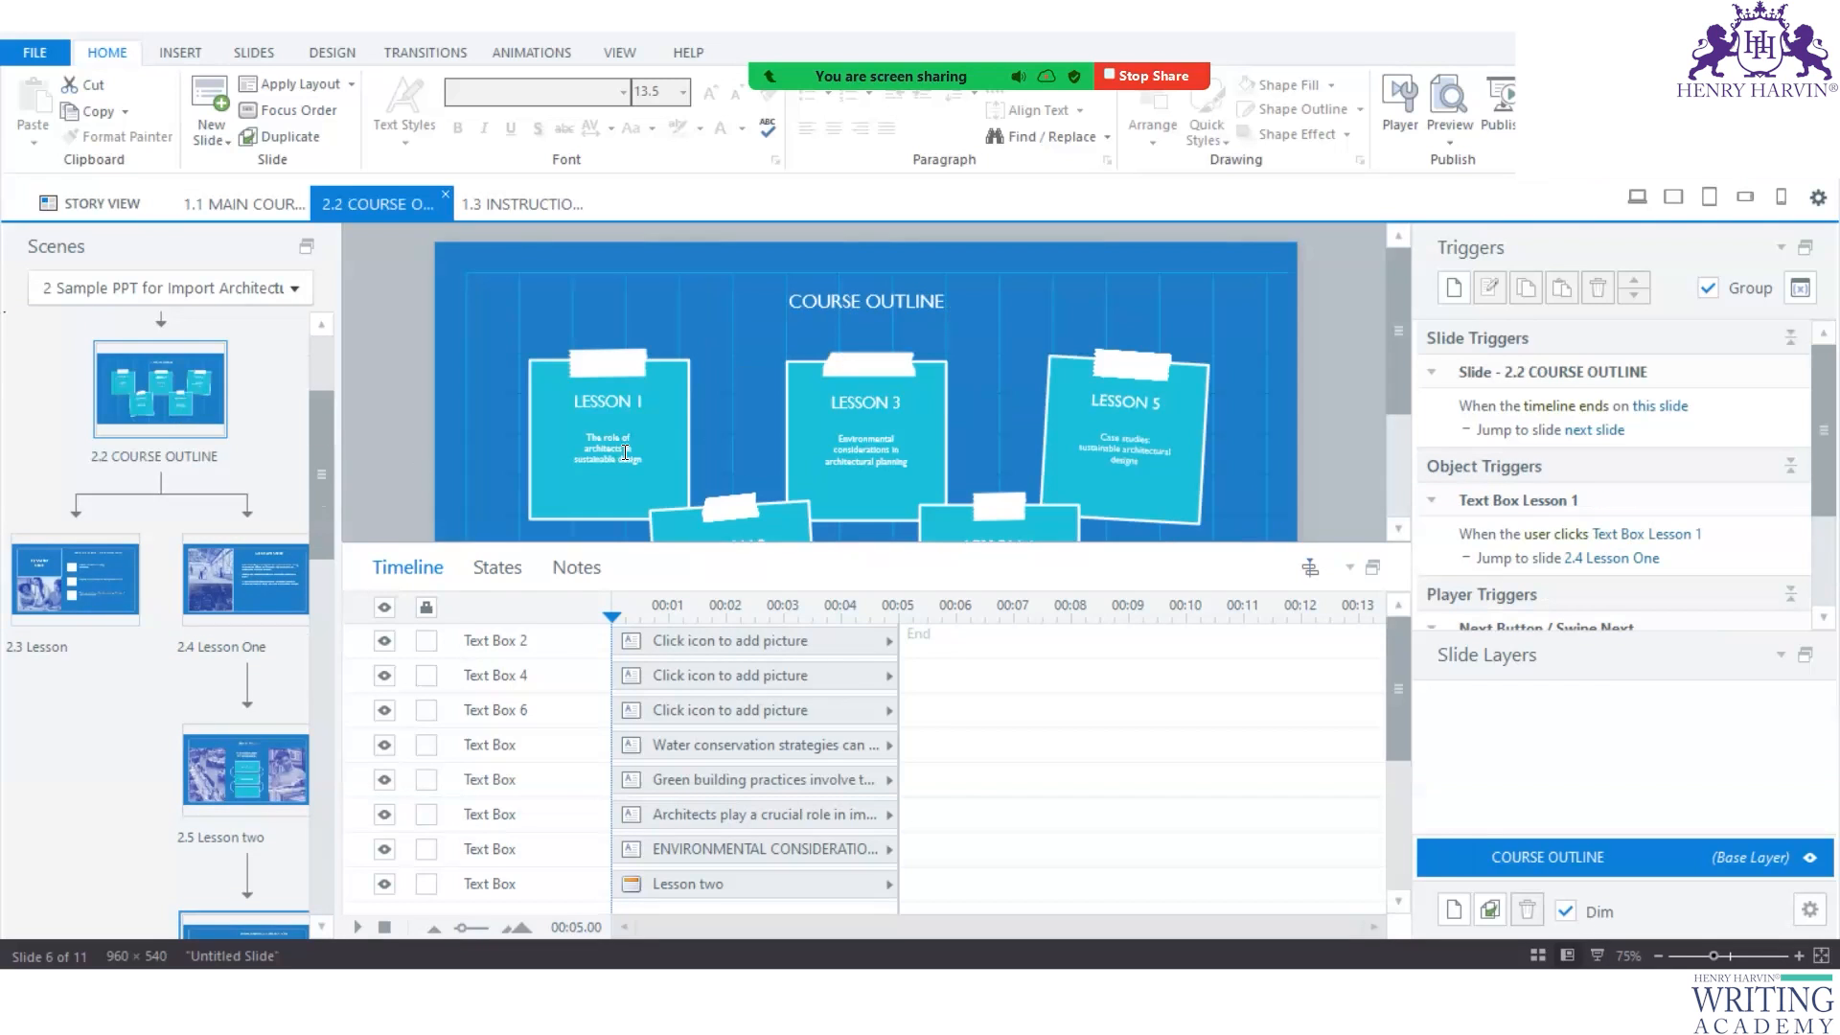
Add a trigger that jumps to slide 2.5 Lesson two when the user clicks Text Box lesson 2.
{"action": "left_click", "coordinate": [772, 508]}
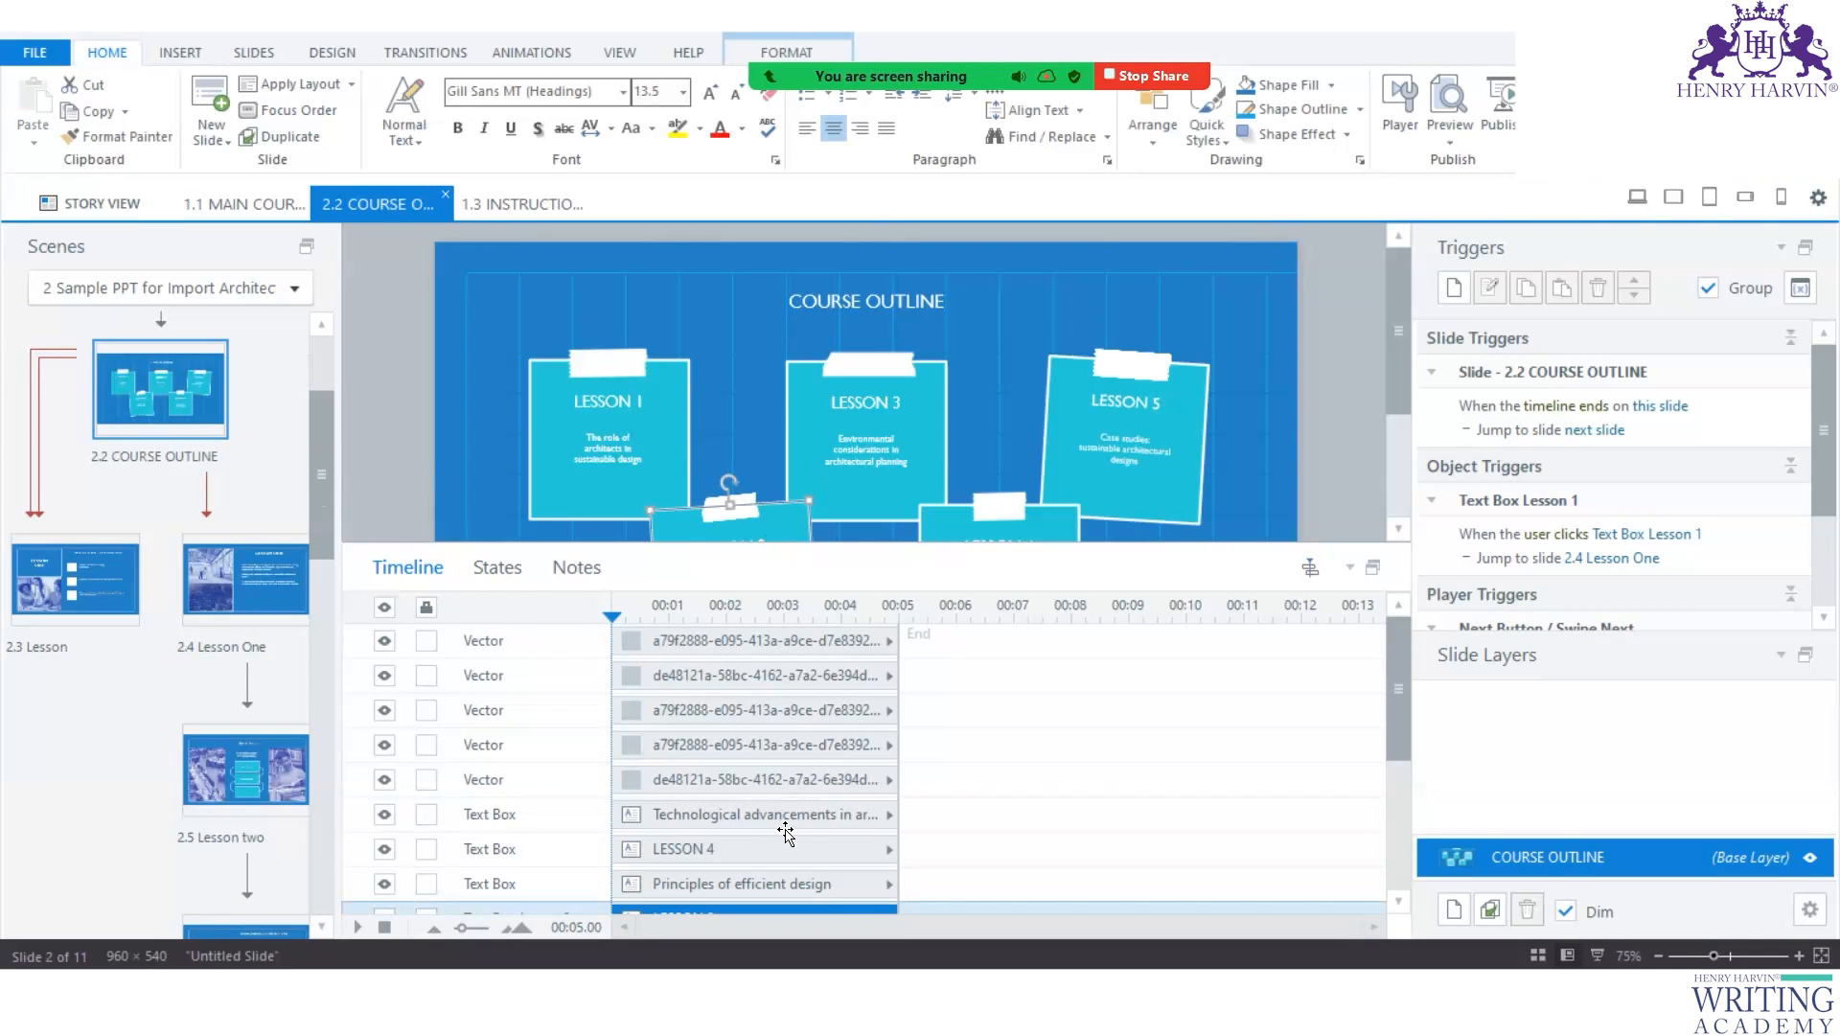
{"action": "scroll", "coordinate": [786, 834], "scroll_direction": "down", "scroll_amount": 3}
{"action": "left_click", "coordinate": [1455, 290]}
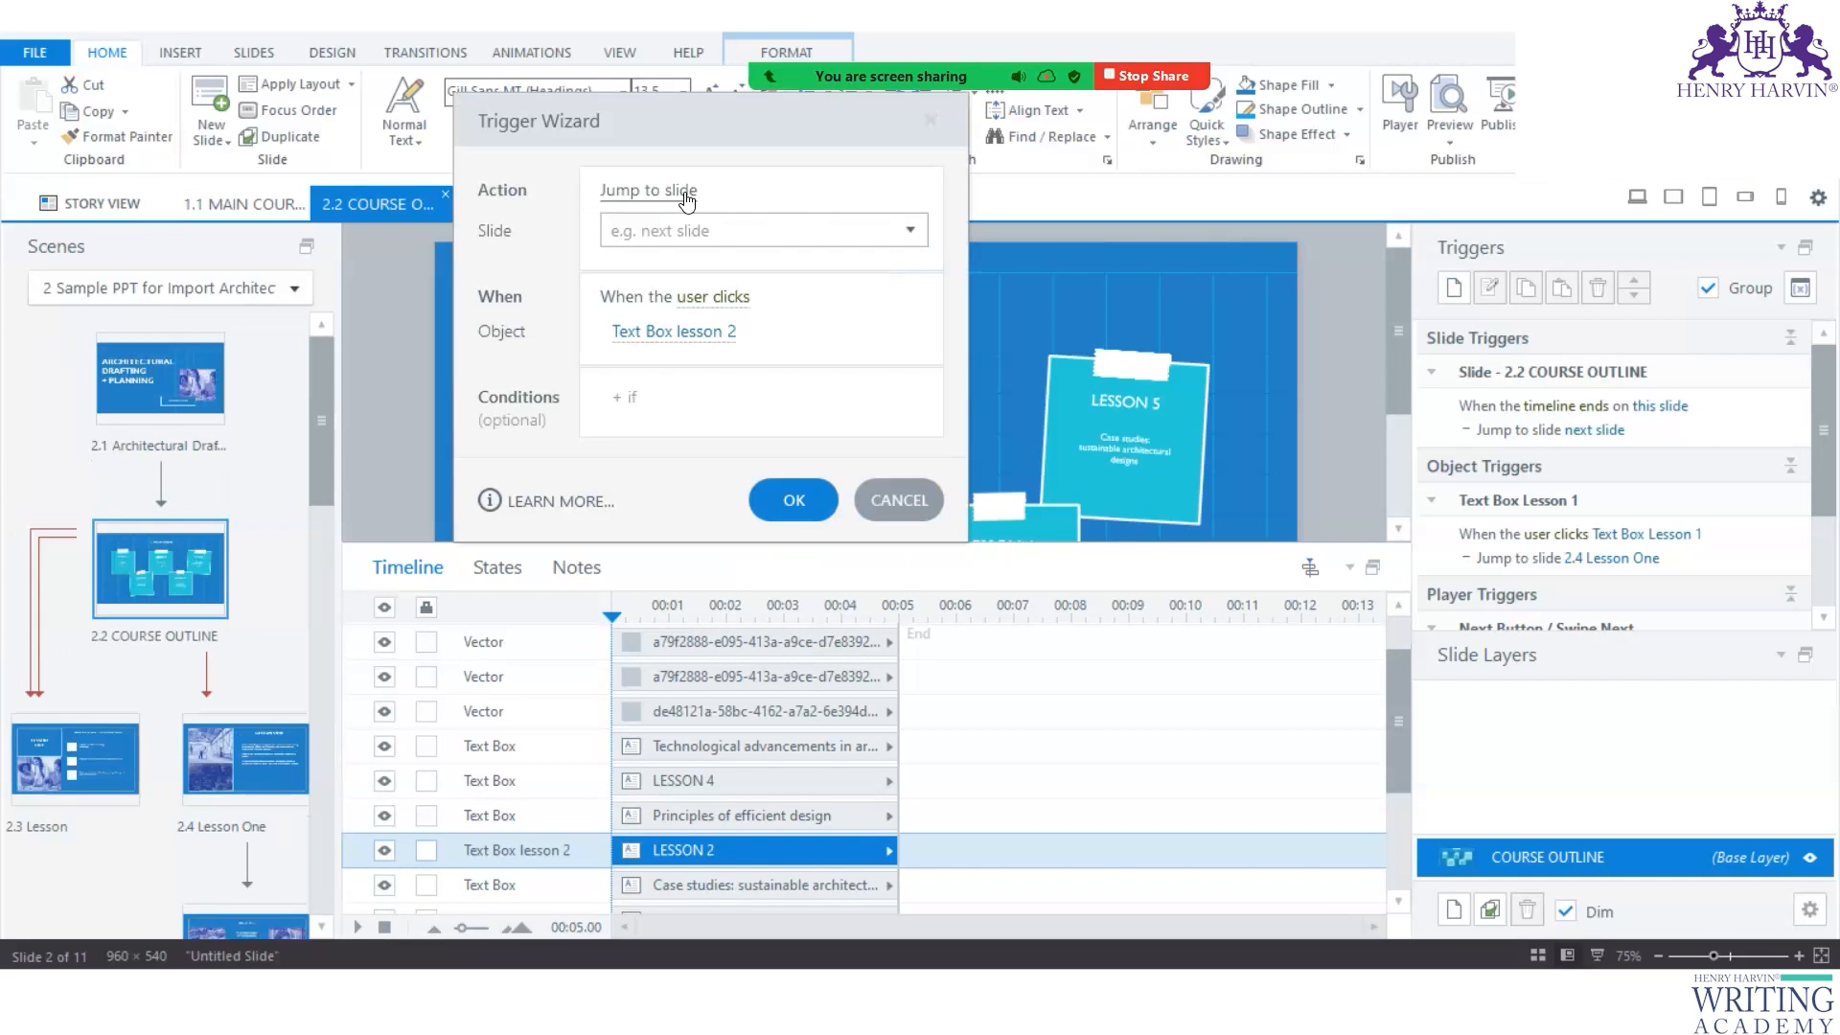
{"action": "left_click", "coordinate": [909, 231]}
{"action": "scroll", "coordinate": [724, 849], "scroll_direction": "down", "scroll_amount": 6}
{"action": "scroll", "coordinate": [726, 845], "scroll_direction": "down", "scroll_amount": 4}
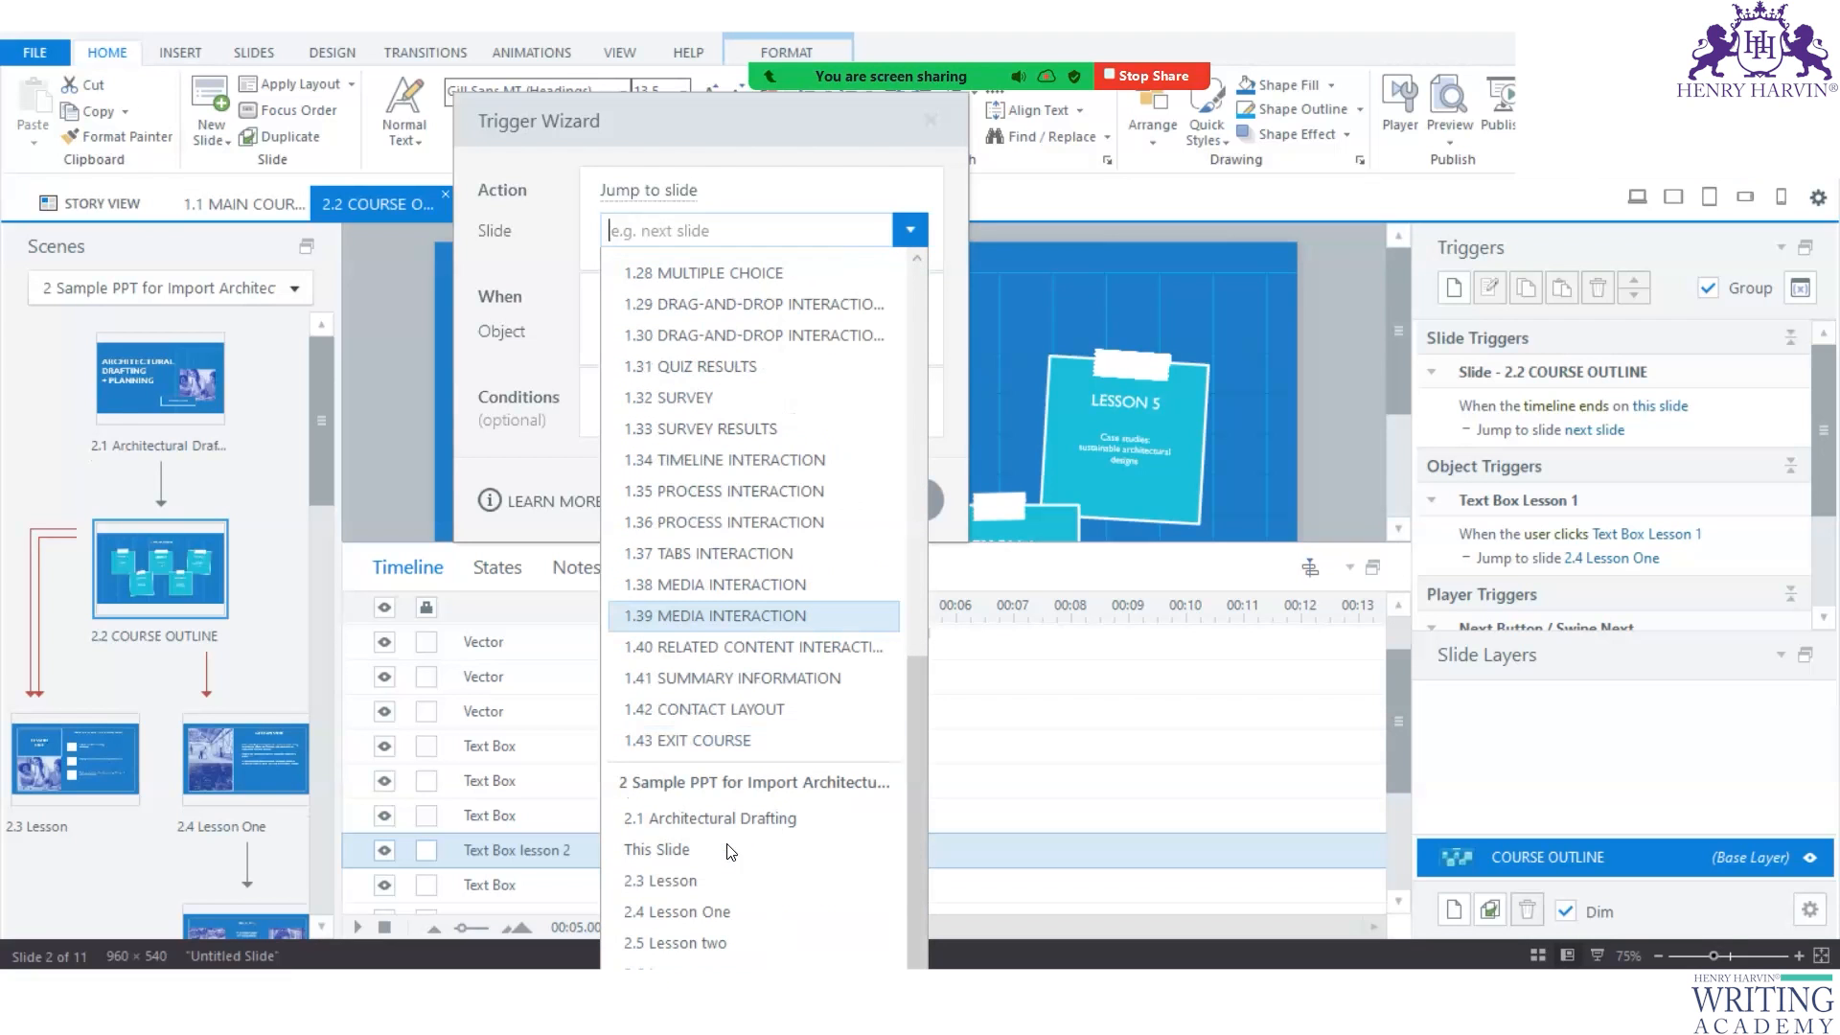
{"action": "scroll", "coordinate": [730, 850], "scroll_direction": "down", "scroll_amount": 2}
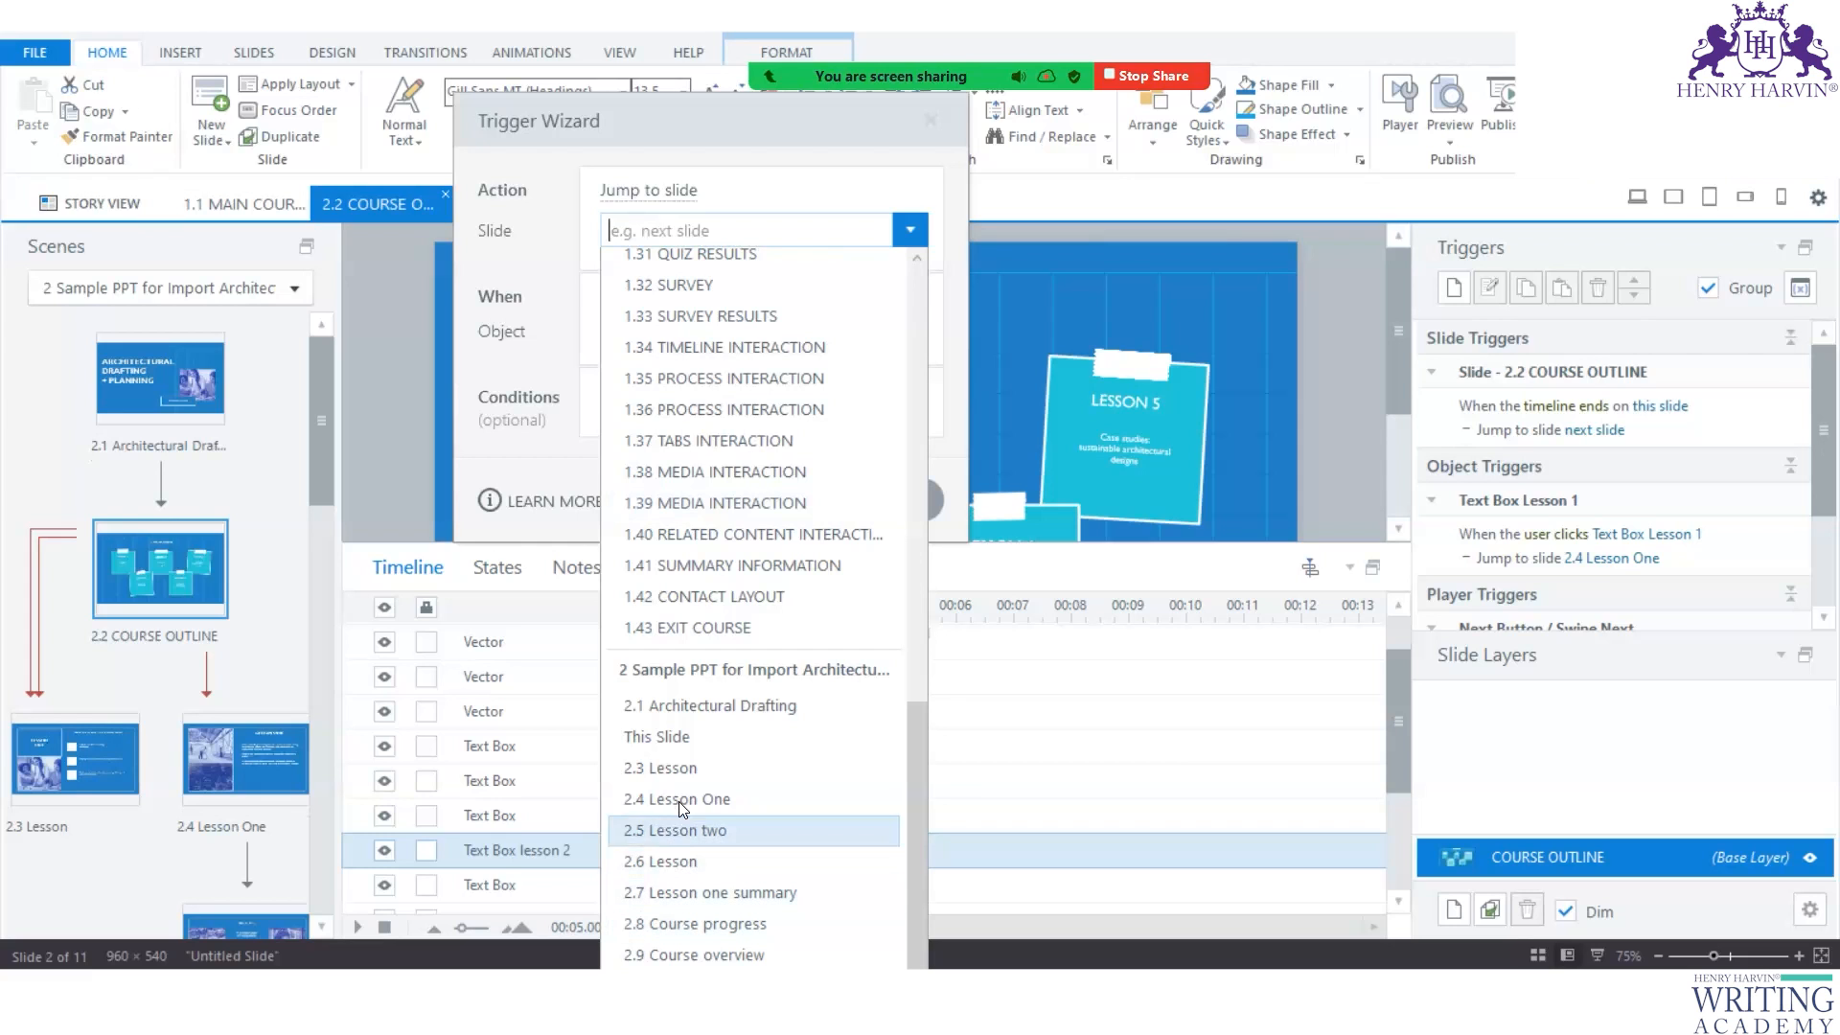
{"action": "left_click", "coordinate": [679, 830]}
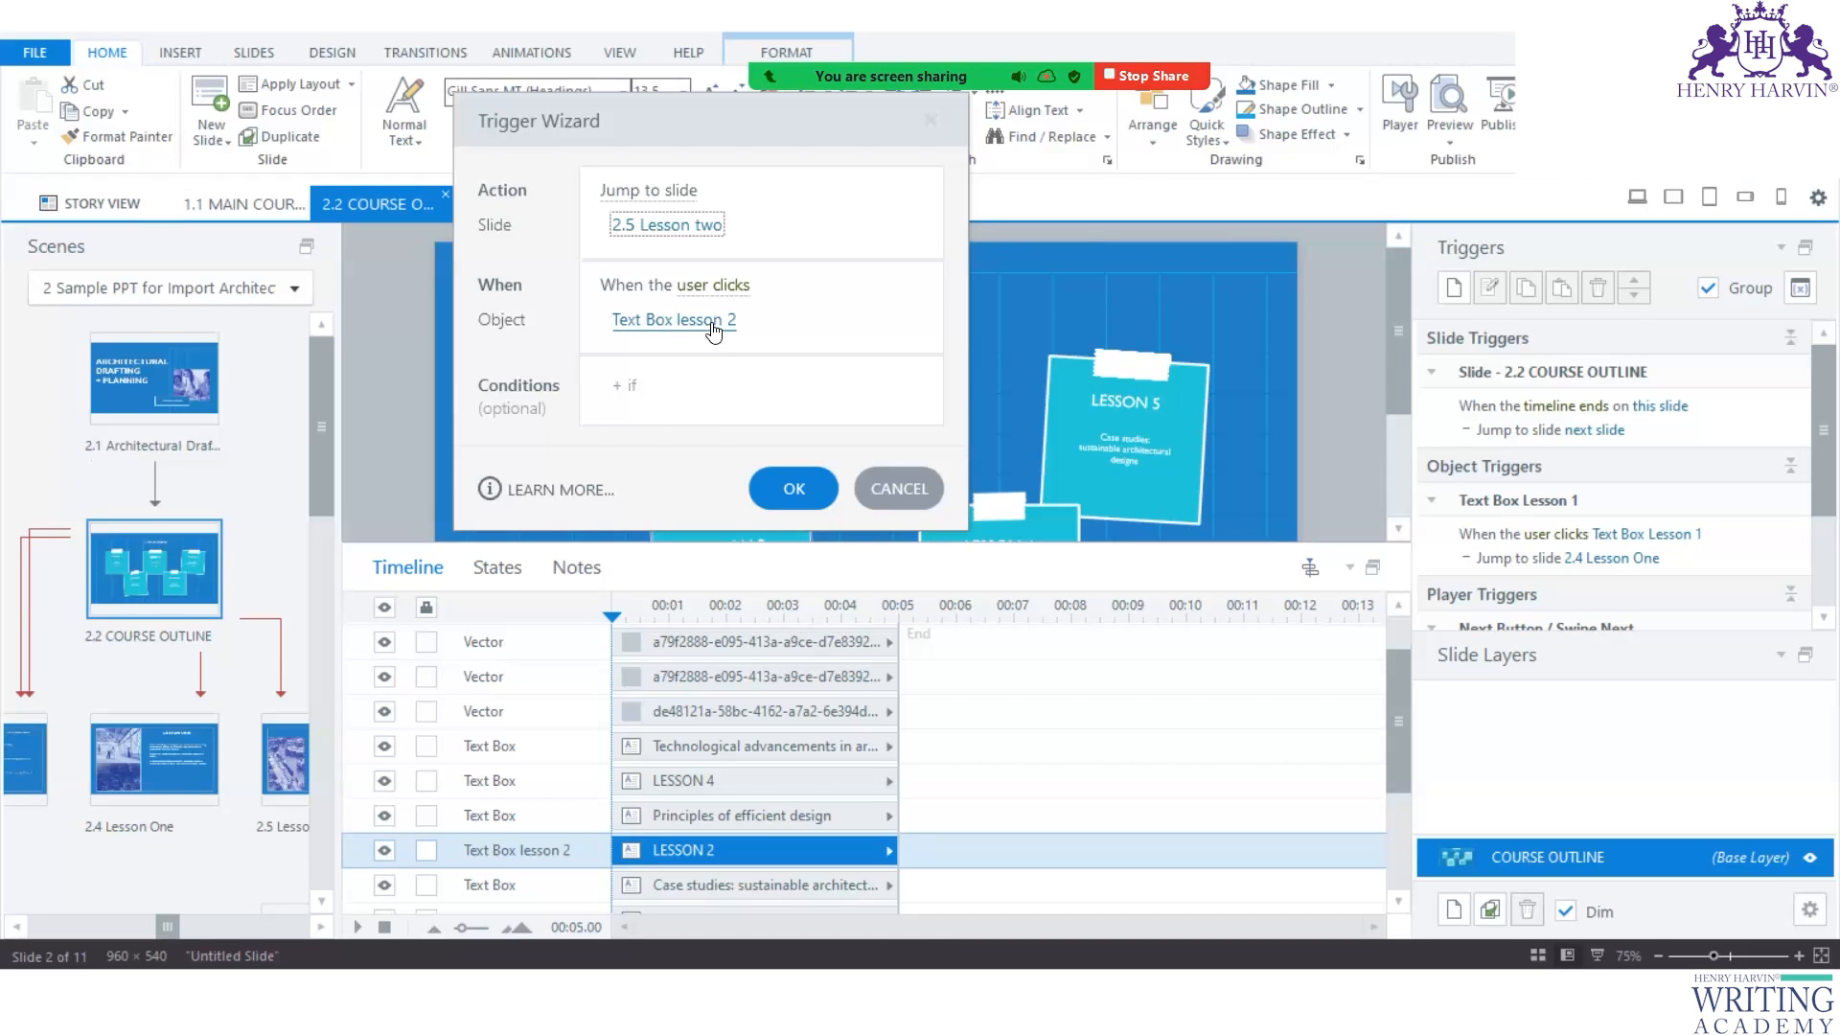
{"action": "left_click", "coordinate": [696, 837]}
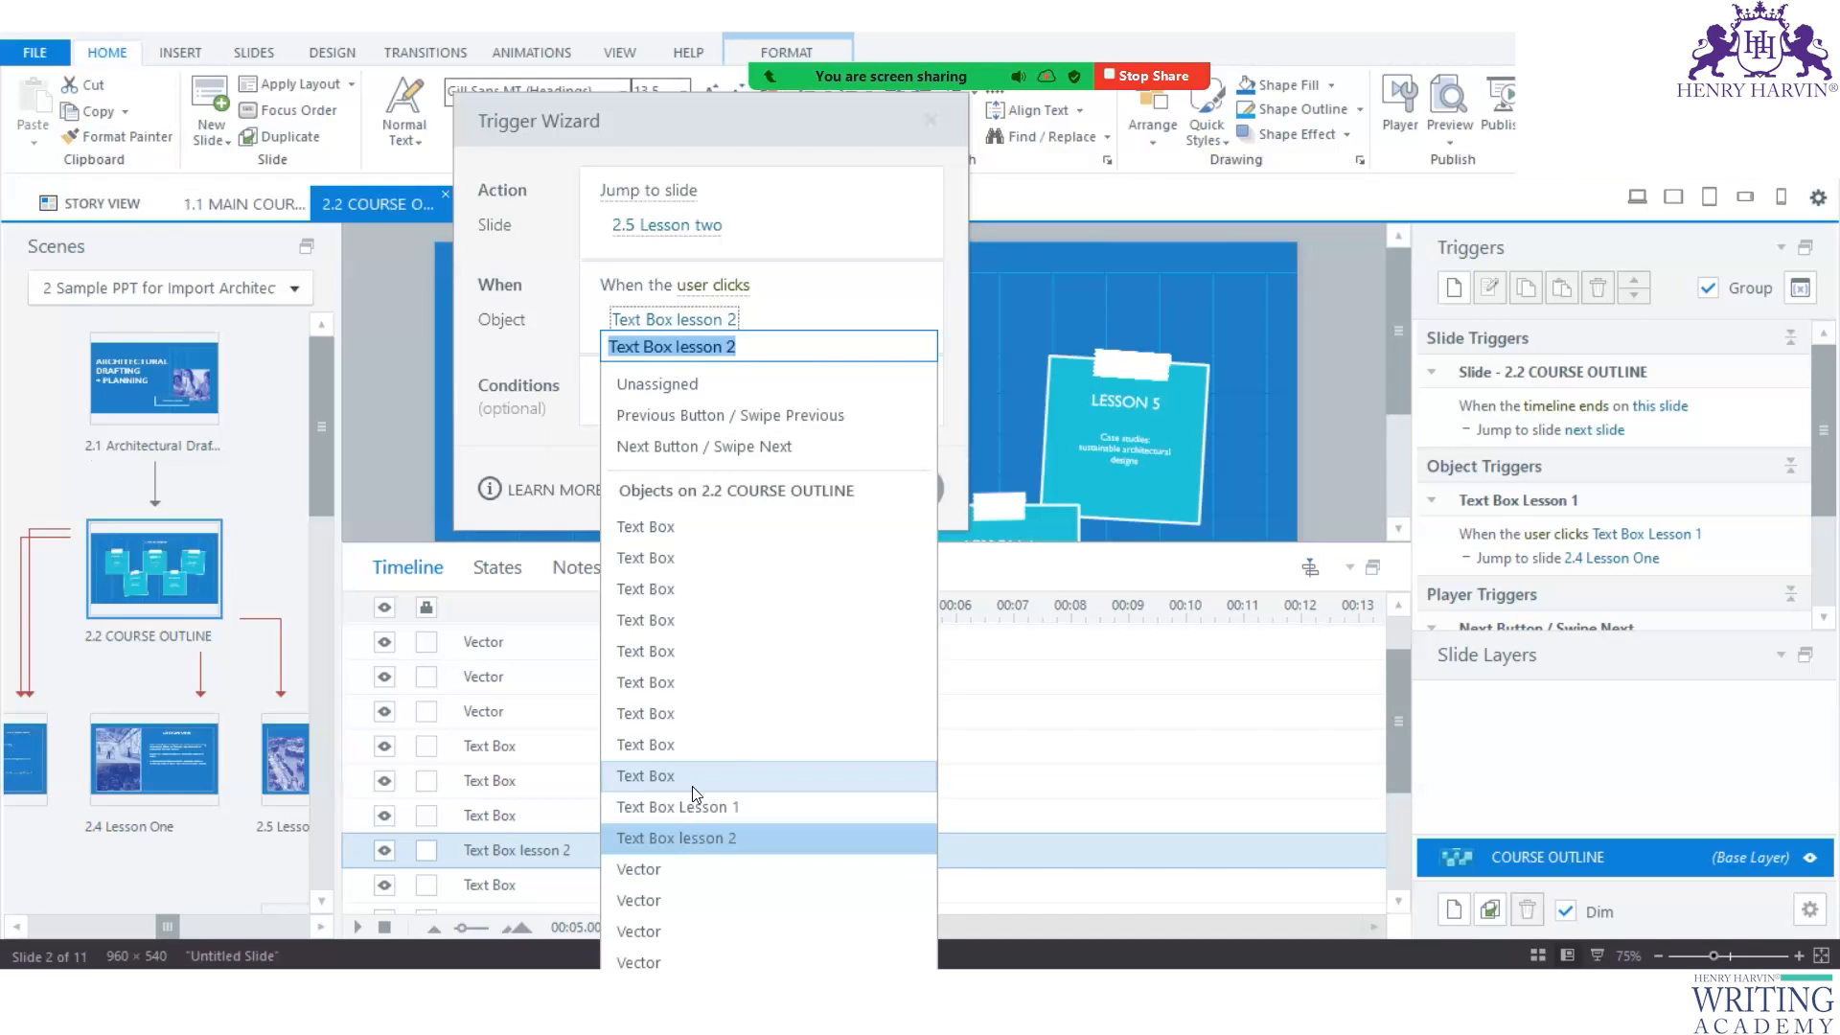
{"action": "left_click", "coordinate": [785, 491]}
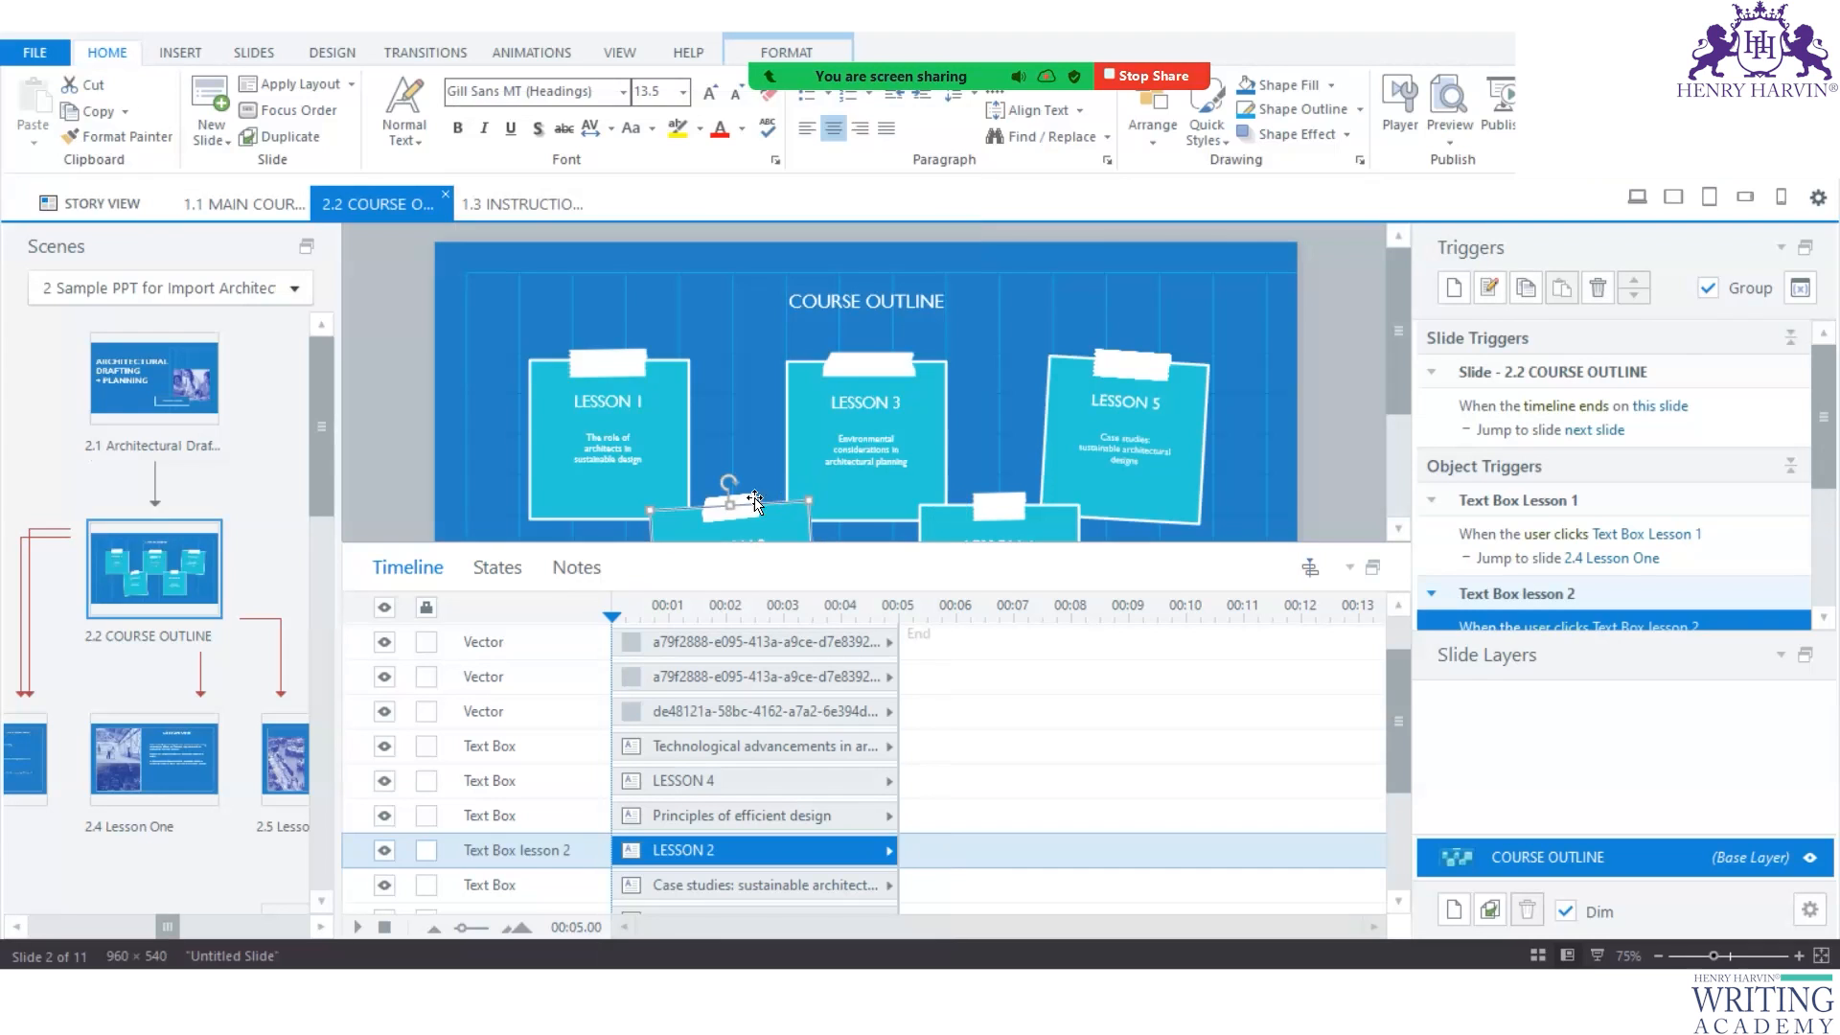
Widen the scene overview to show the branching slides and open slide 2.5 Lesson two.
{"action": "left_click_drag", "start_coordinate": [338, 393], "coordinate": [655, 394]}
{"action": "left_click_drag", "start_coordinate": [339, 546], "coordinate": [356, 547]}
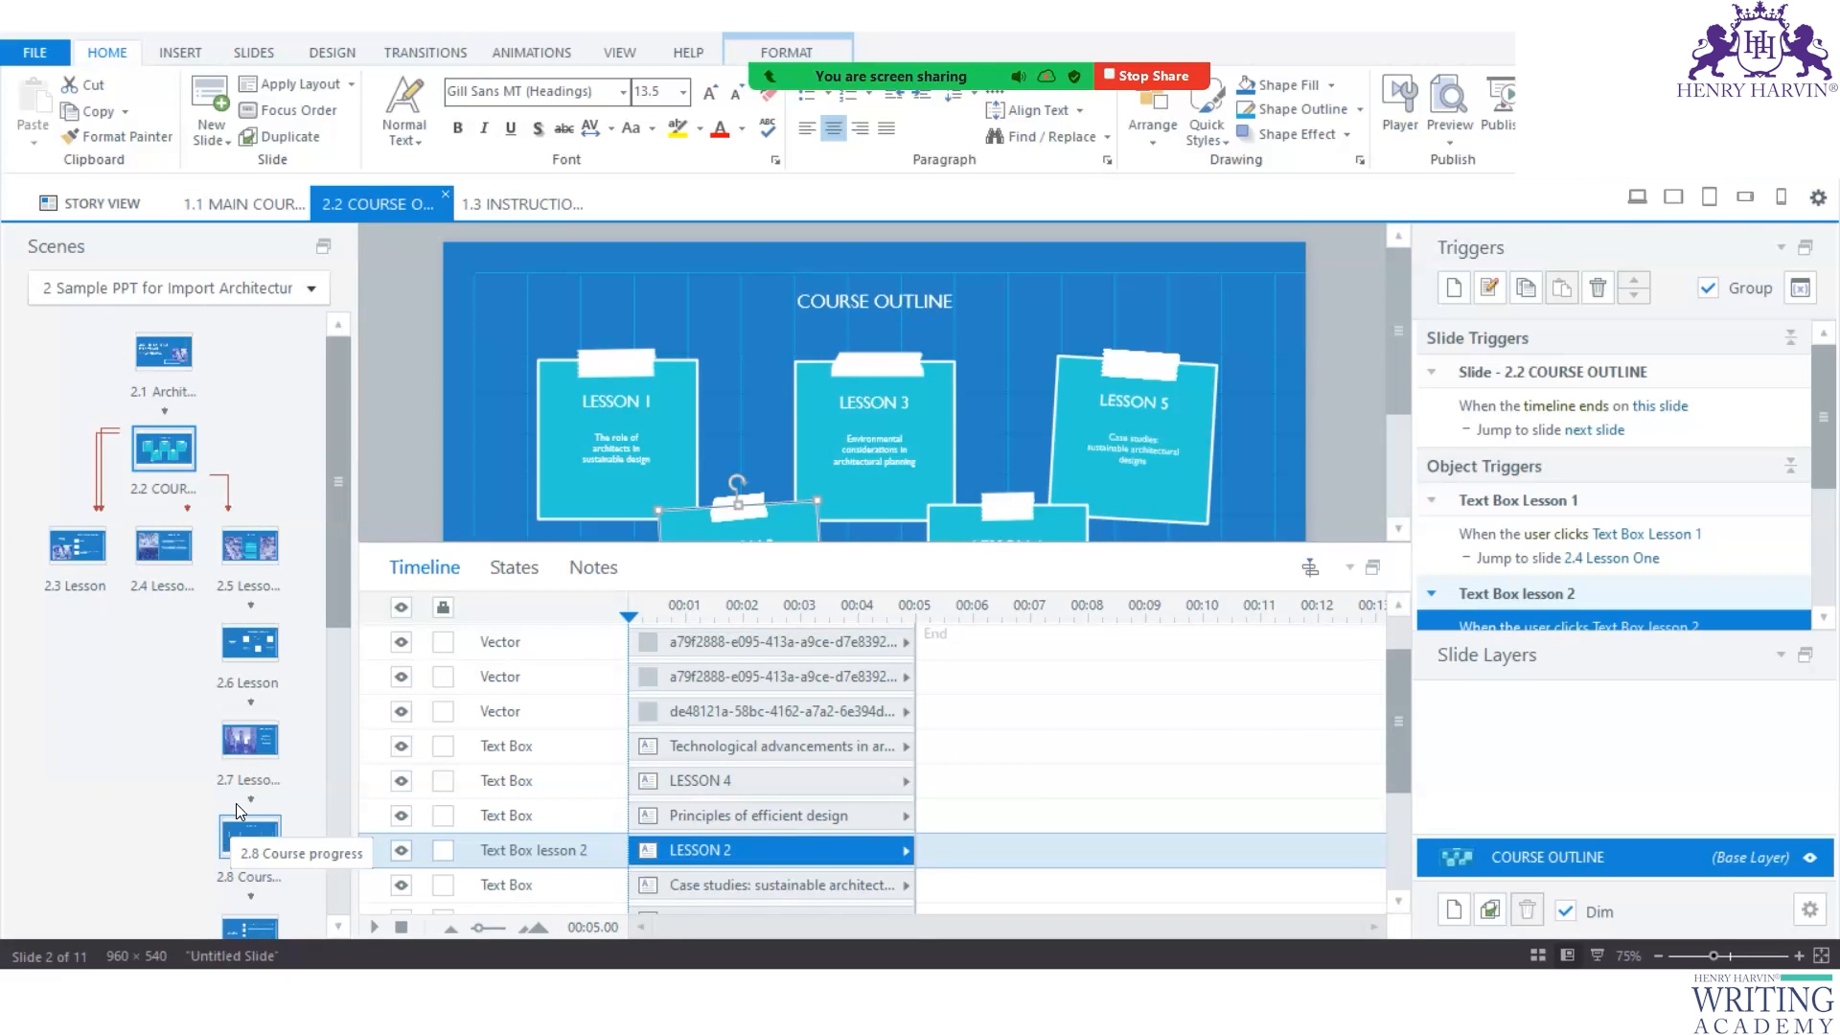
{"action": "left_click", "coordinate": [255, 556]}
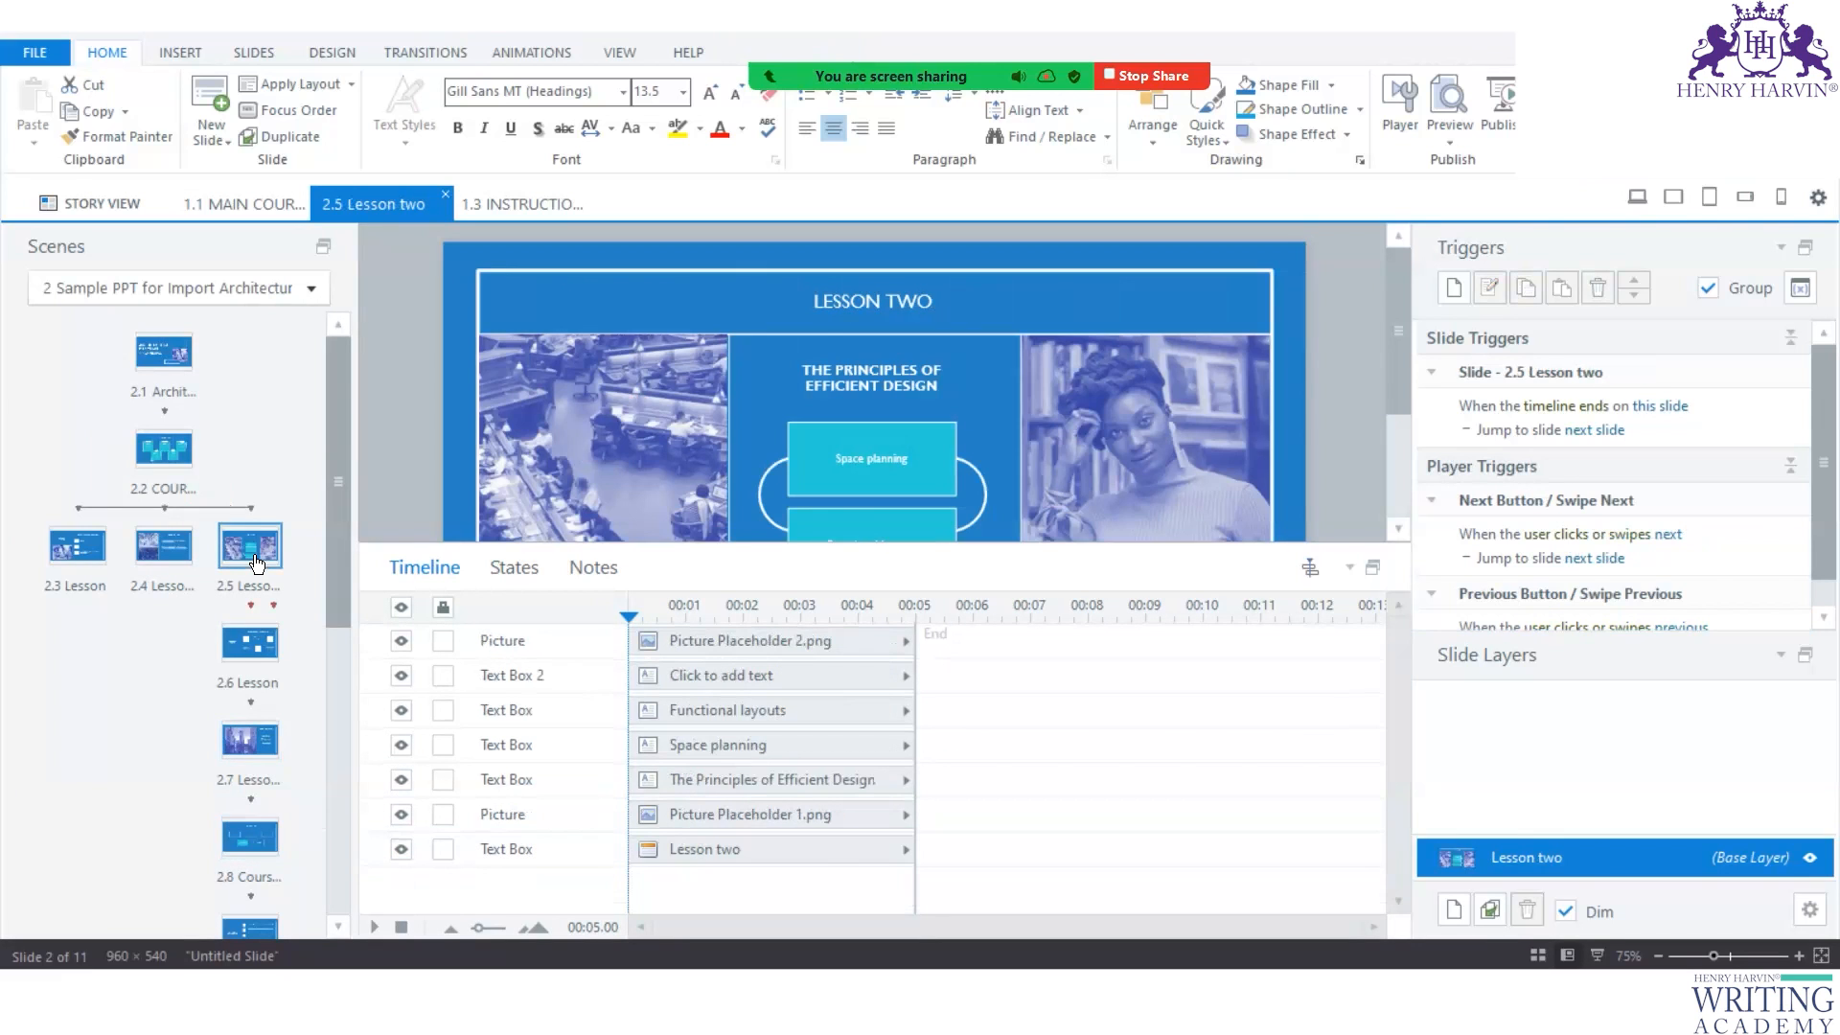
Open slide 2.6 Lesson and change its large side heading to LESSON THREE.
{"action": "left_click", "coordinate": [245, 656]}
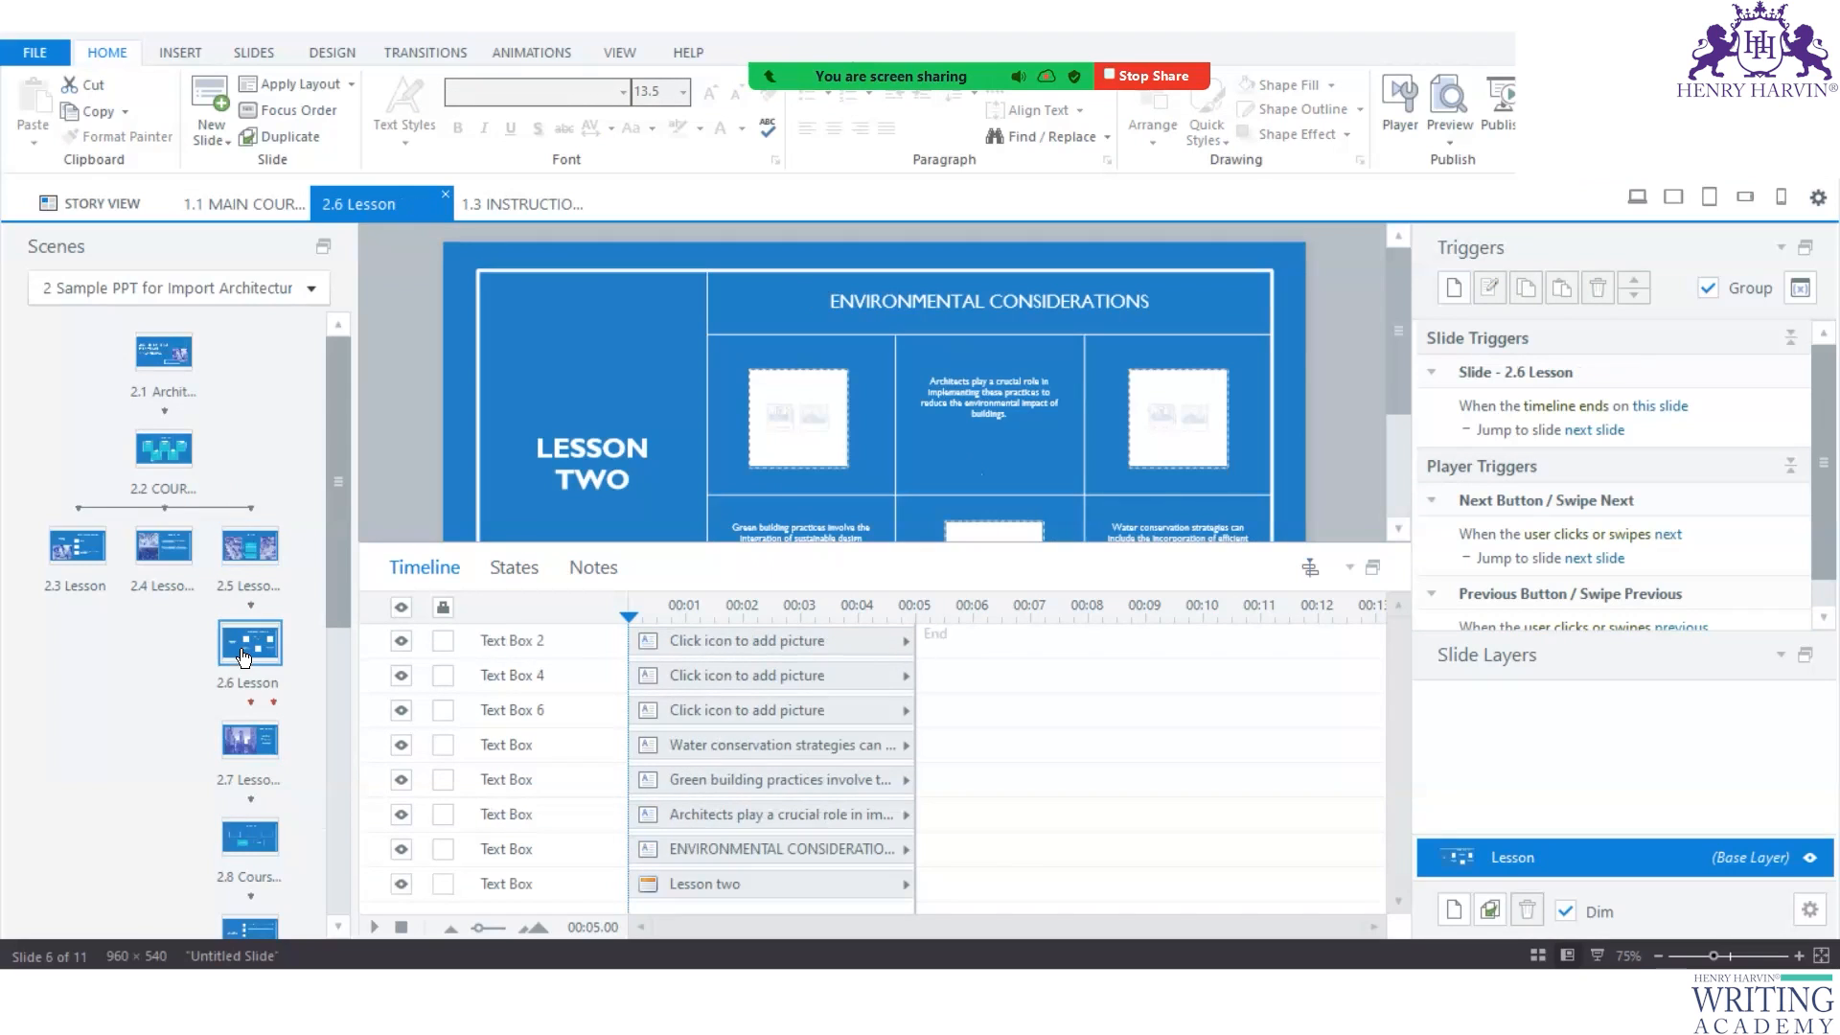
{"action": "left_click", "coordinate": [584, 483]}
{"action": "double_click", "coordinate": [582, 484]}
{"action": "type", "text": "THREE"}
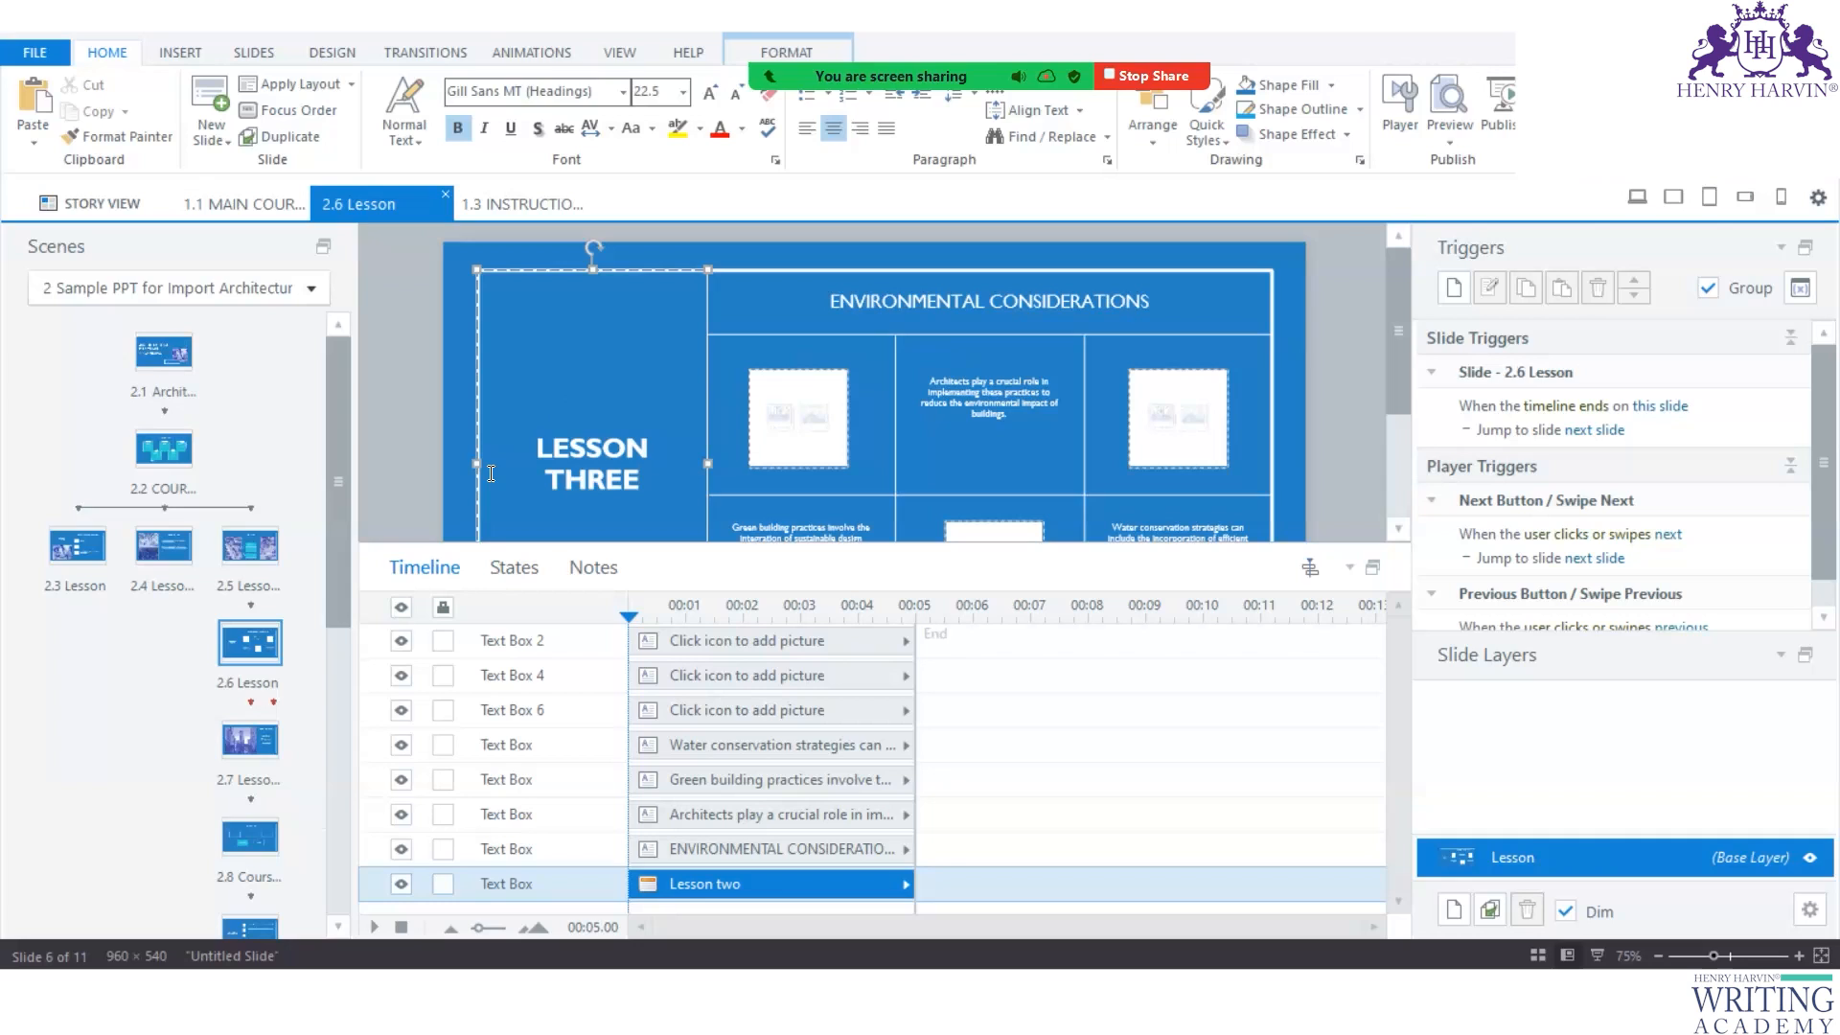
{"action": "left_click", "coordinate": [274, 658]}
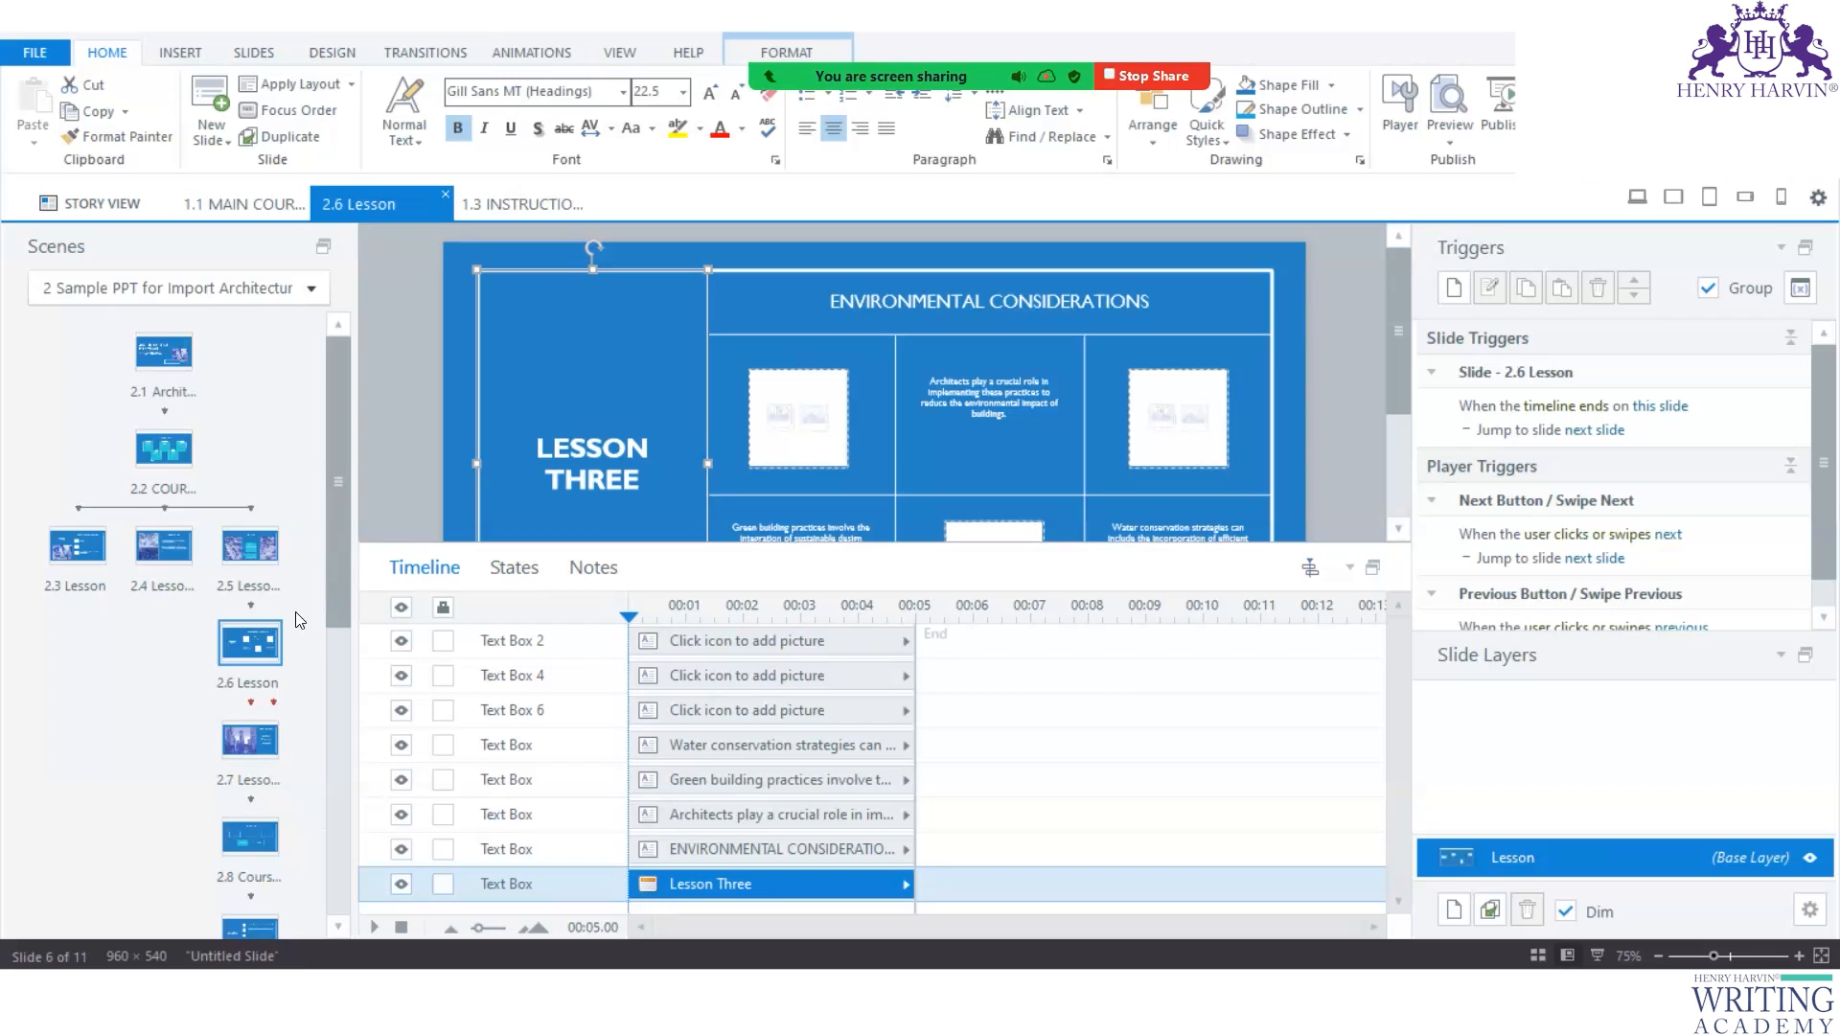
On slide 2.2 COURSE OUTLINE, copy the Text Box Lesson 1 trigger and paste it onto the LESSON 3 card's text box.
{"action": "double_click", "coordinate": [163, 450]}
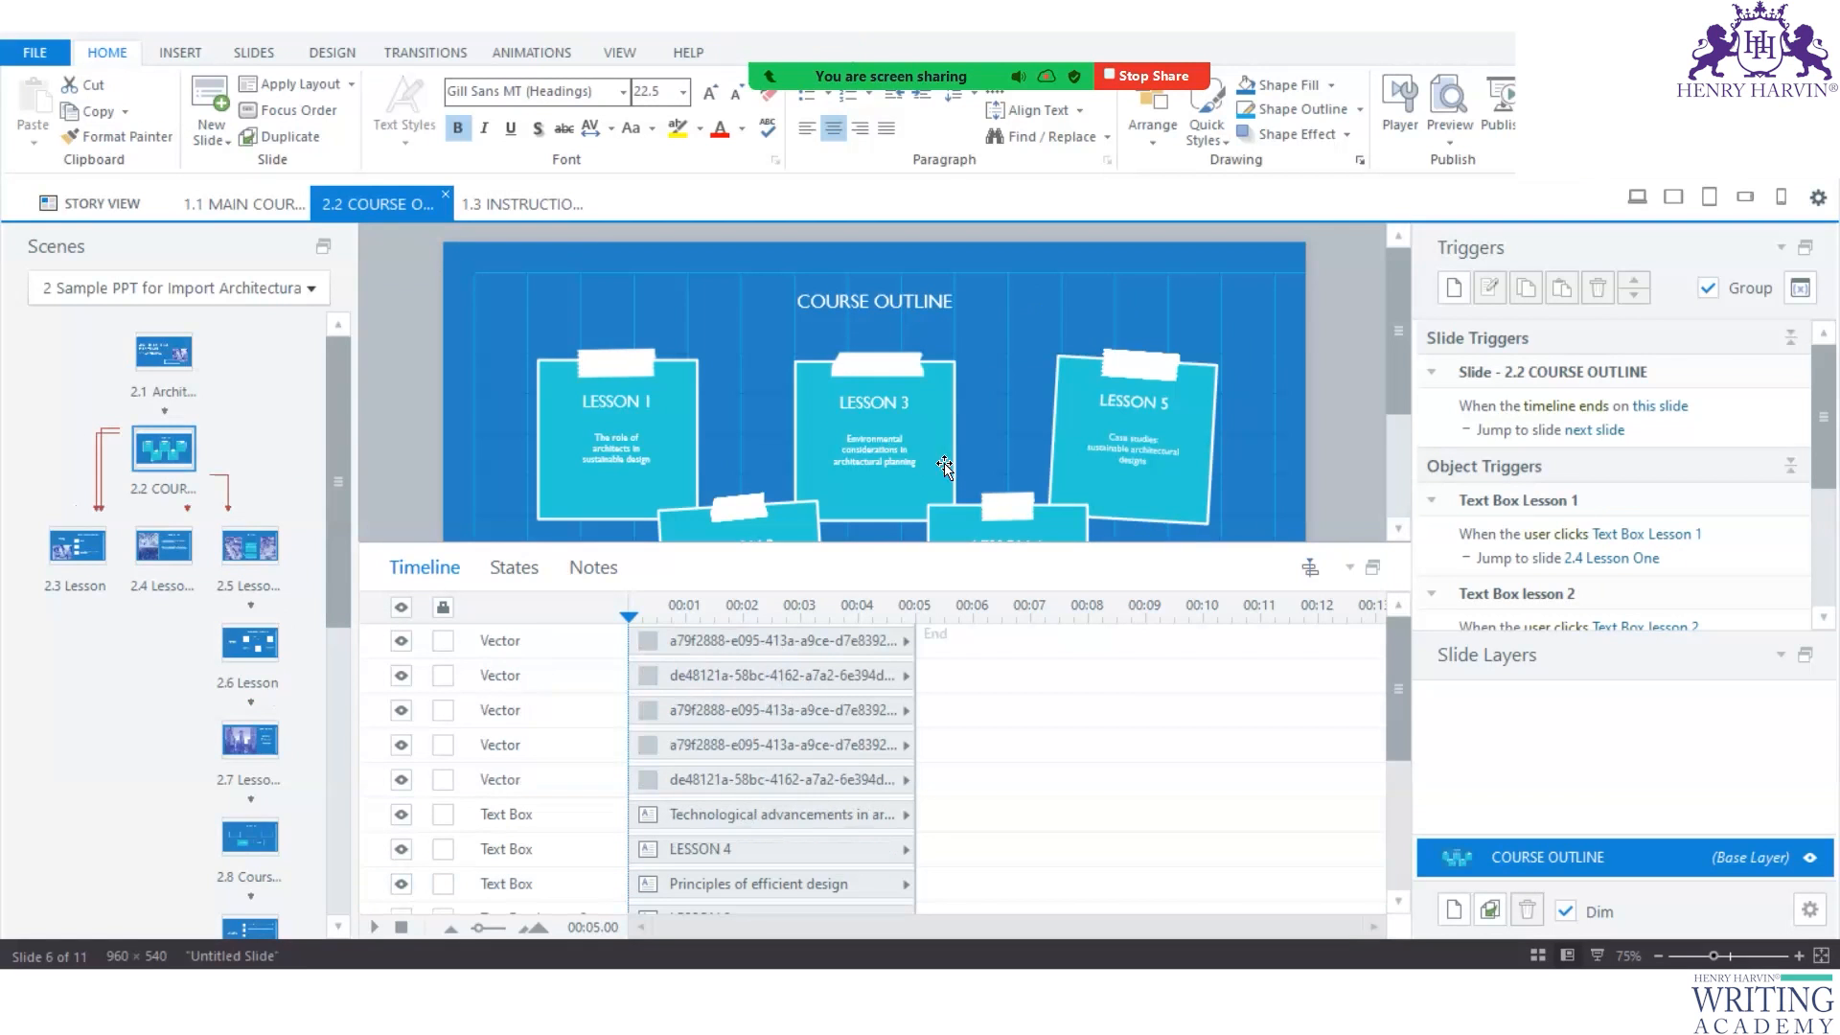
{"action": "left_click", "coordinate": [920, 400]}
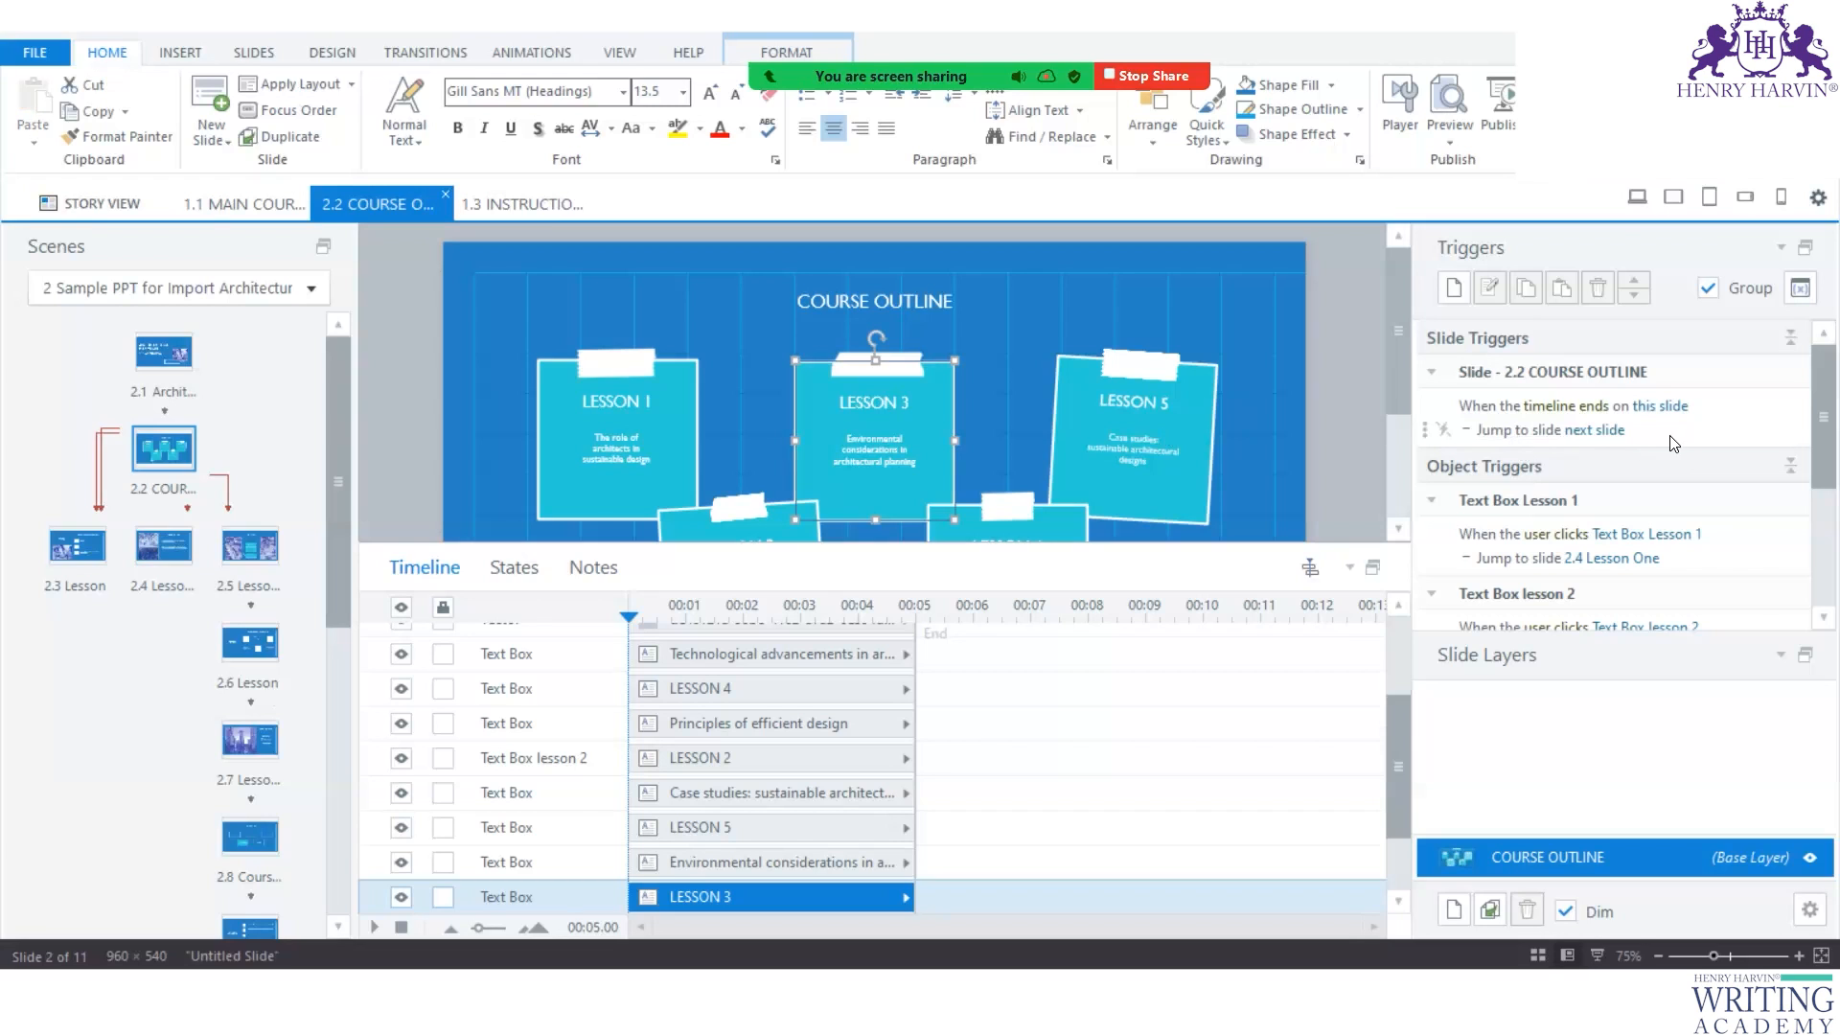
{"action": "scroll", "coordinate": [1674, 444], "scroll_direction": "down", "scroll_amount": 3}
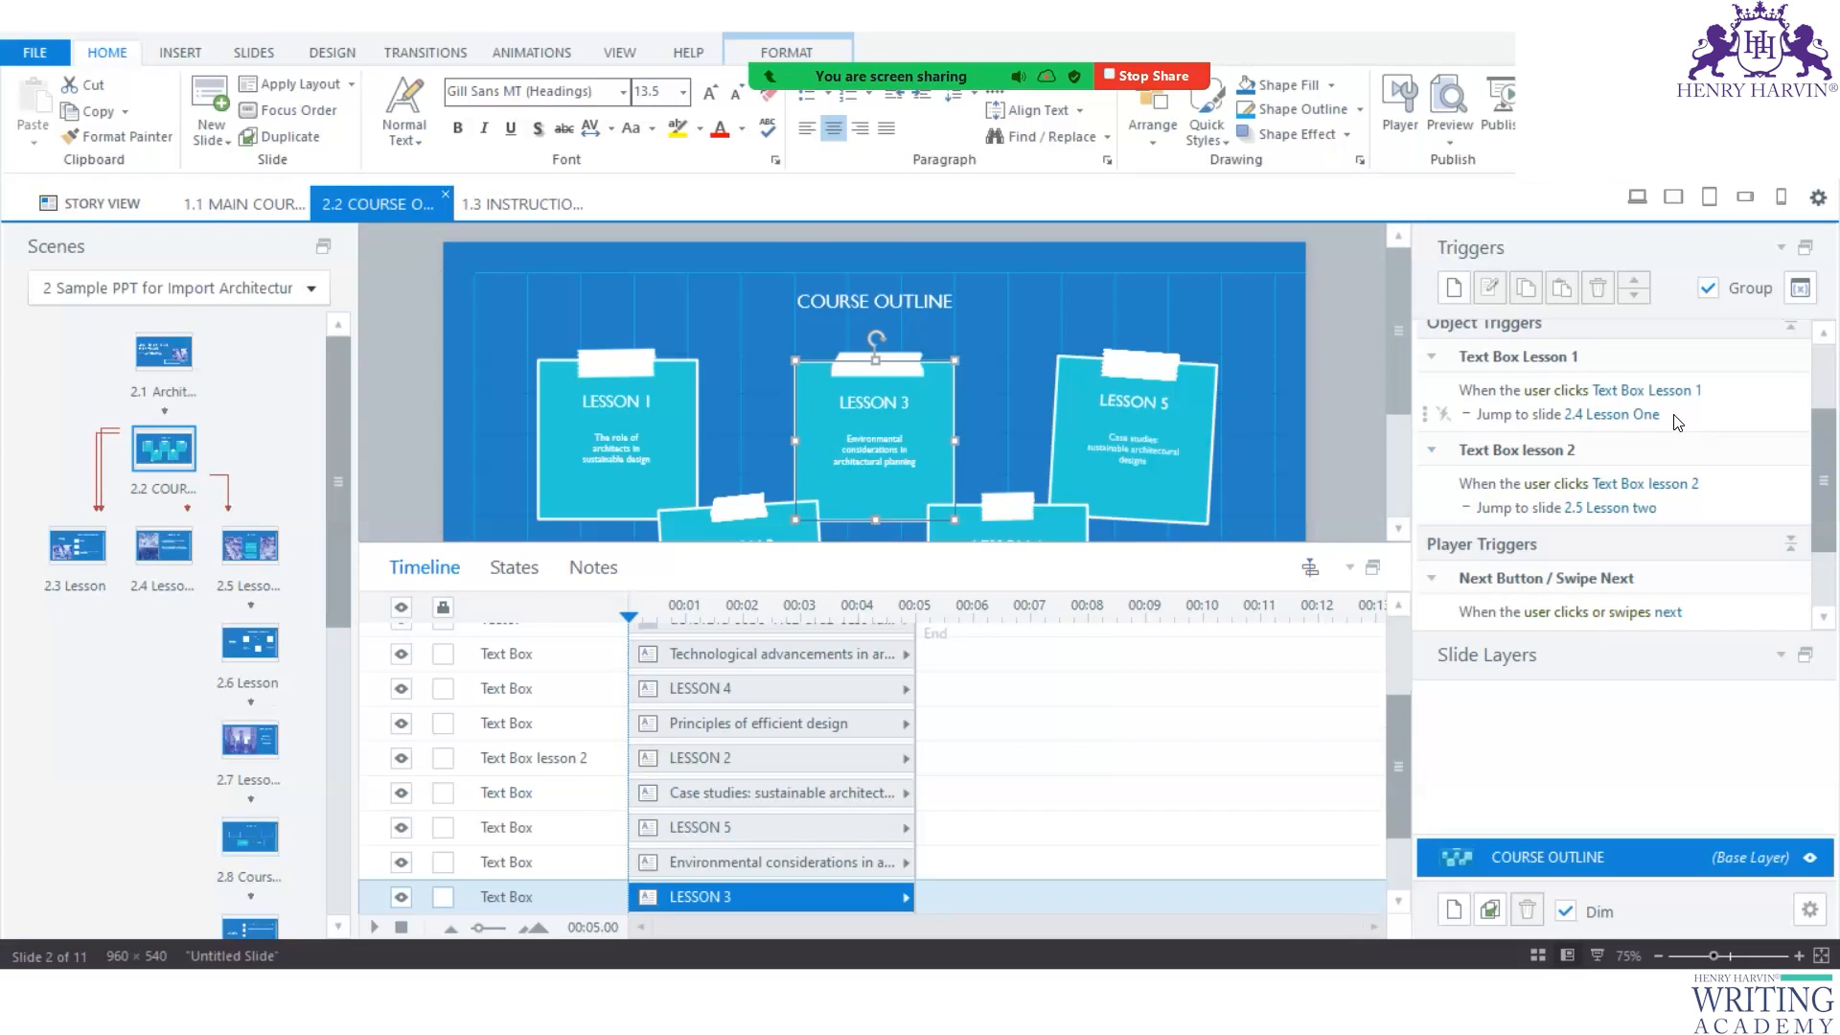
{"action": "left_click", "coordinate": [1729, 412]}
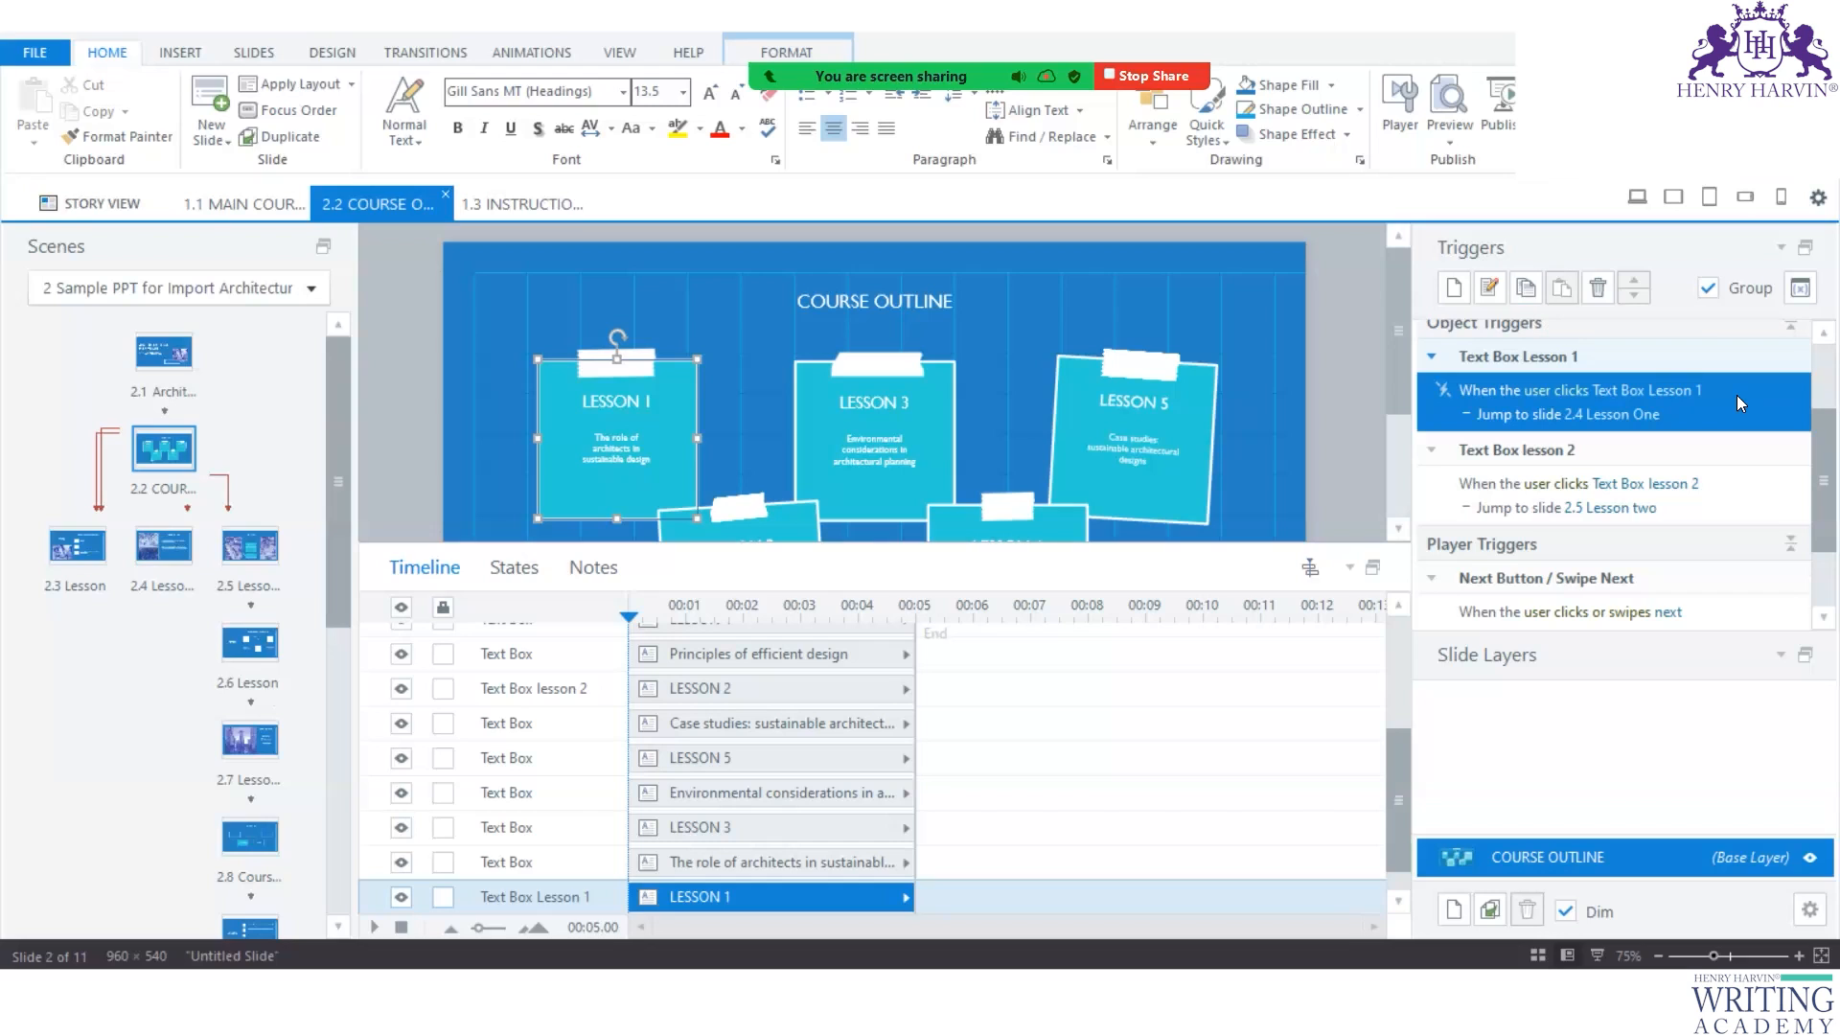
{"action": "key", "text": "ctrl+c"}
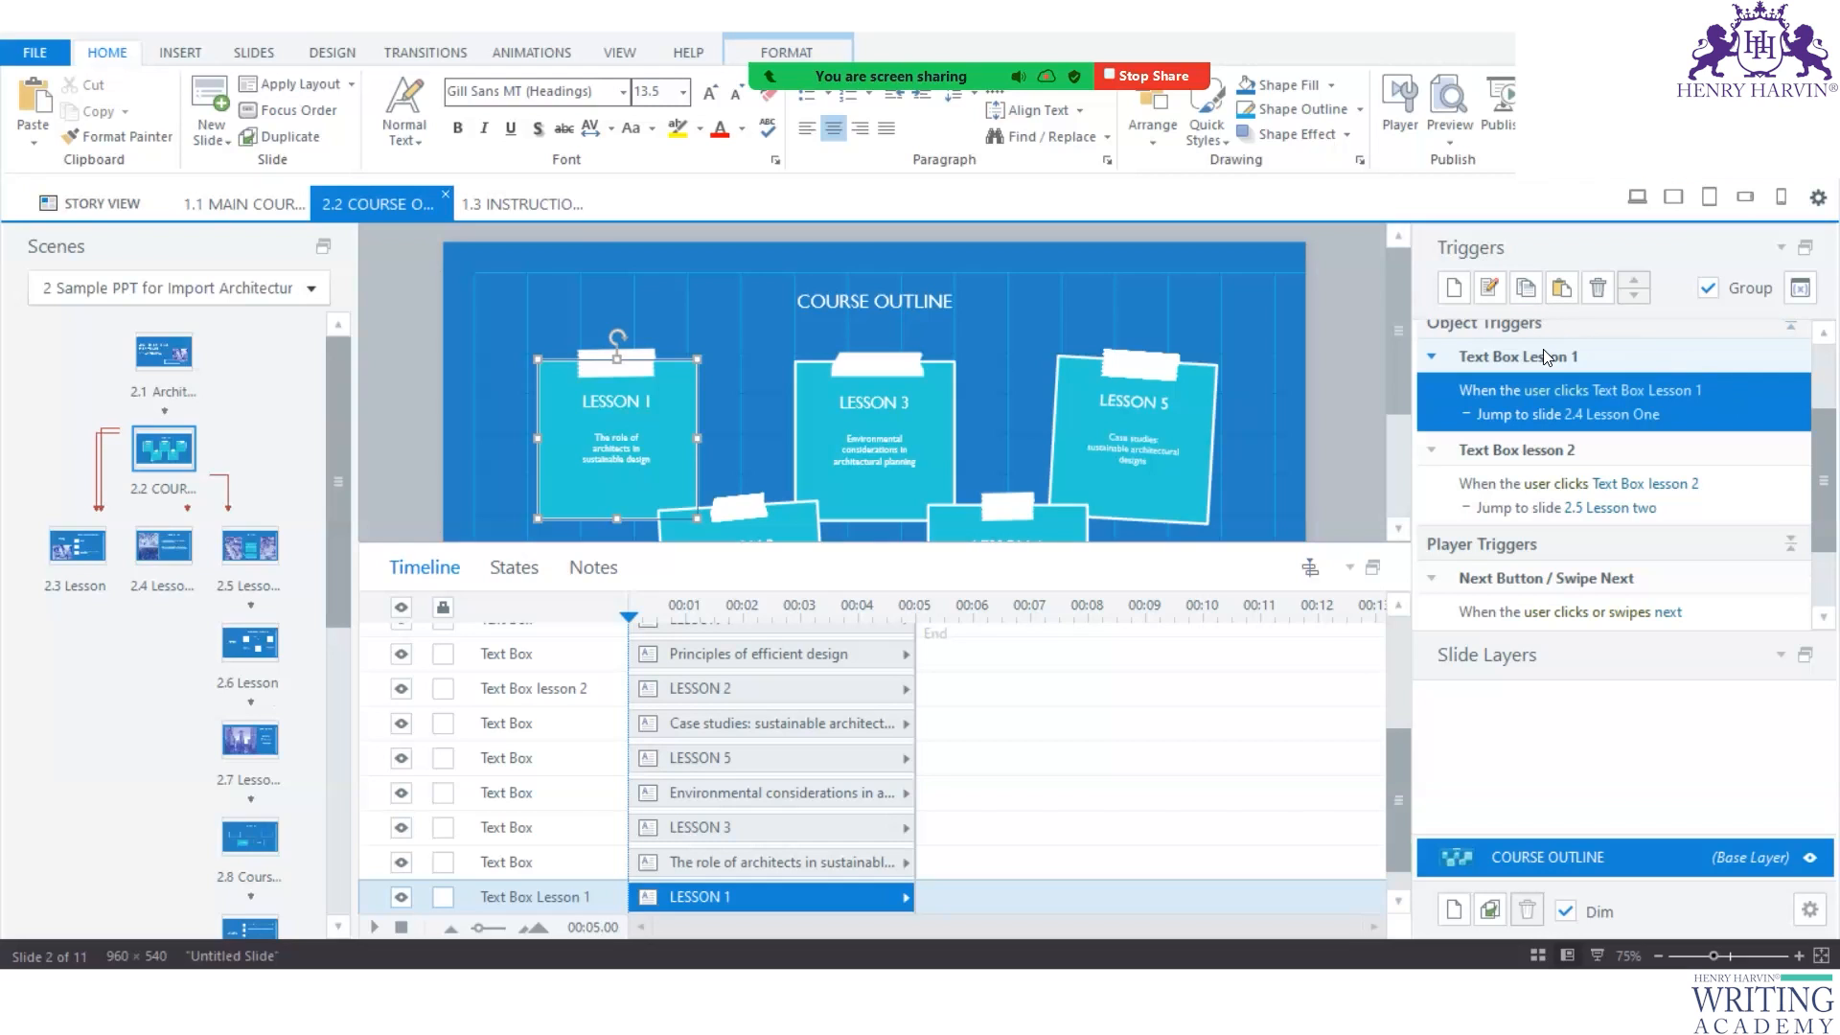
{"action": "left_click", "coordinate": [1524, 290]}
{"action": "left_click", "coordinate": [951, 370]}
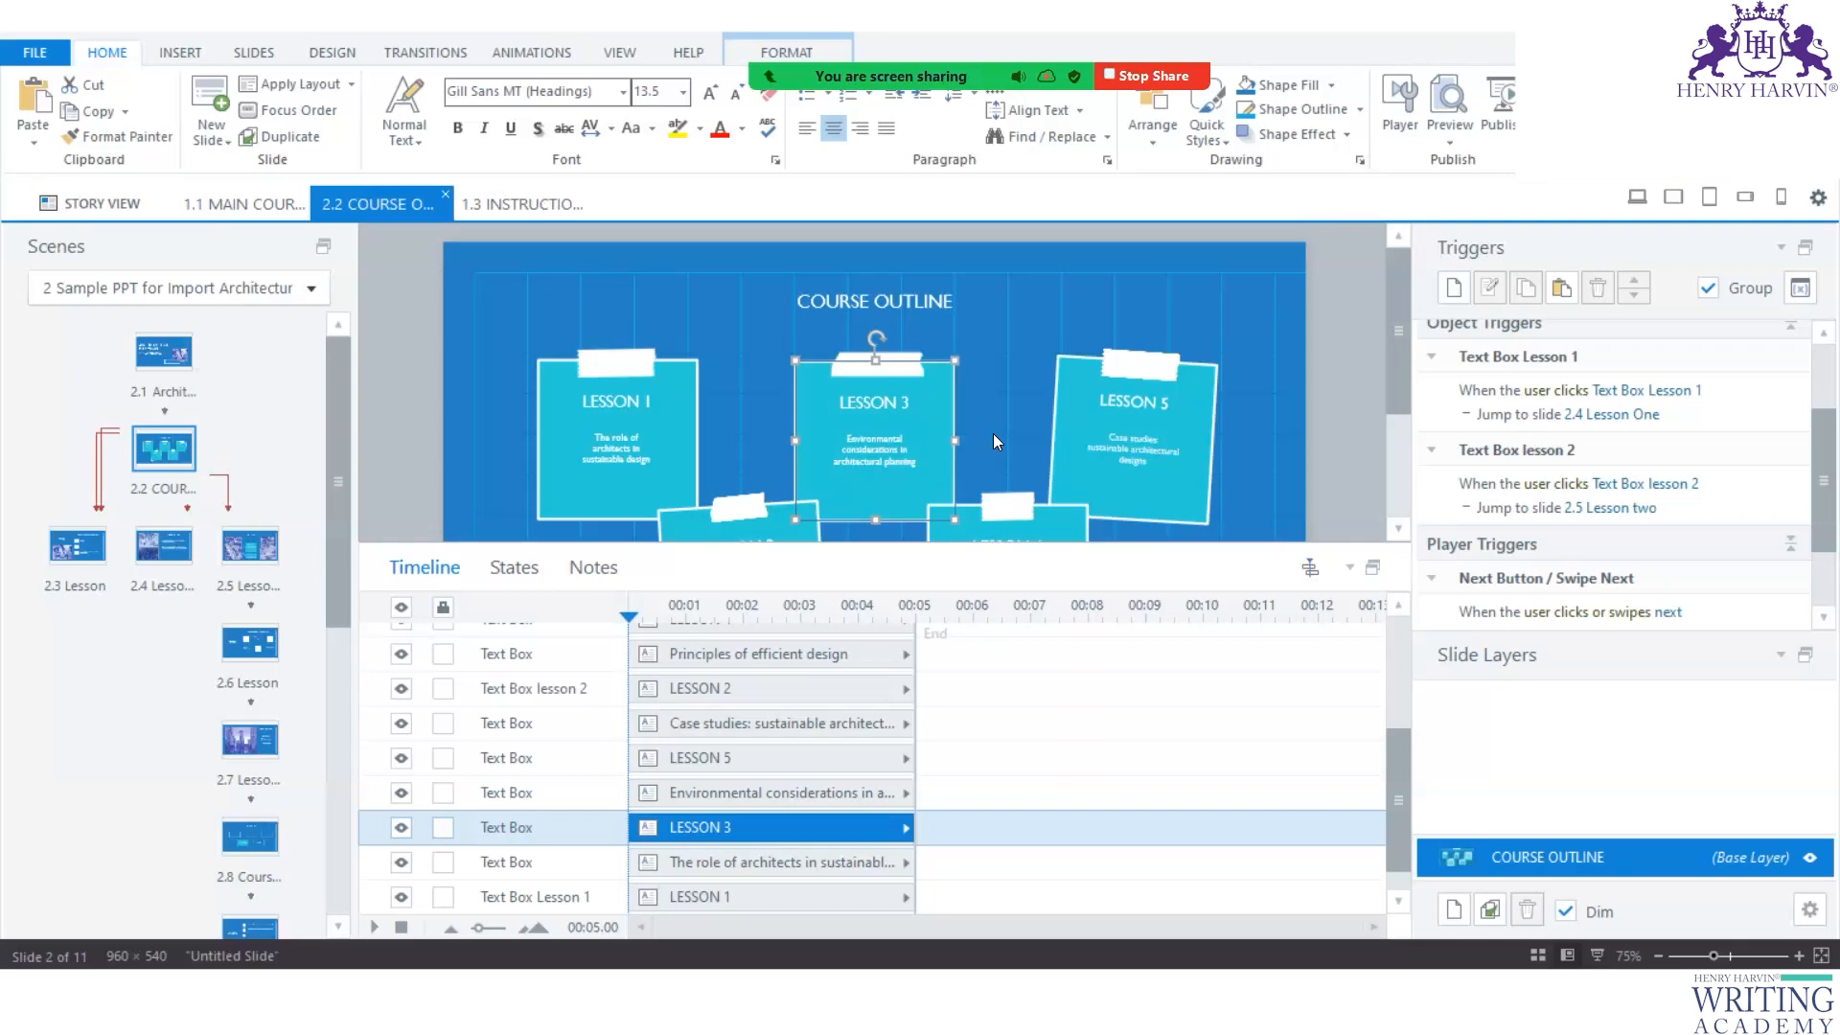
{"action": "key", "text": "ctrl+v"}
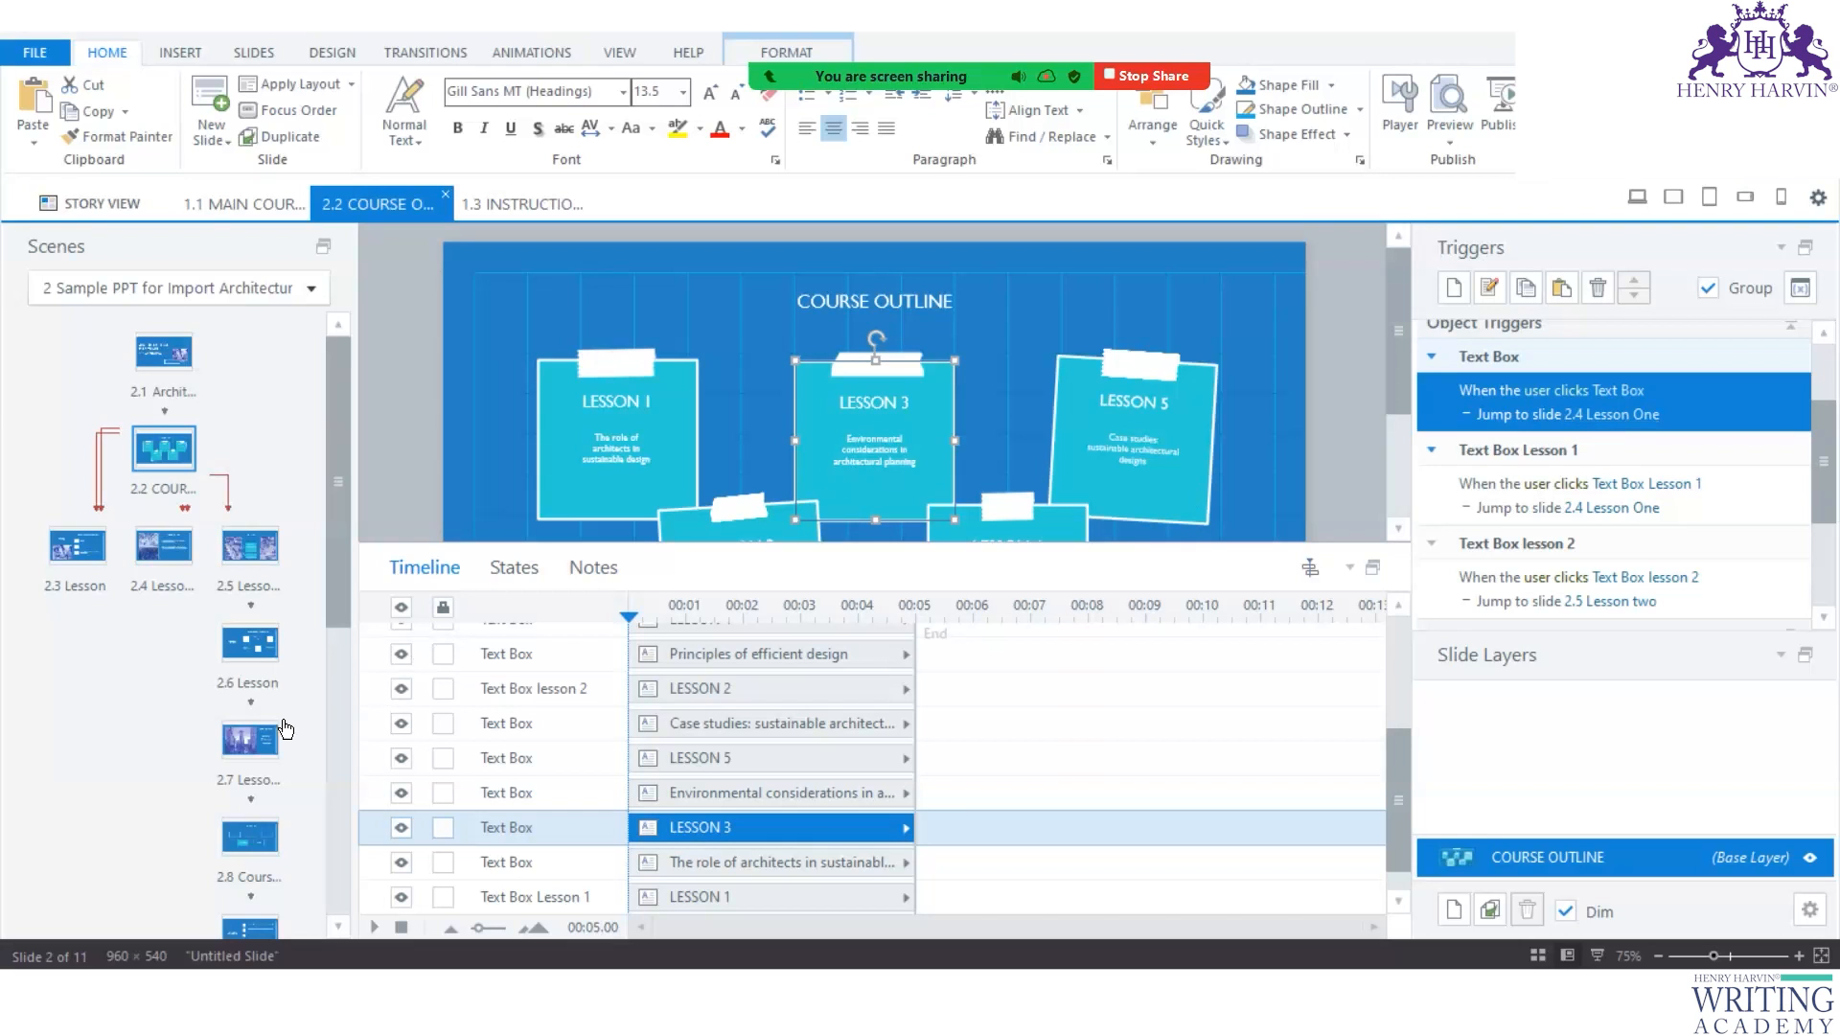
Check the slides after the outline and set the pasted trigger on slide 2.2 to jump to slide 2.6 Lesson.
{"action": "left_click", "coordinate": [257, 752]}
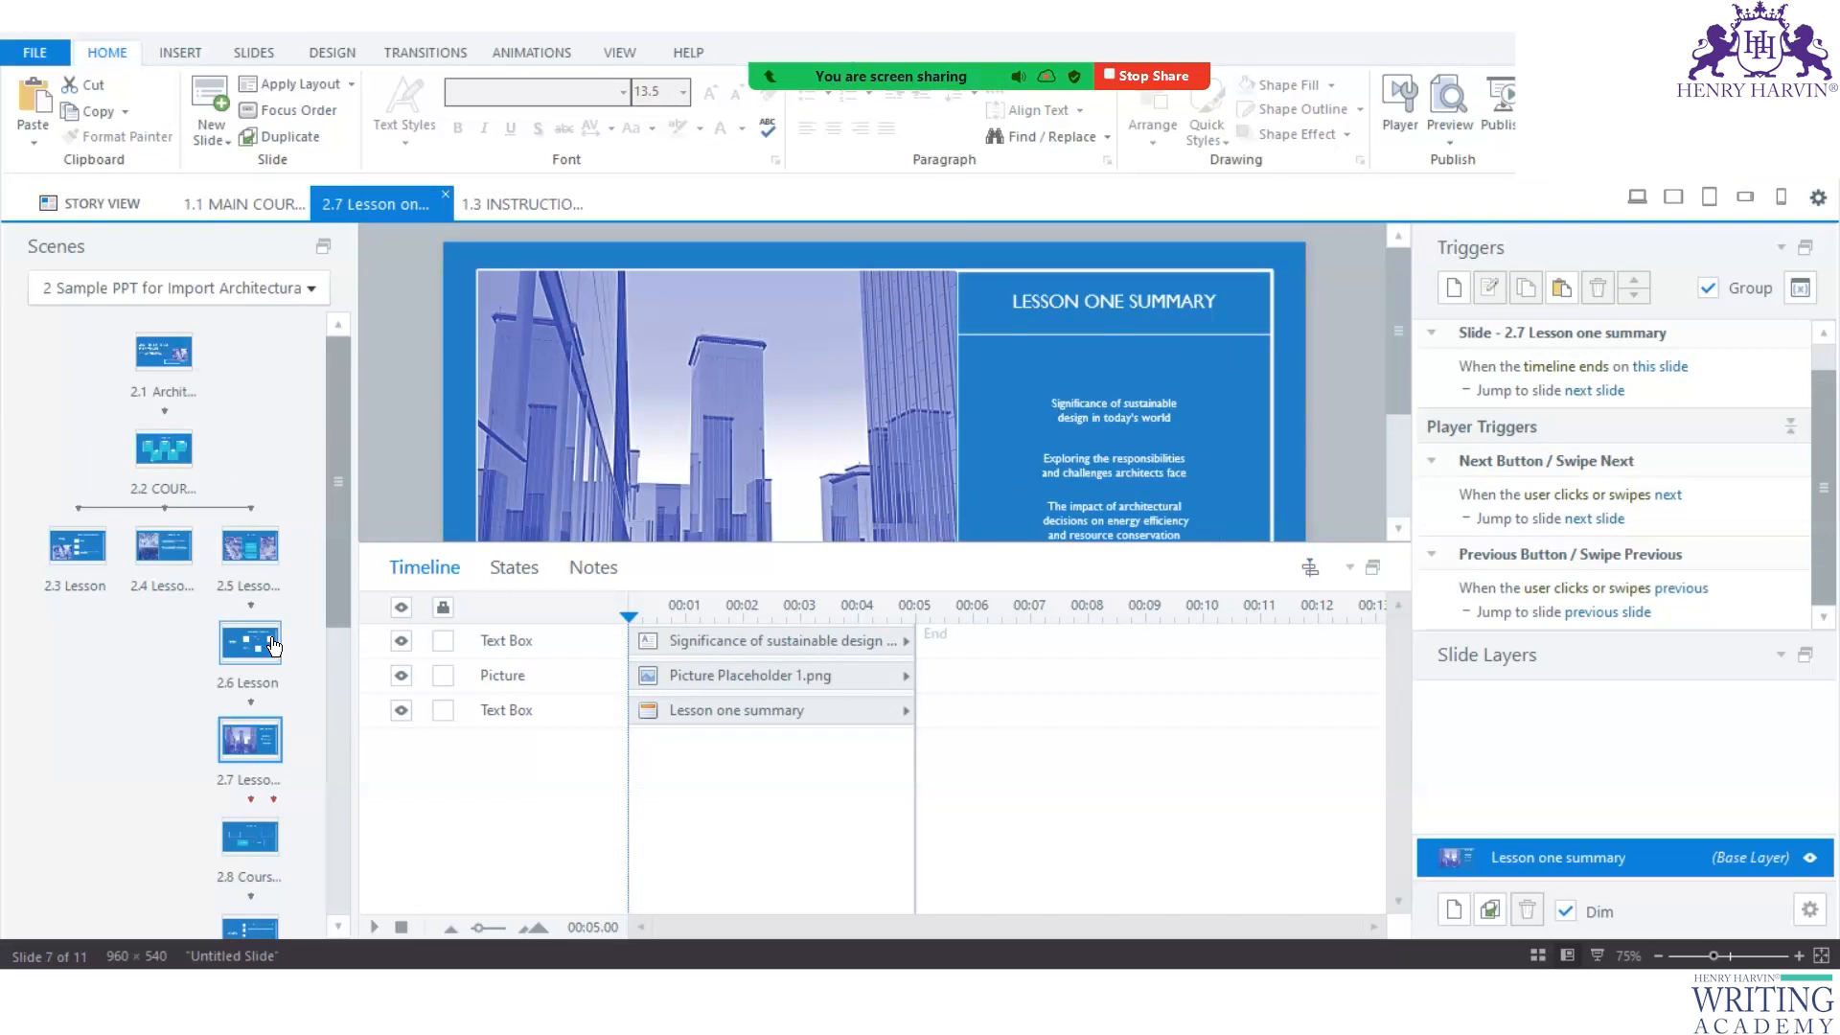
{"action": "left_click", "coordinate": [272, 644]}
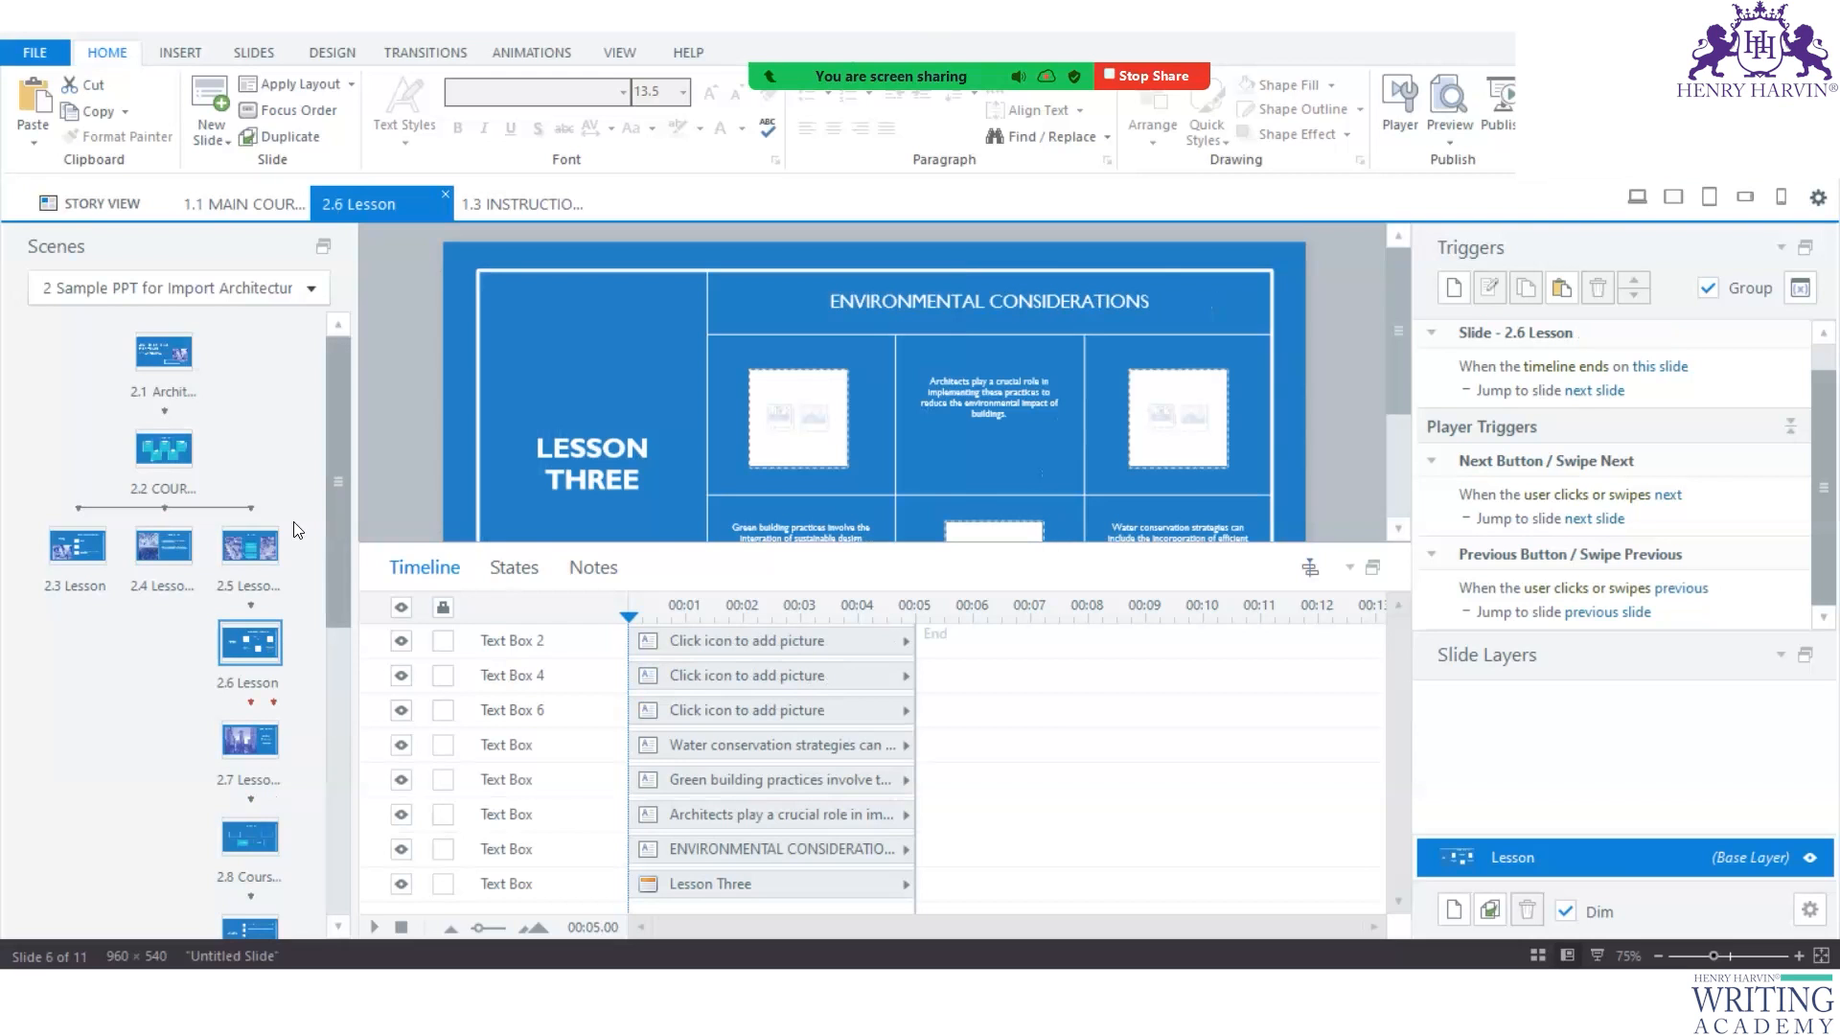
{"action": "left_click", "coordinate": [240, 553]}
{"action": "left_click", "coordinate": [173, 465]}
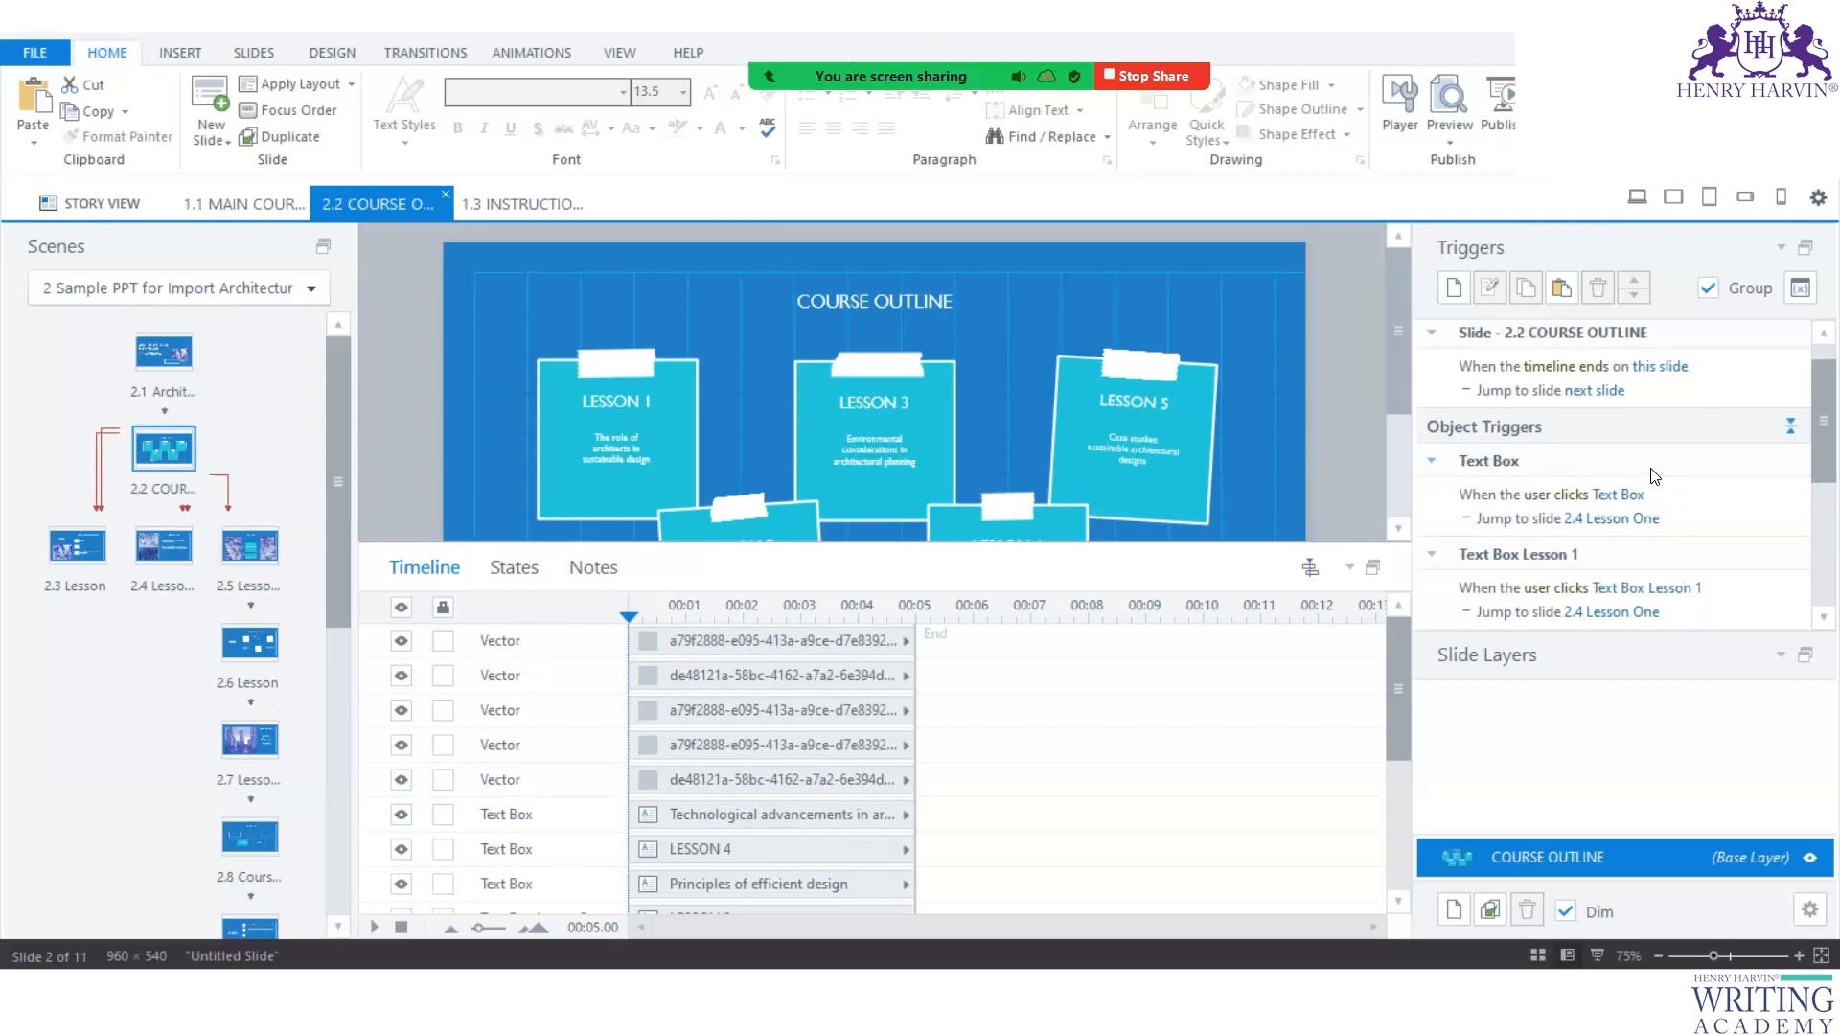
{"action": "scroll", "coordinate": [1667, 431], "scroll_direction": "up", "scroll_amount": 1}
{"action": "scroll", "coordinate": [1680, 509], "scroll_direction": "down", "scroll_amount": 1}
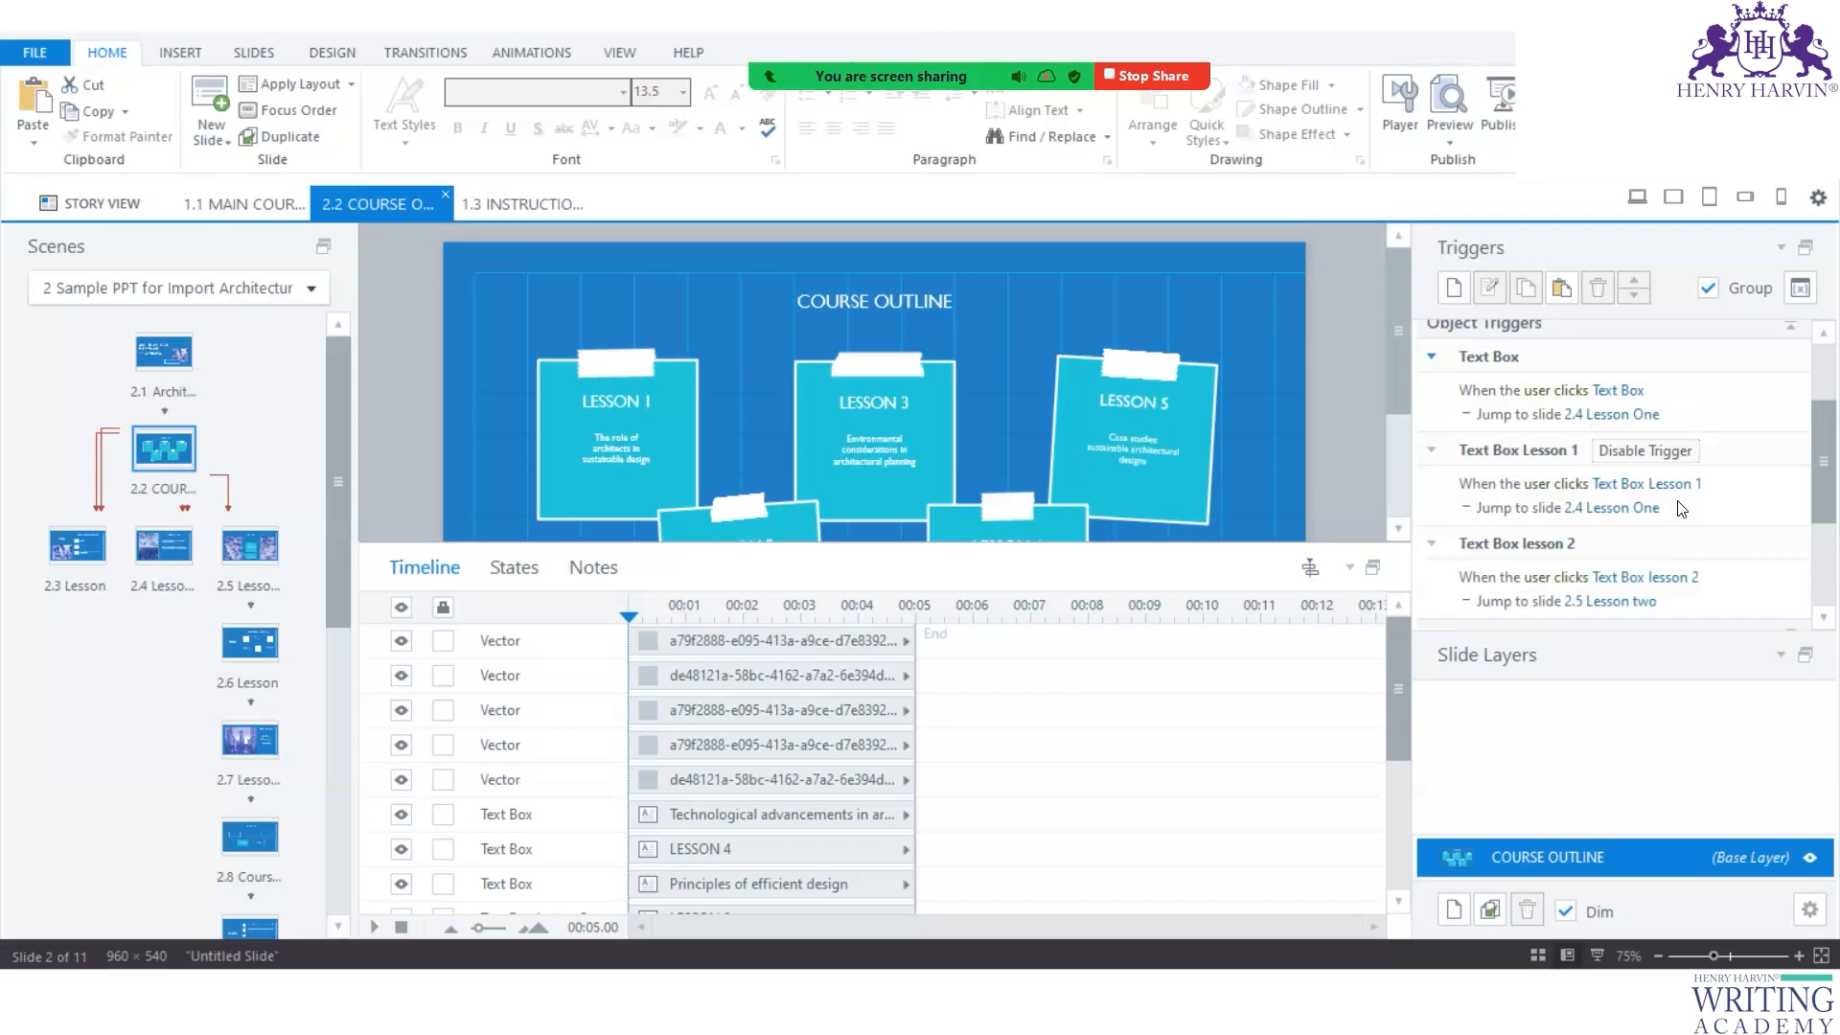
{"action": "left_click", "coordinate": [1606, 416]}
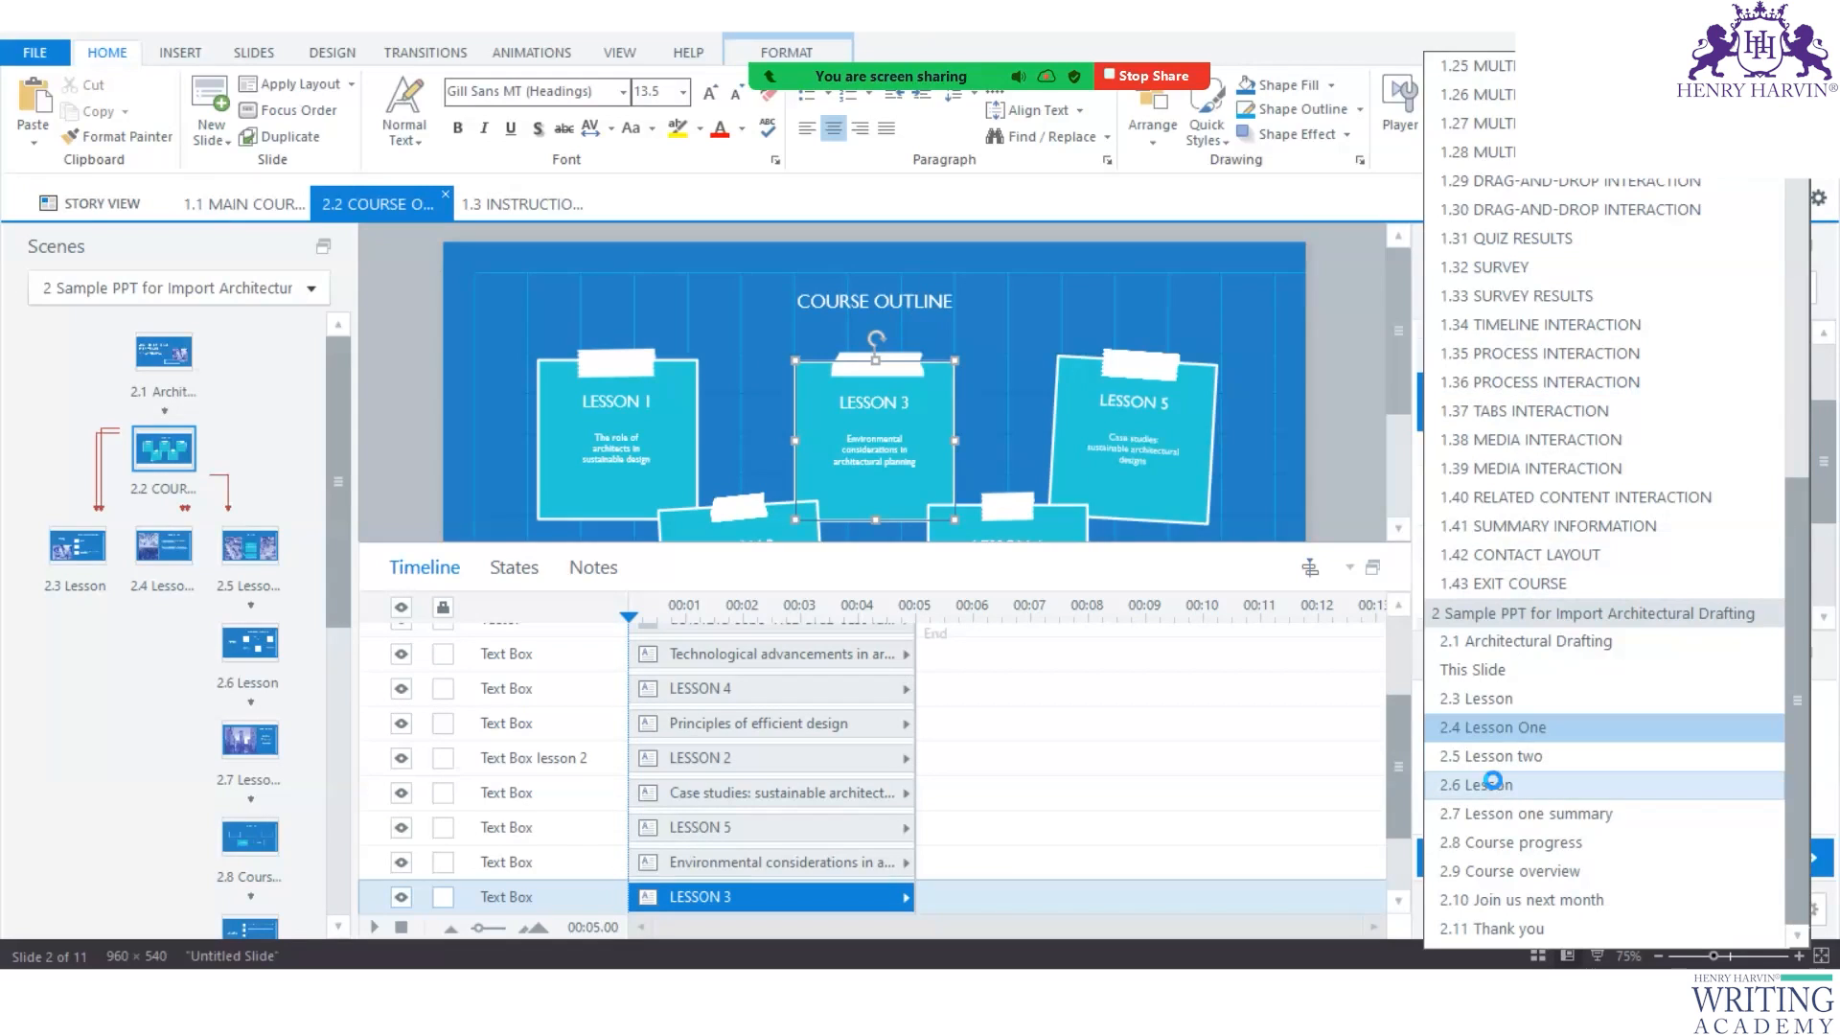
{"action": "left_click", "coordinate": [1503, 785]}
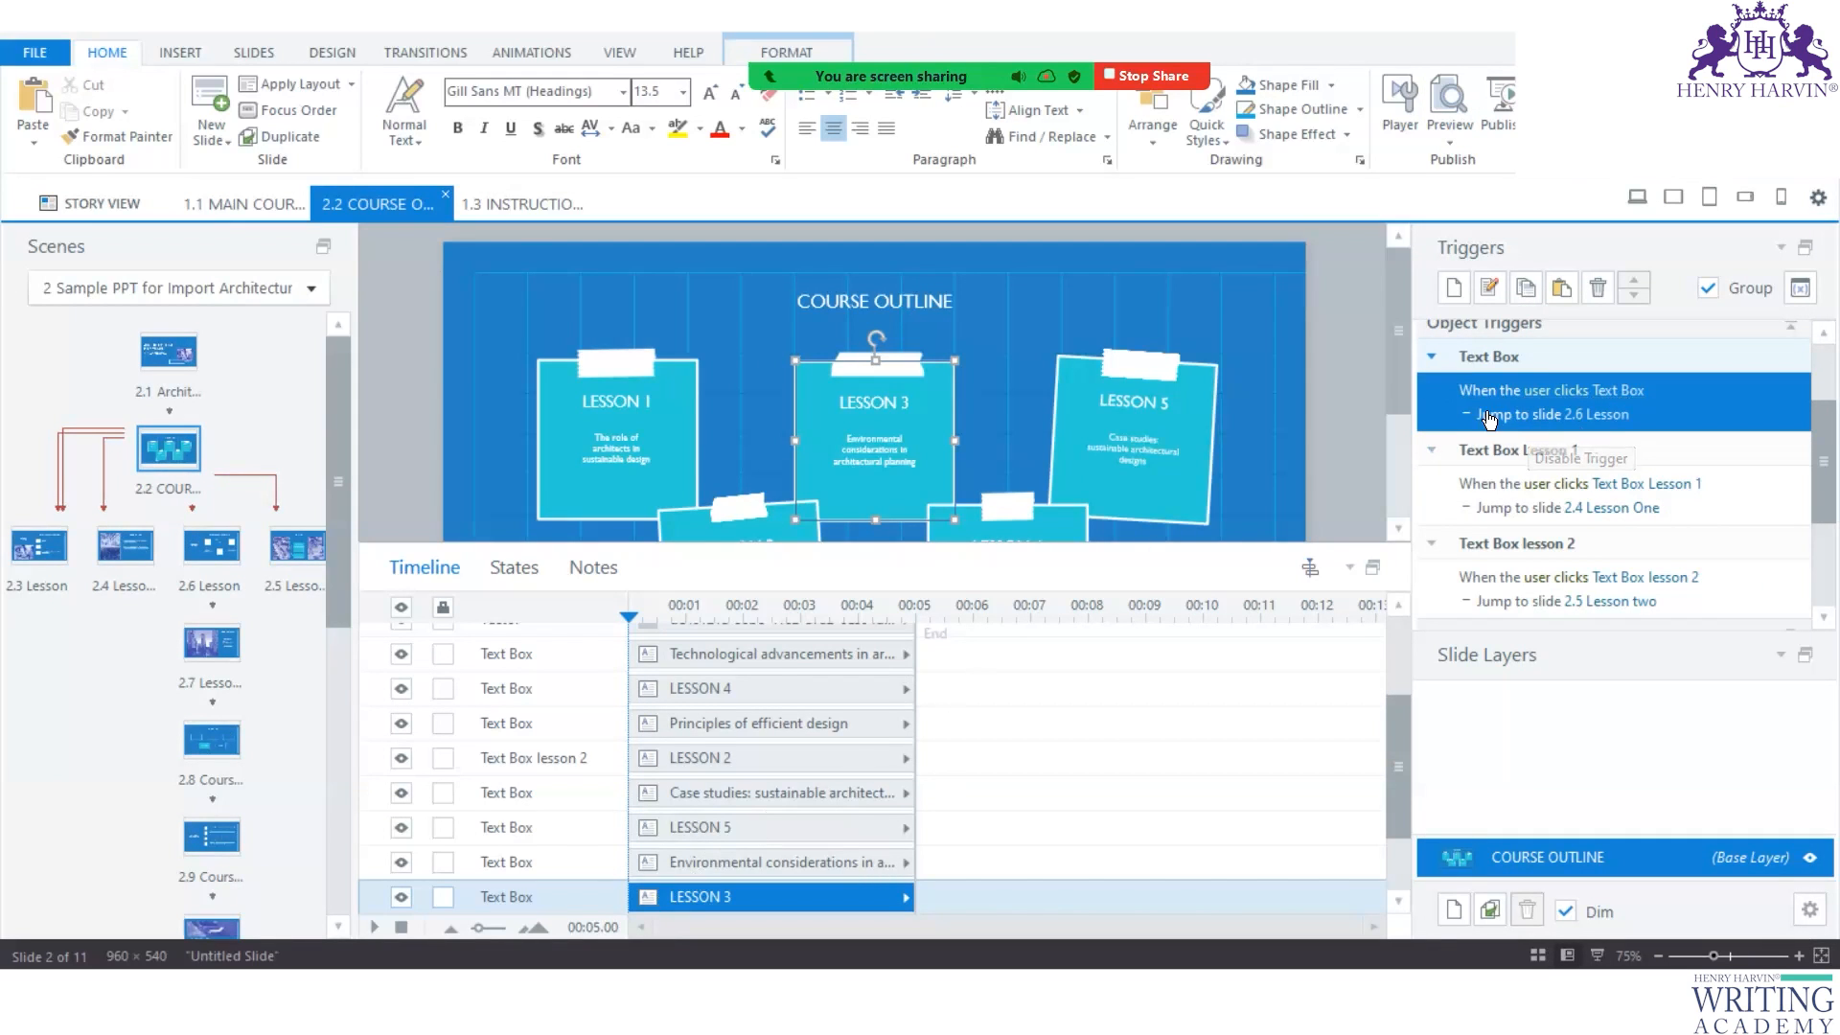
{"action": "left_click", "coordinate": [1338, 427]}
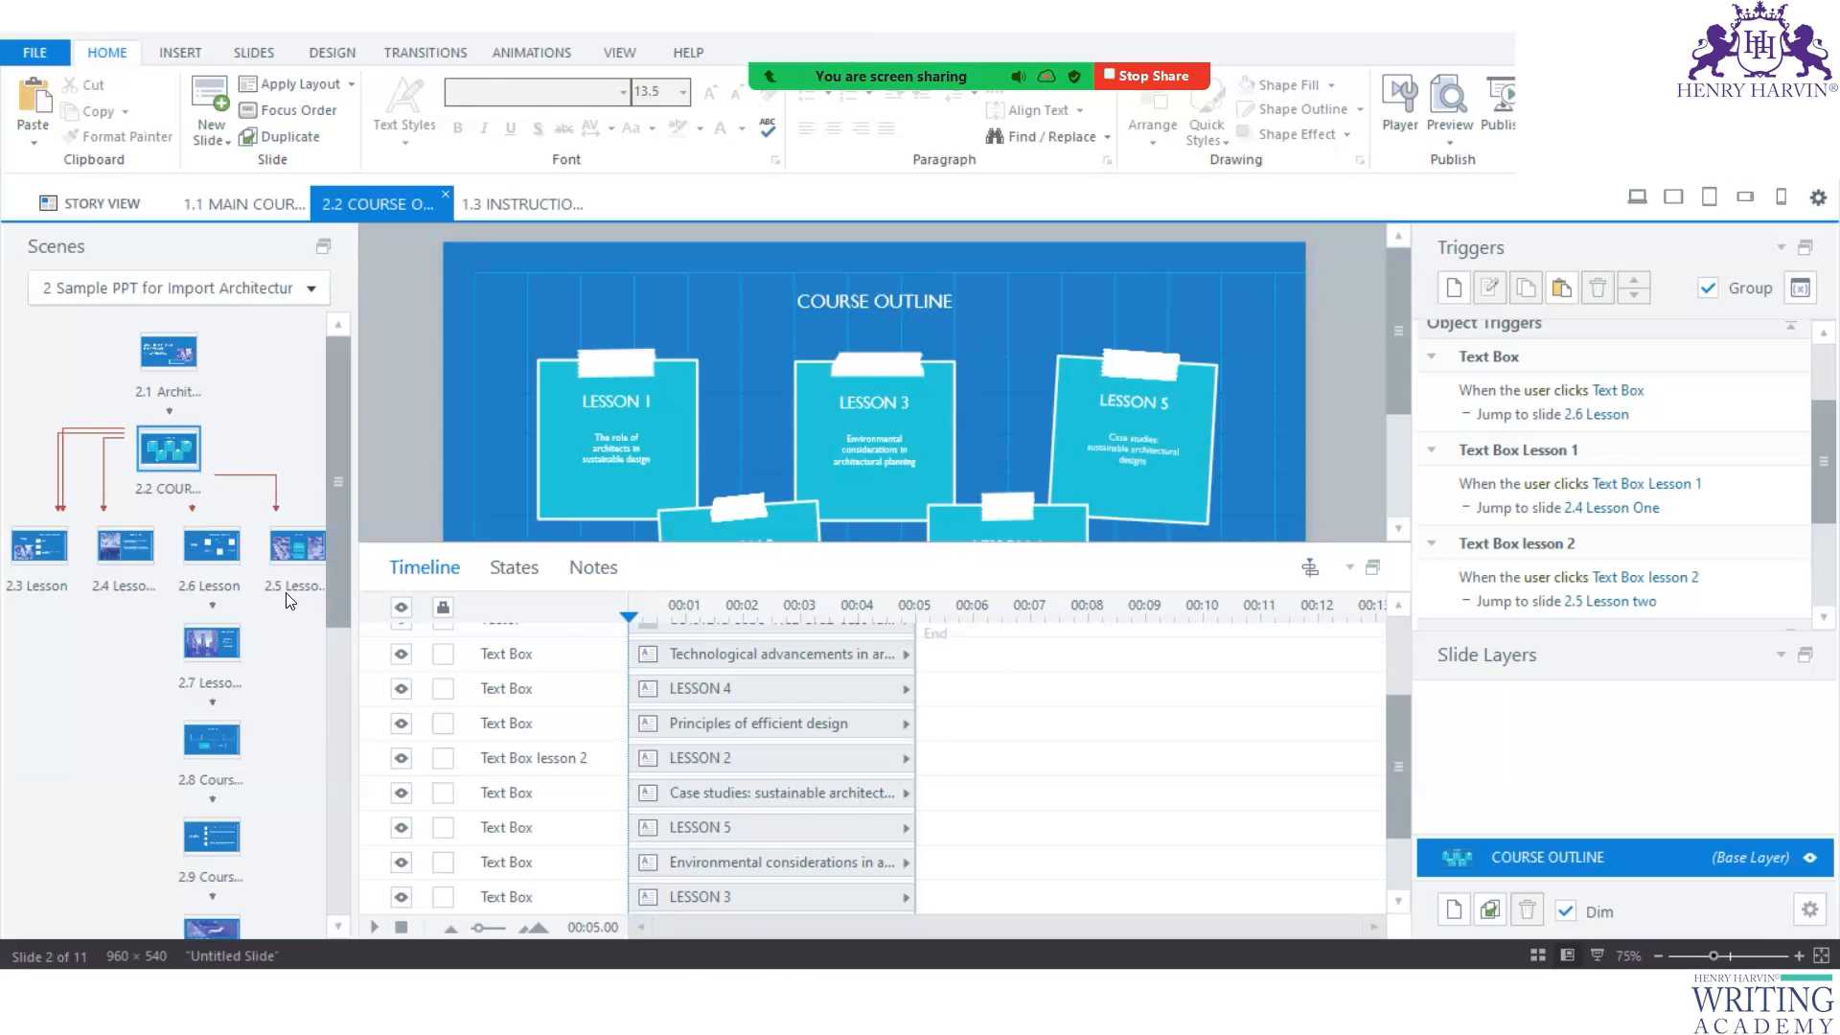
Check slide 2.6, return to COURSE OUTLINE, and rename the LESSON 5 card's timeline object Text Box lesson 3.
{"action": "left_click", "coordinate": [211, 549]}
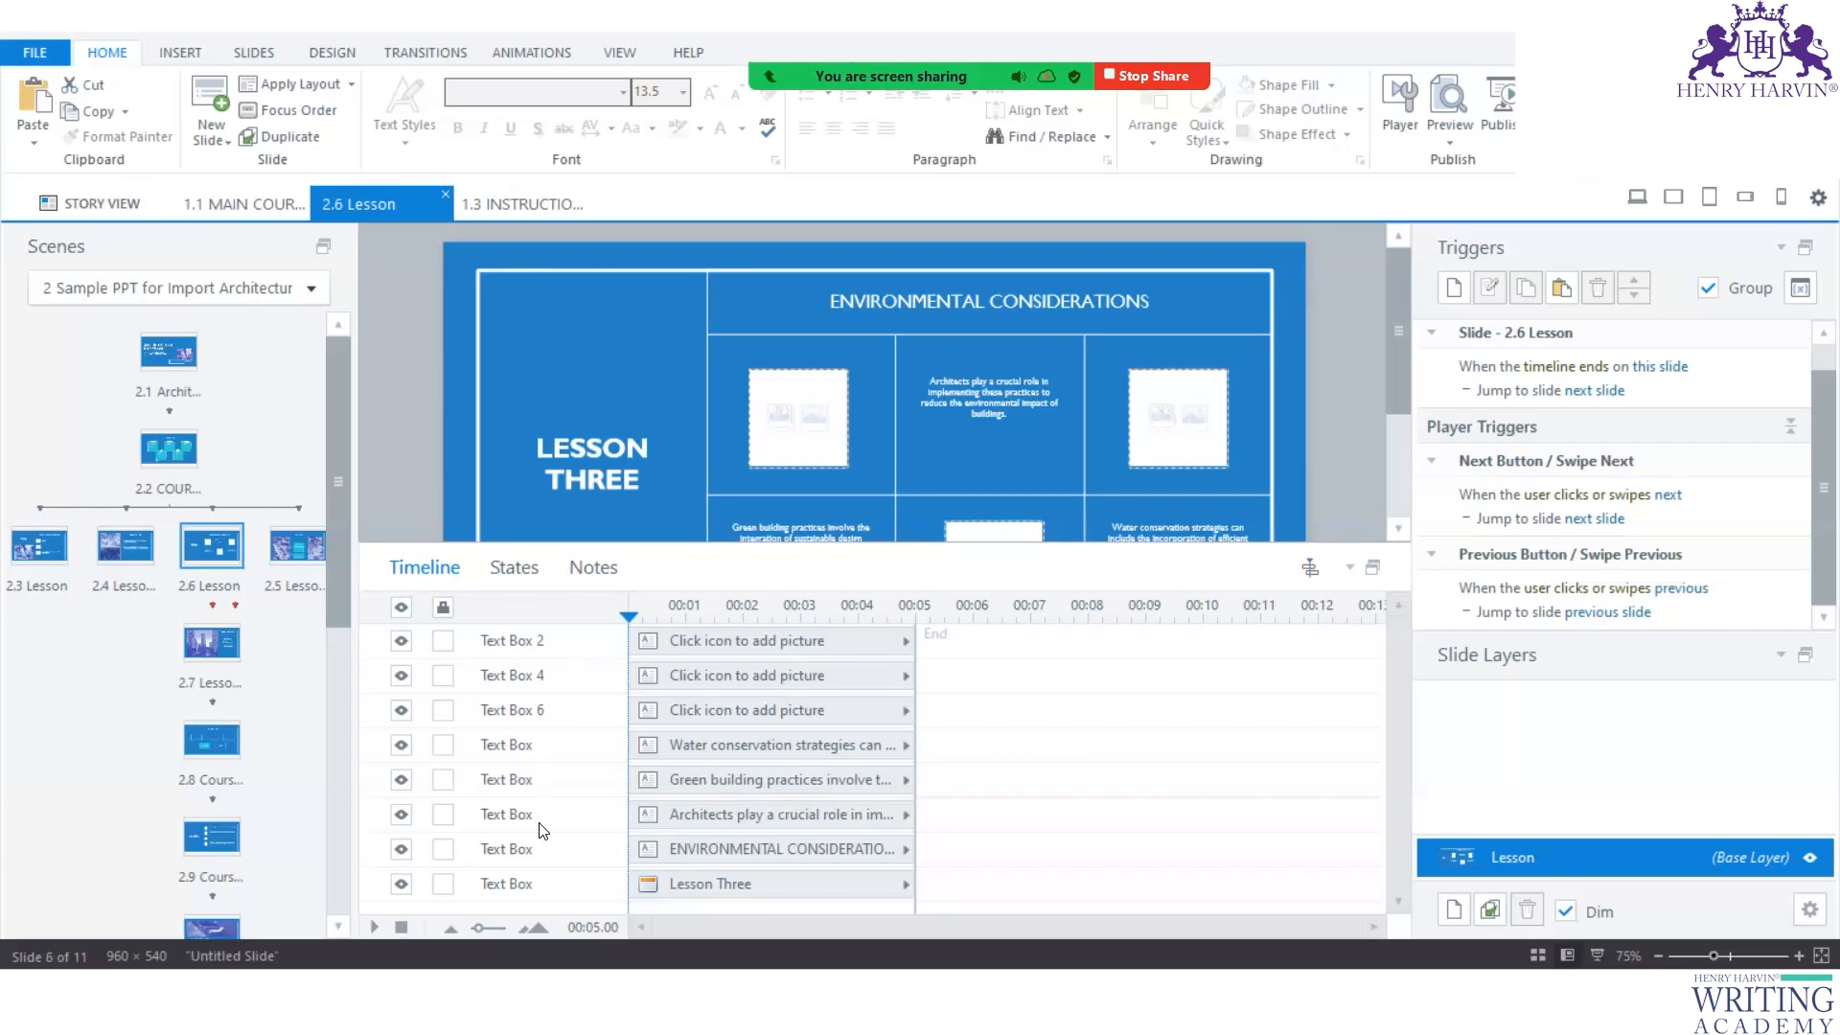
{"action": "left_click", "coordinate": [169, 448]}
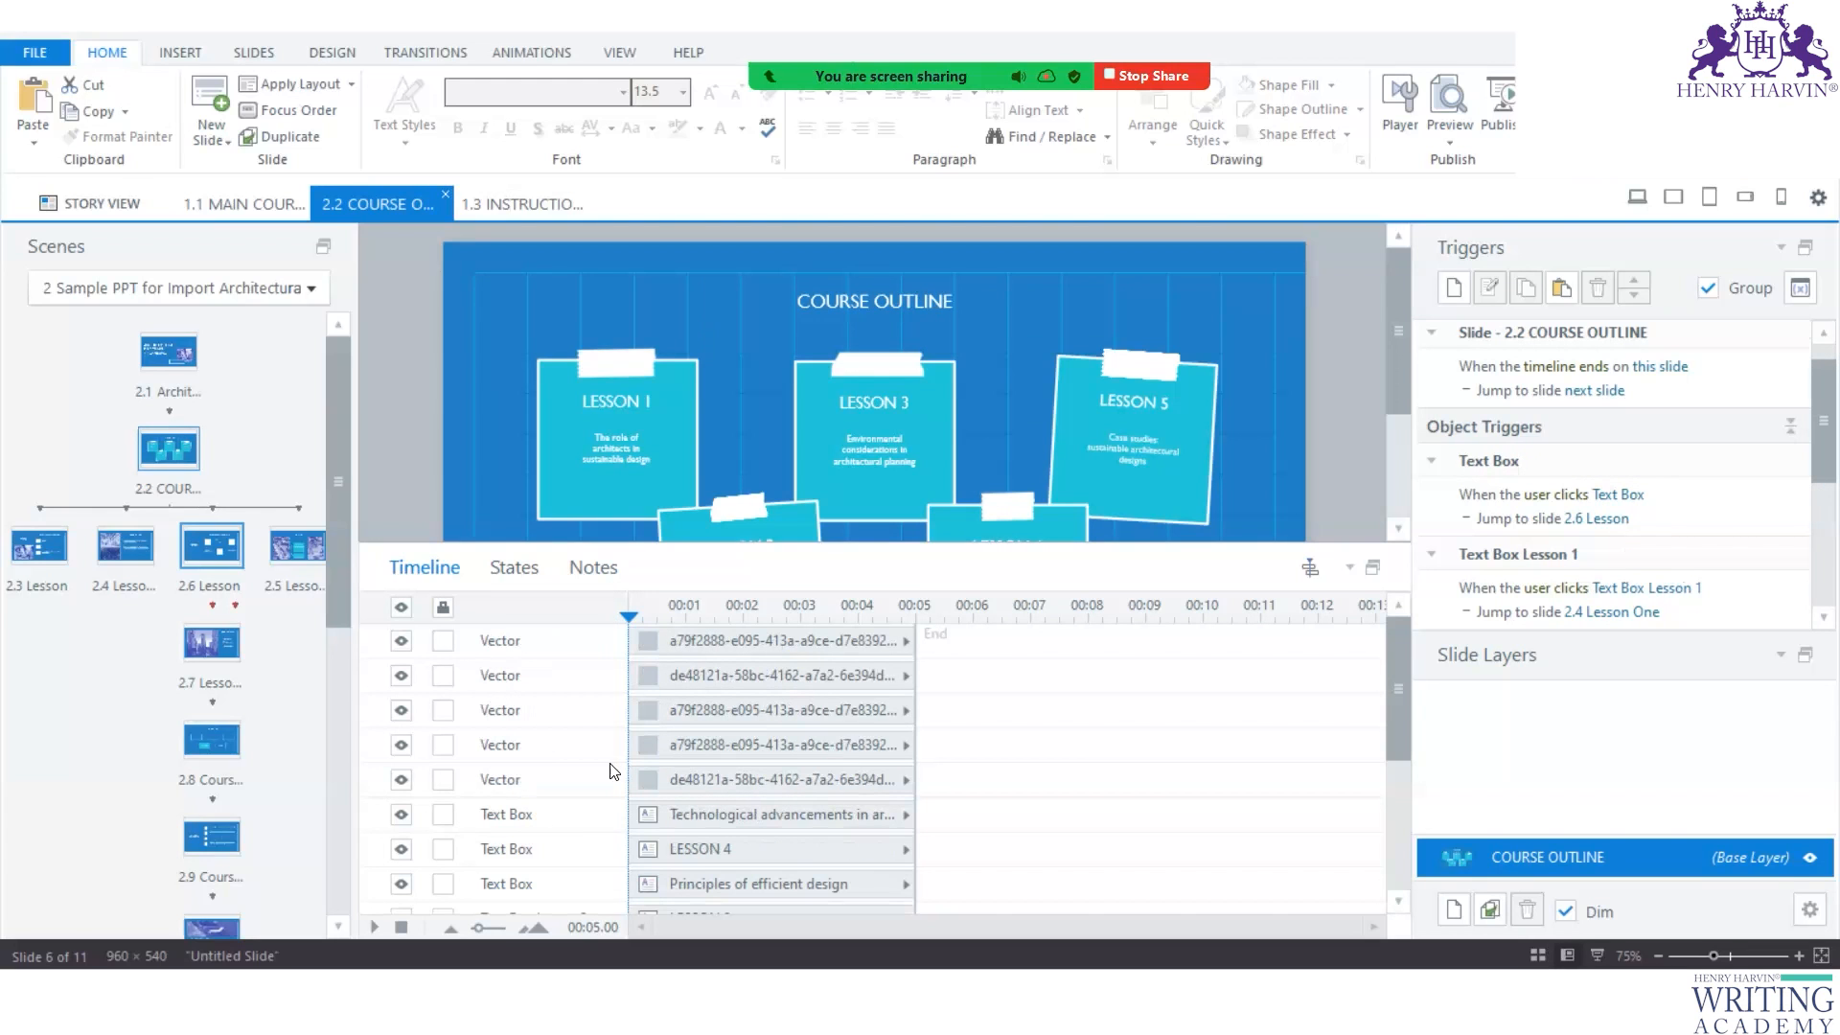
{"action": "left_click", "coordinate": [1095, 441]}
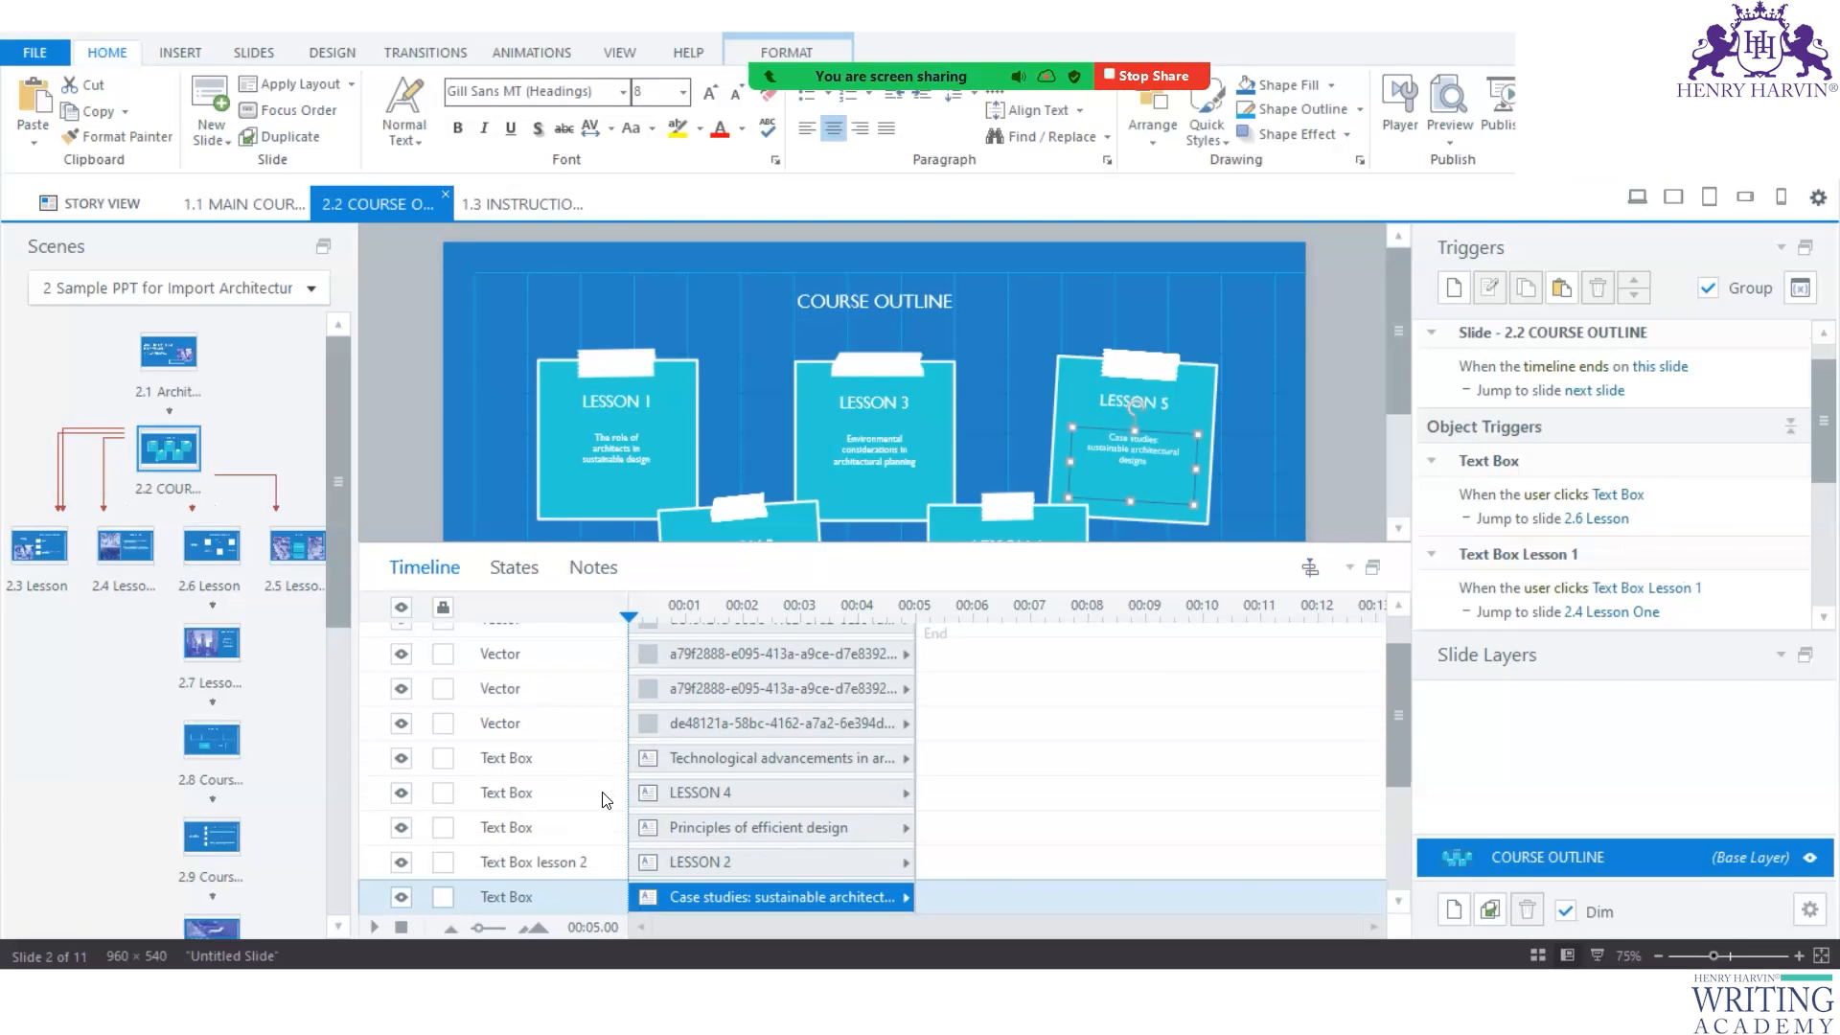
{"action": "left_click", "coordinate": [1075, 388]}
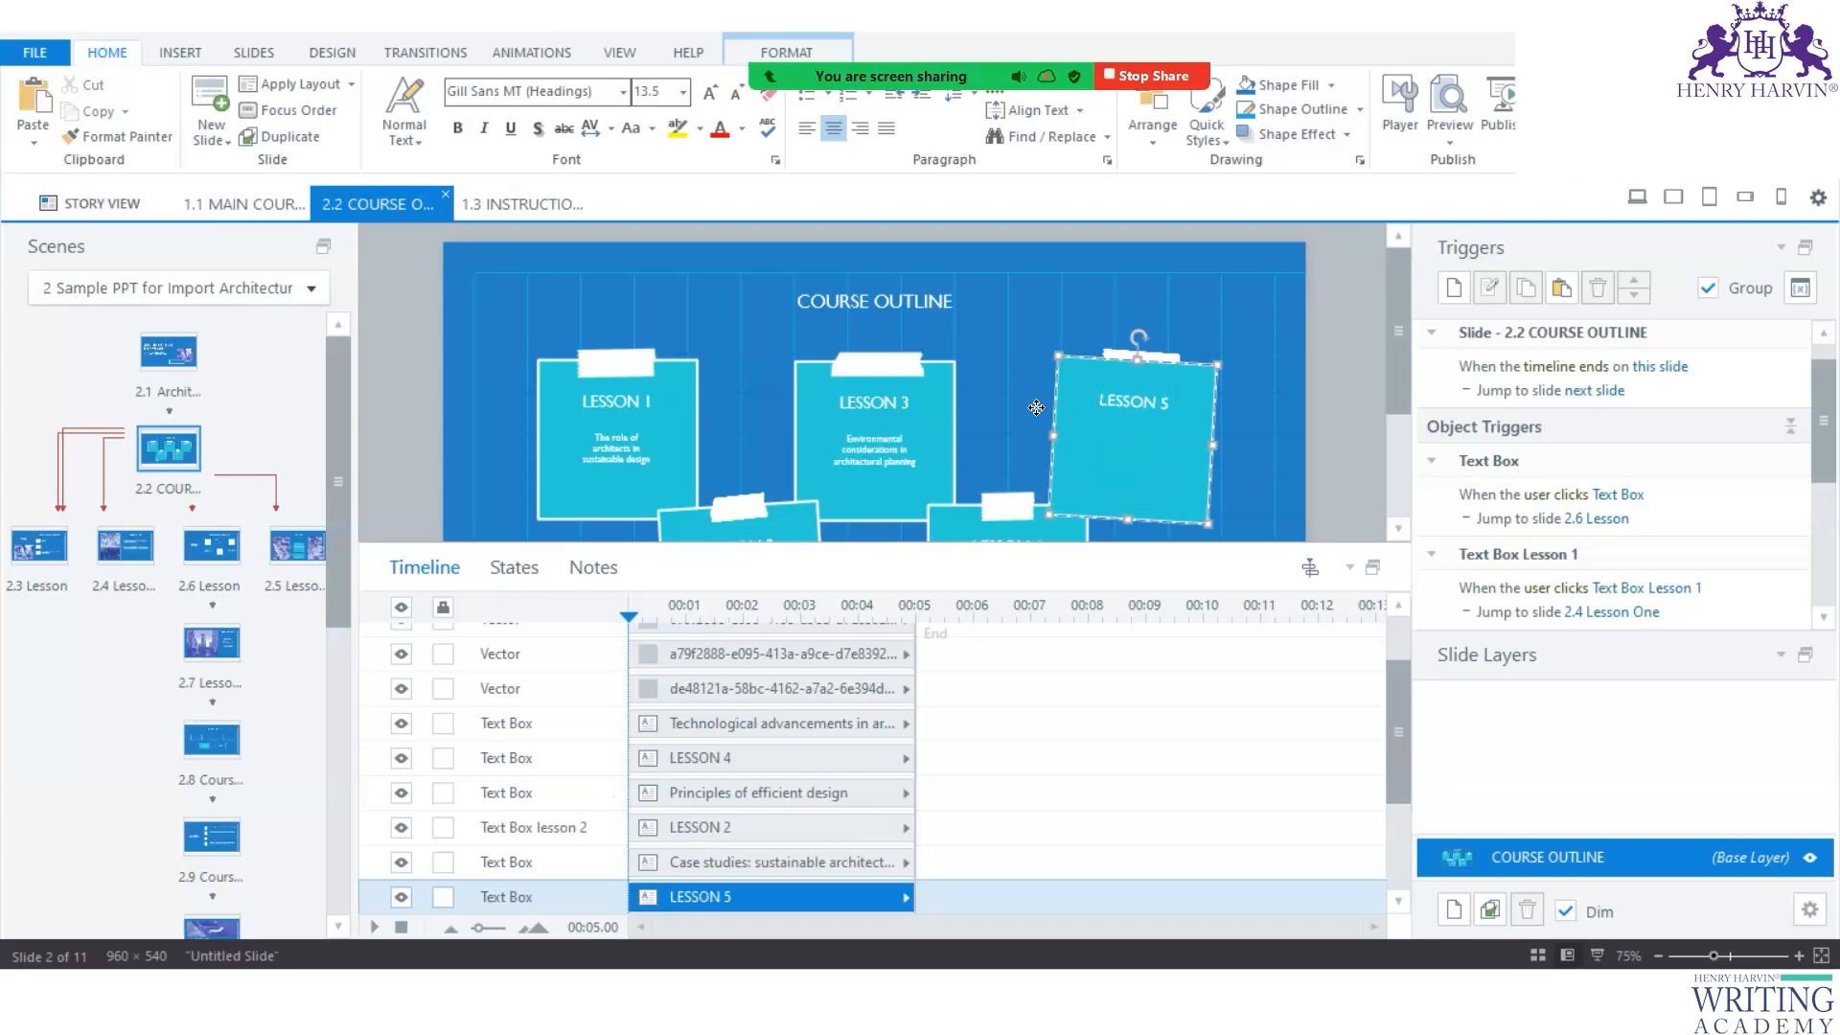
{"action": "double_click", "coordinate": [517, 896]}
{"action": "left_click", "coordinate": [563, 895]}
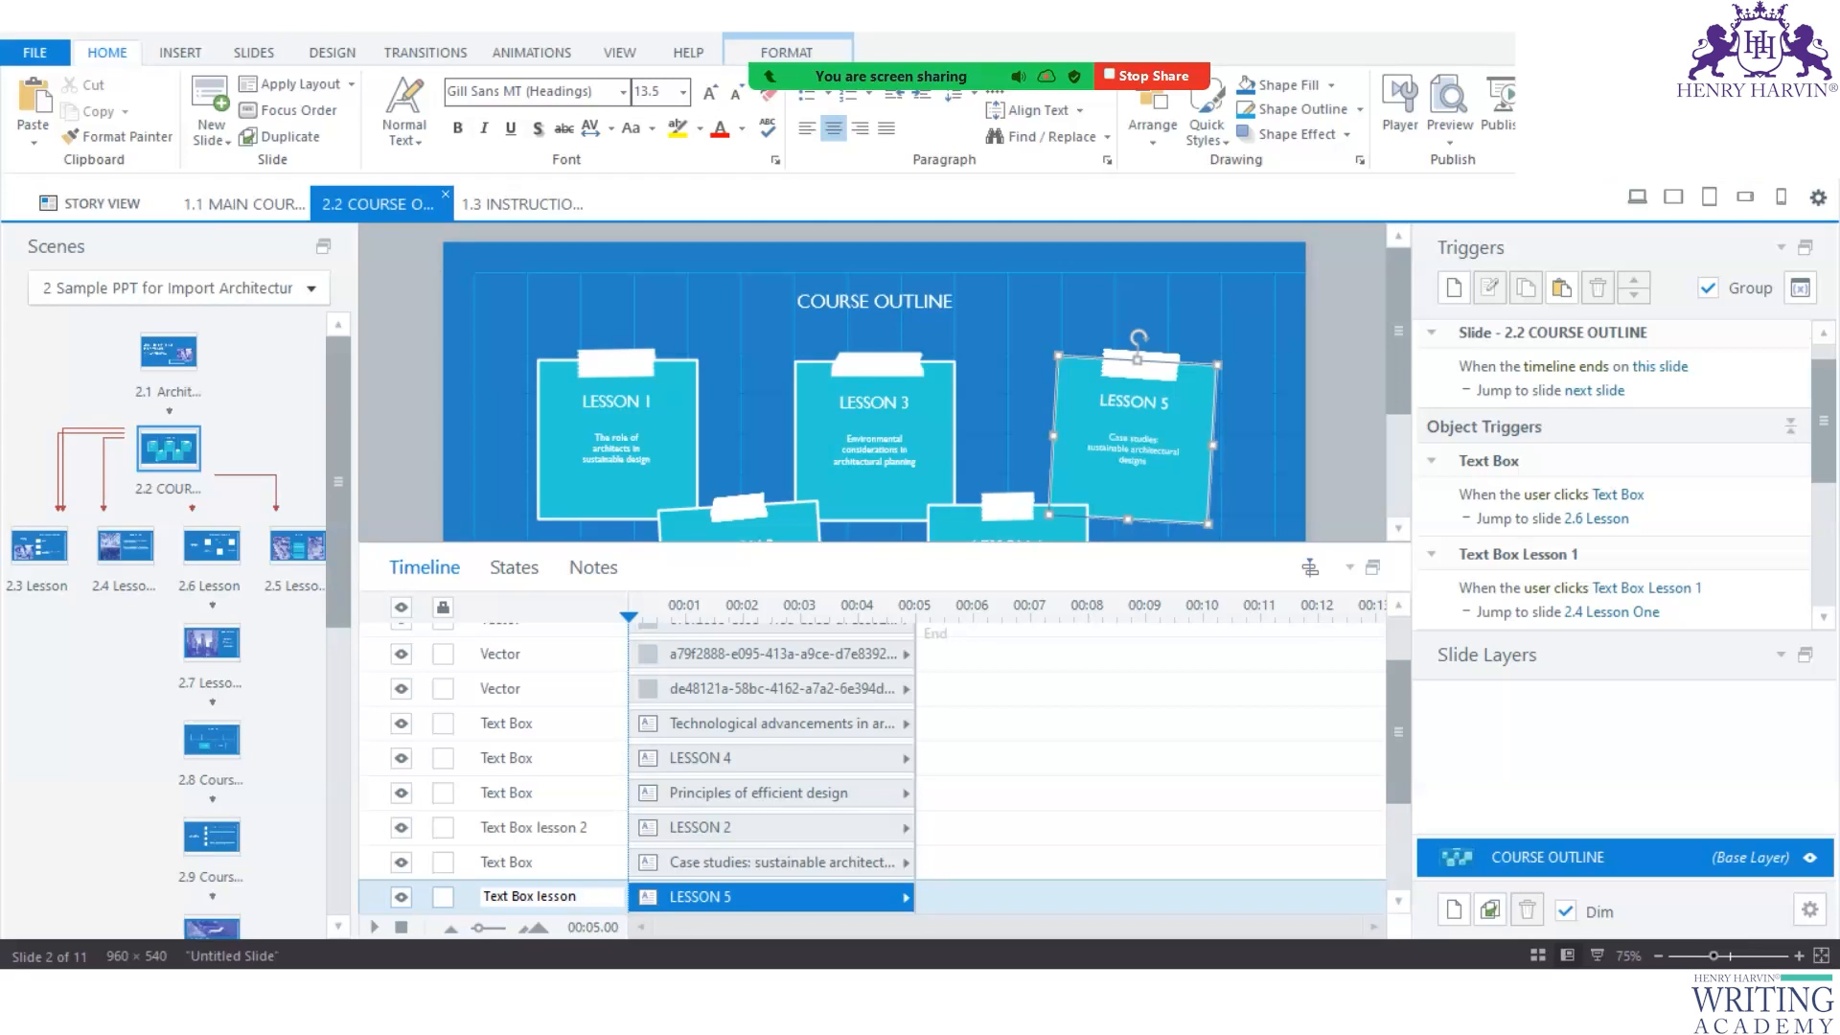
{"action": "left_click", "coordinate": [1266, 437]}
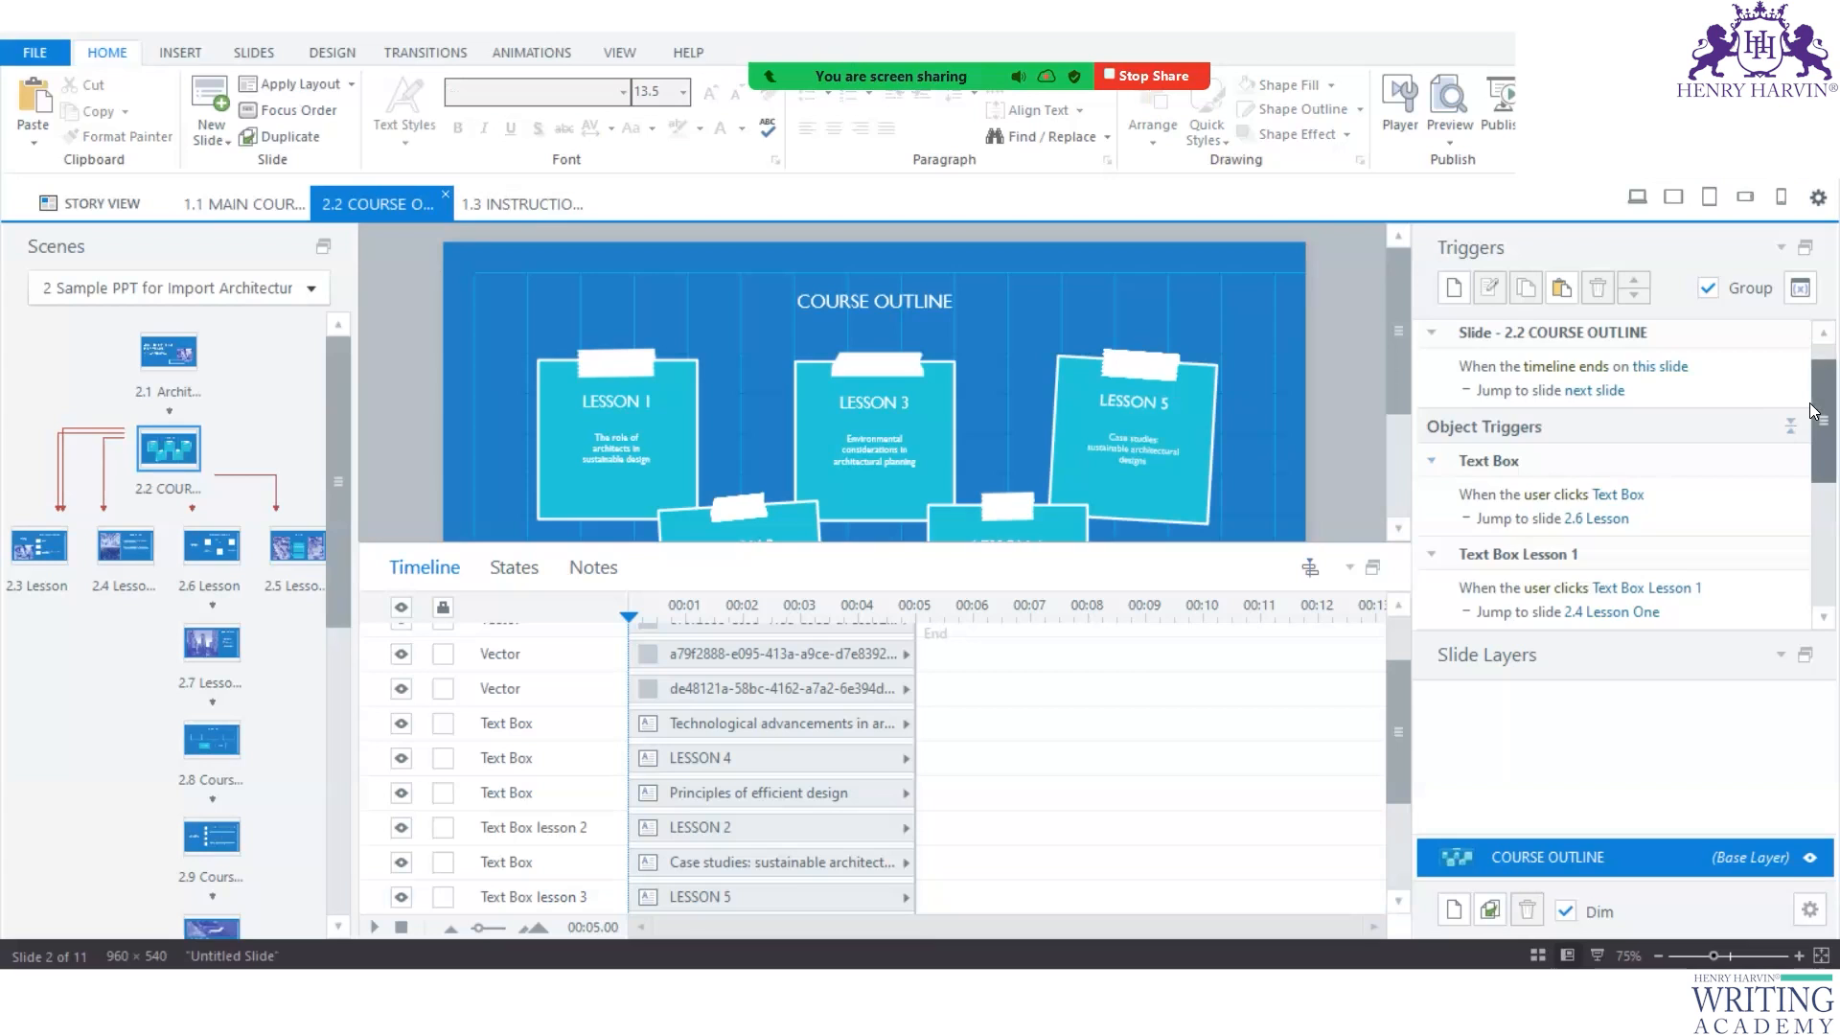
Set Text Box lesson 3 as the clicked object of the trigger that jumps to slide 2.6 Lesson.
{"action": "scroll", "coordinate": [1814, 387], "scroll_direction": "down", "scroll_amount": 3}
{"action": "scroll", "coordinate": [1814, 386], "scroll_direction": "up", "scroll_amount": 3}
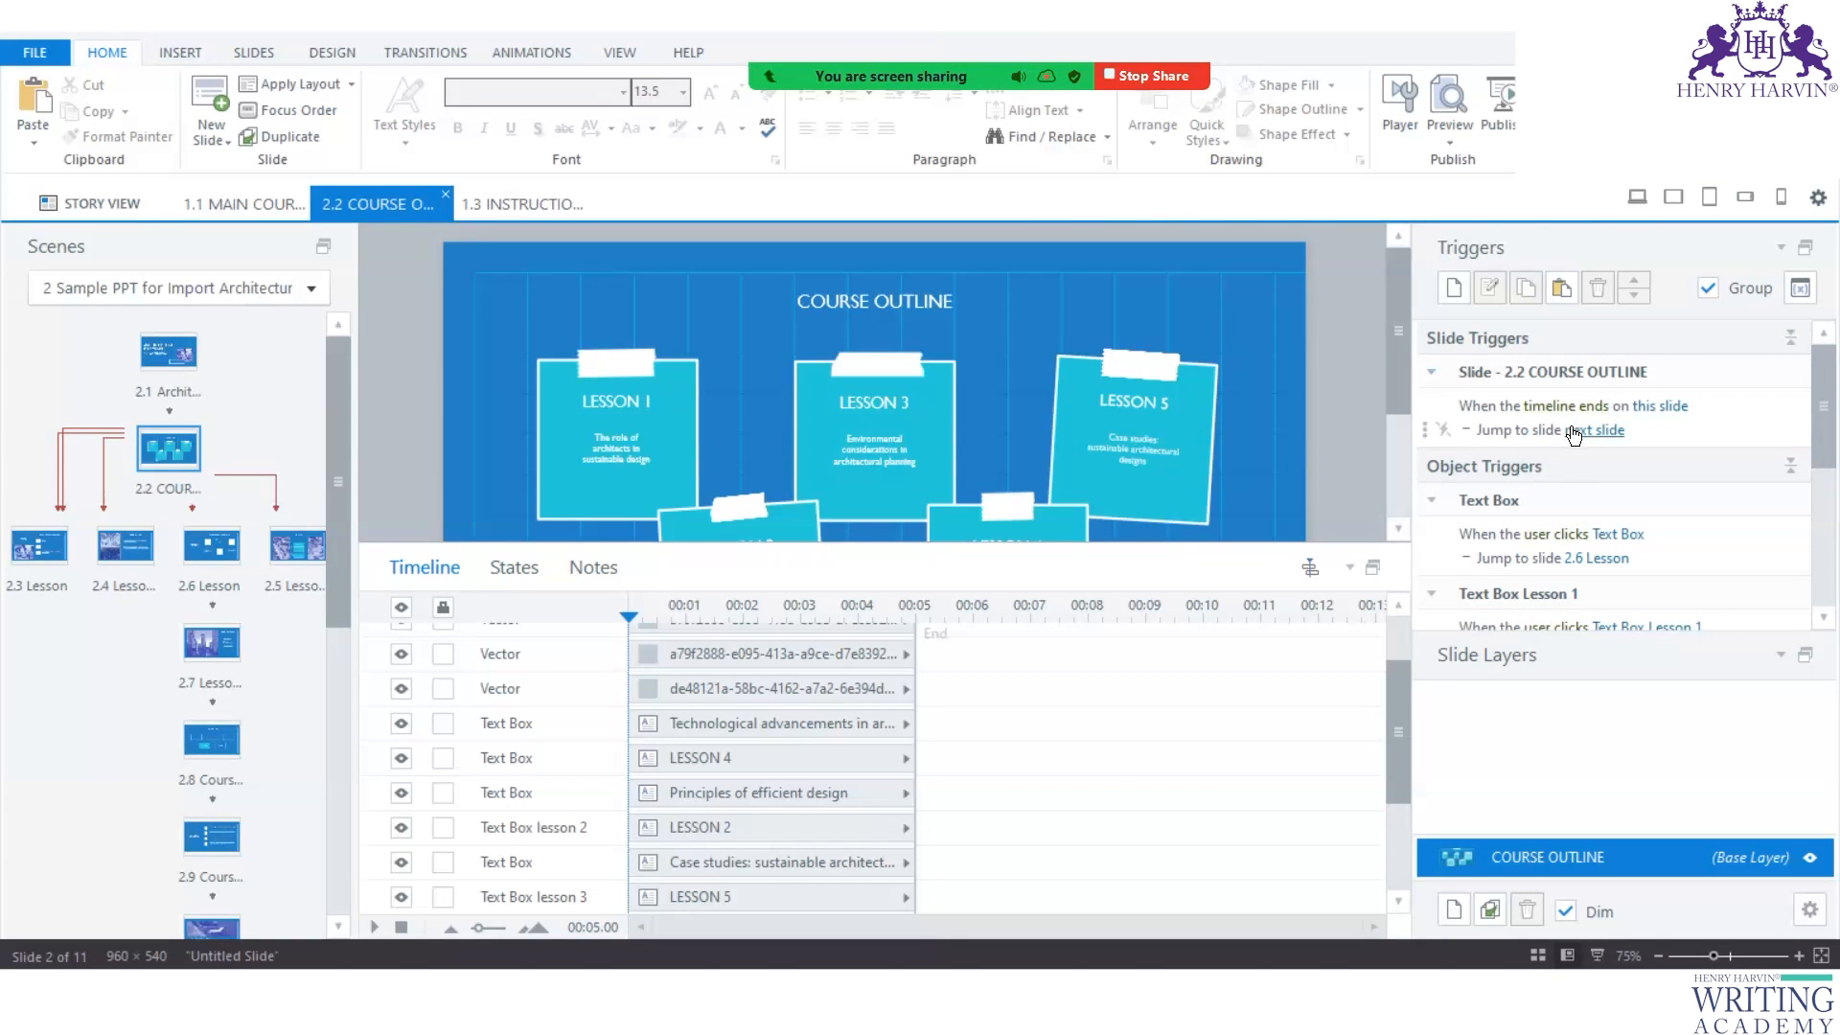
{"action": "scroll", "coordinate": [1675, 409], "scroll_direction": "down", "scroll_amount": 5}
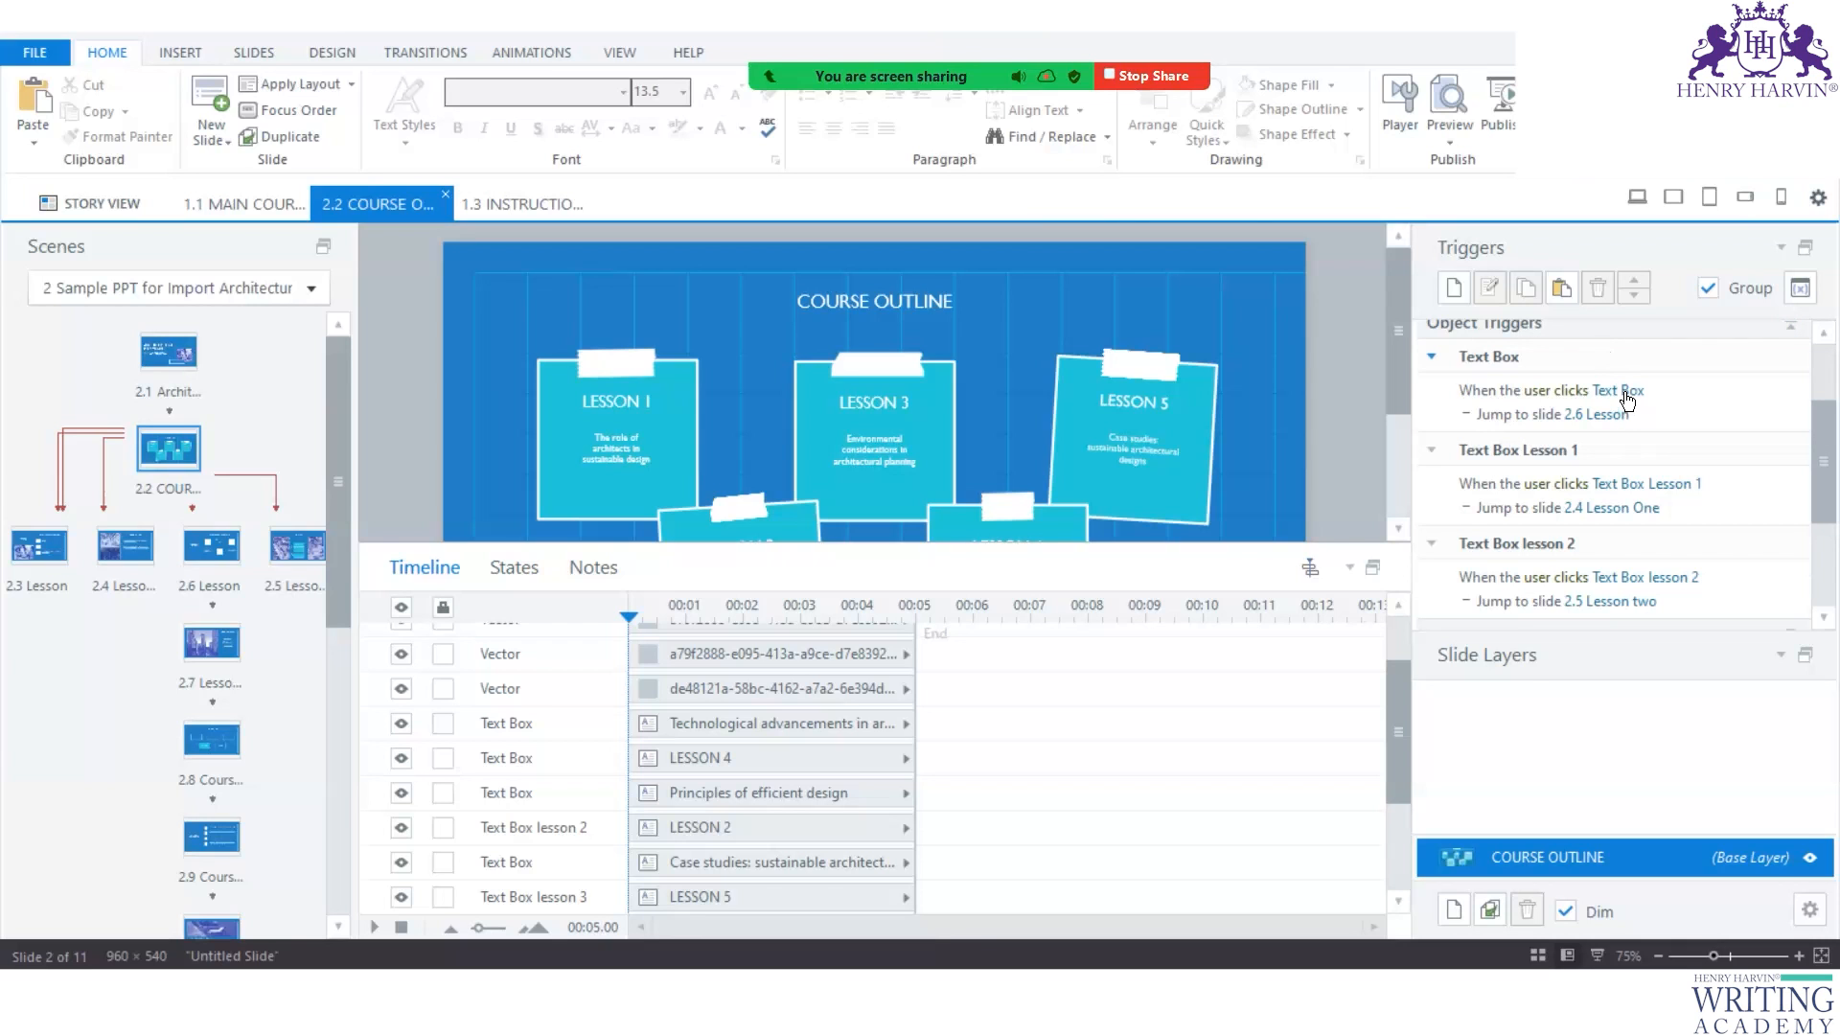
{"action": "left_click", "coordinate": [1628, 392]}
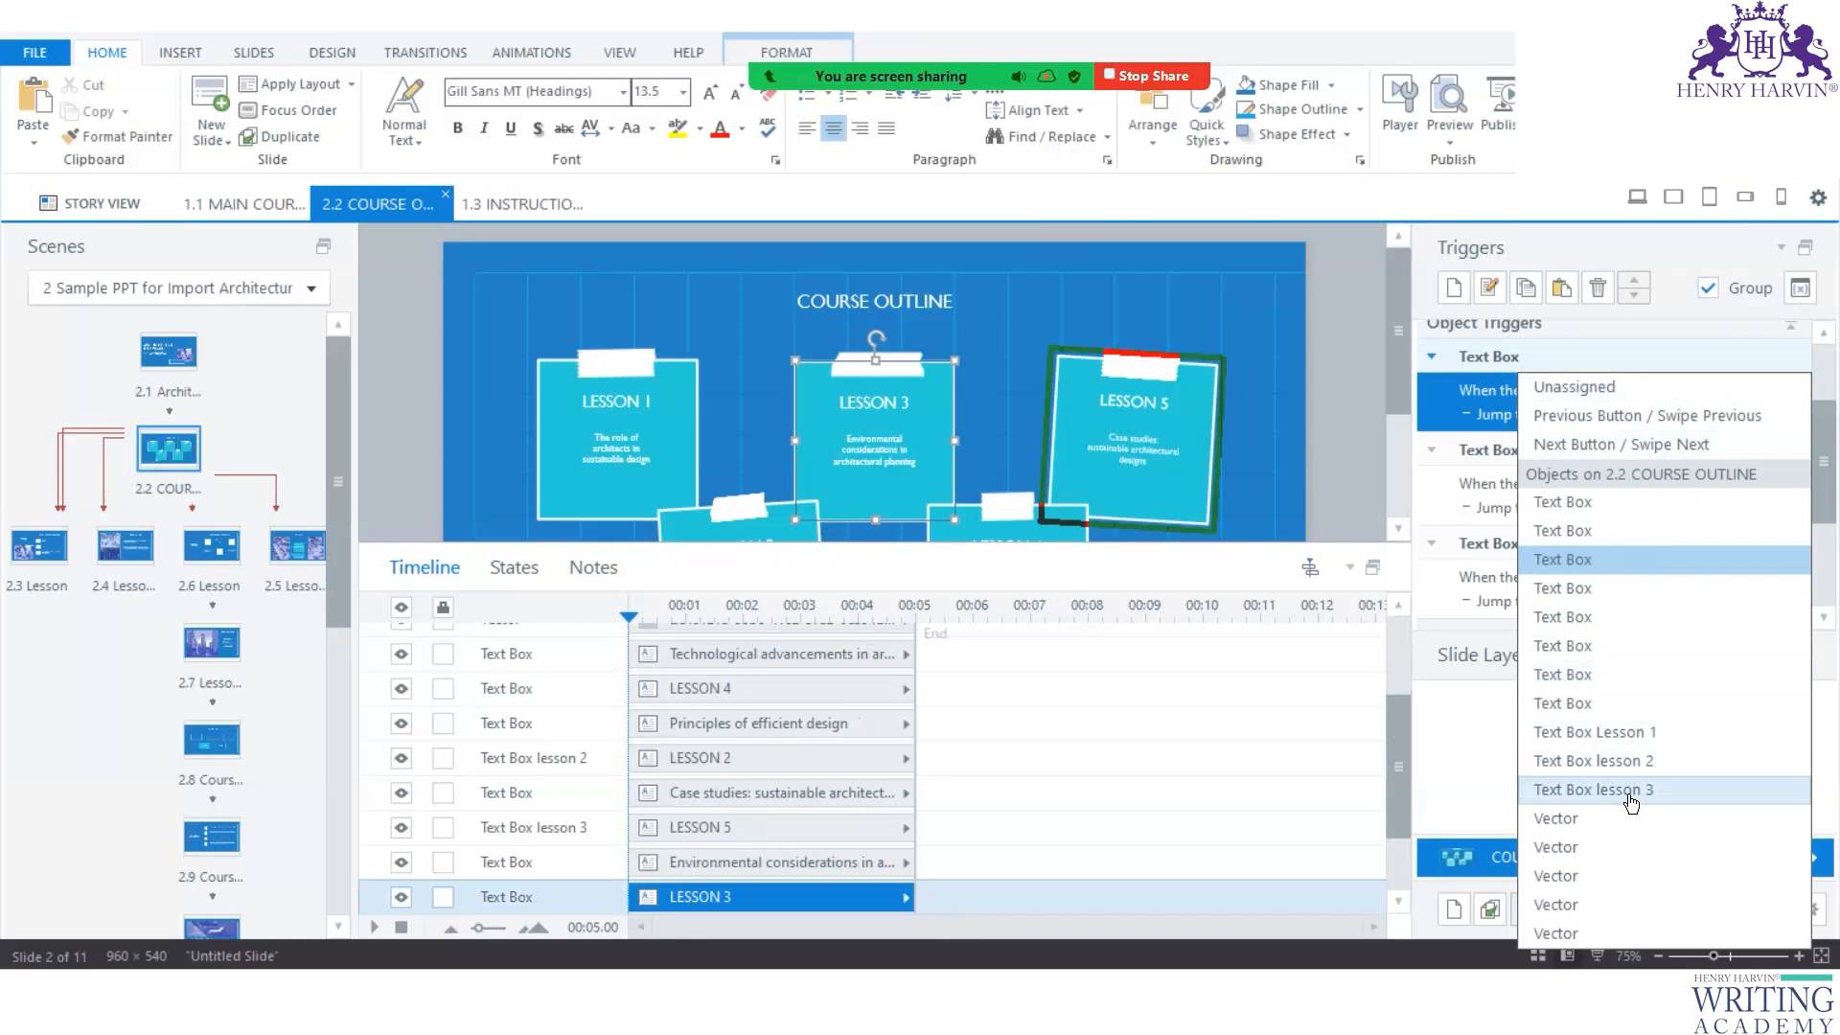
{"action": "left_click", "coordinate": [1629, 791]}
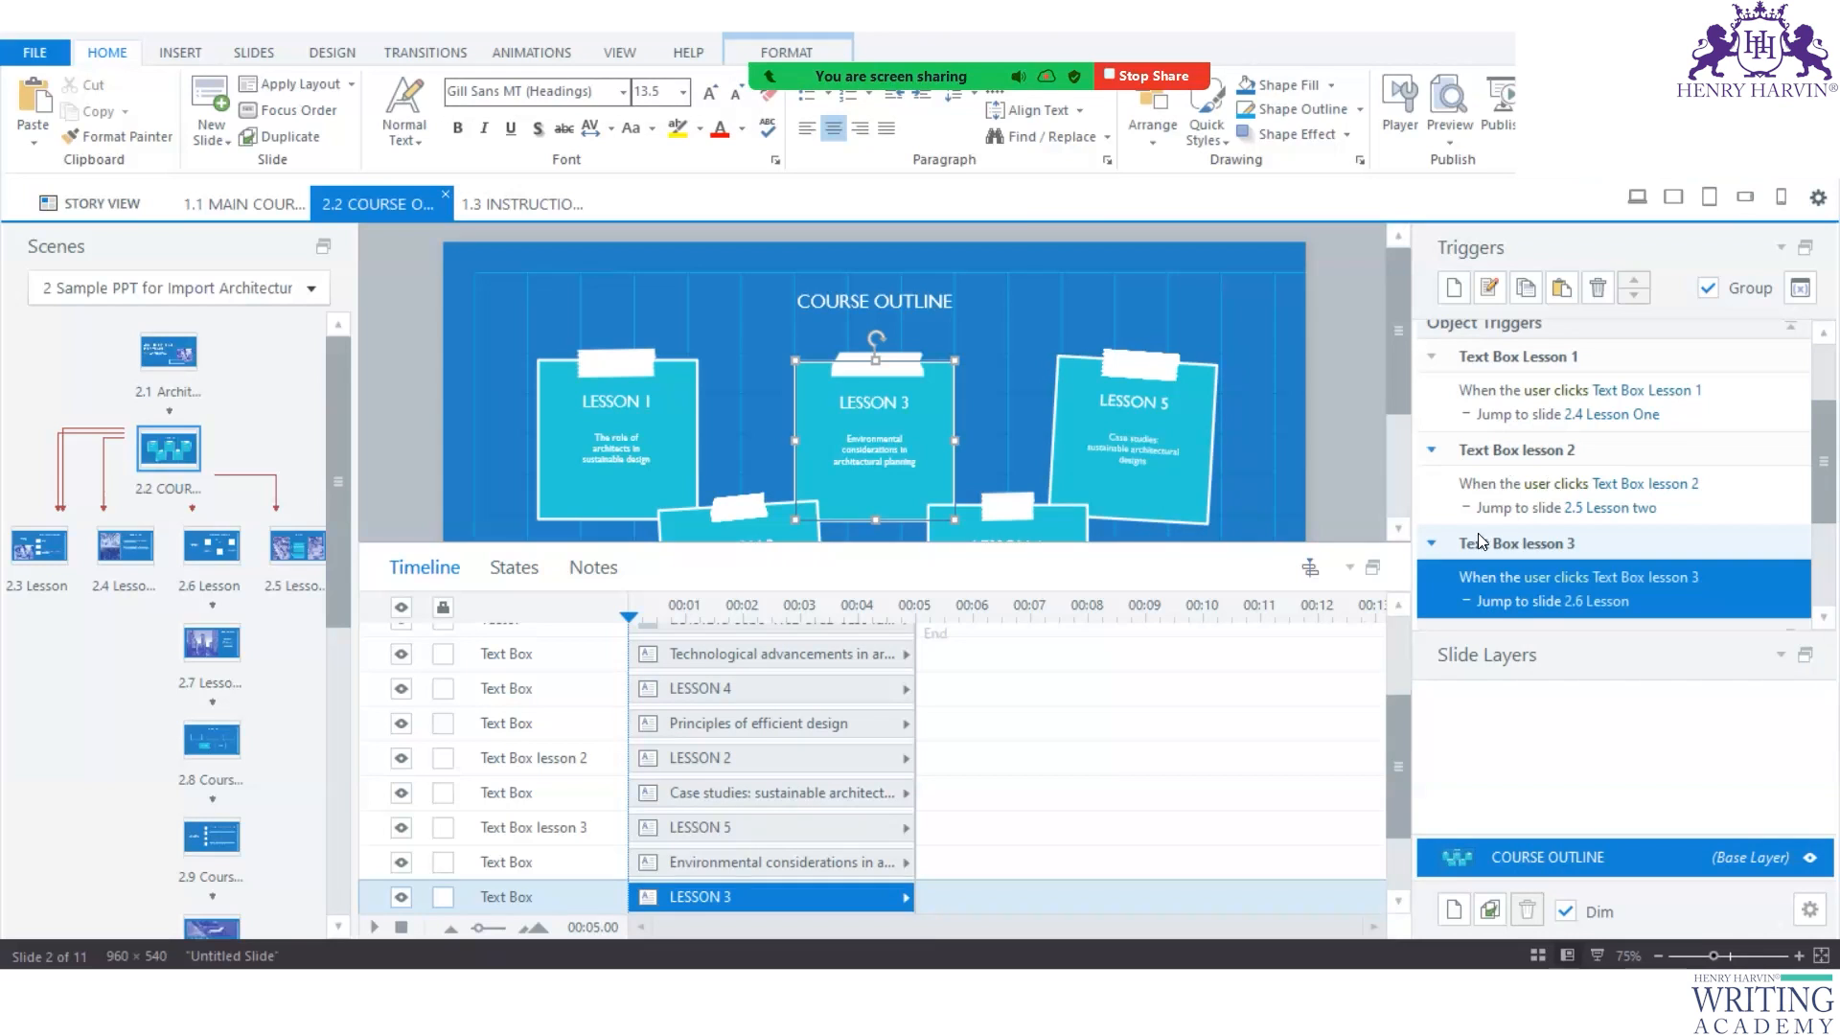
{"action": "left_click", "coordinate": [1363, 444]}
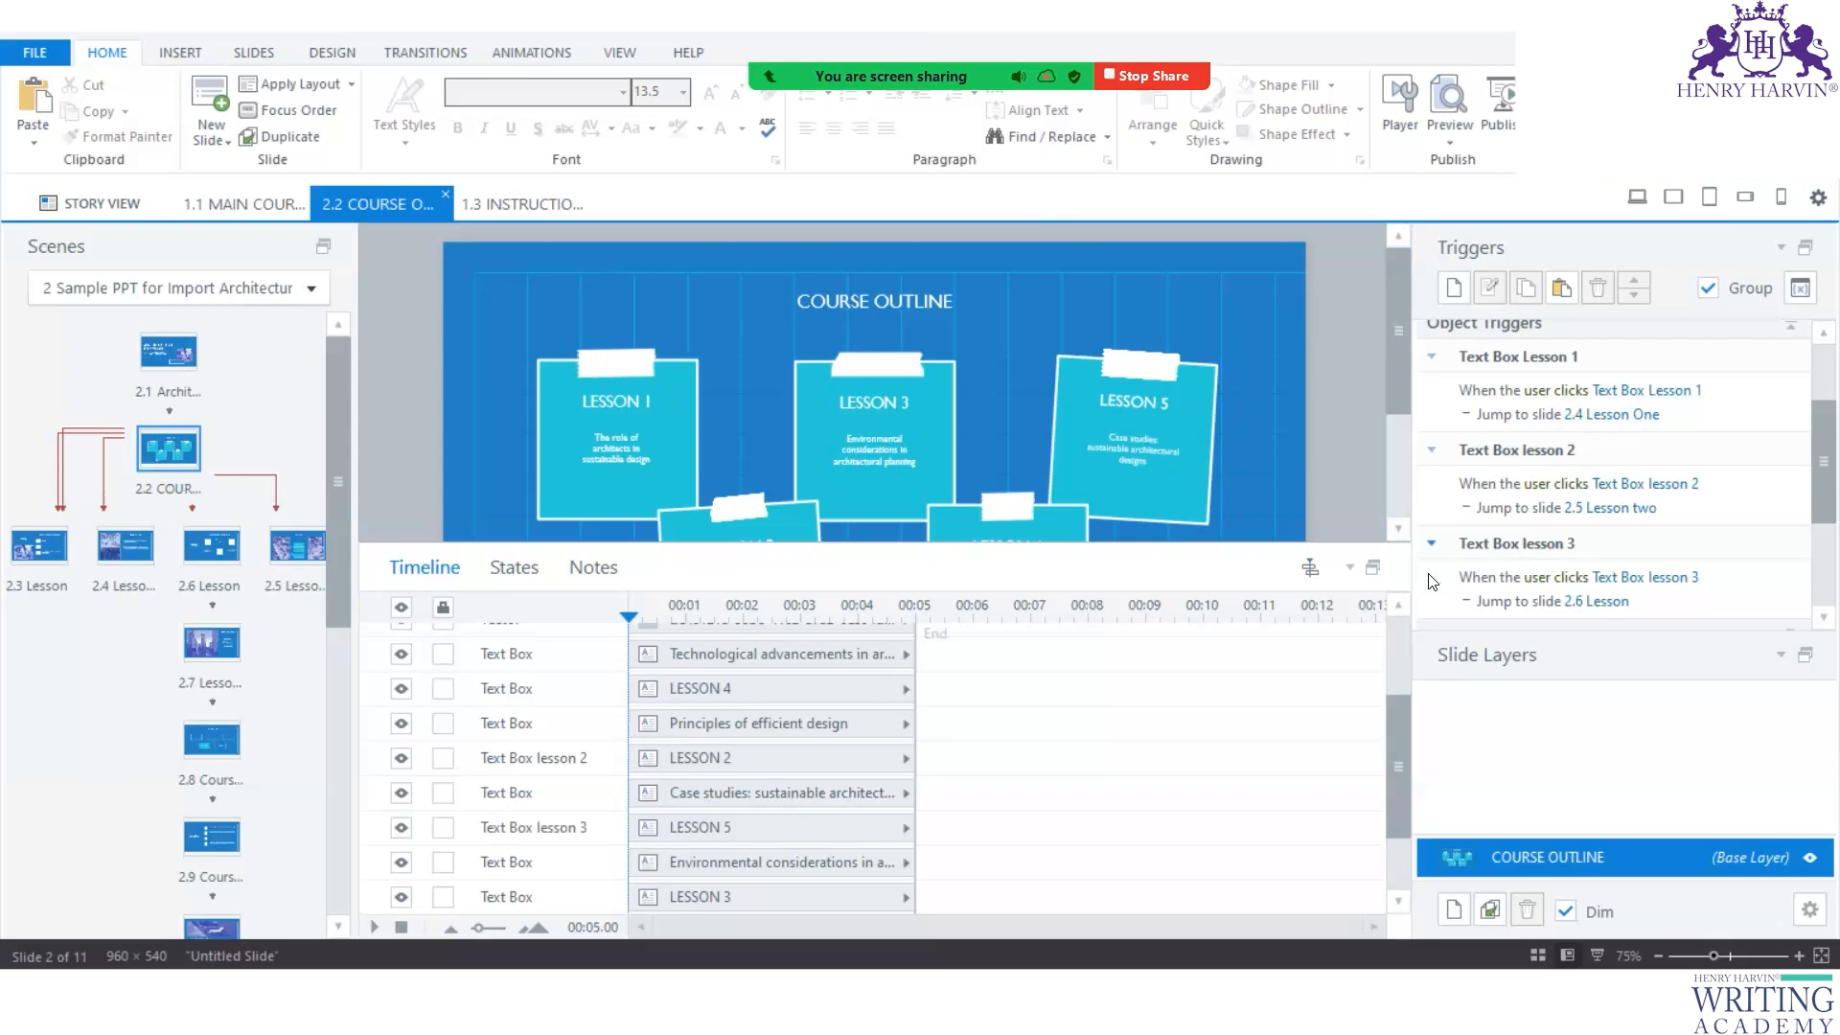
{"action": "left_click", "coordinate": [602, 446]}
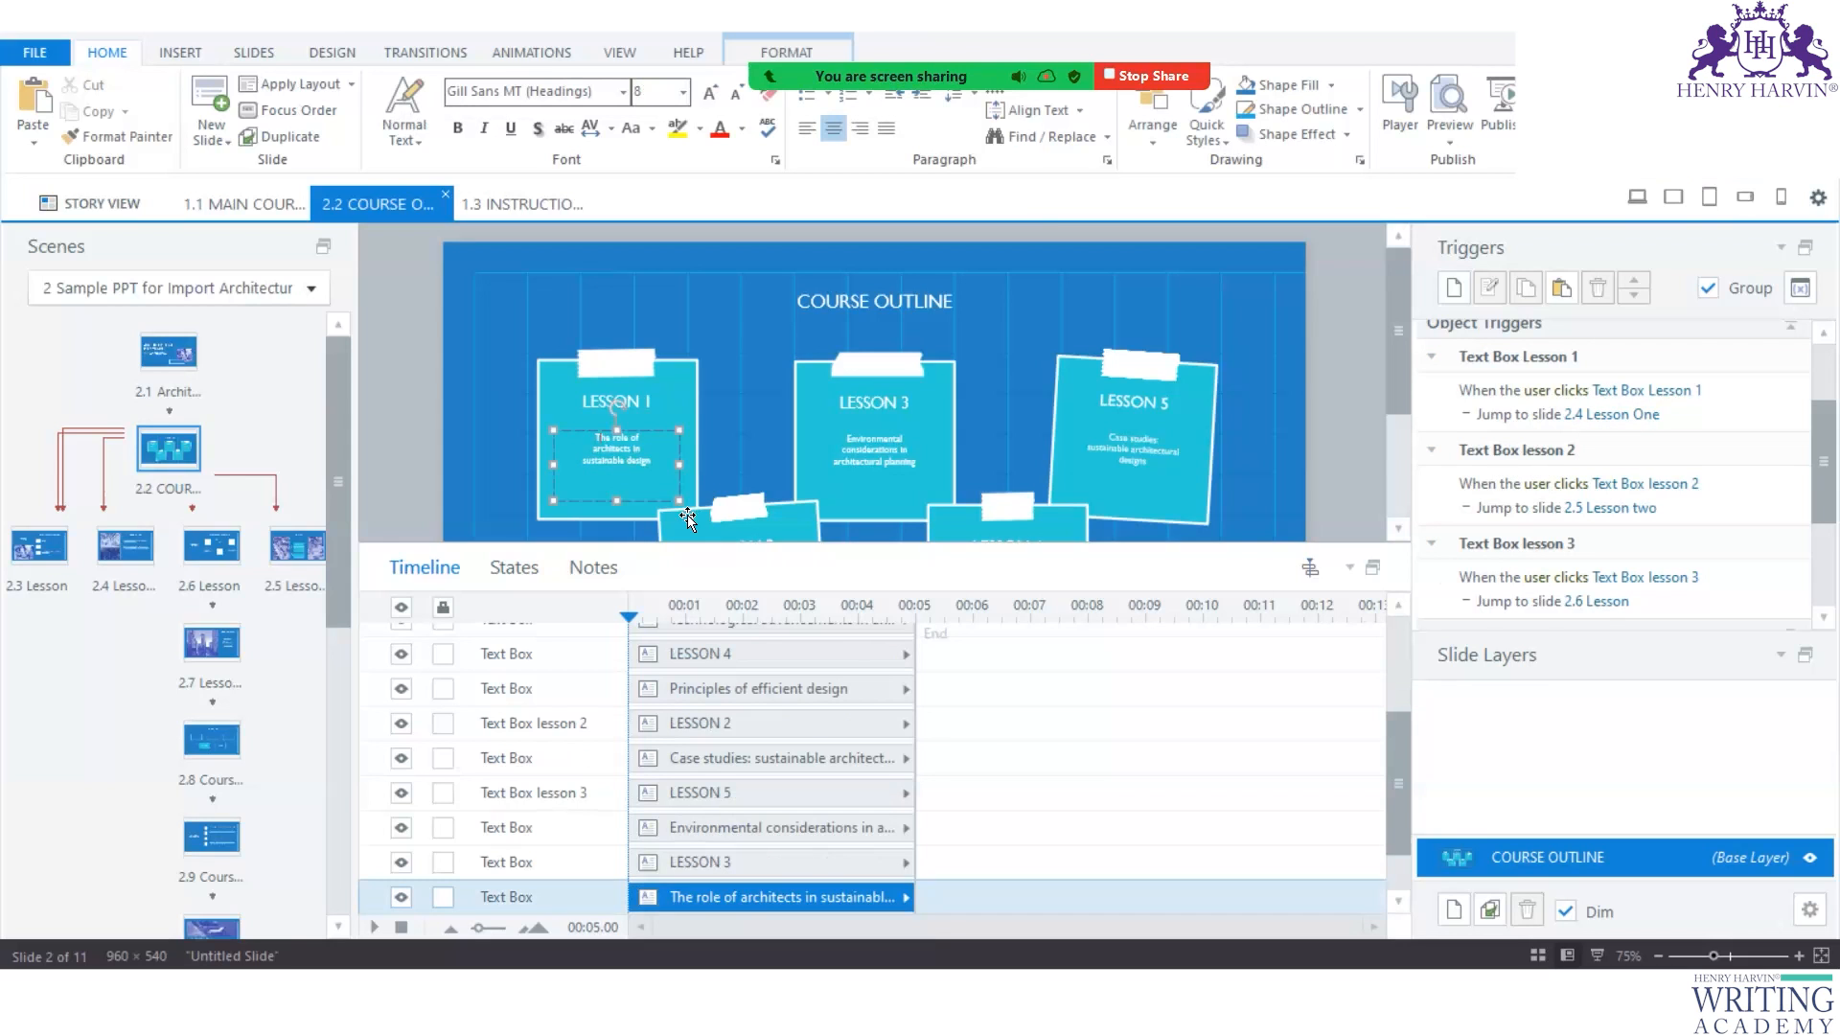
{"action": "left_click", "coordinate": [838, 435]}
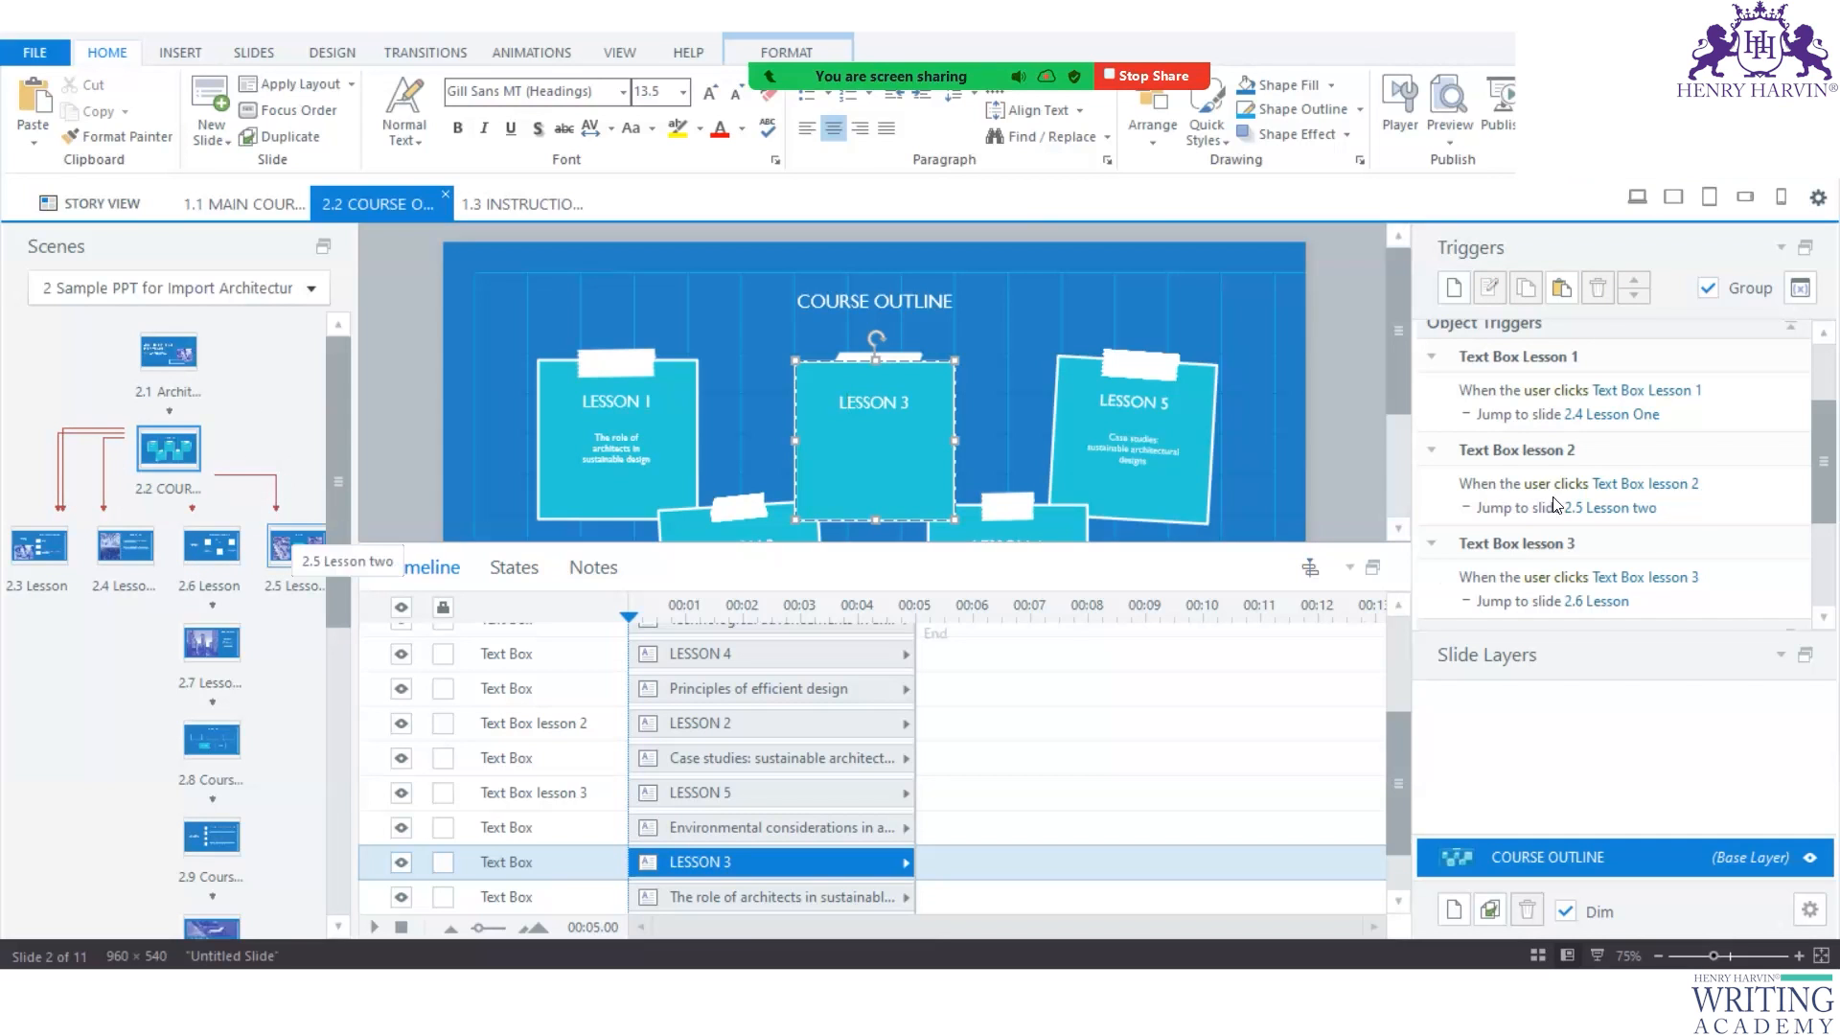
{"action": "scroll", "coordinate": [1814, 474], "scroll_direction": "down", "scroll_amount": 2}
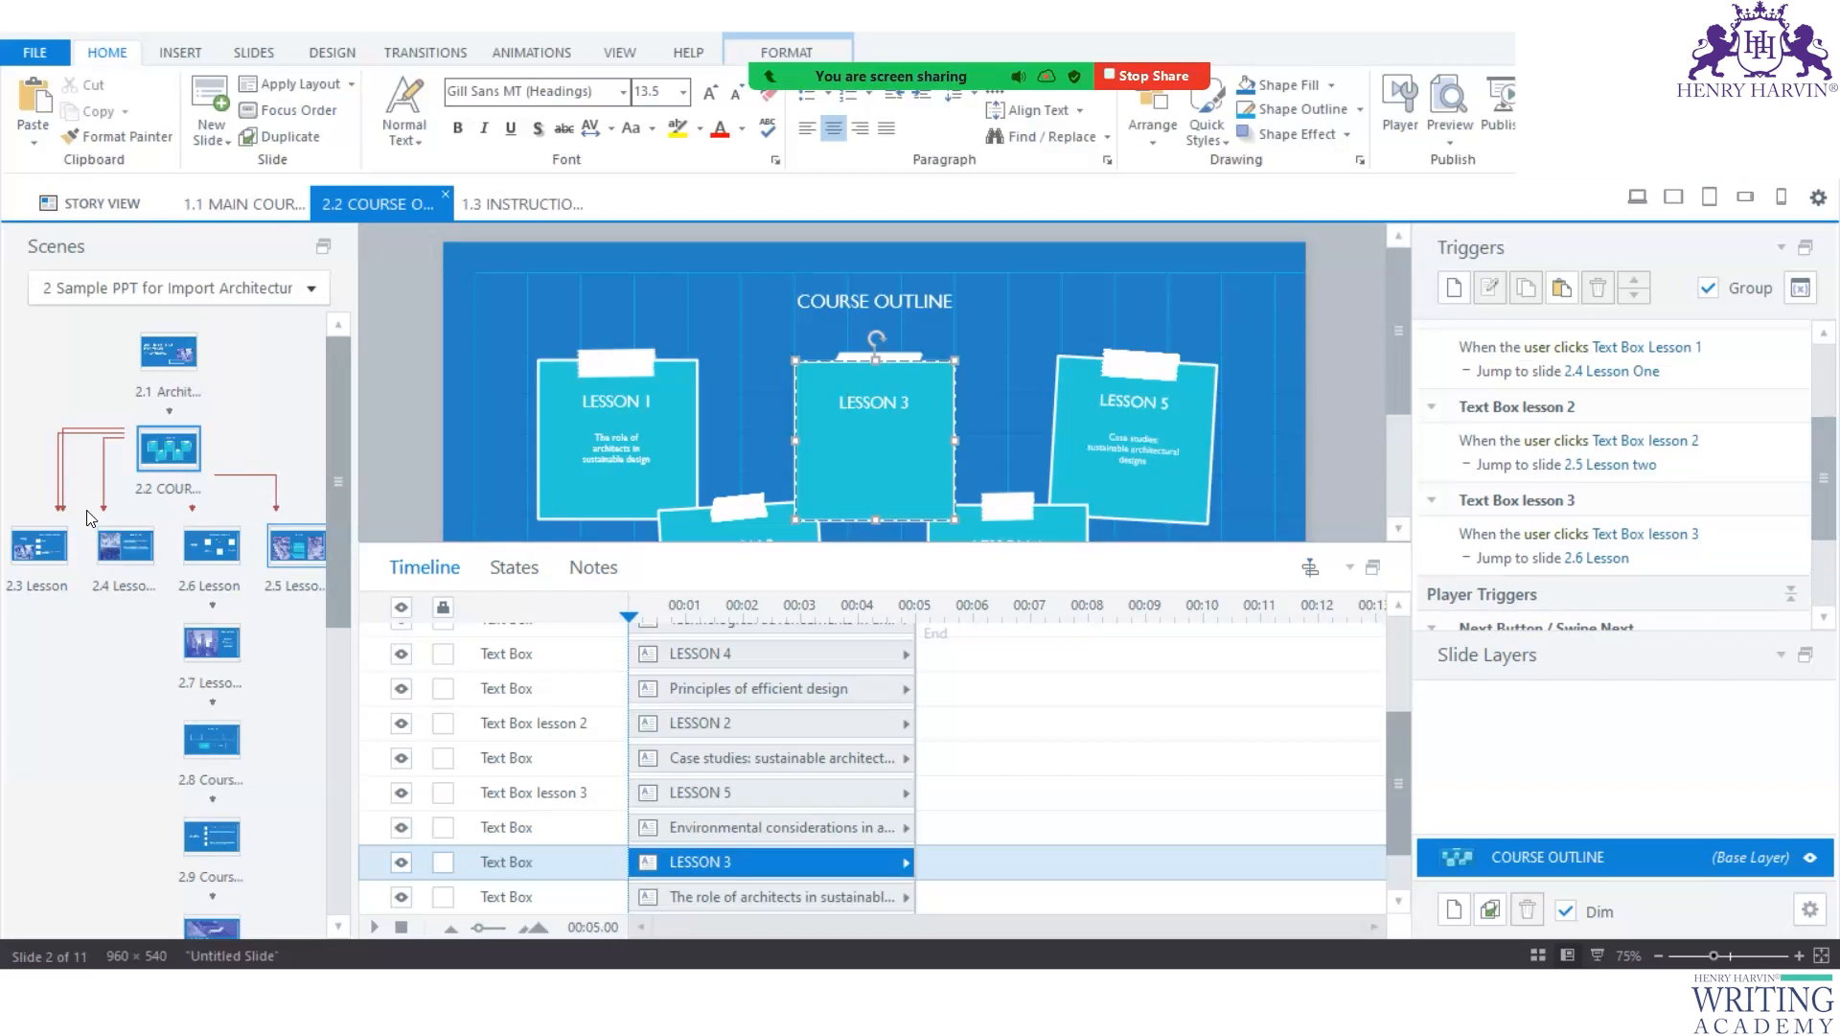
{"action": "scroll", "coordinate": [220, 613], "scroll_direction": "down", "scroll_amount": 2}
{"action": "scroll", "coordinate": [223, 644], "scroll_direction": "up", "scroll_amount": 2}
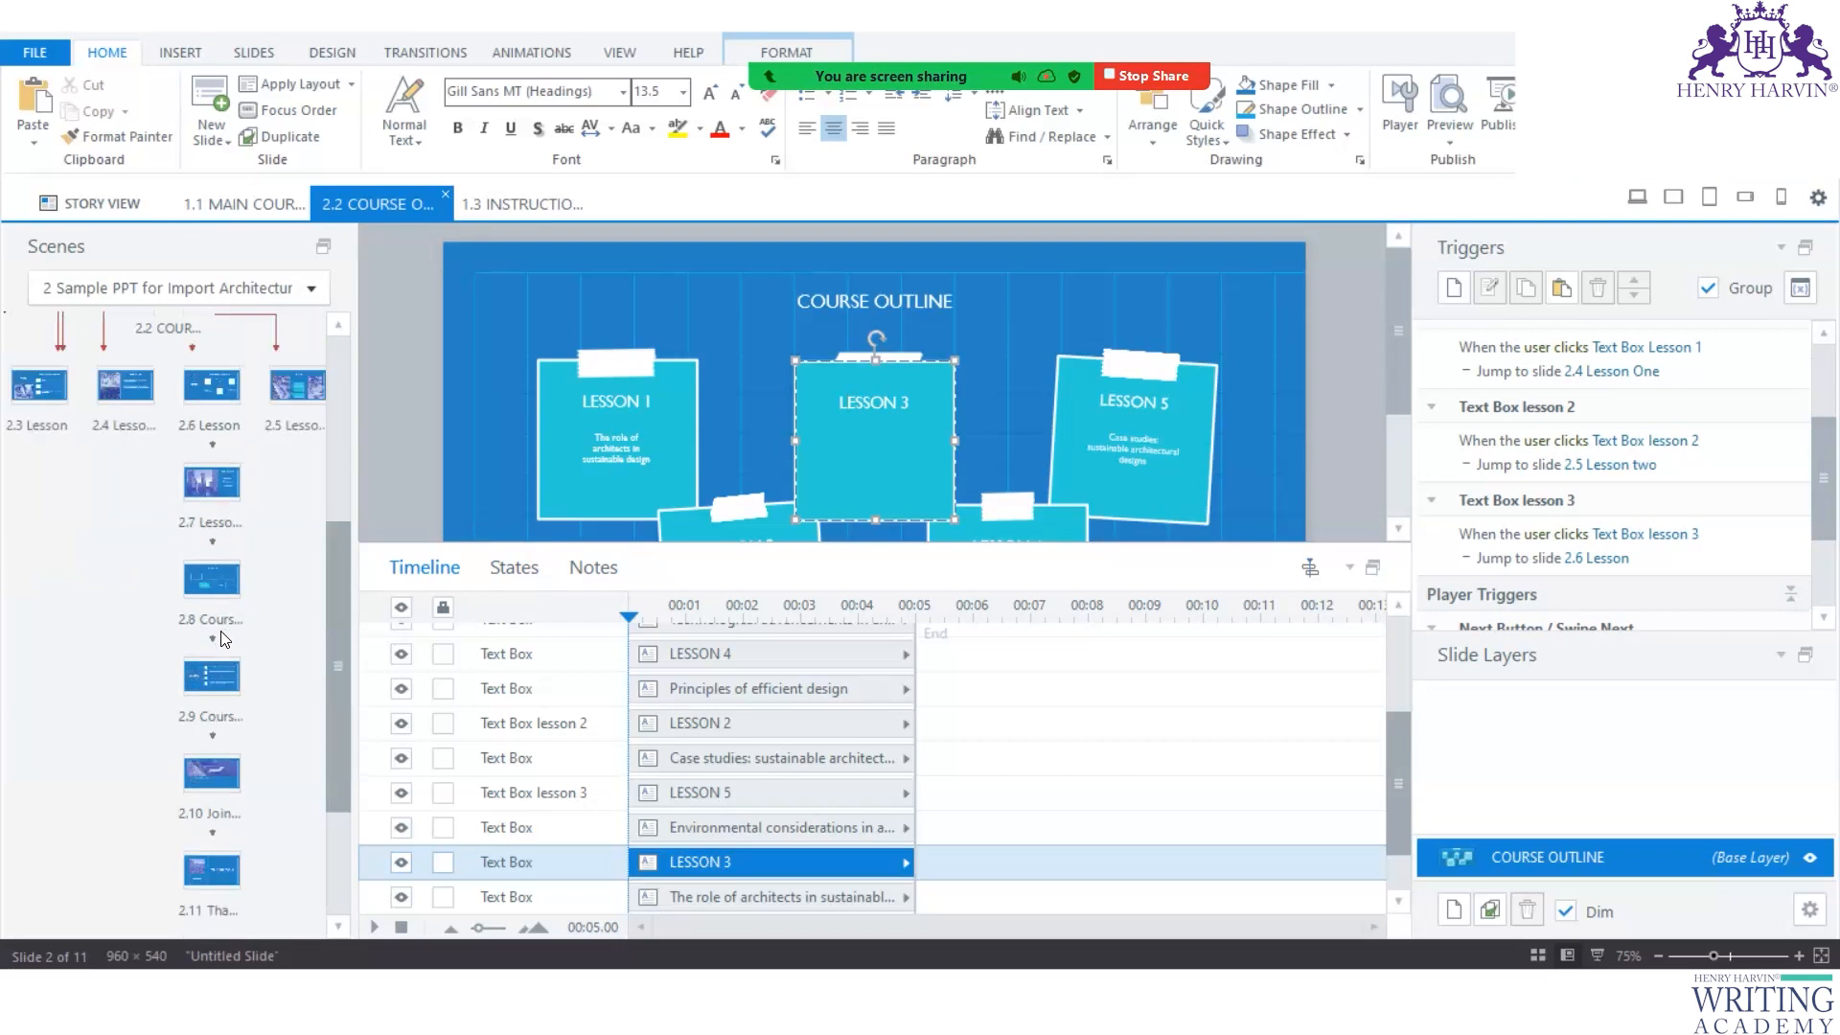
Enlarge the slide editing area above the timeline and change the LESSON 5 card's title to SUMMARY.
{"action": "left_click_drag", "start_coordinate": [808, 546], "coordinate": [852, 752]}
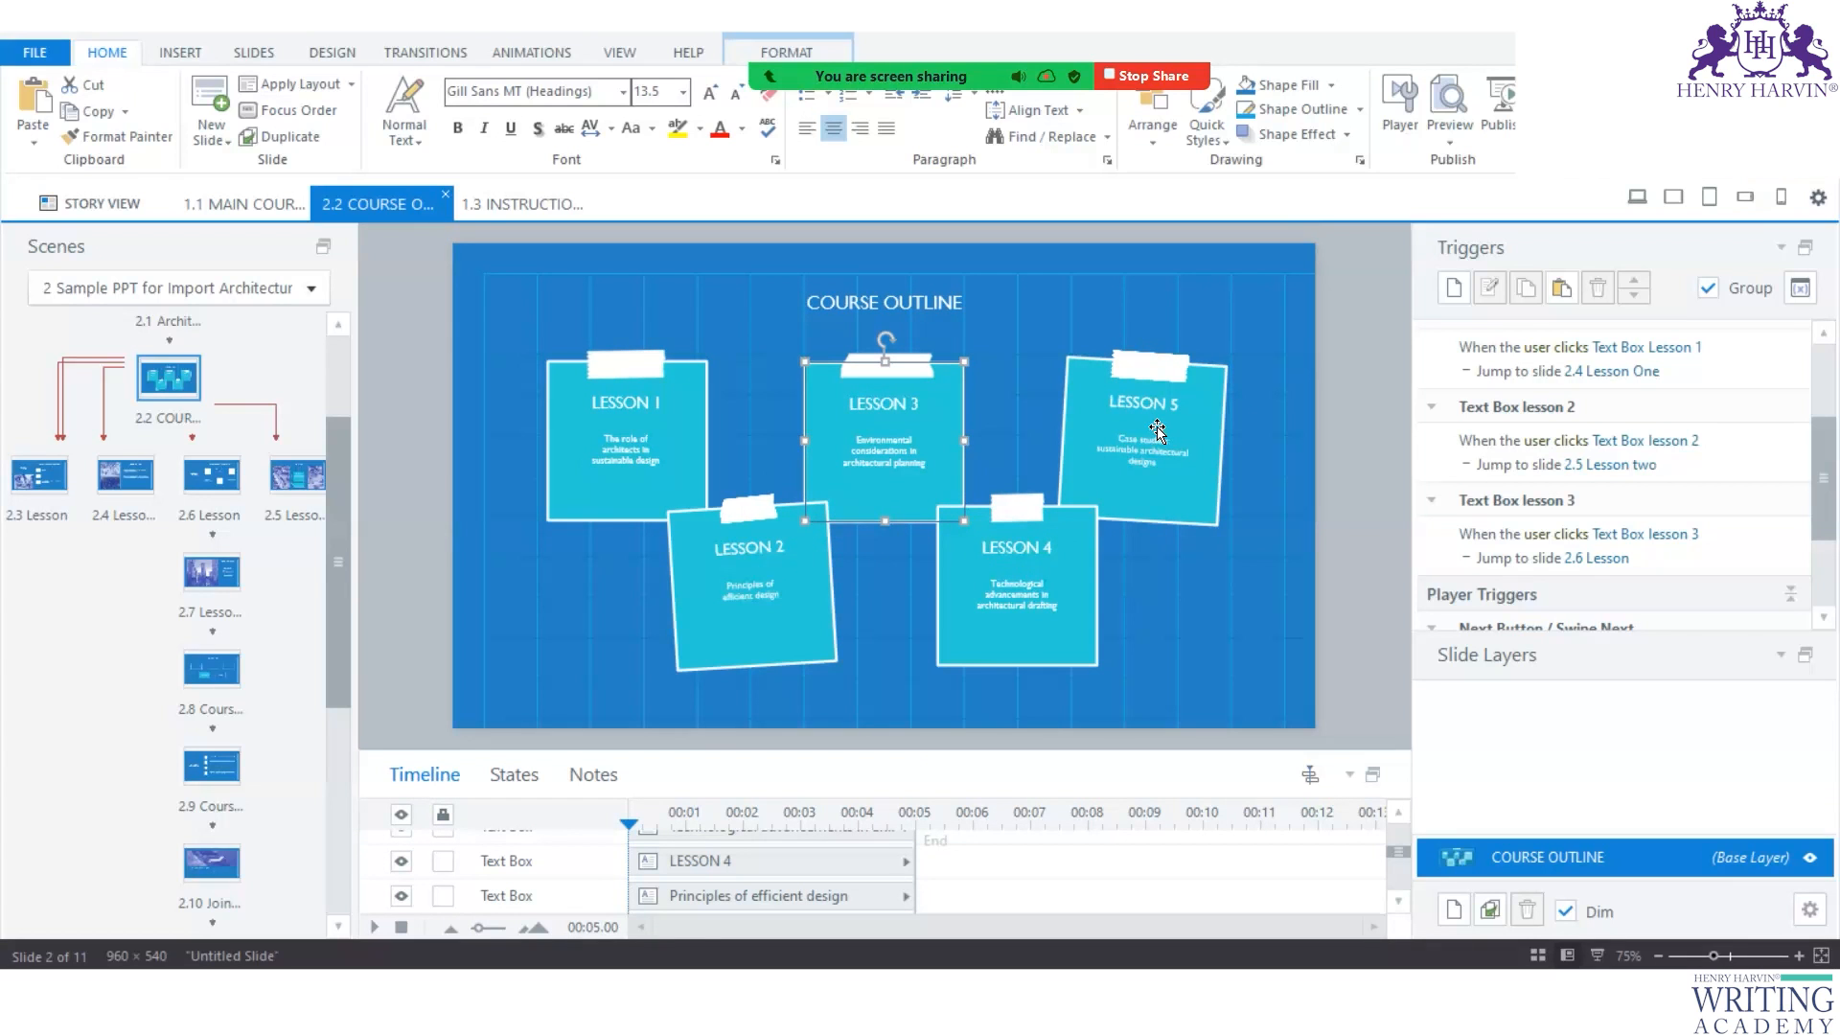
{"action": "left_click", "coordinate": [1102, 407]}
{"action": "triple_click", "coordinate": [1100, 407]}
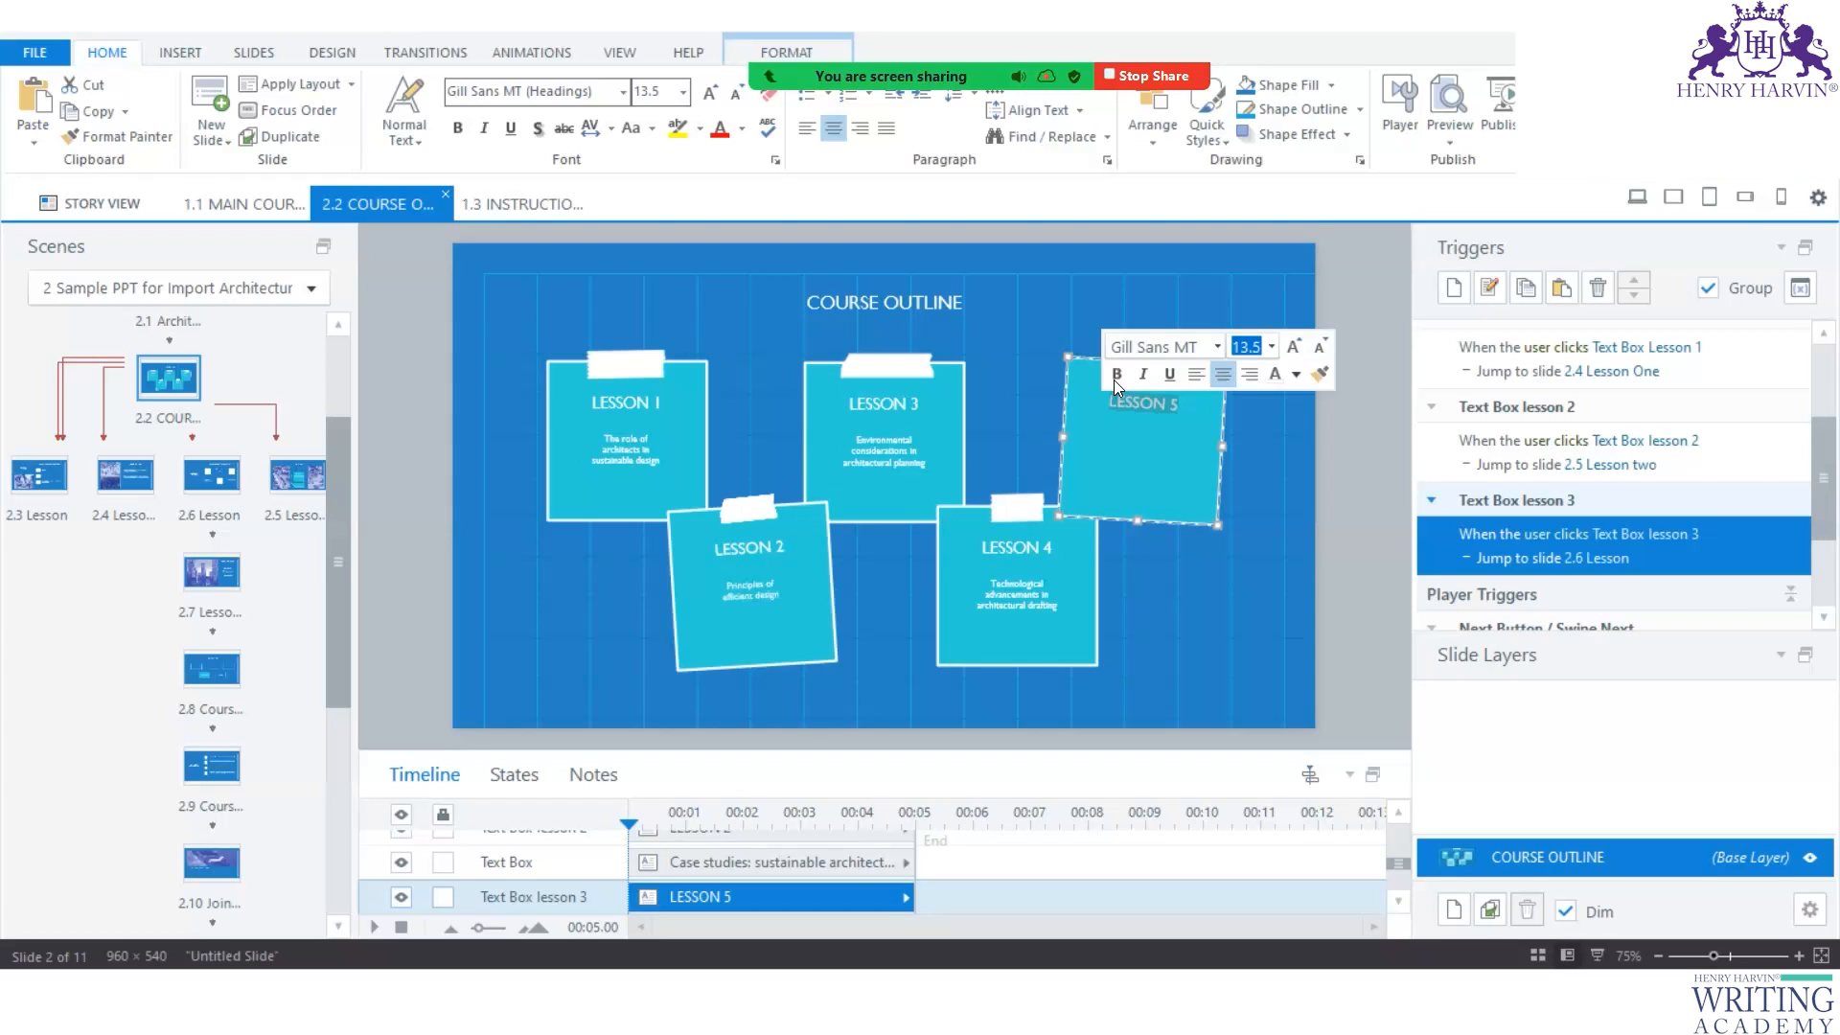
{"action": "type", "text": "SUMMARY"}
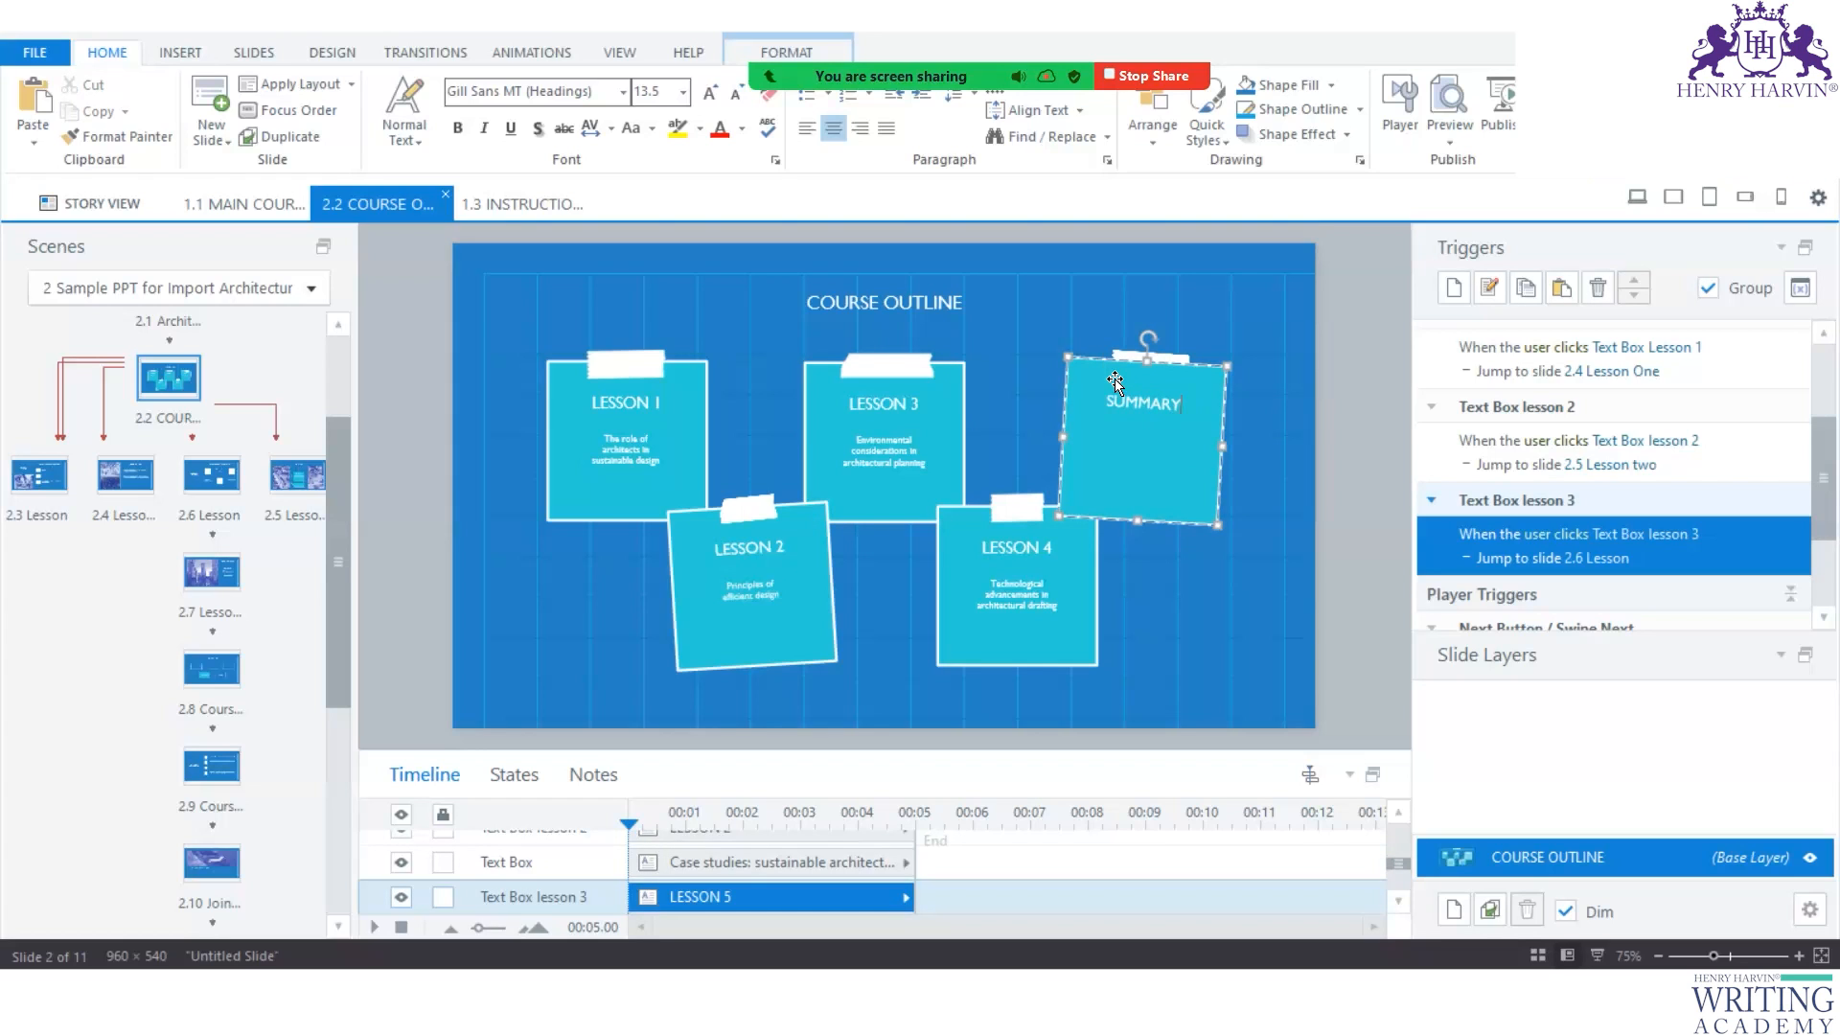
Check the slides around 2.9 Course overview and change the title on slide 2.9 to COURSE SUMMARY.
{"action": "double_click", "coordinate": [215, 774]}
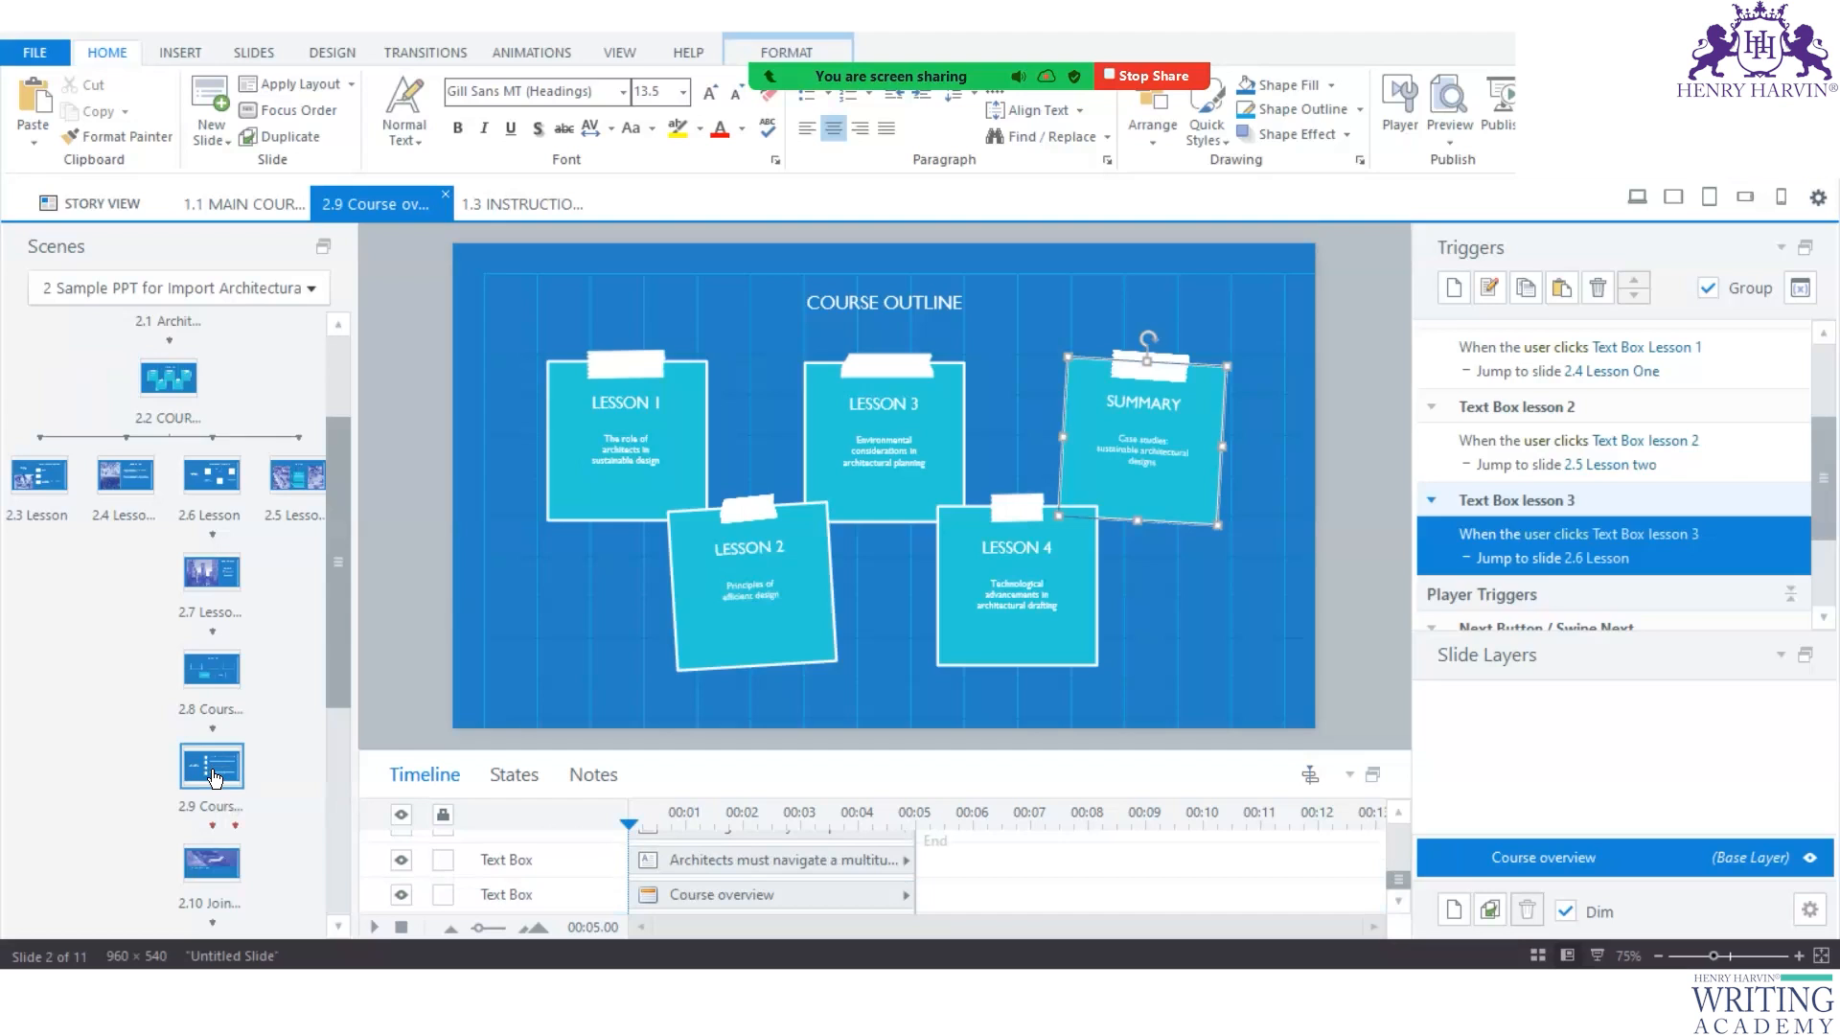
{"action": "scroll", "coordinate": [224, 776], "scroll_direction": "down", "scroll_amount": 2}
{"action": "double_click", "coordinate": [213, 686]}
{"action": "double_click", "coordinate": [216, 589]}
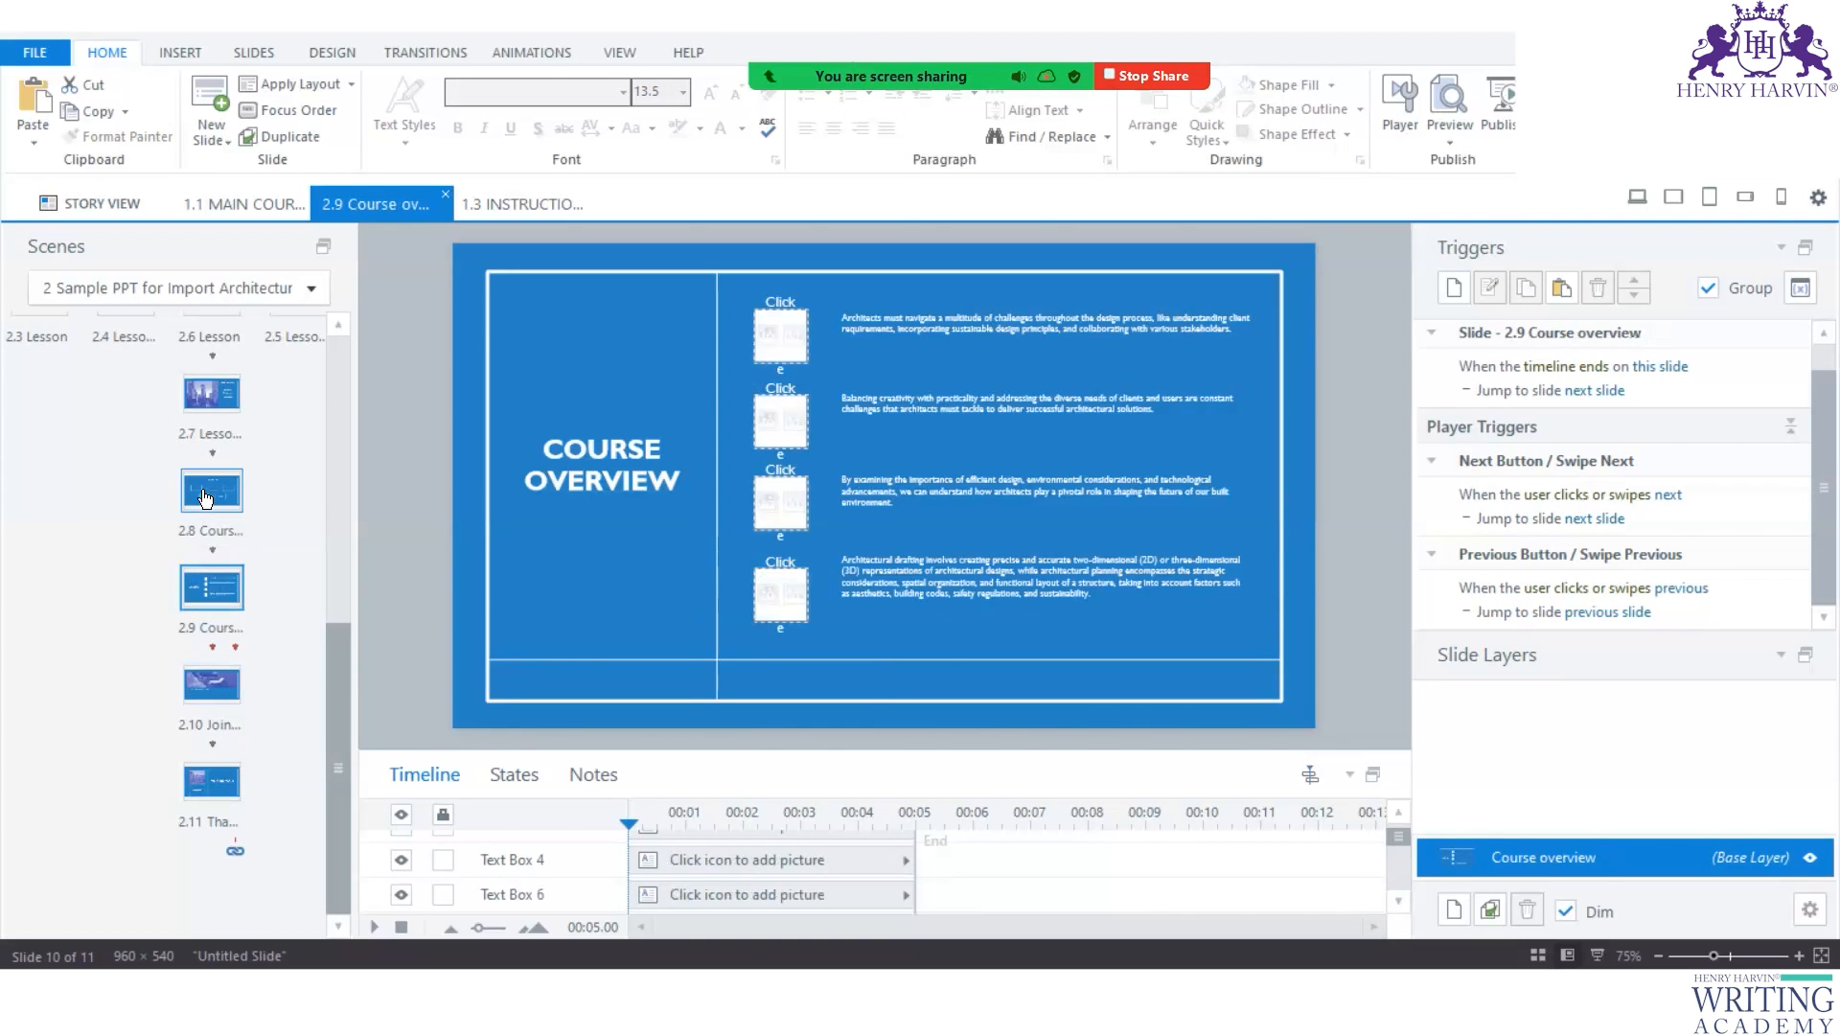
{"action": "double_click", "coordinate": [212, 490]}
{"action": "double_click", "coordinate": [218, 591]}
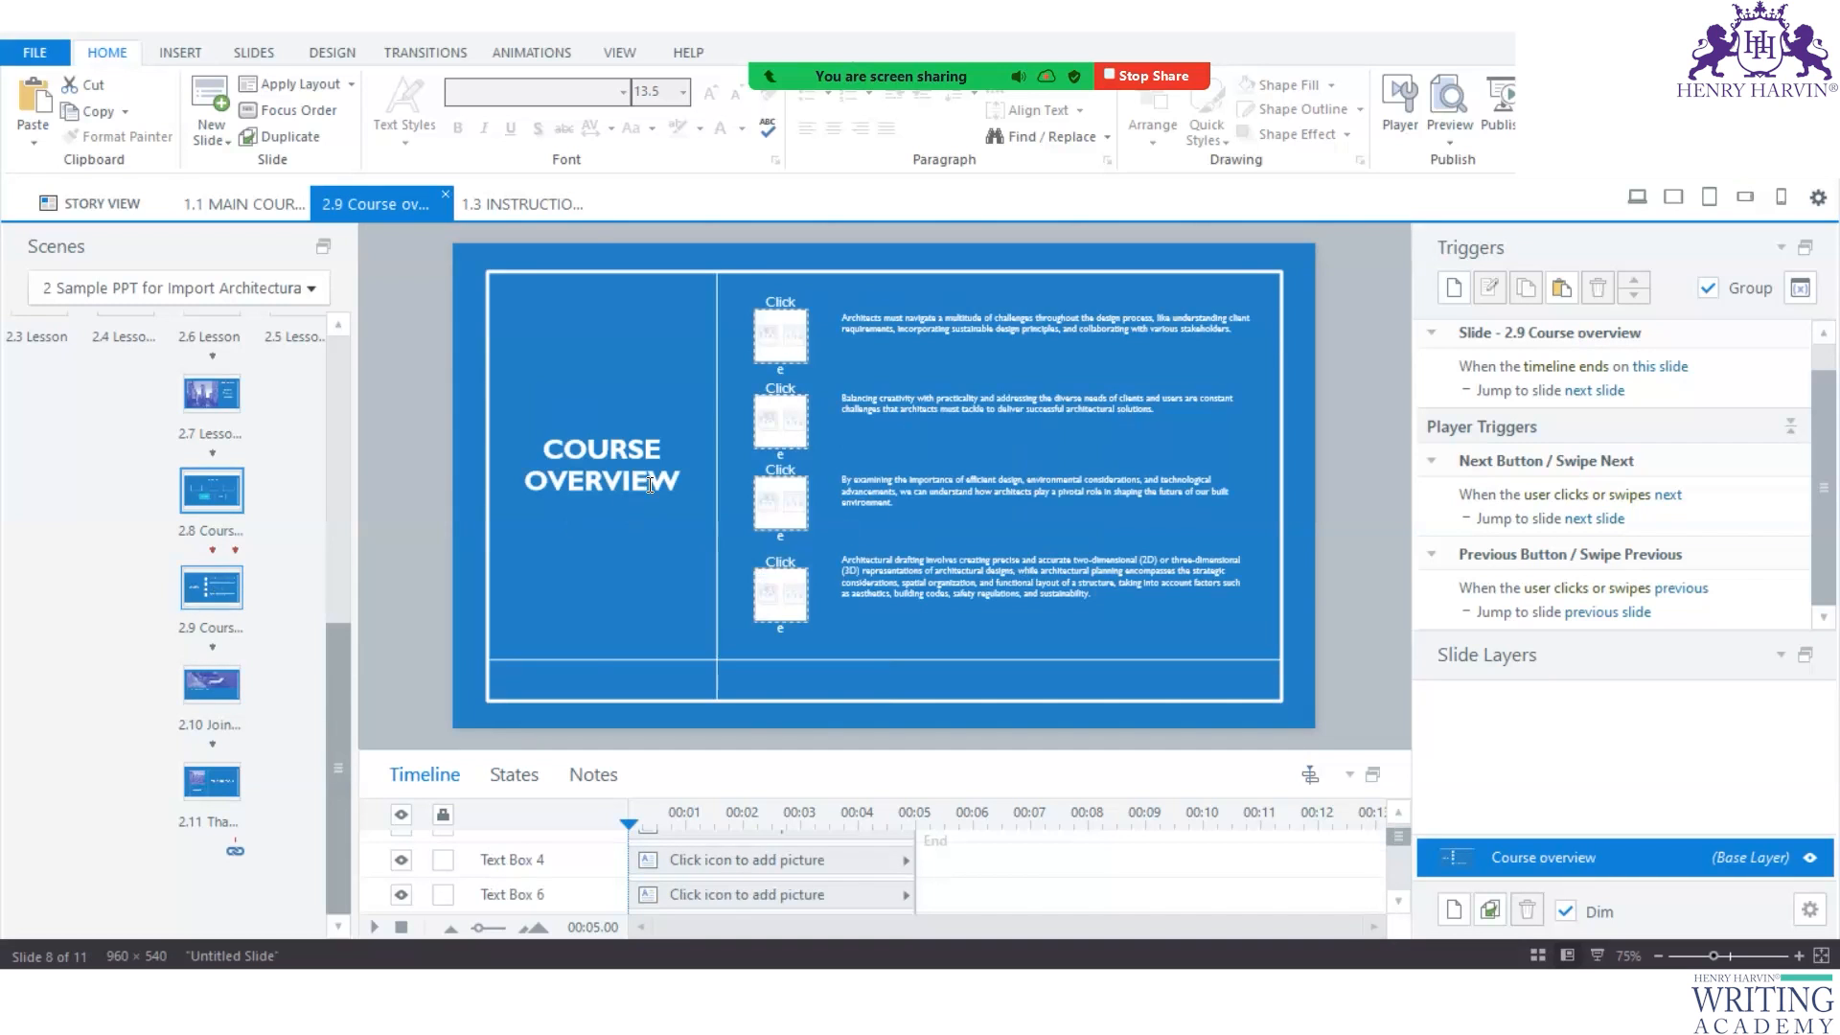
{"action": "left_click", "coordinate": [528, 477]}
{"action": "left_click_drag", "start_coordinate": [528, 477], "coordinate": [680, 480]}
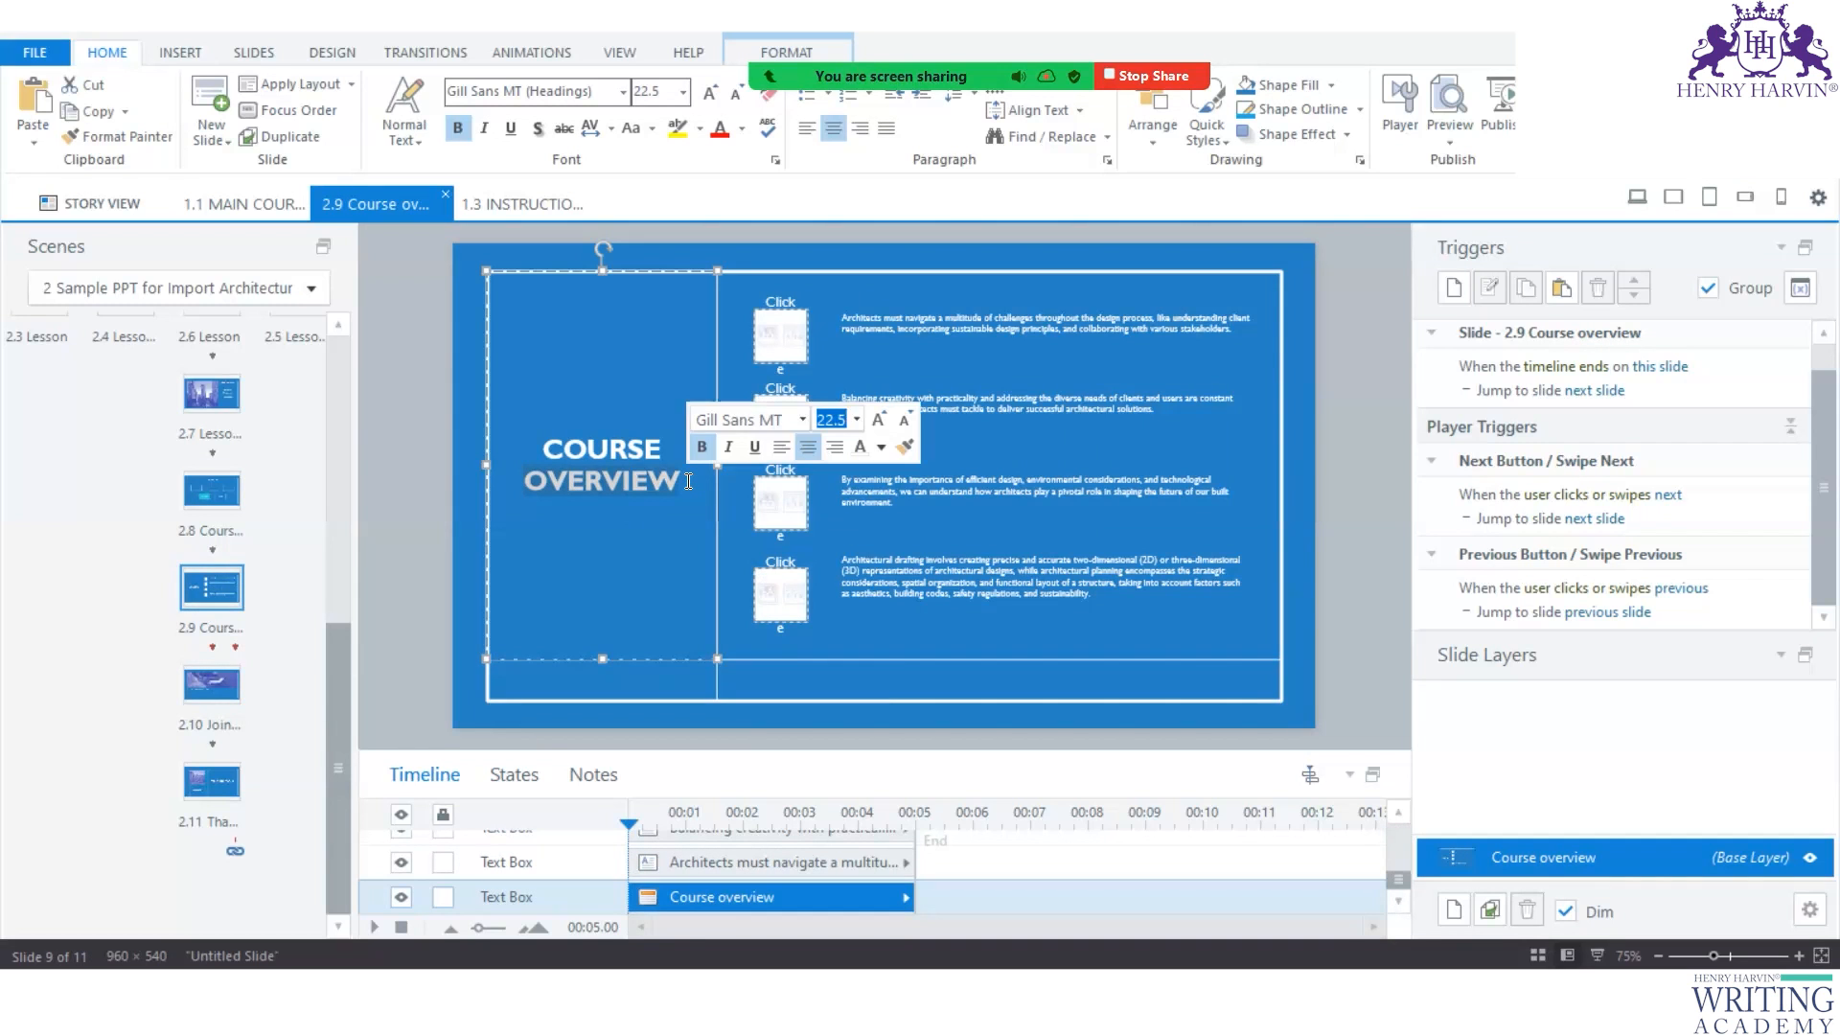
{"action": "type", "text": "SUMMARY"}
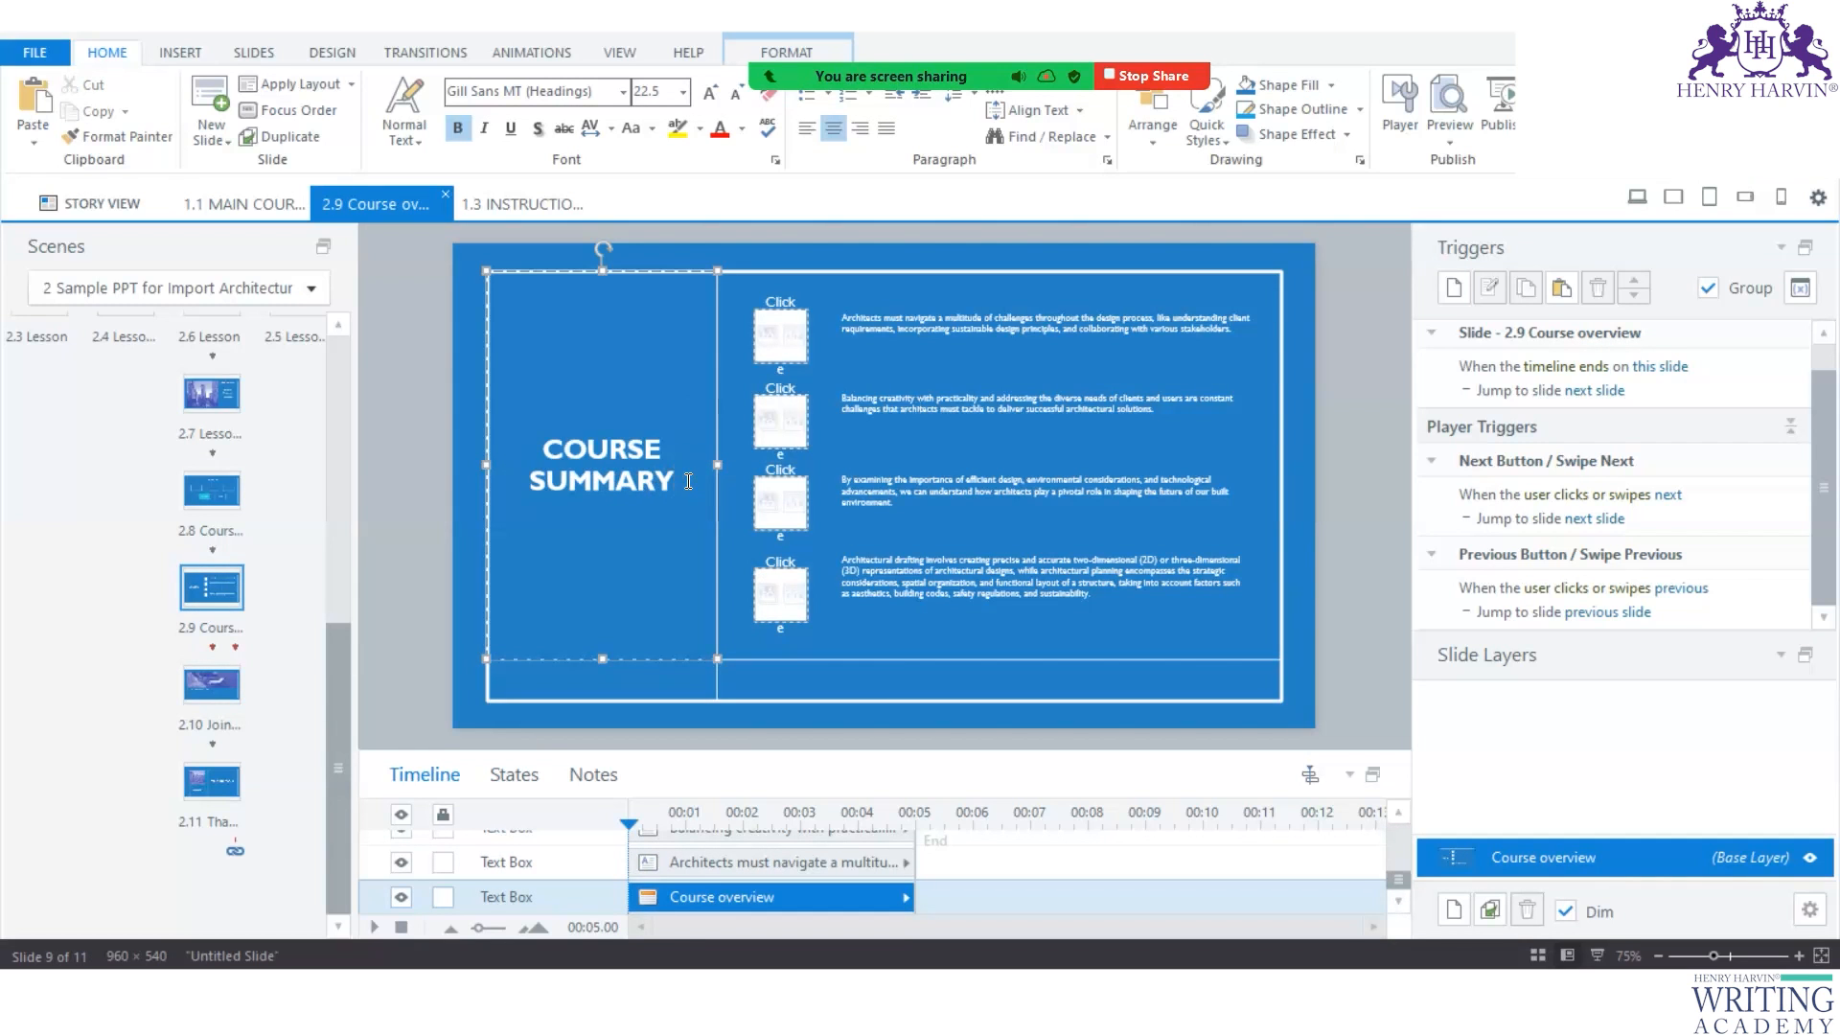
{"action": "left_click", "coordinate": [314, 621]}
Return to slide 2.2 COURSE OUTLINE, select the SUMMARY card, and enlarge the timeline area to show more objects.
{"action": "left_click_drag", "start_coordinate": [338, 670], "coordinate": [337, 335]}
{"action": "double_click", "coordinate": [169, 420]}
{"action": "left_click", "coordinate": [1143, 440]}
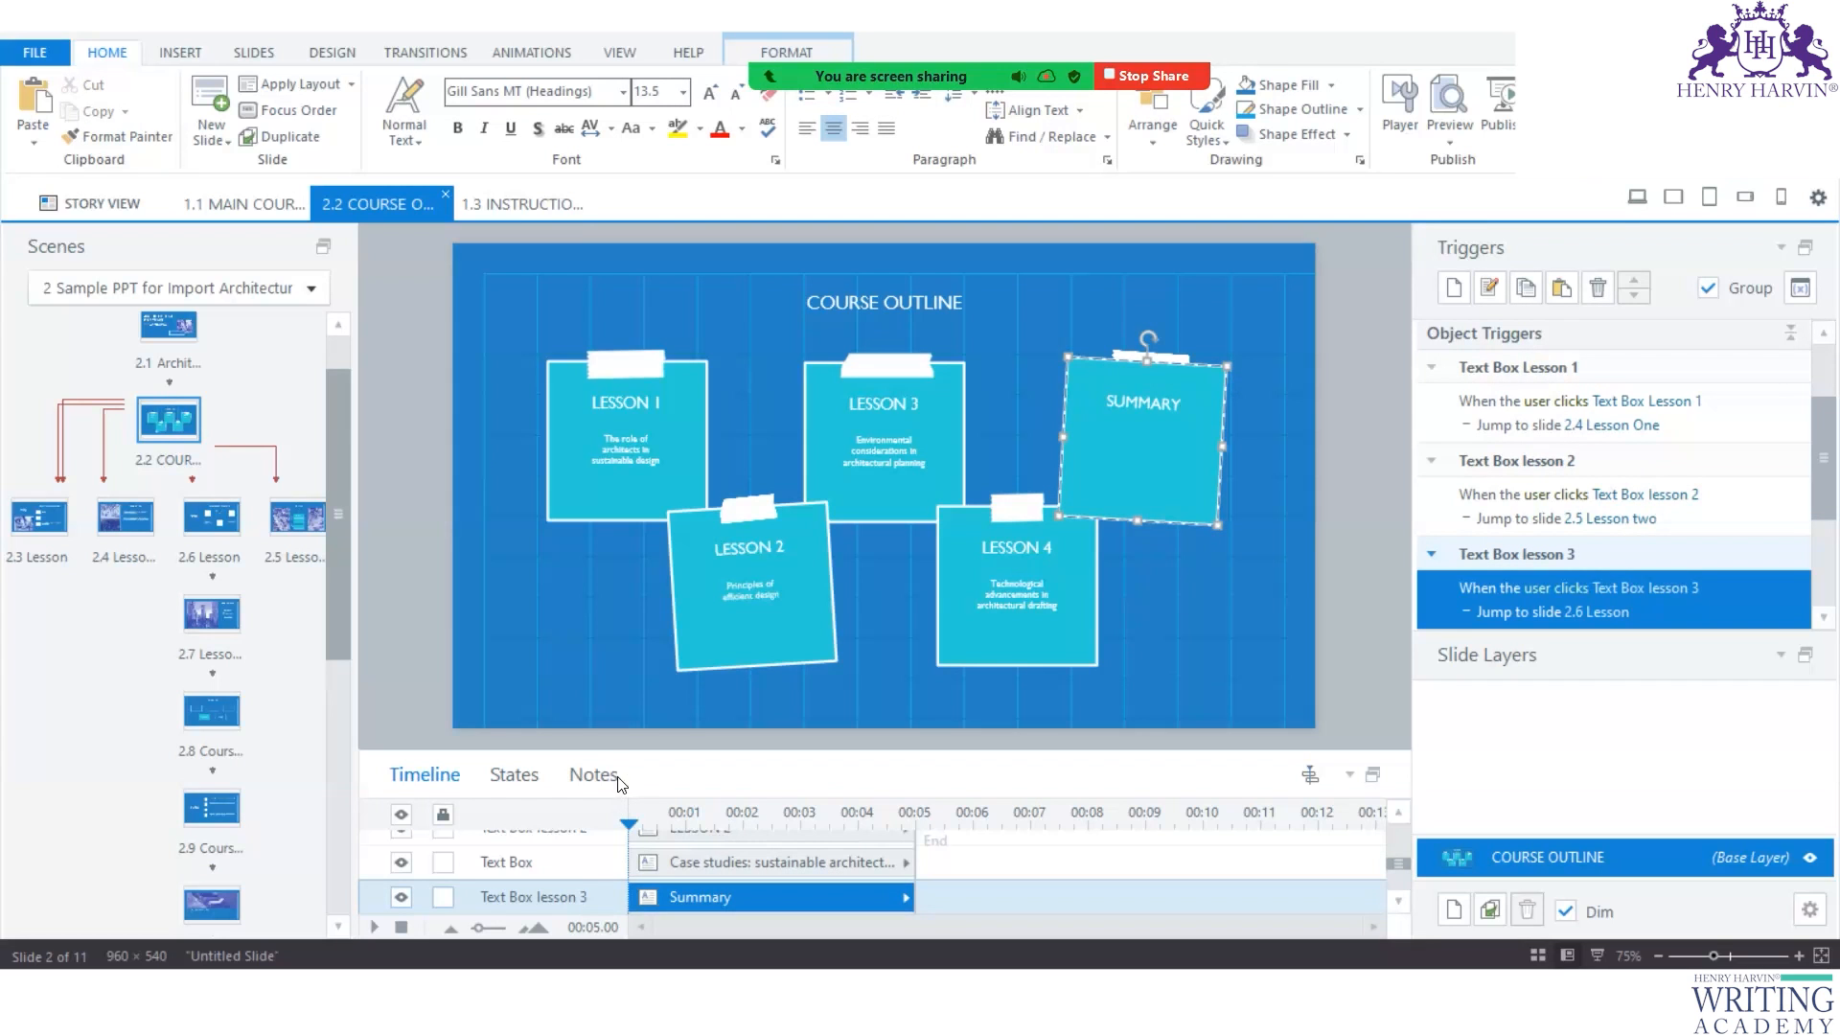
{"action": "left_click_drag", "start_coordinate": [625, 751], "coordinate": [634, 596]}
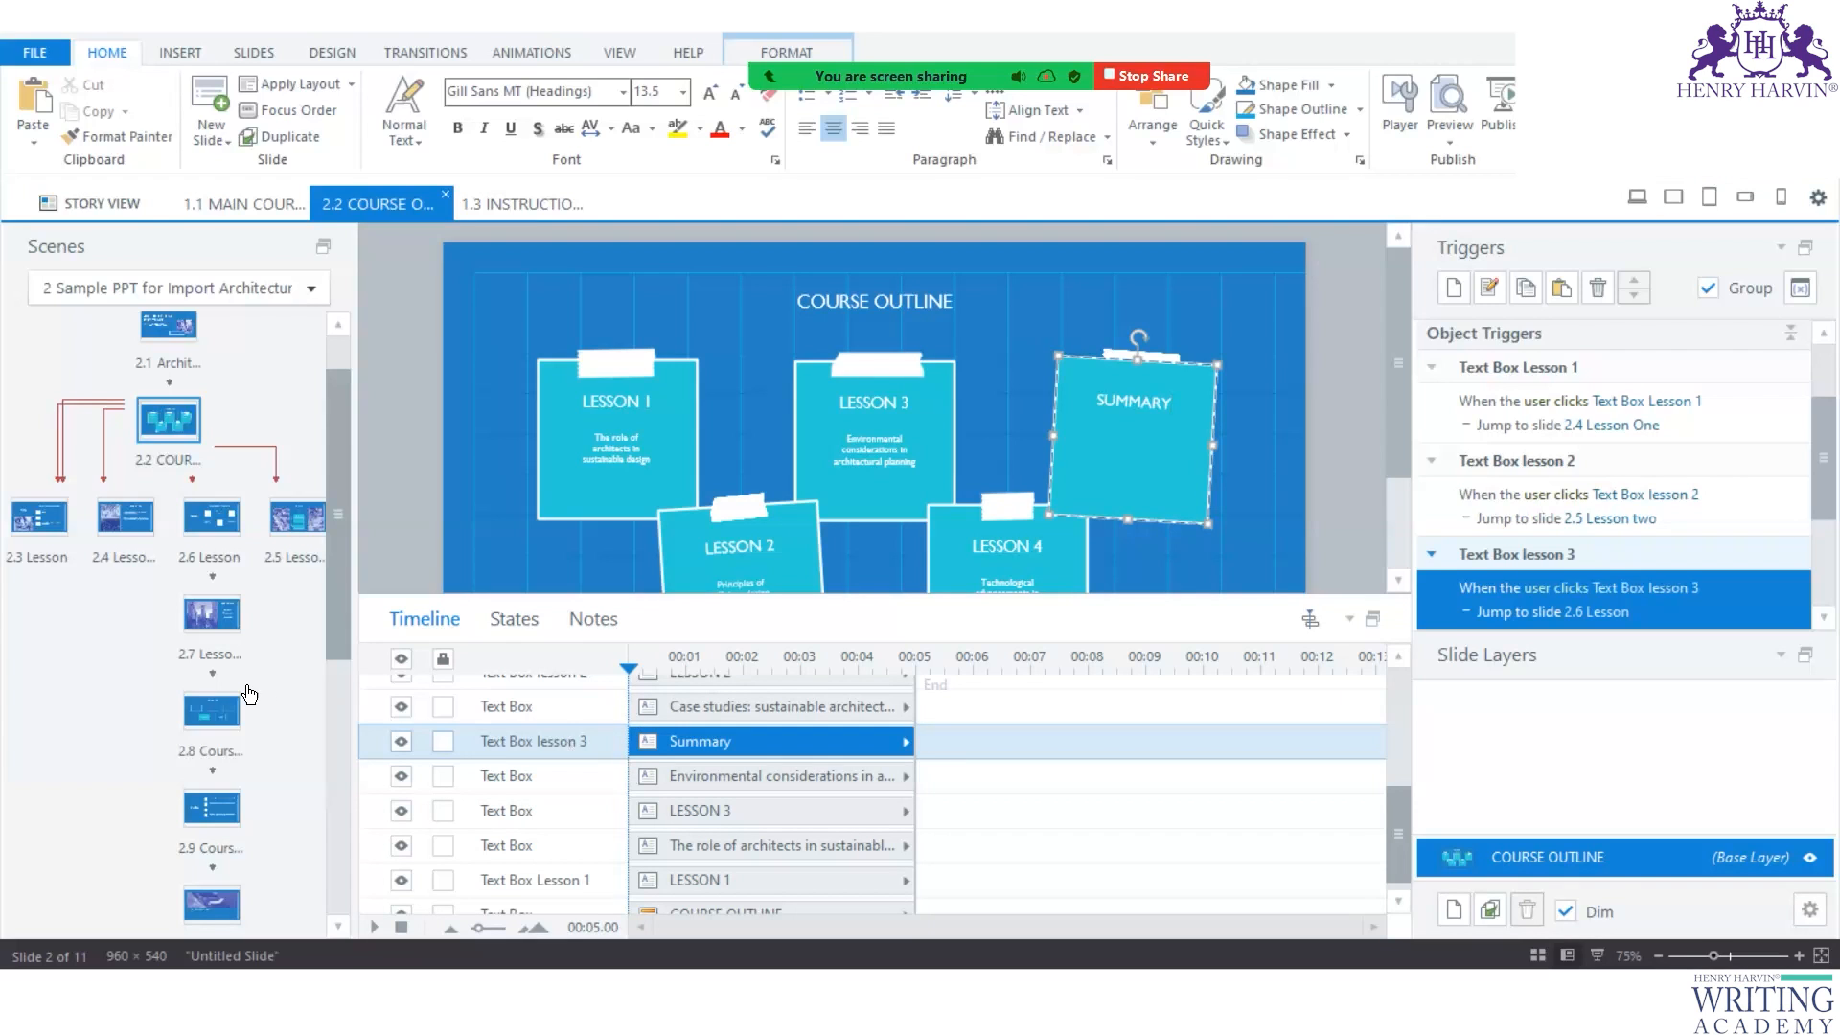
Check slide 2.6 Lesson, return to COURSE OUTLINE, and rename the SUMMARY card's timeline object Text Box Summary.
{"action": "left_click", "coordinate": [206, 533]}
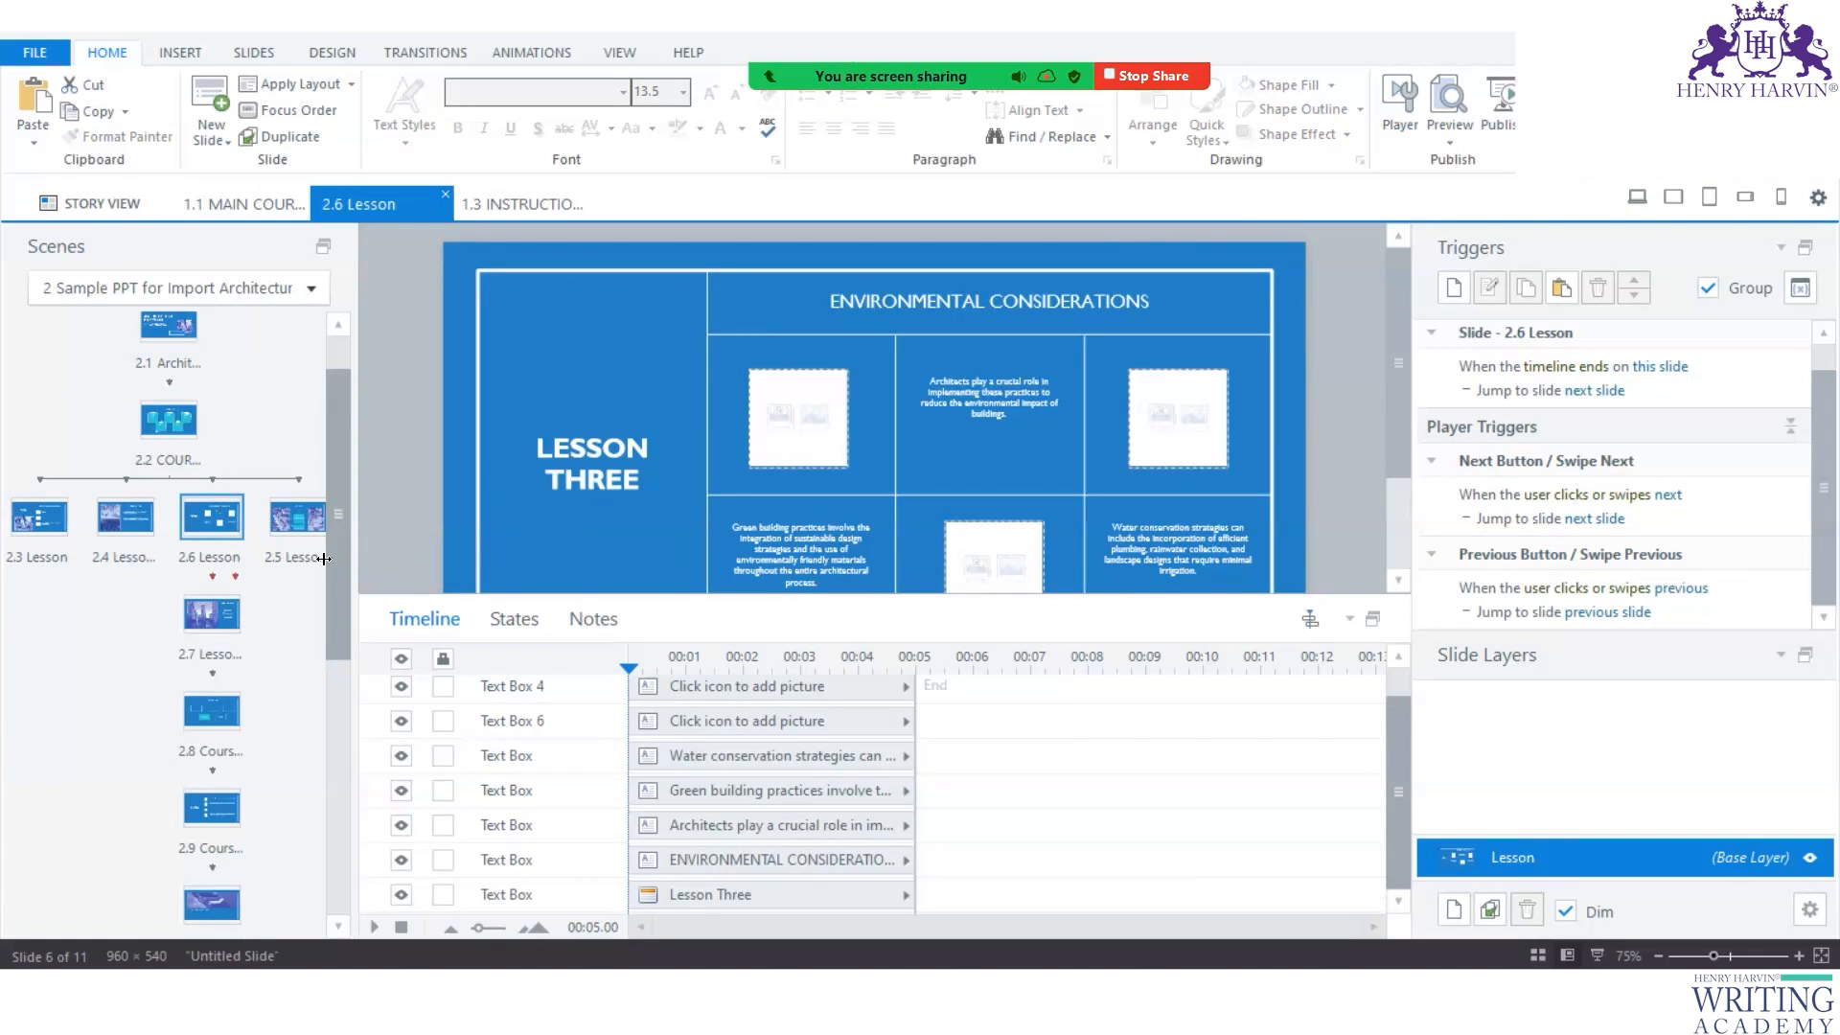
{"action": "left_click", "coordinate": [169, 428]}
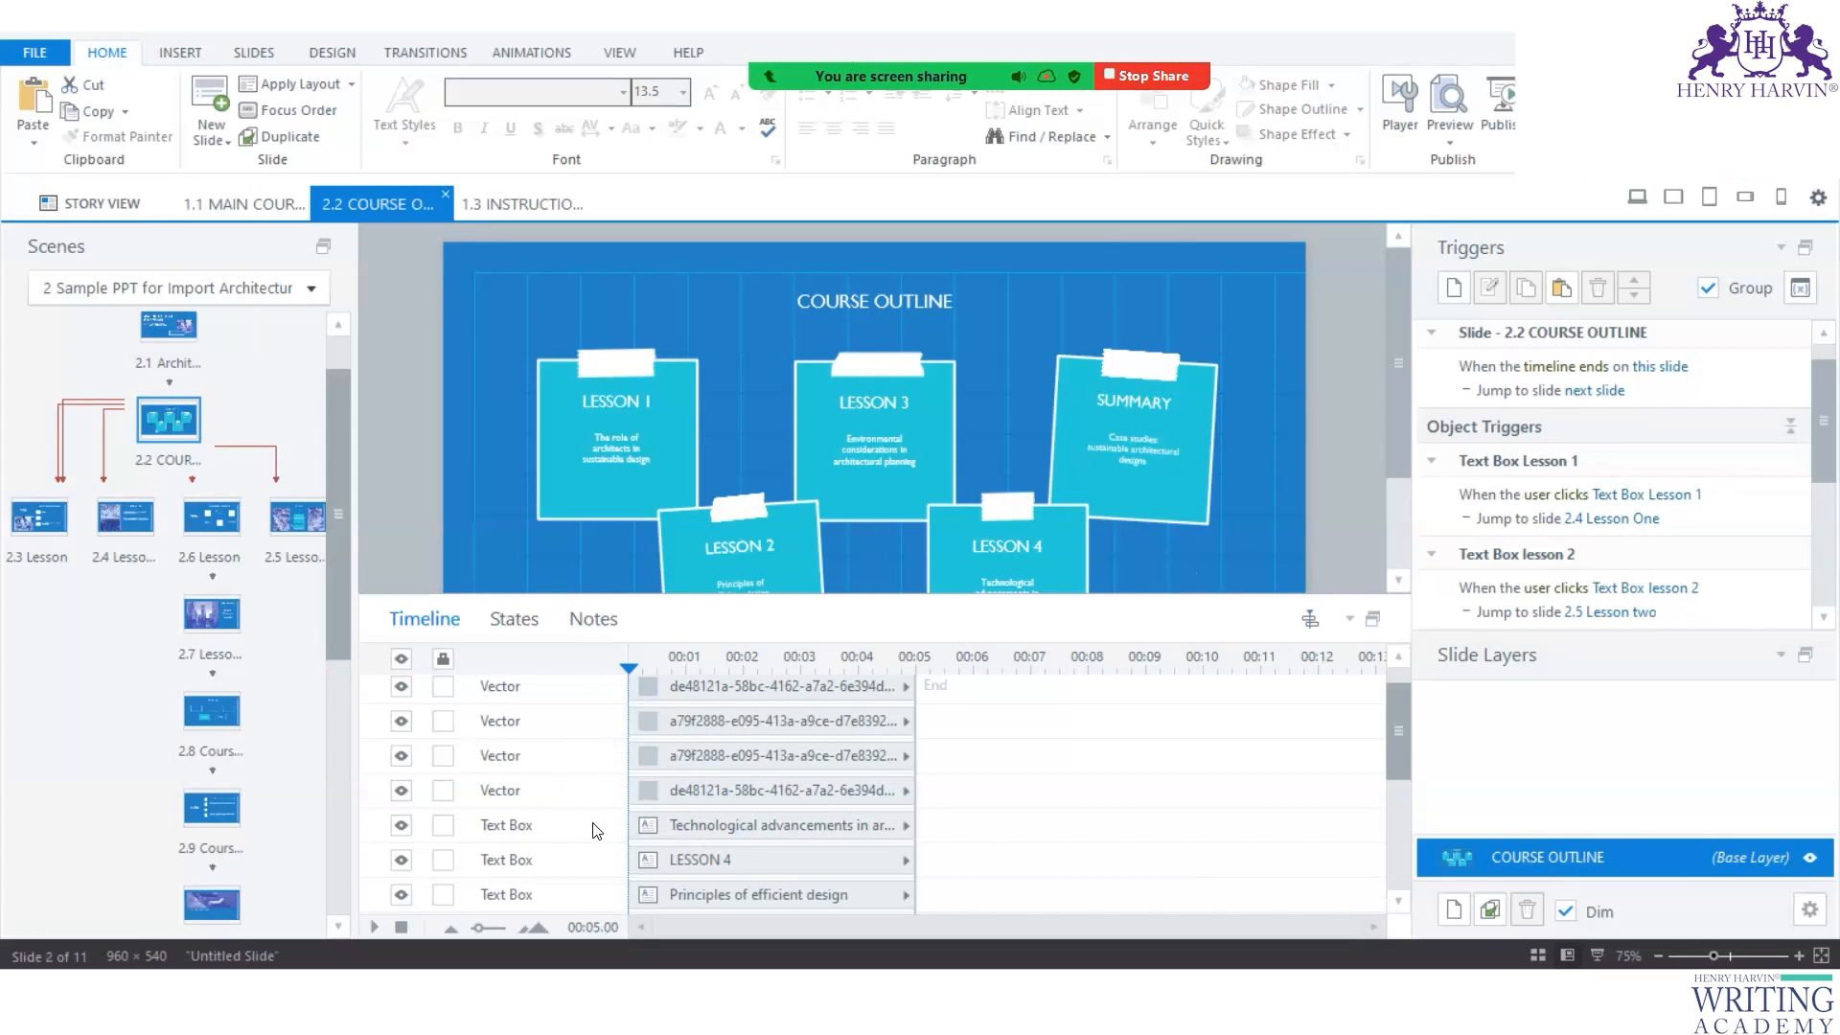
{"action": "scroll", "coordinate": [594, 831], "scroll_direction": "down", "scroll_amount": 5}
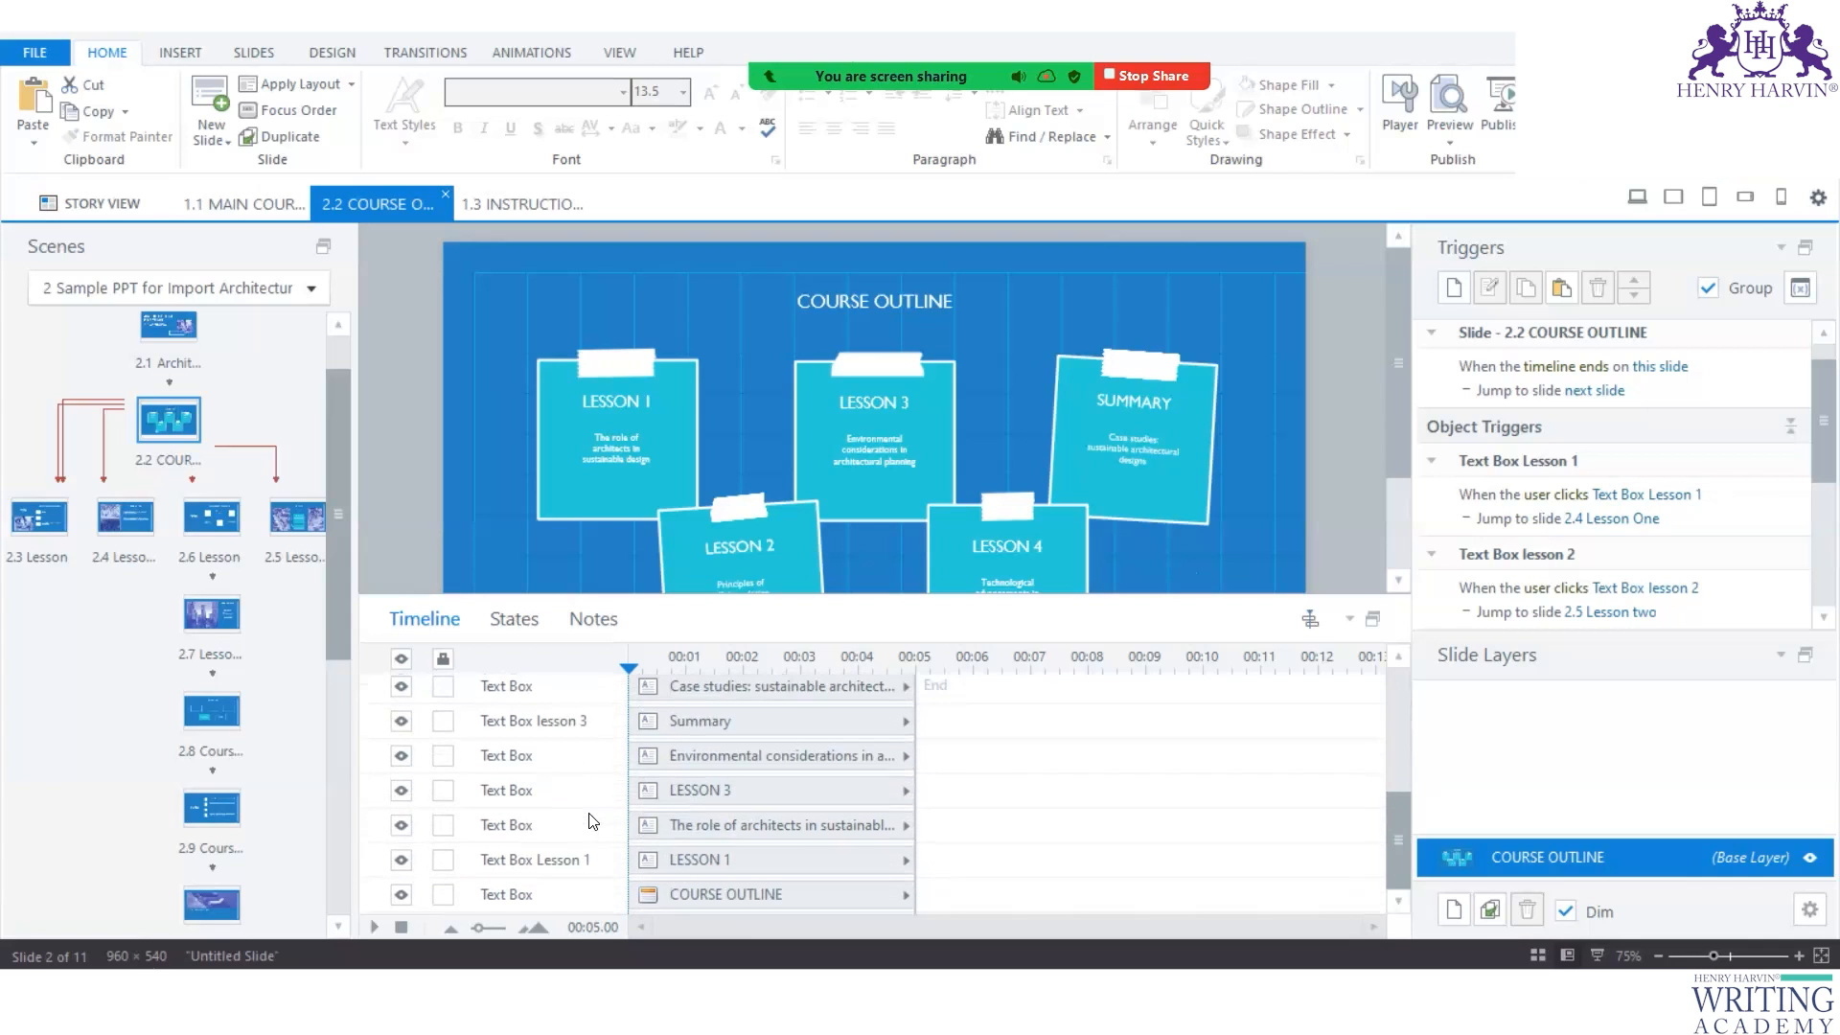
{"action": "left_click", "coordinate": [1162, 515]}
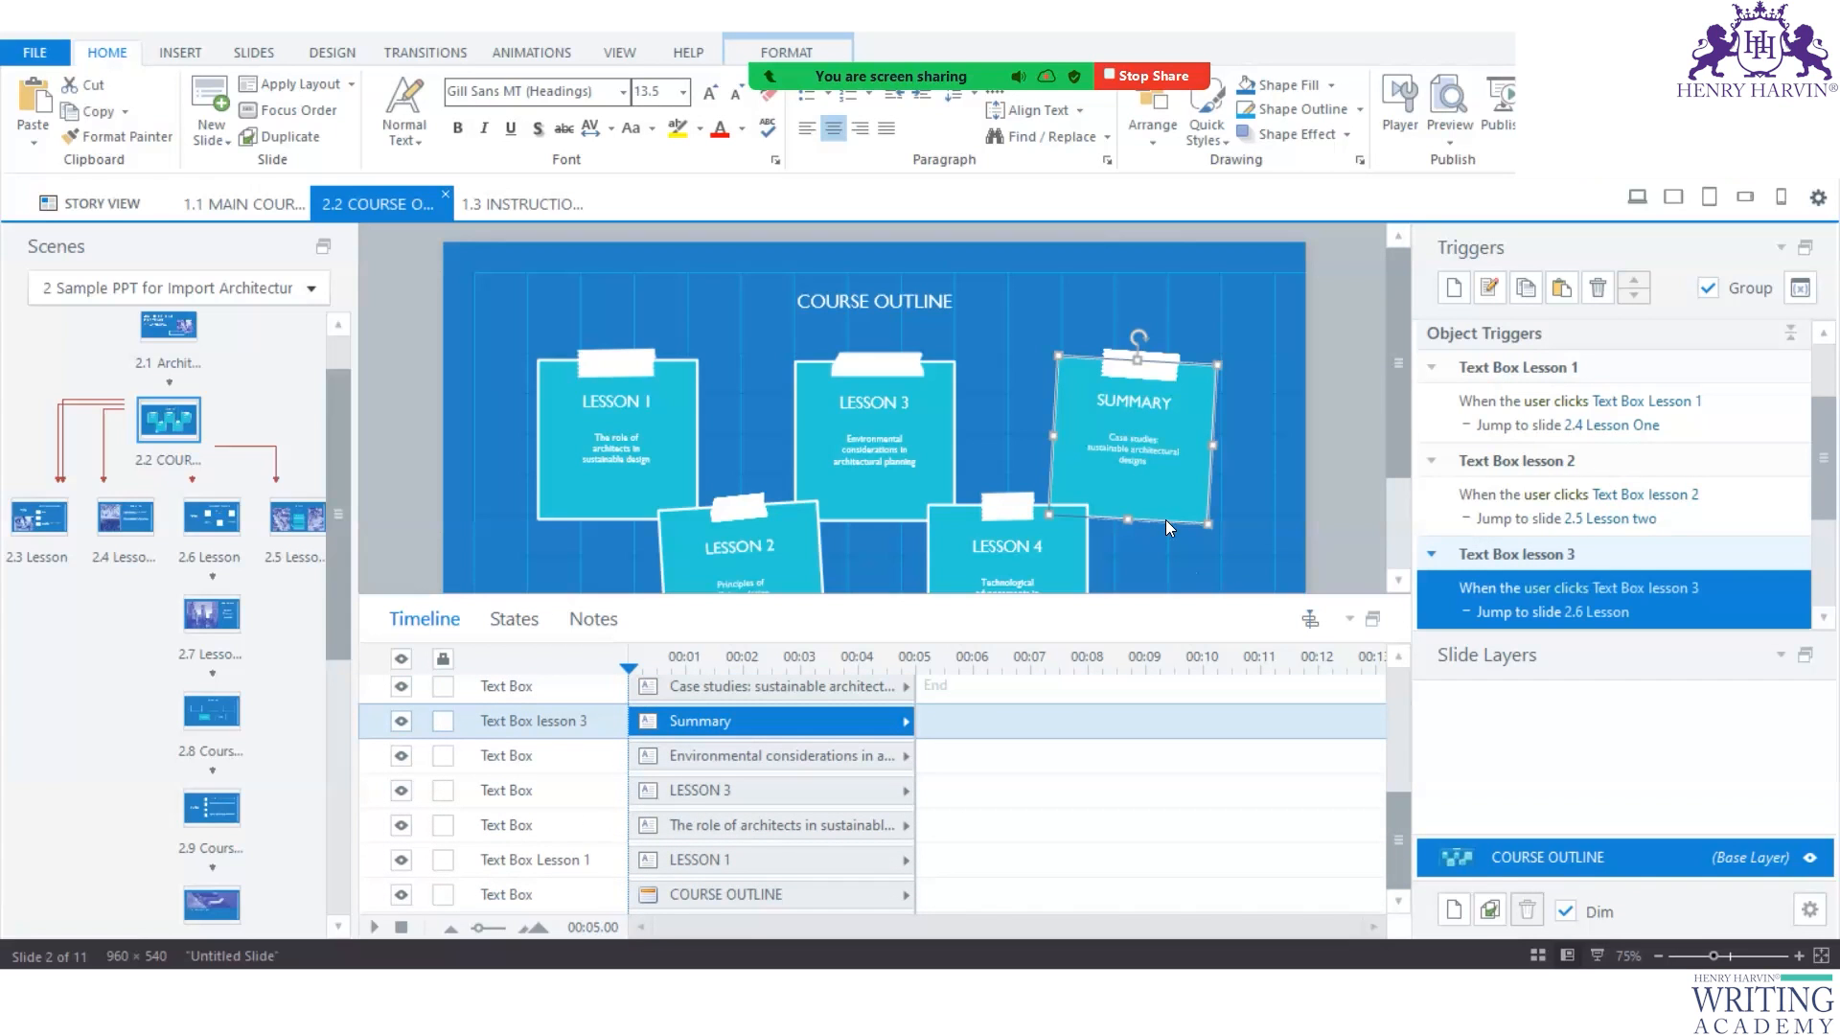
{"action": "double_click", "coordinate": [569, 718]}
{"action": "left_click", "coordinate": [549, 720]}
{"action": "left_click_drag", "start_coordinate": [537, 721], "coordinate": [611, 725]}
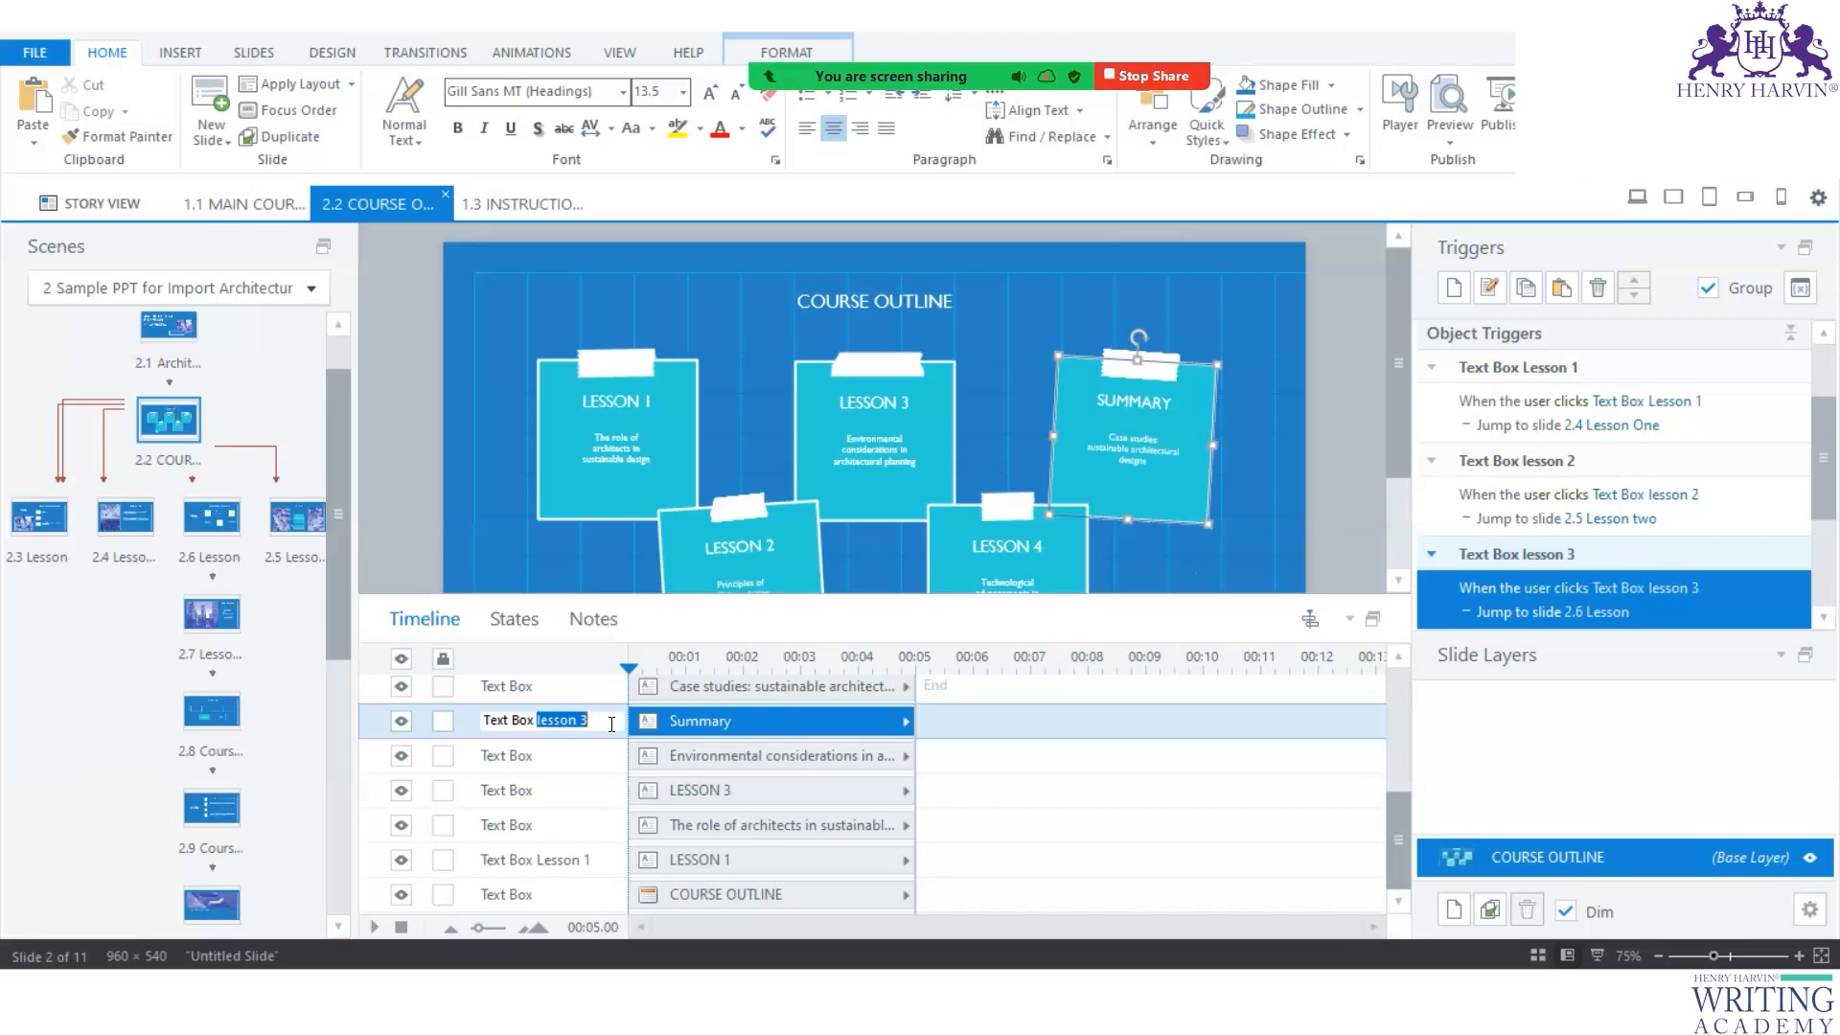
{"action": "type", "text": "Summary"}
Rename the LESSON 3 card's timeline object Text Box lesson 3.
{"action": "left_click", "coordinate": [888, 518]}
{"action": "double_click", "coordinate": [543, 793]}
{"action": "left_click", "coordinate": [587, 786]}
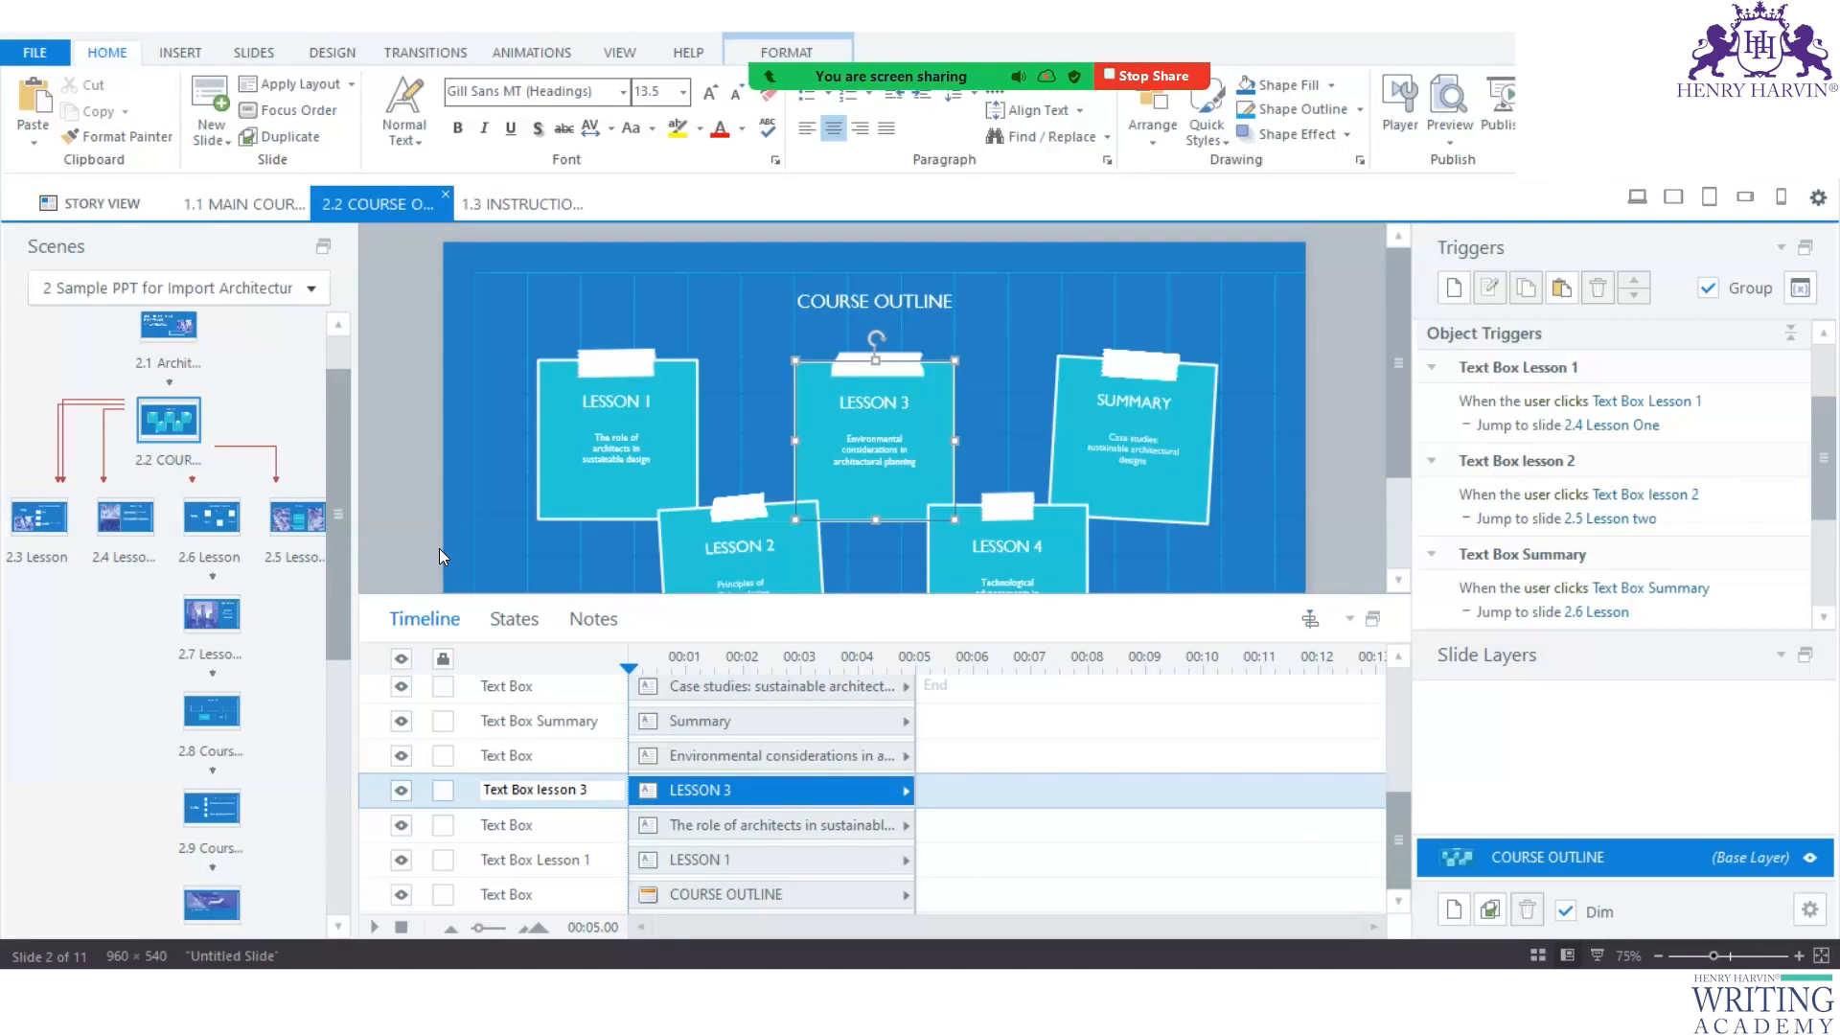
{"action": "left_click", "coordinate": [403, 619]}
Check slide 2.9, then add a COURSE OUTLINE trigger that jumps to slide 2.9 Course overview when Text Box Summary is clicked.
{"action": "scroll", "coordinate": [258, 796], "scroll_direction": "down", "scroll_amount": 3}
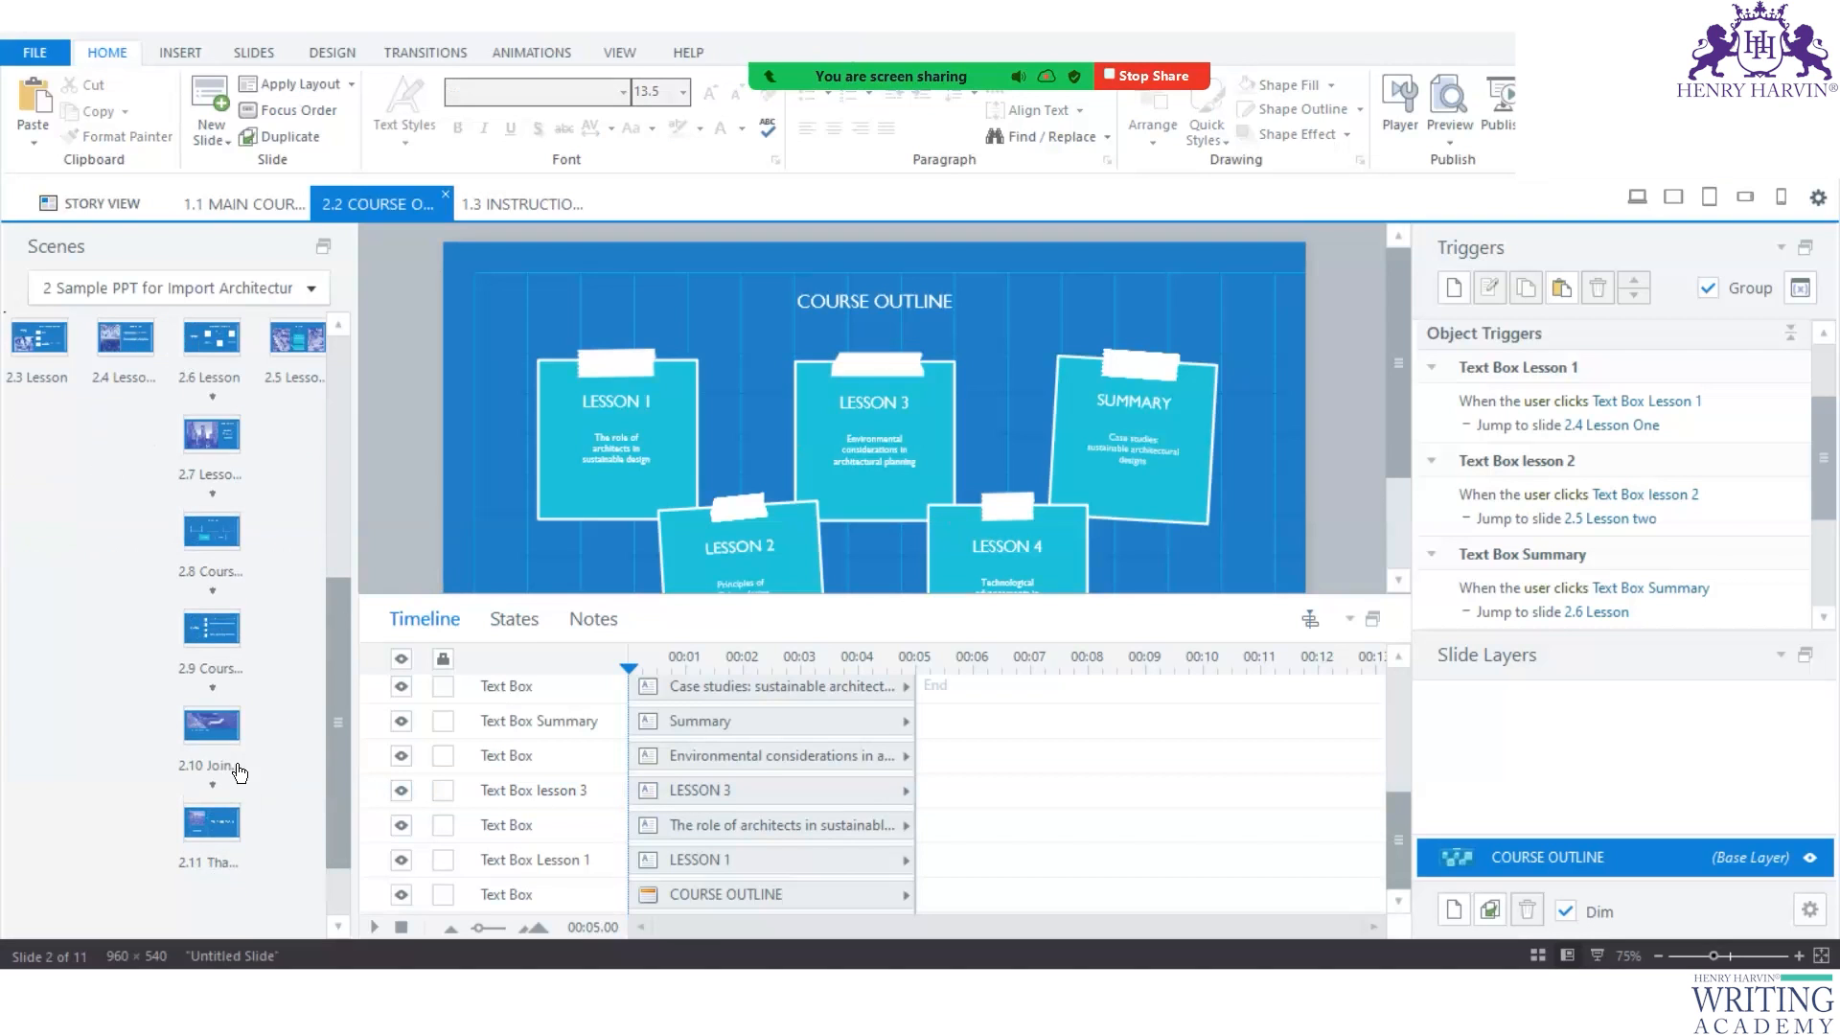
{"action": "left_click", "coordinate": [214, 642]}
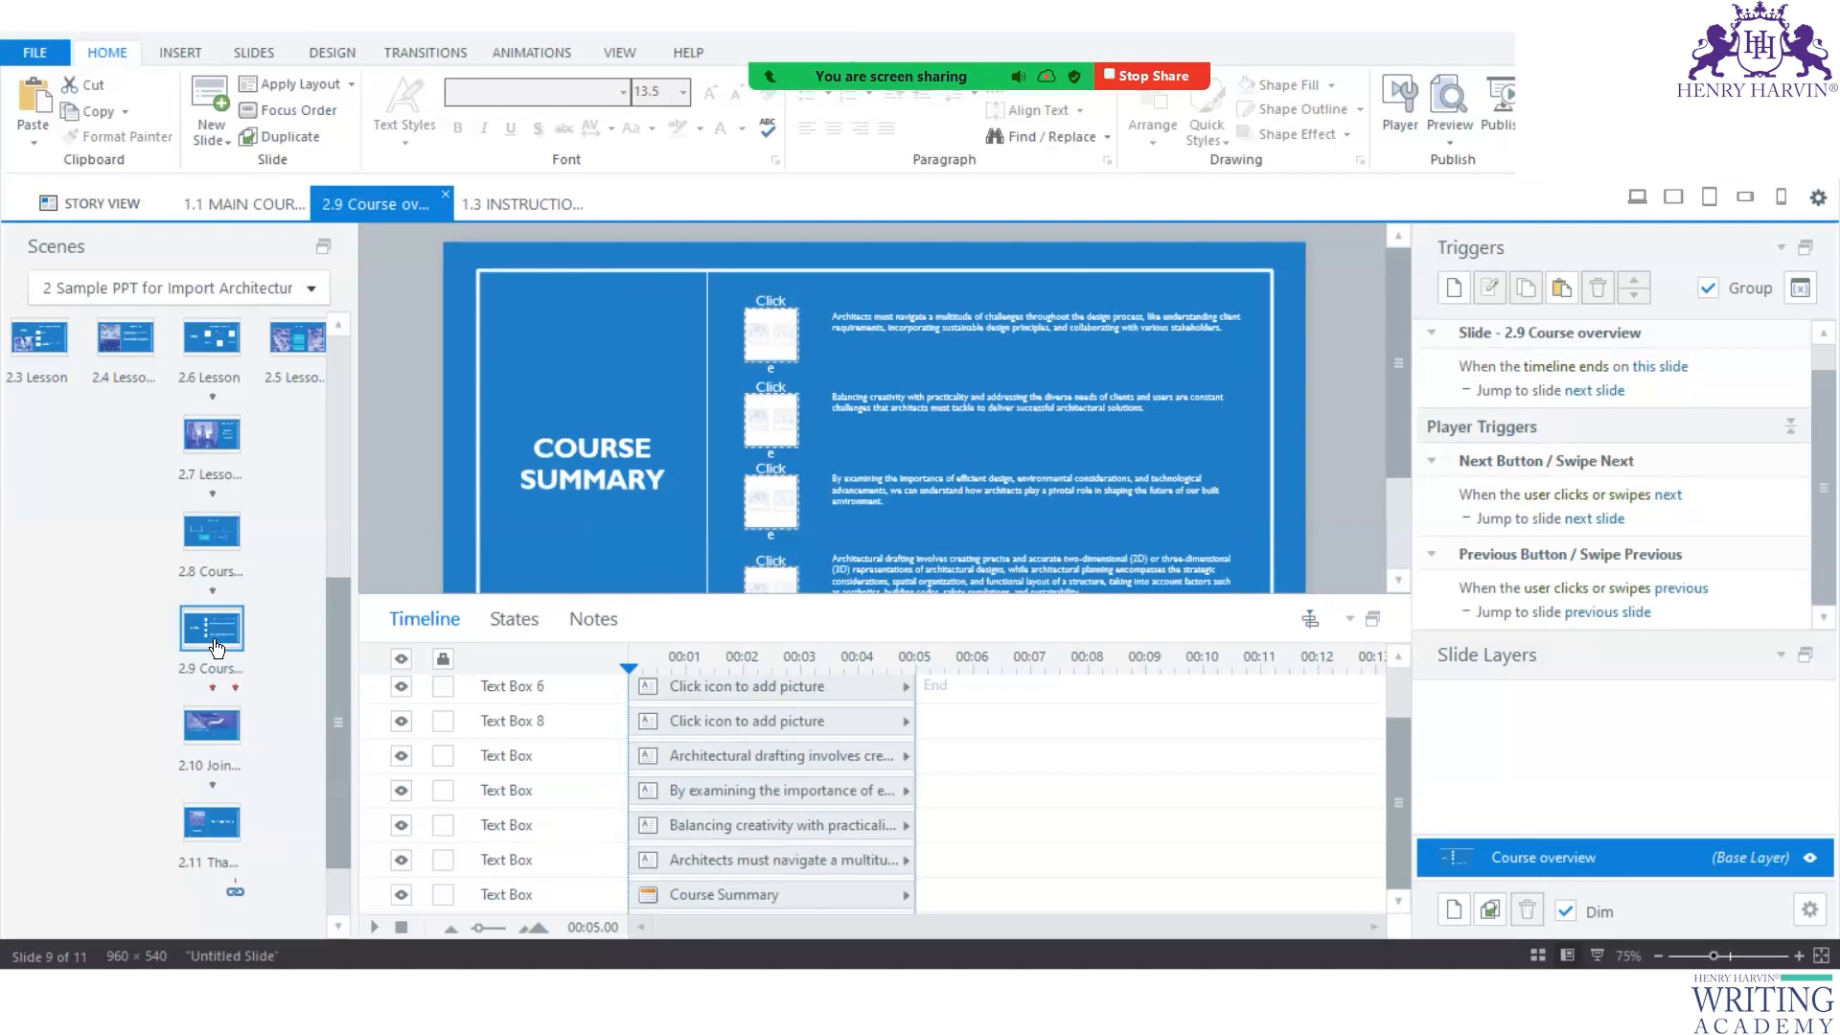
{"action": "scroll", "coordinate": [234, 517], "scroll_direction": "up", "scroll_amount": 3}
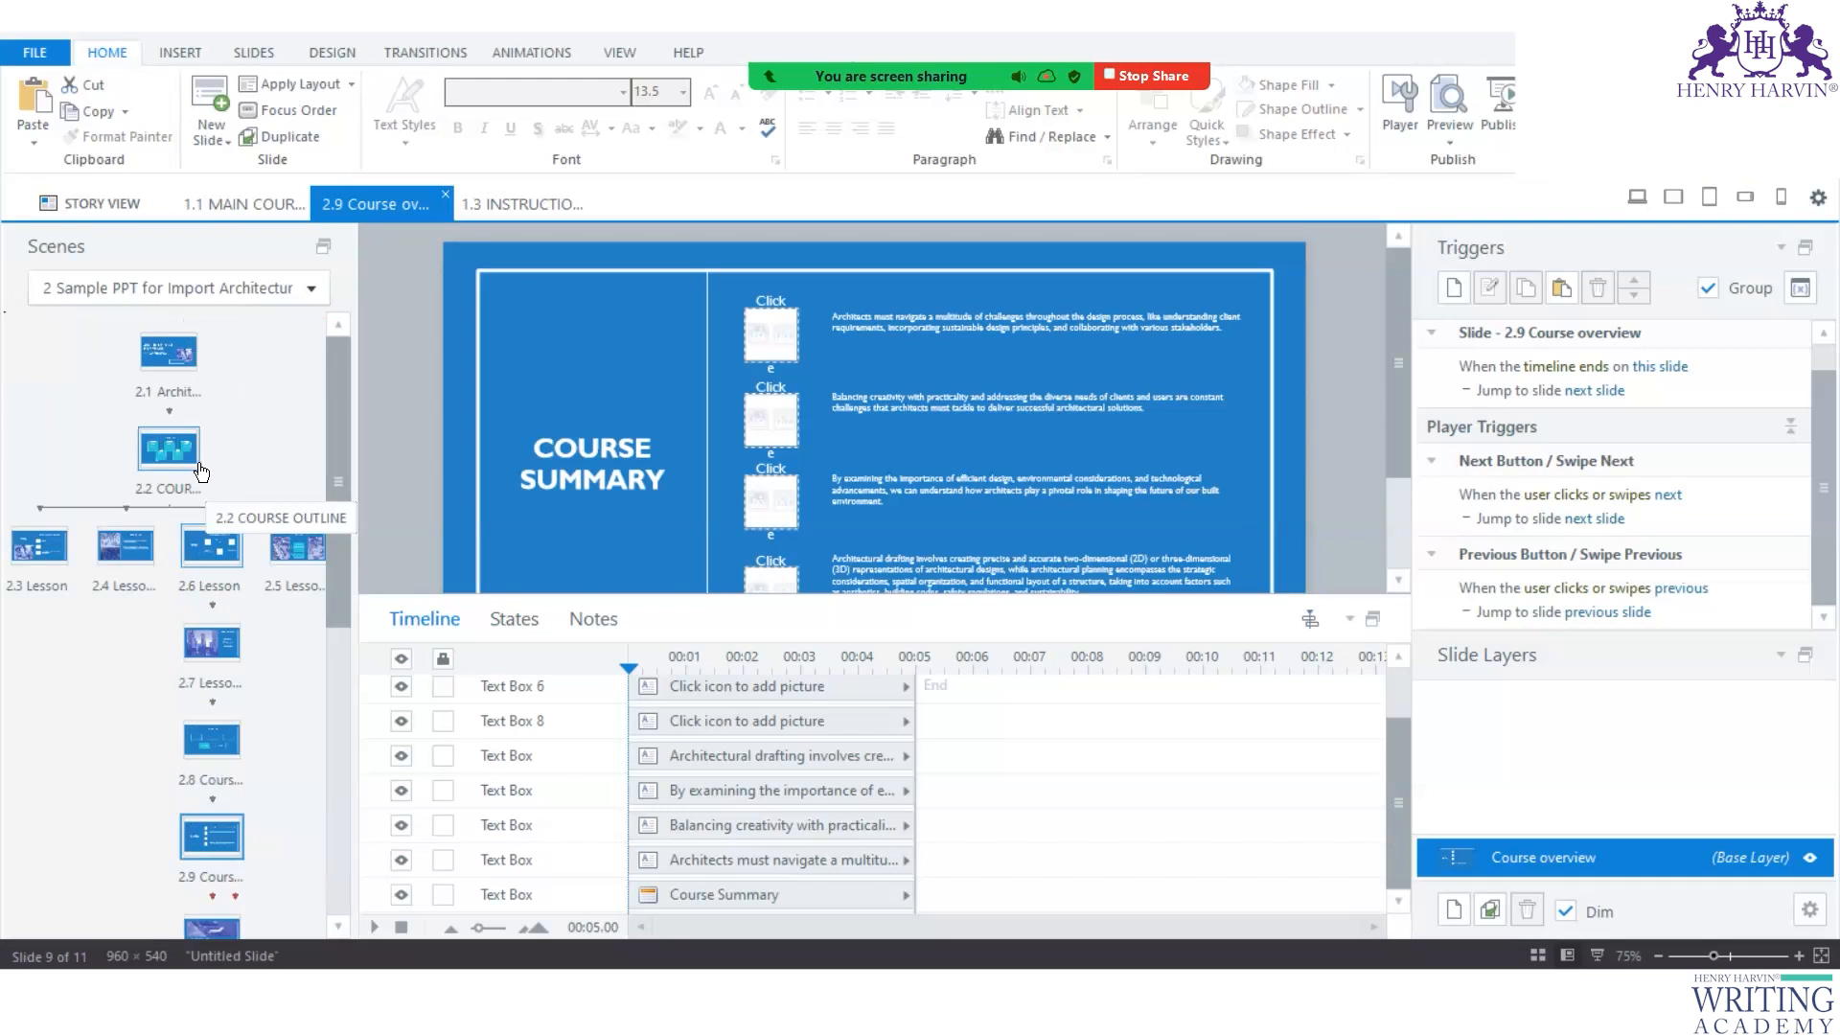
{"action": "left_click", "coordinate": [169, 447]}
{"action": "left_click", "coordinate": [1198, 373]}
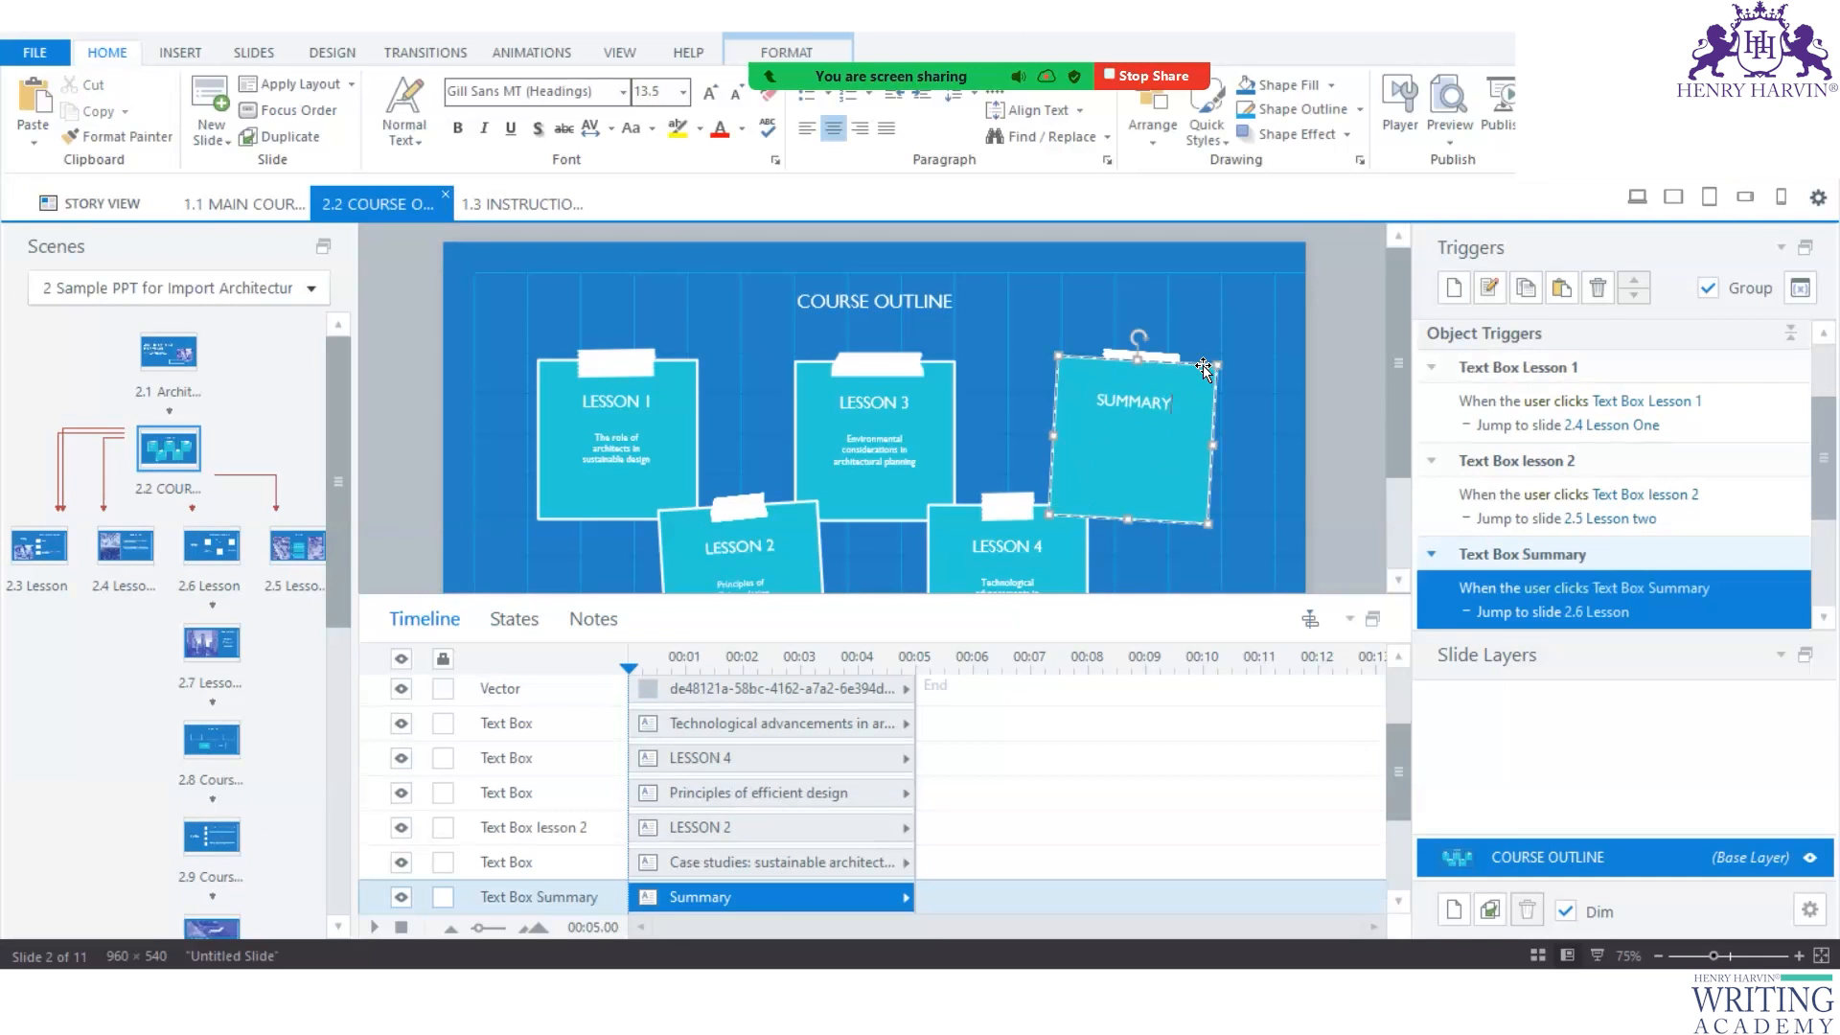
{"action": "left_click", "coordinate": [1453, 287]}
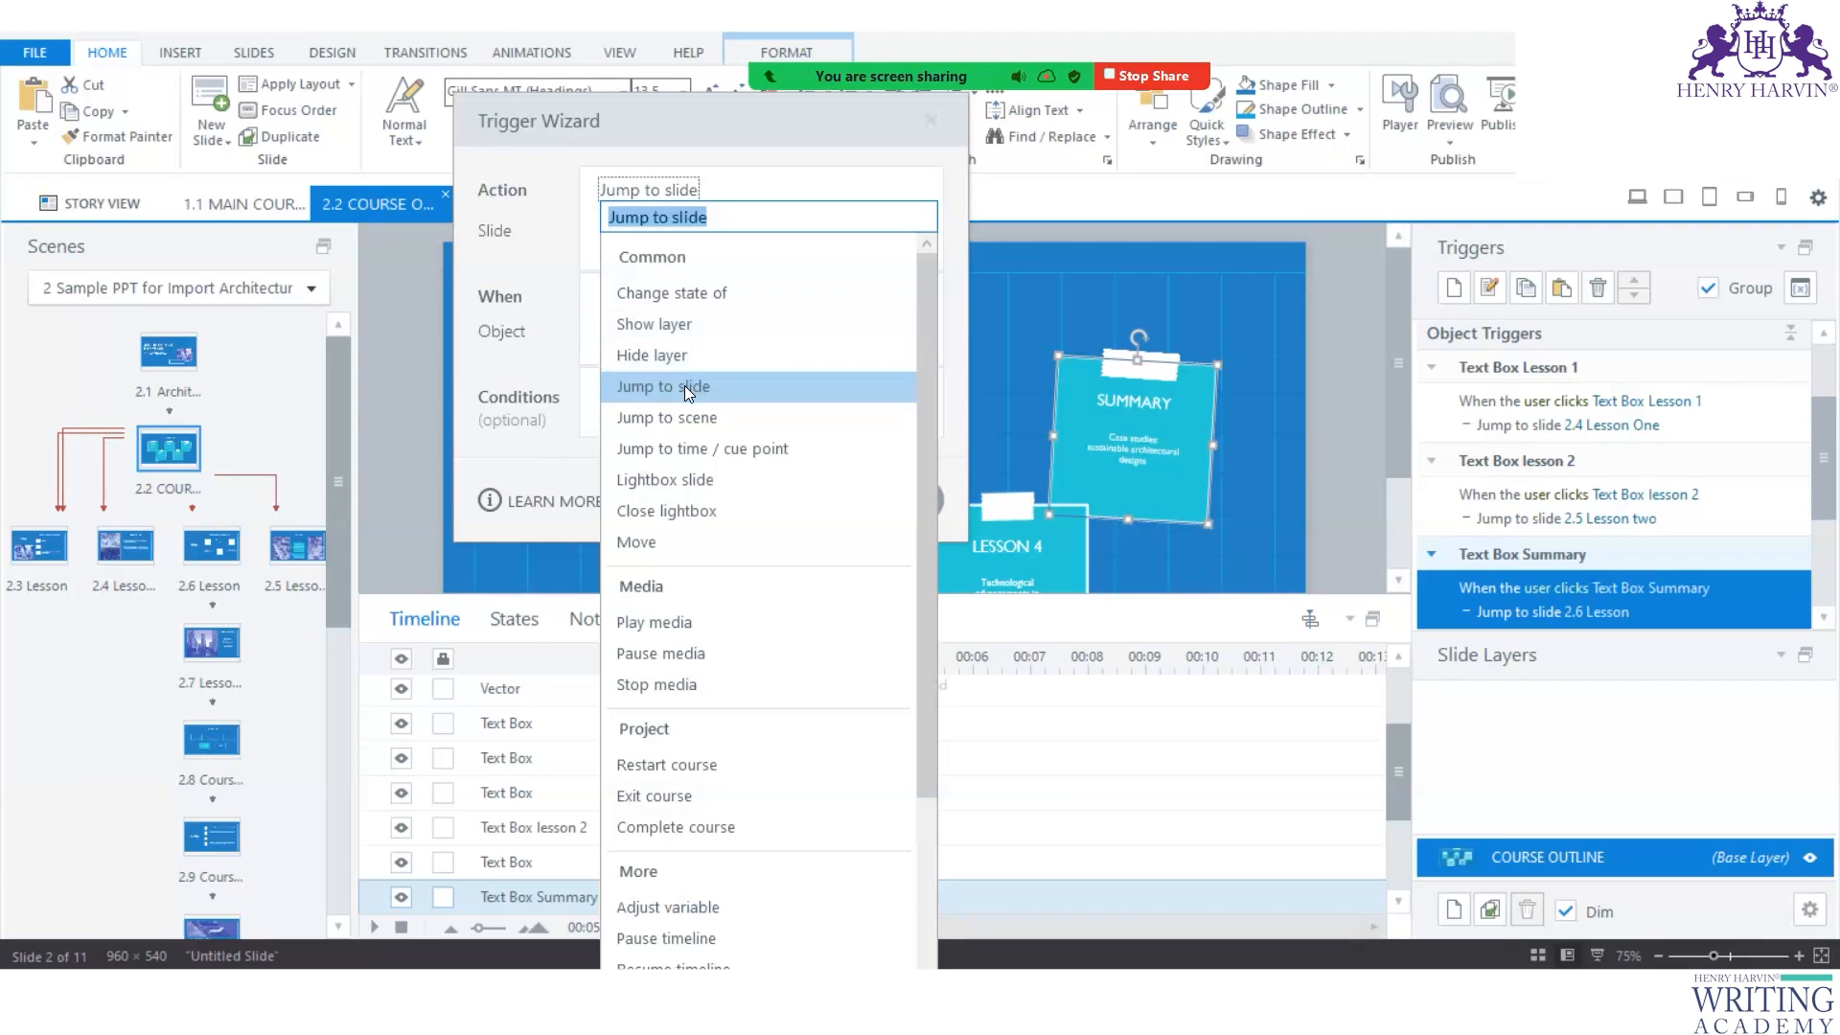
{"action": "left_click", "coordinate": [679, 387]}
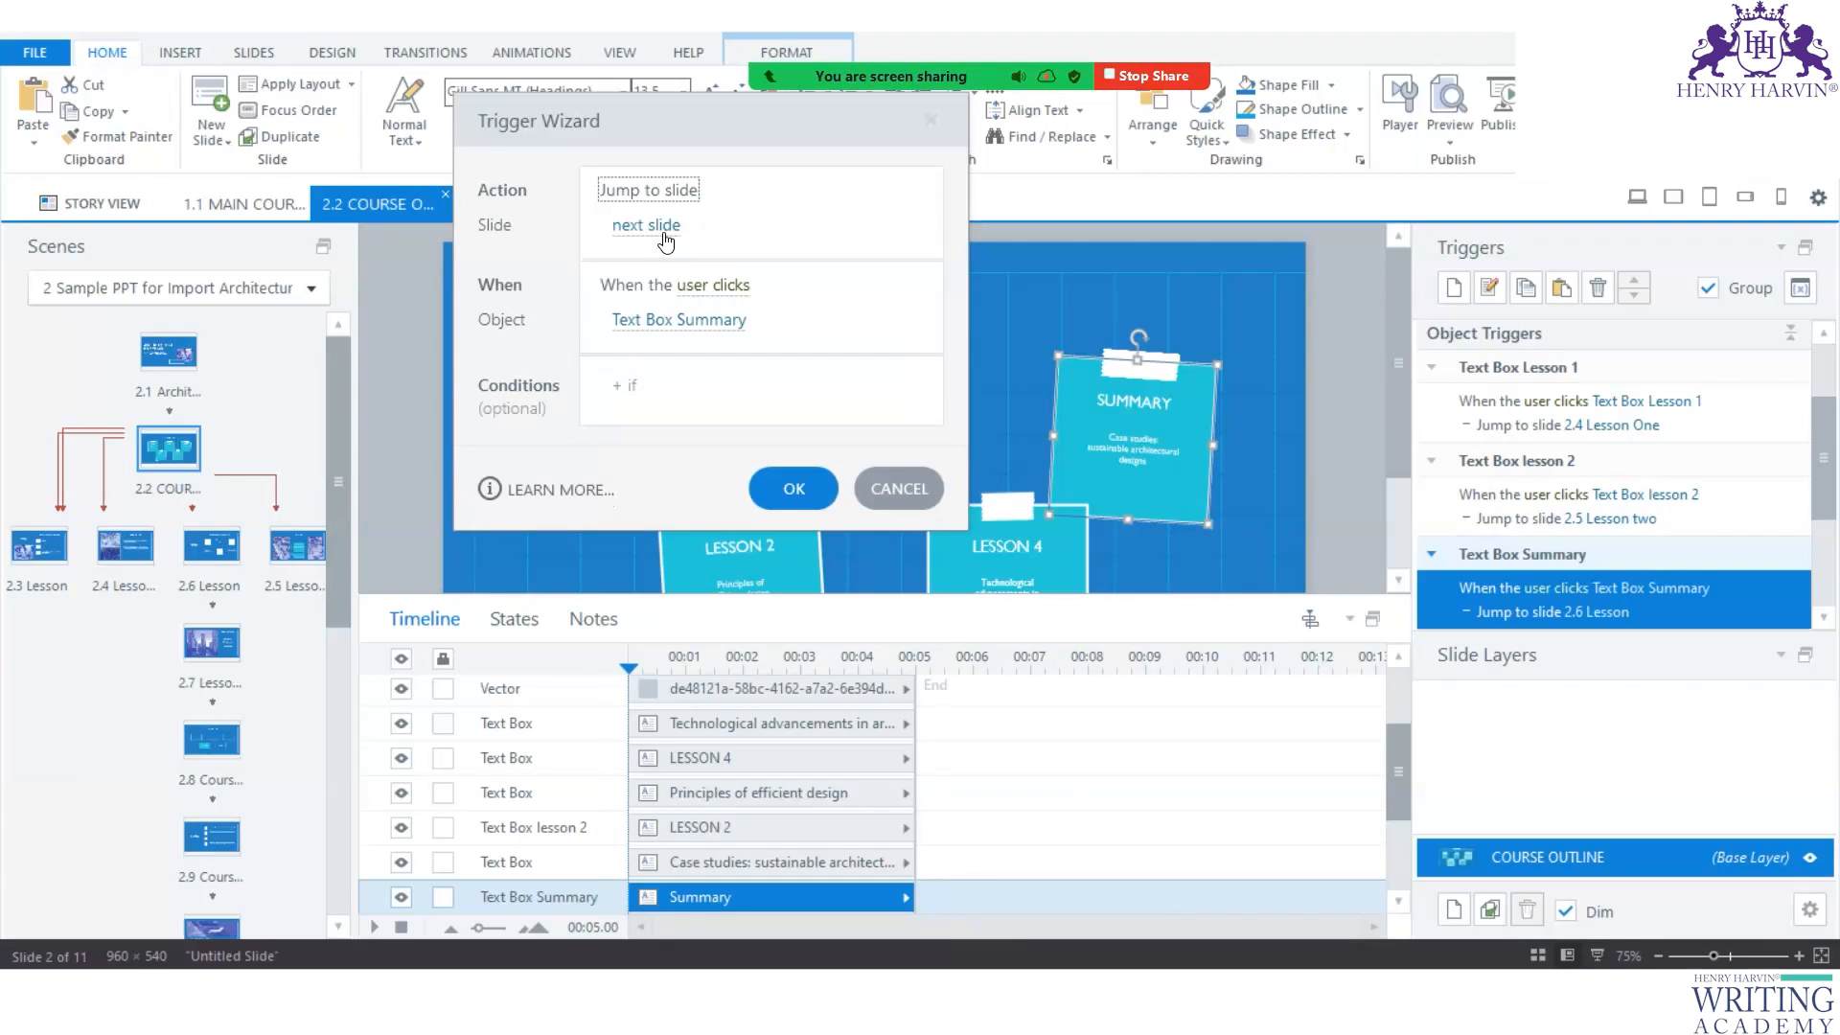
{"action": "left_click", "coordinate": [661, 232]}
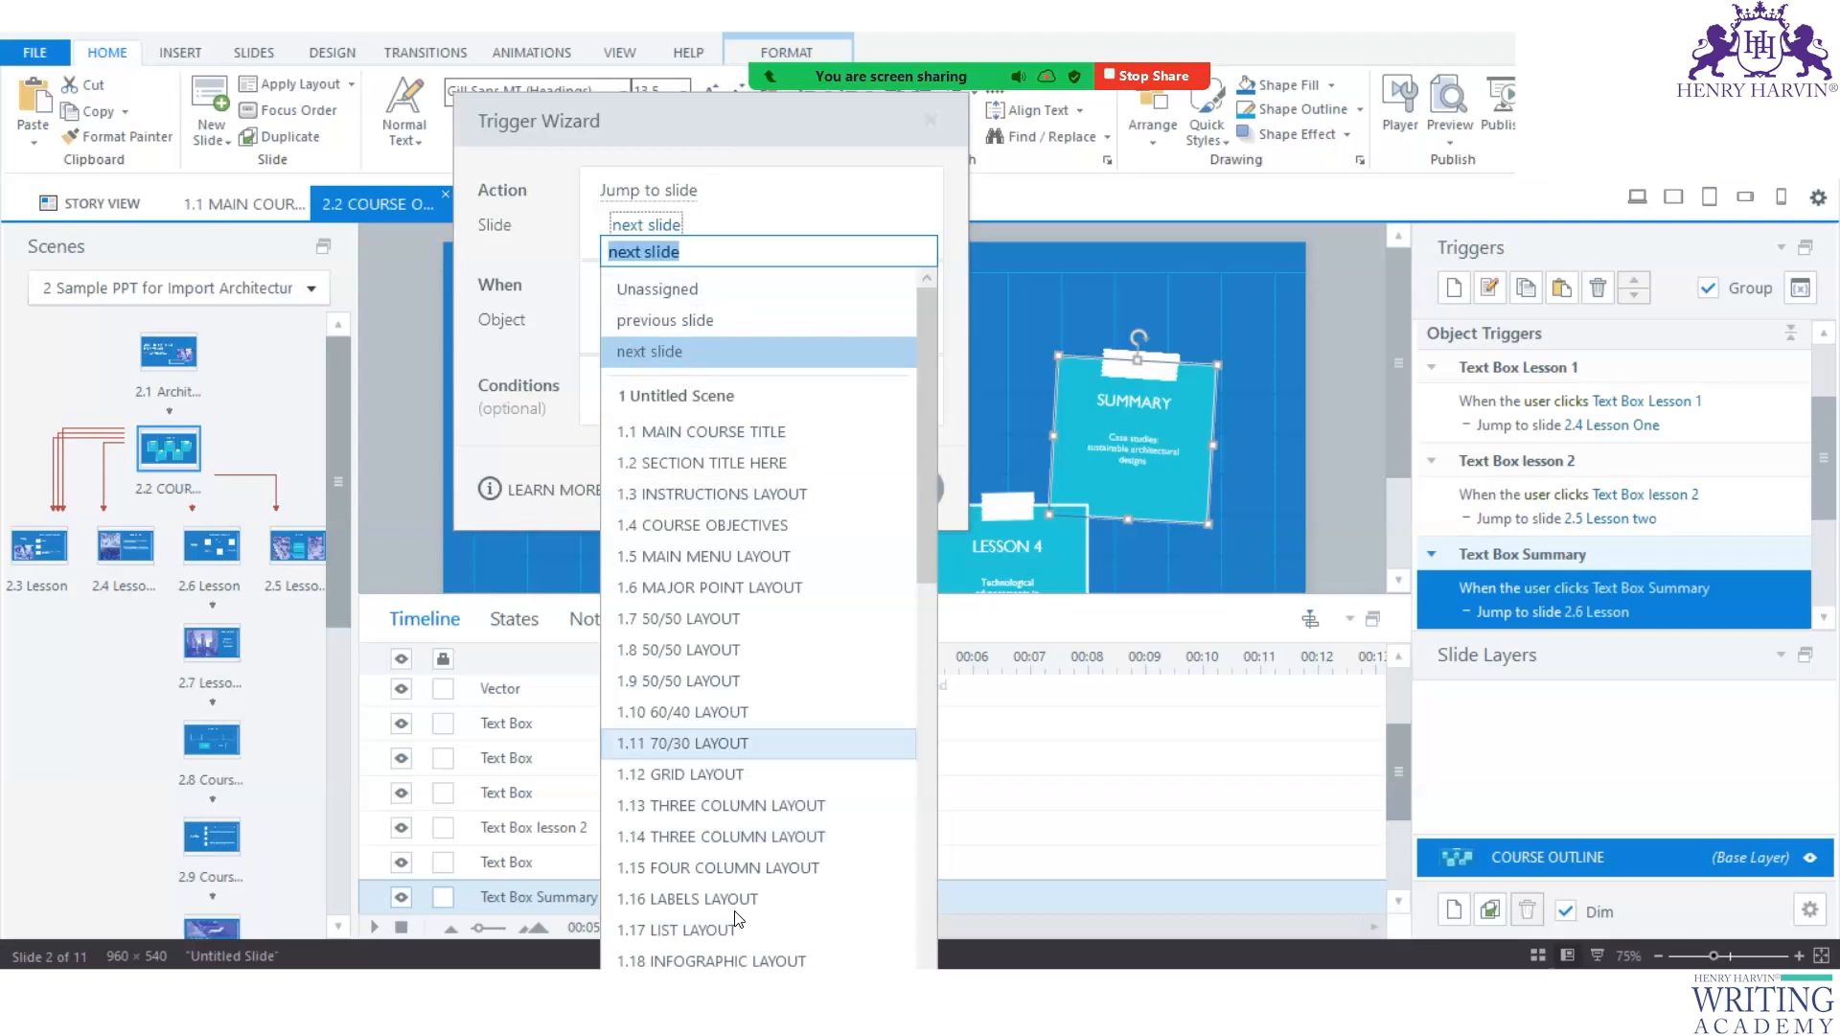
{"action": "scroll", "coordinate": [721, 872], "scroll_direction": "down", "scroll_amount": 11}
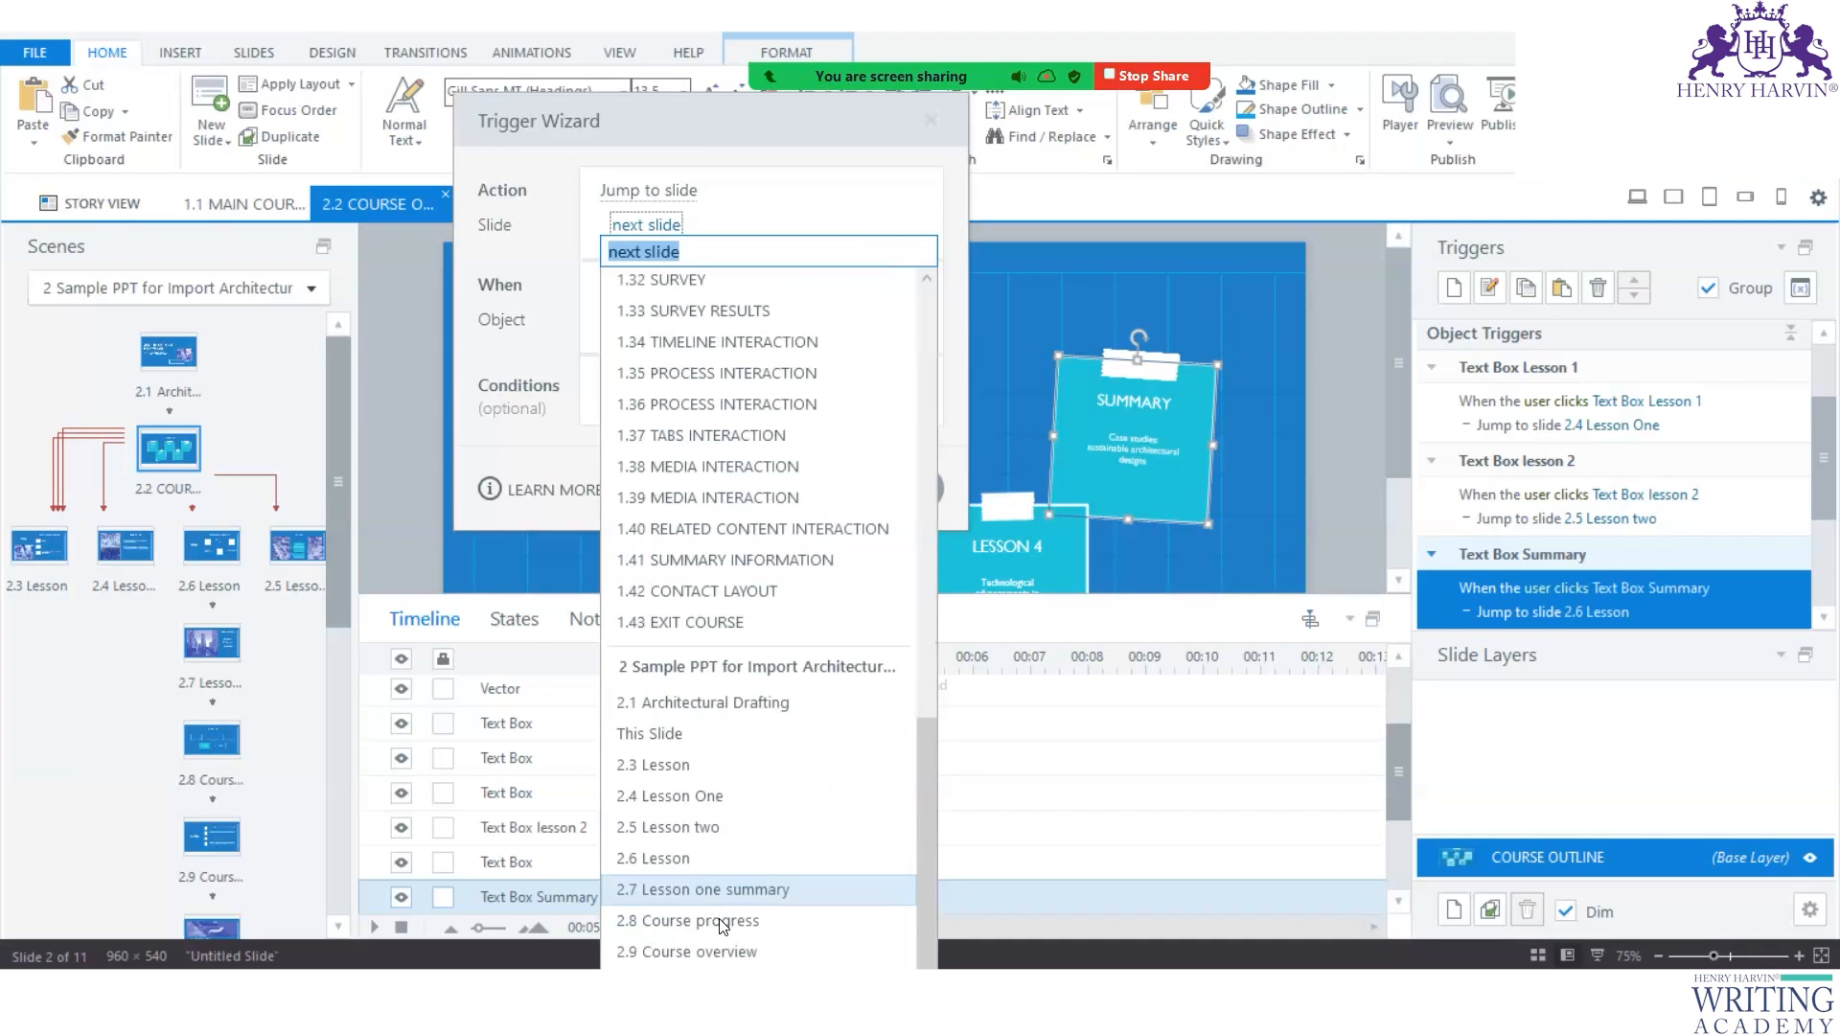
{"action": "left_click", "coordinate": [713, 950]}
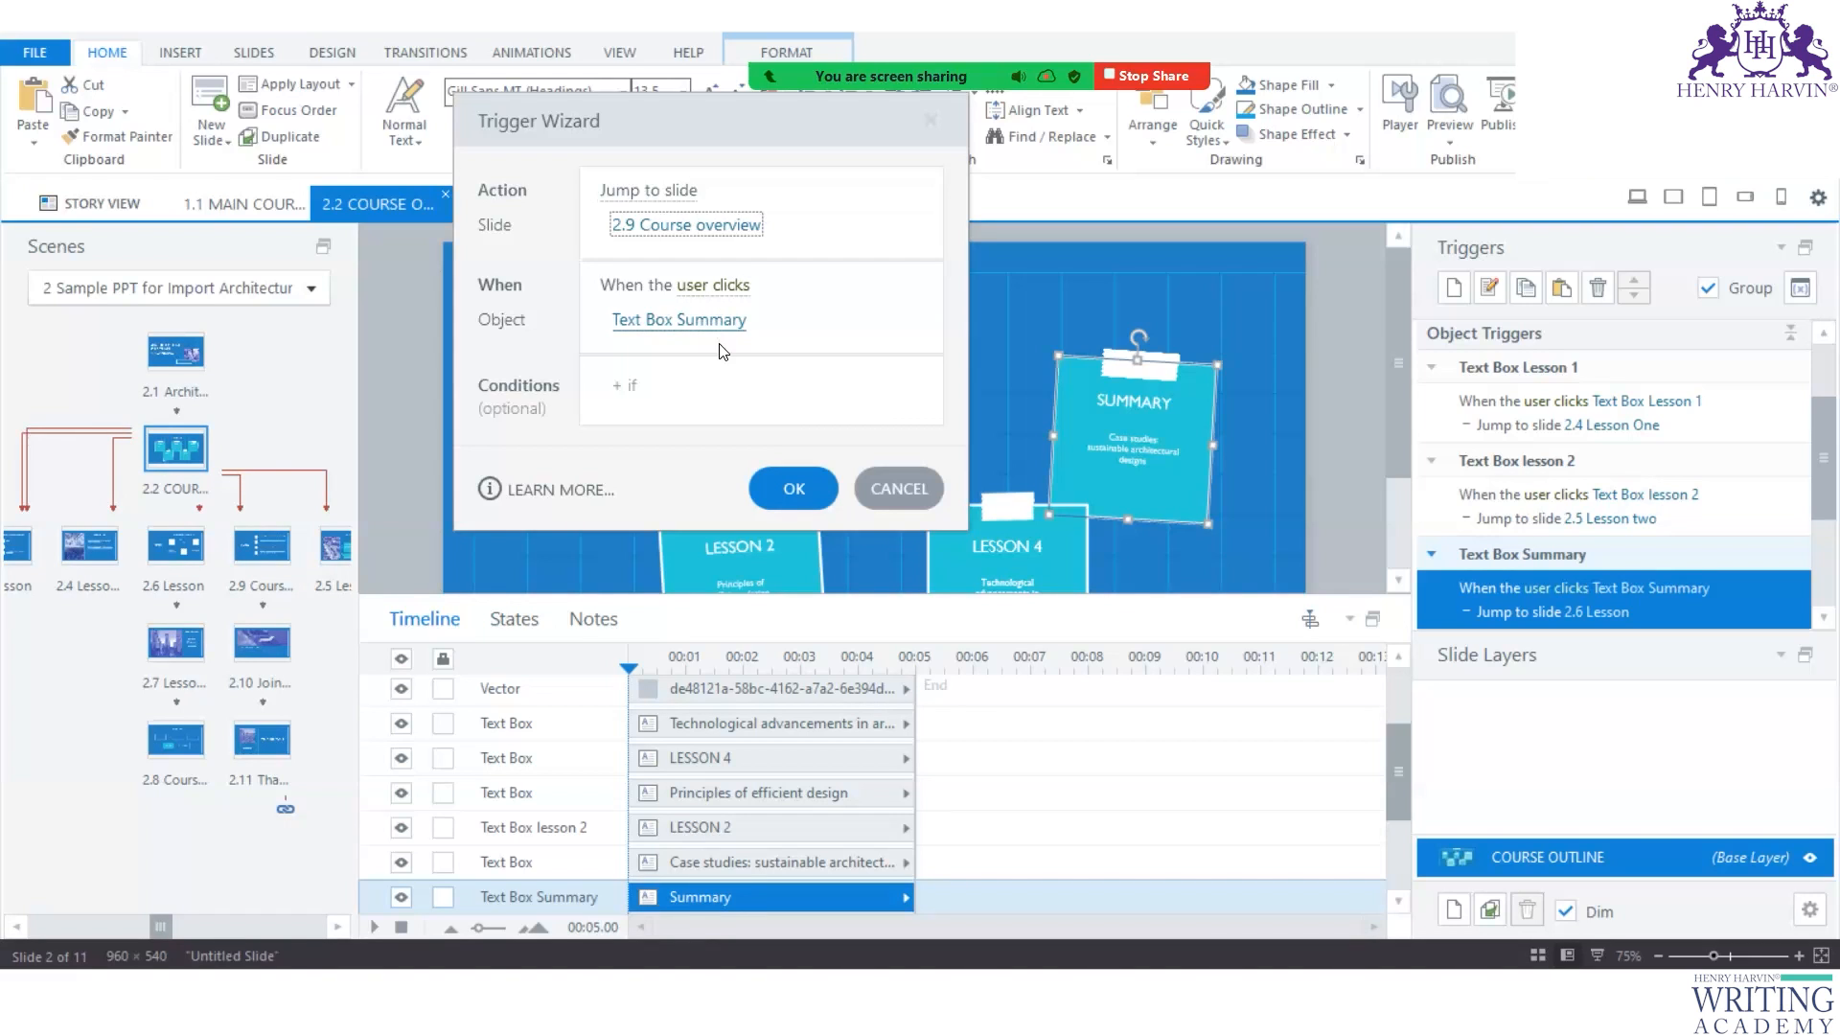
{"action": "key", "text": "Return"}
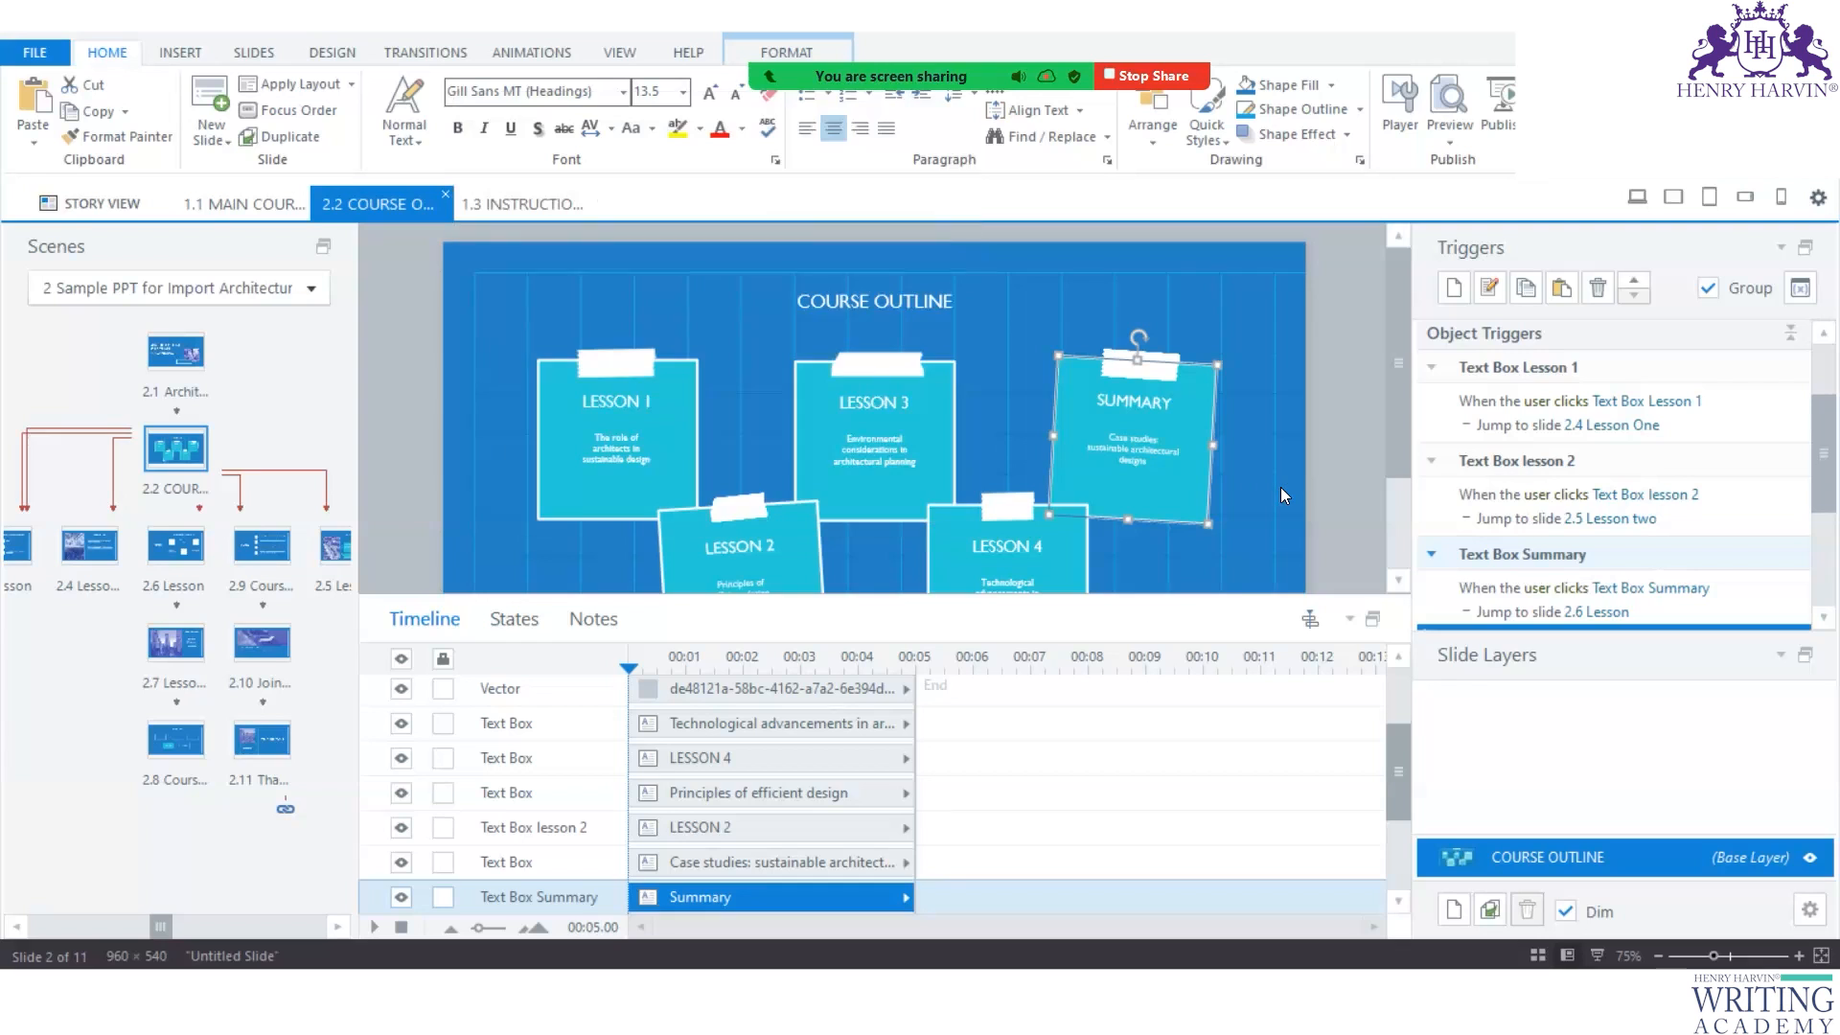
Change the clicked object of the trigger that jumps to slide 2.6 Lesson to Text Box lesson 3.
{"action": "scroll", "coordinate": [1752, 533], "scroll_direction": "down", "scroll_amount": 3}
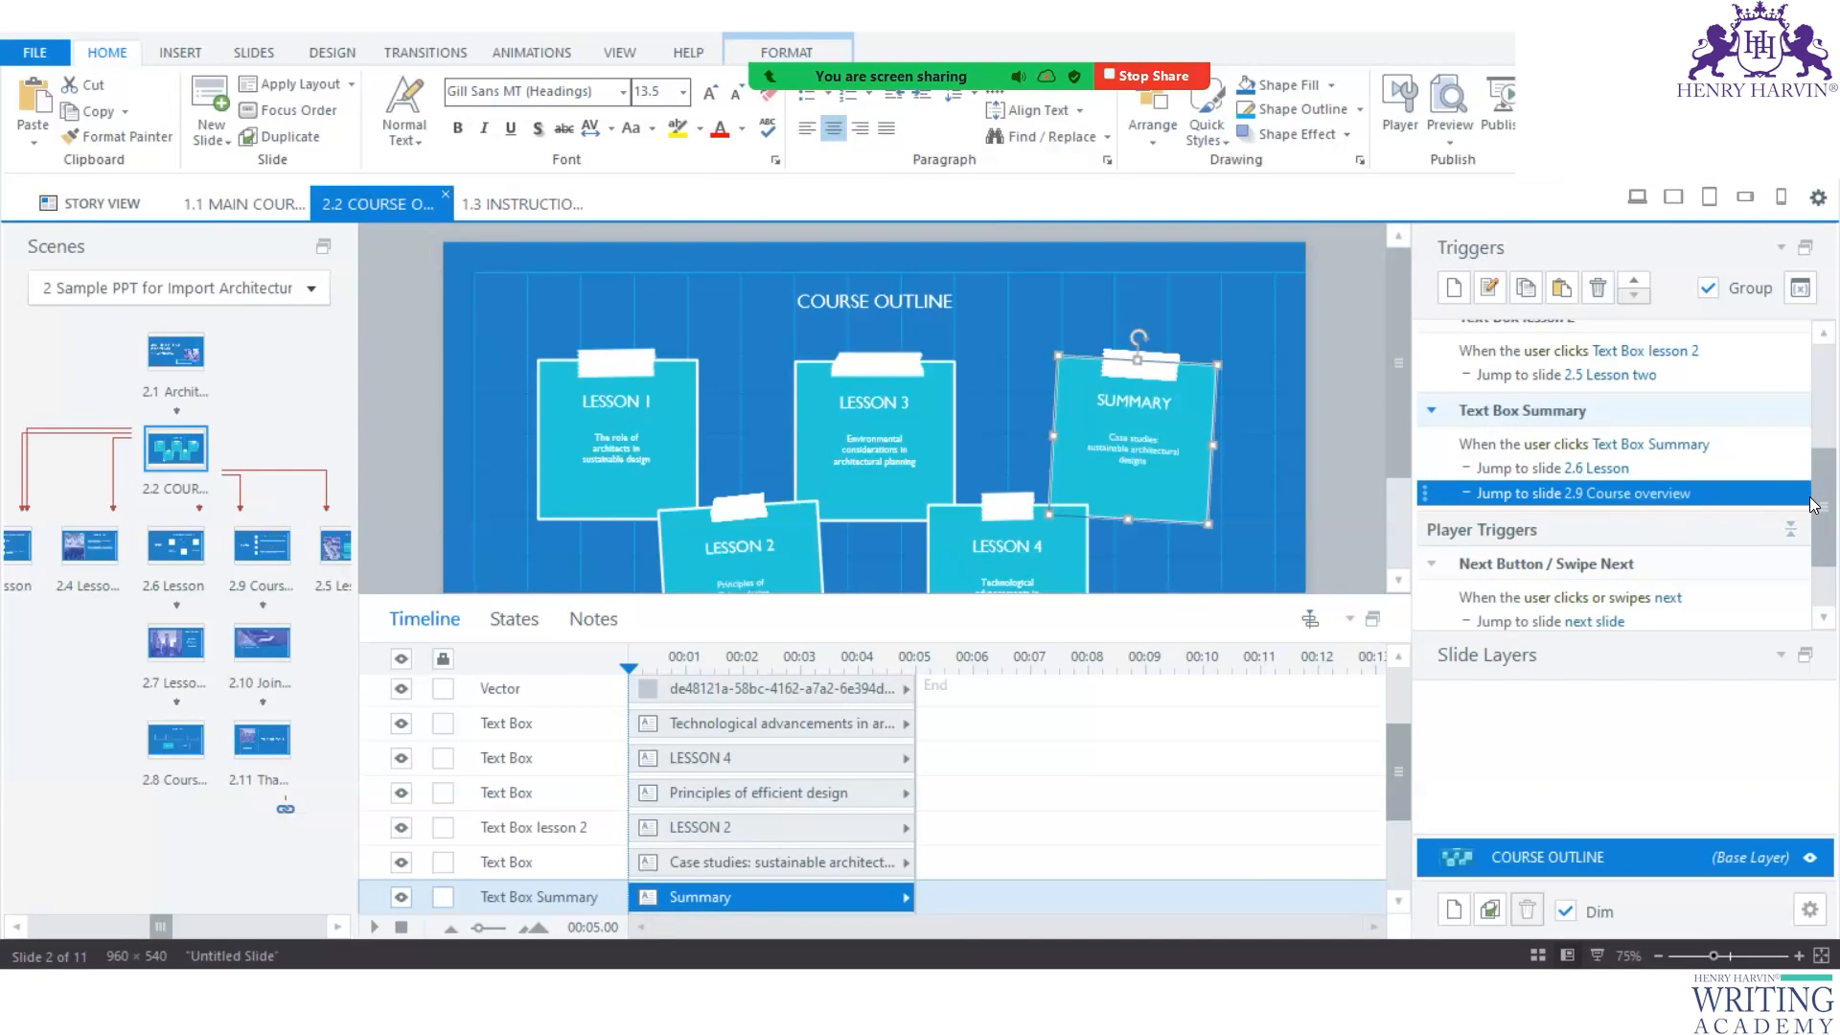
{"action": "double_click", "coordinate": [1694, 469]}
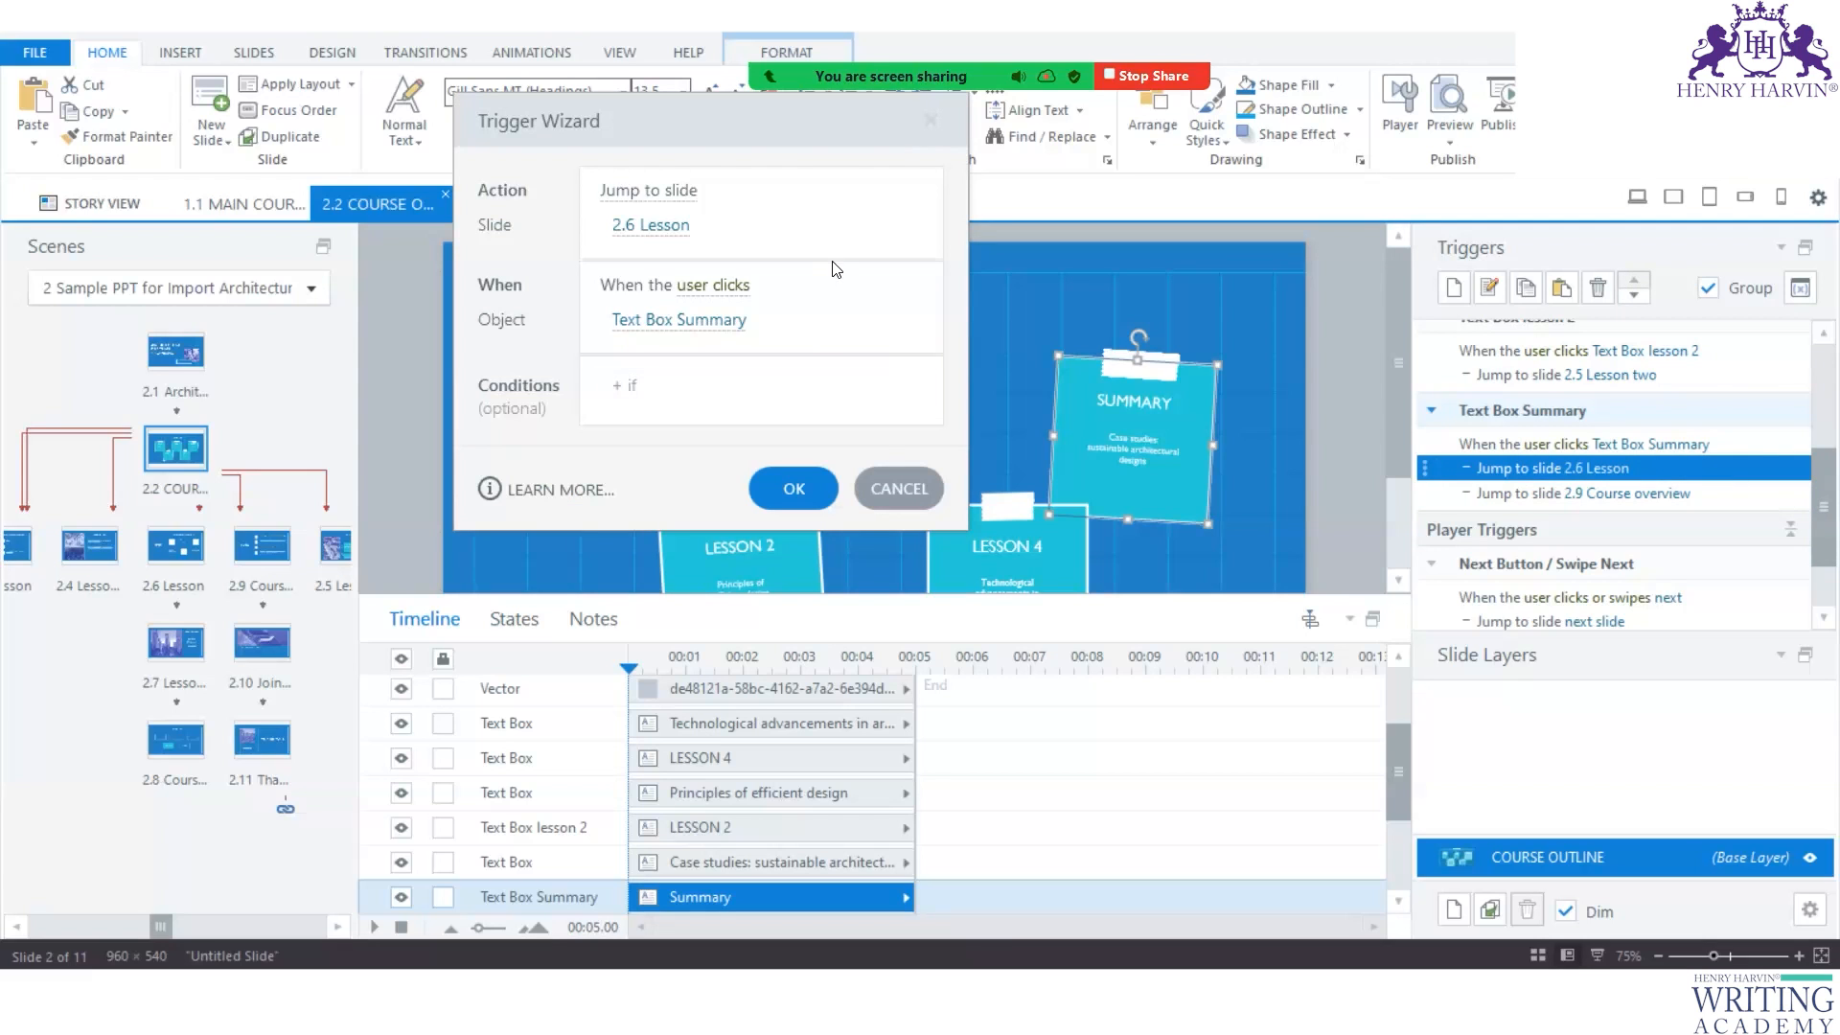
{"action": "left_click", "coordinate": [880, 490]}
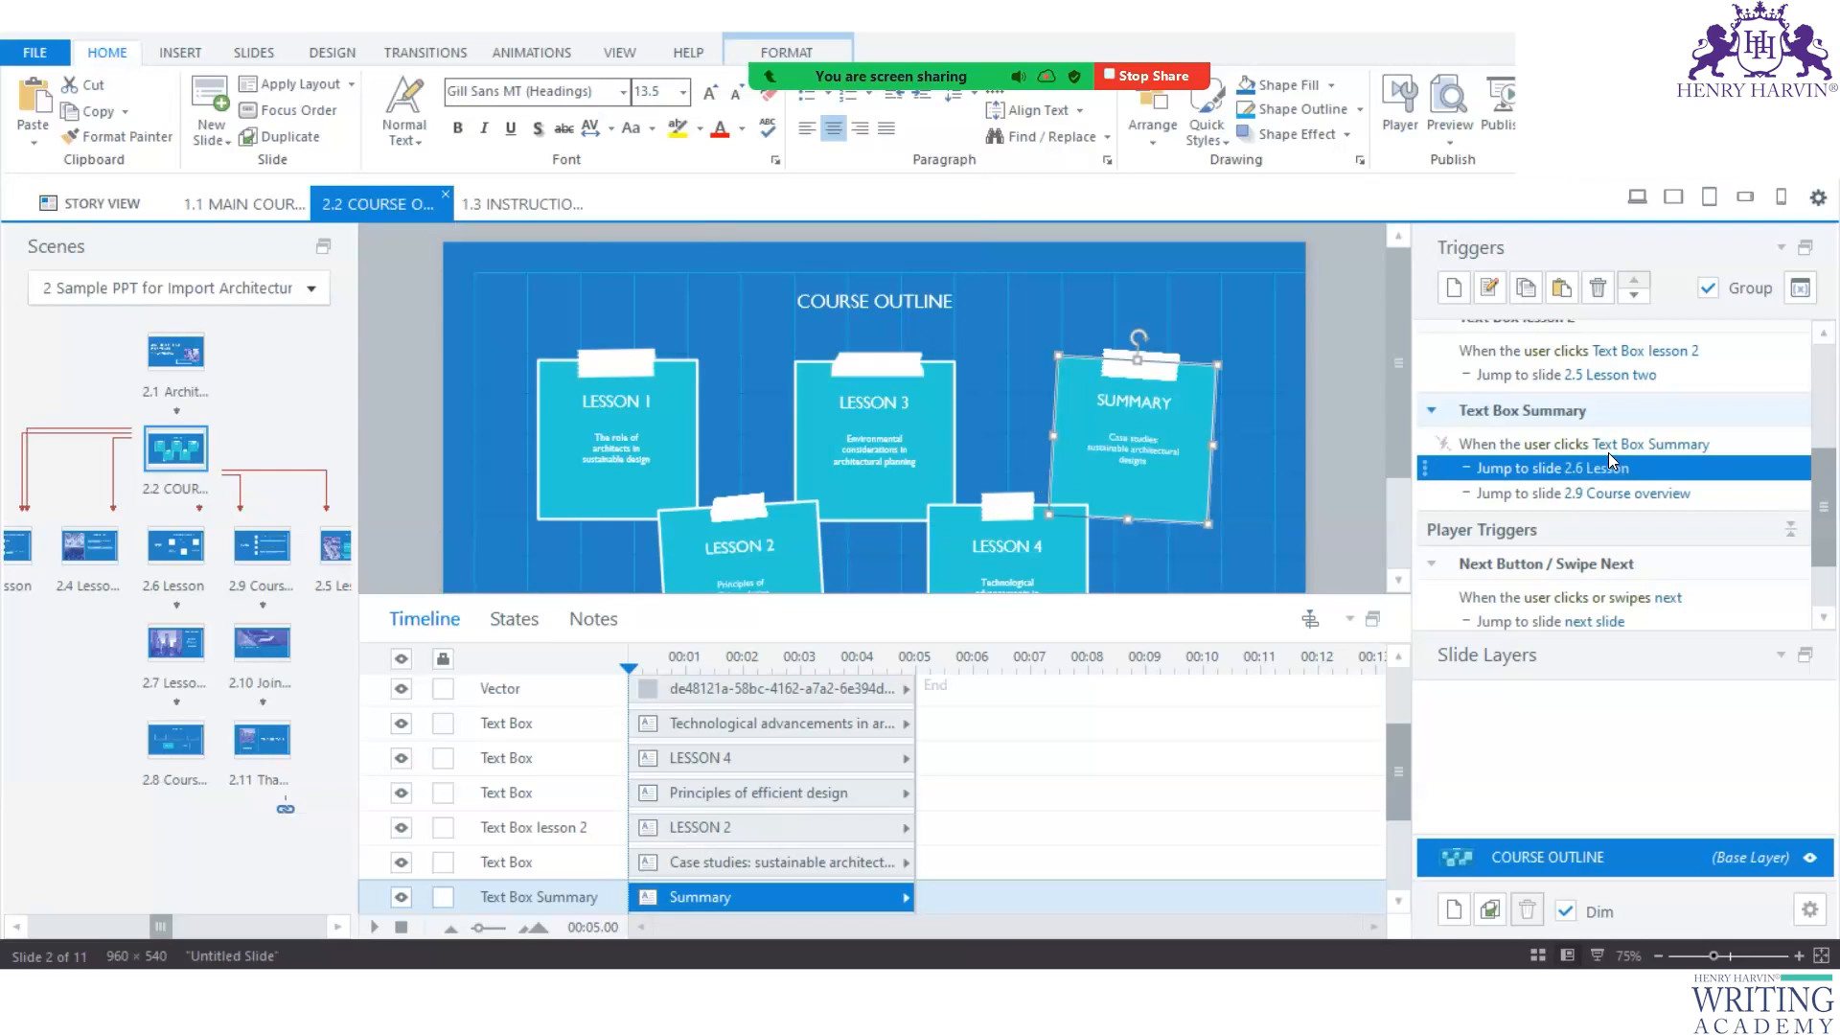
{"action": "double_click", "coordinate": [1636, 469]}
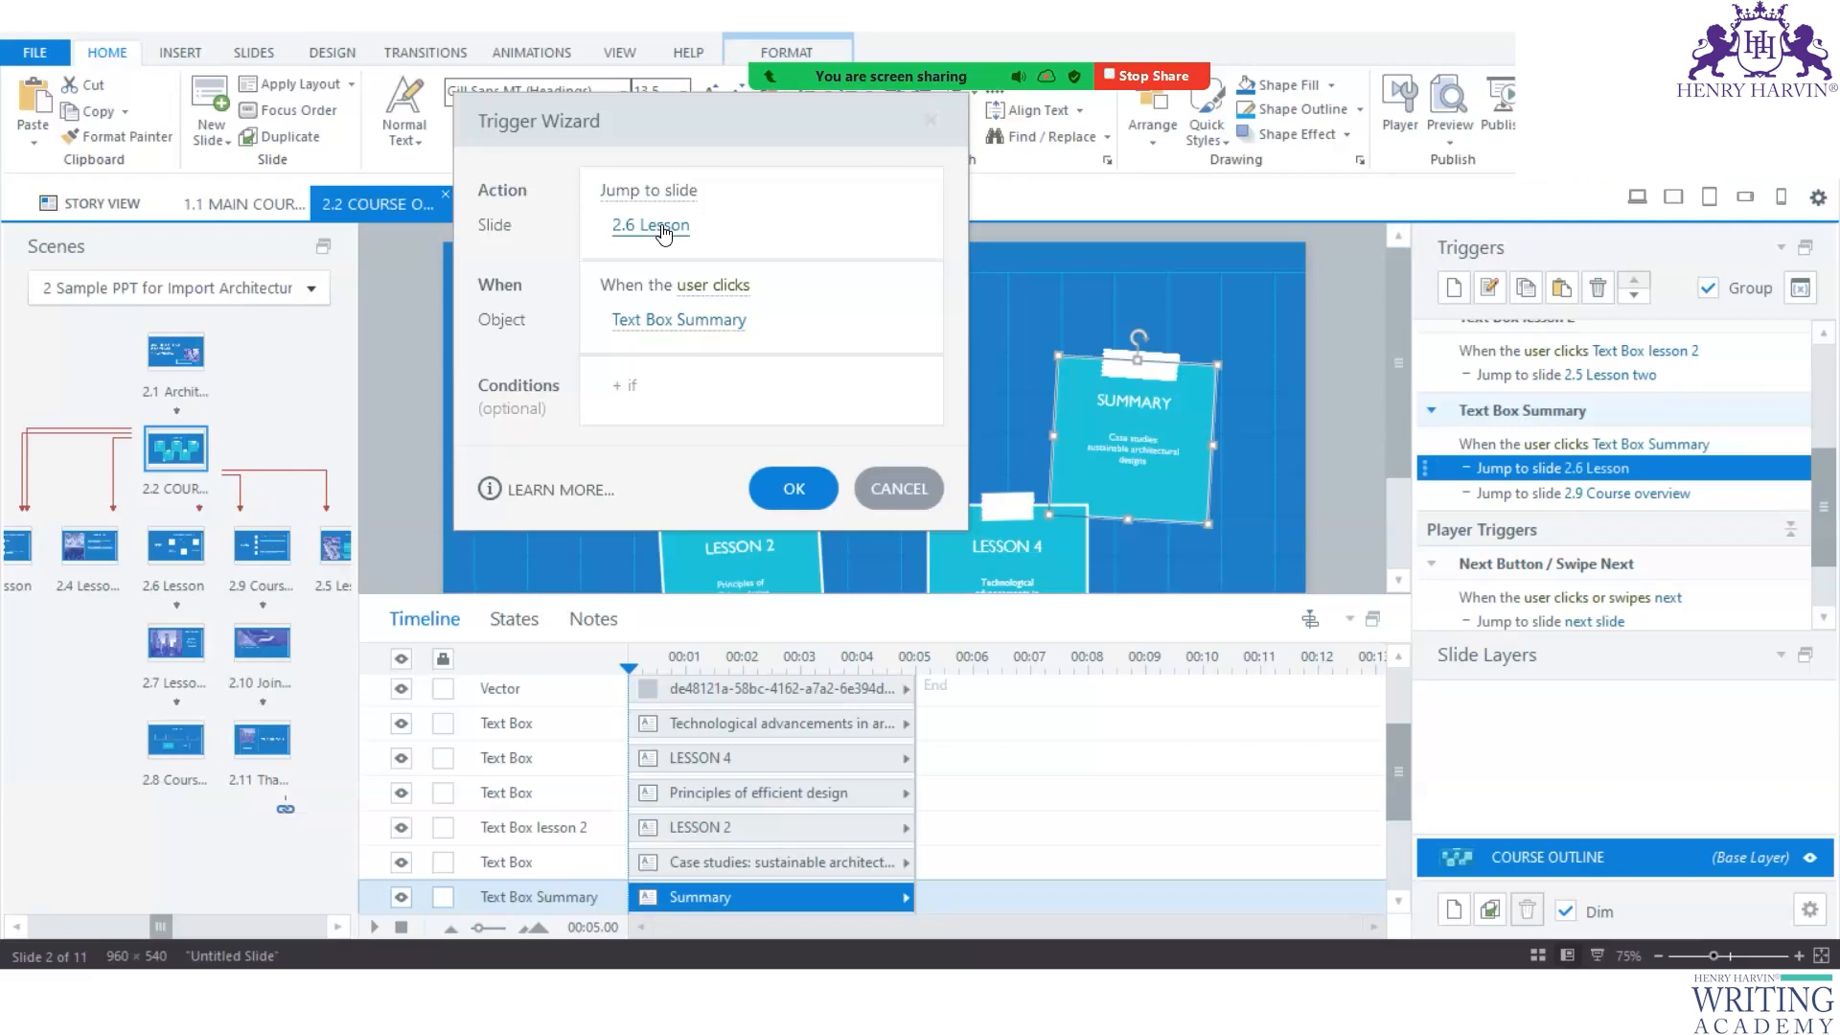
{"action": "left_click", "coordinate": [697, 326]}
{"action": "left_click", "coordinate": [720, 810]}
{"action": "left_click", "coordinate": [788, 496]}
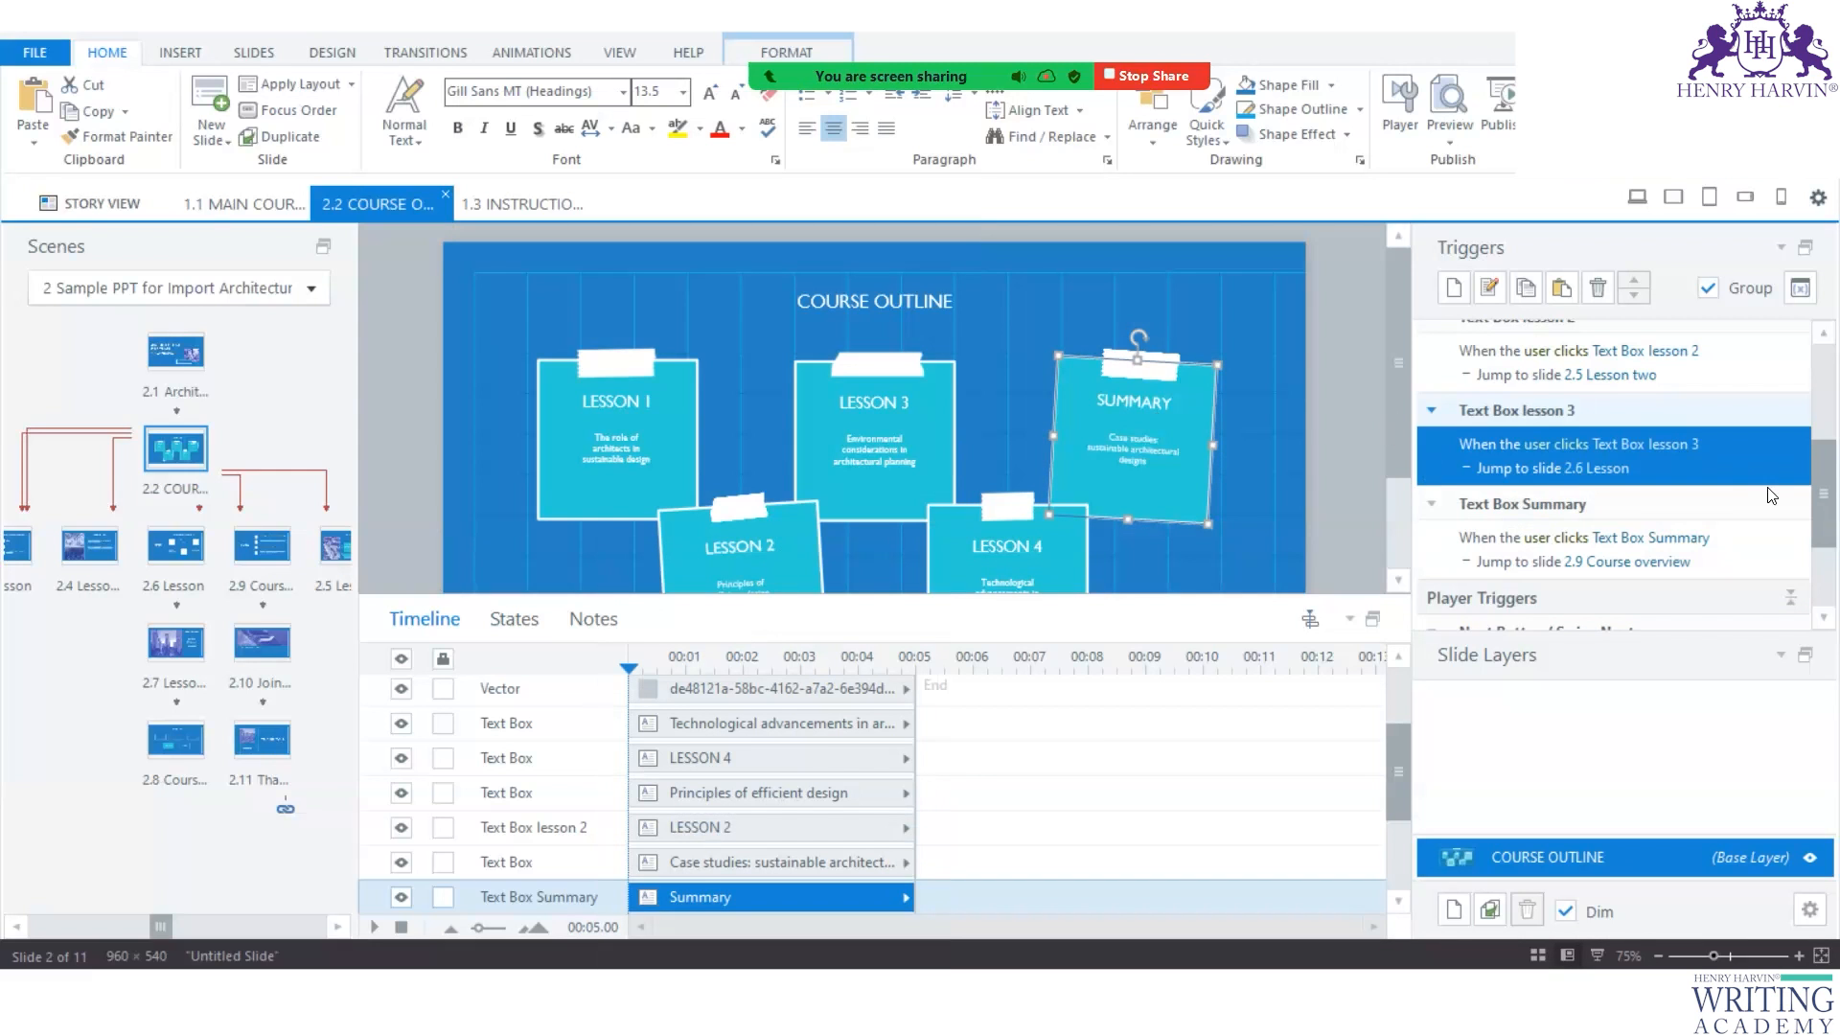
{"action": "scroll", "coordinate": [1769, 495], "scroll_direction": "up", "scroll_amount": 3}
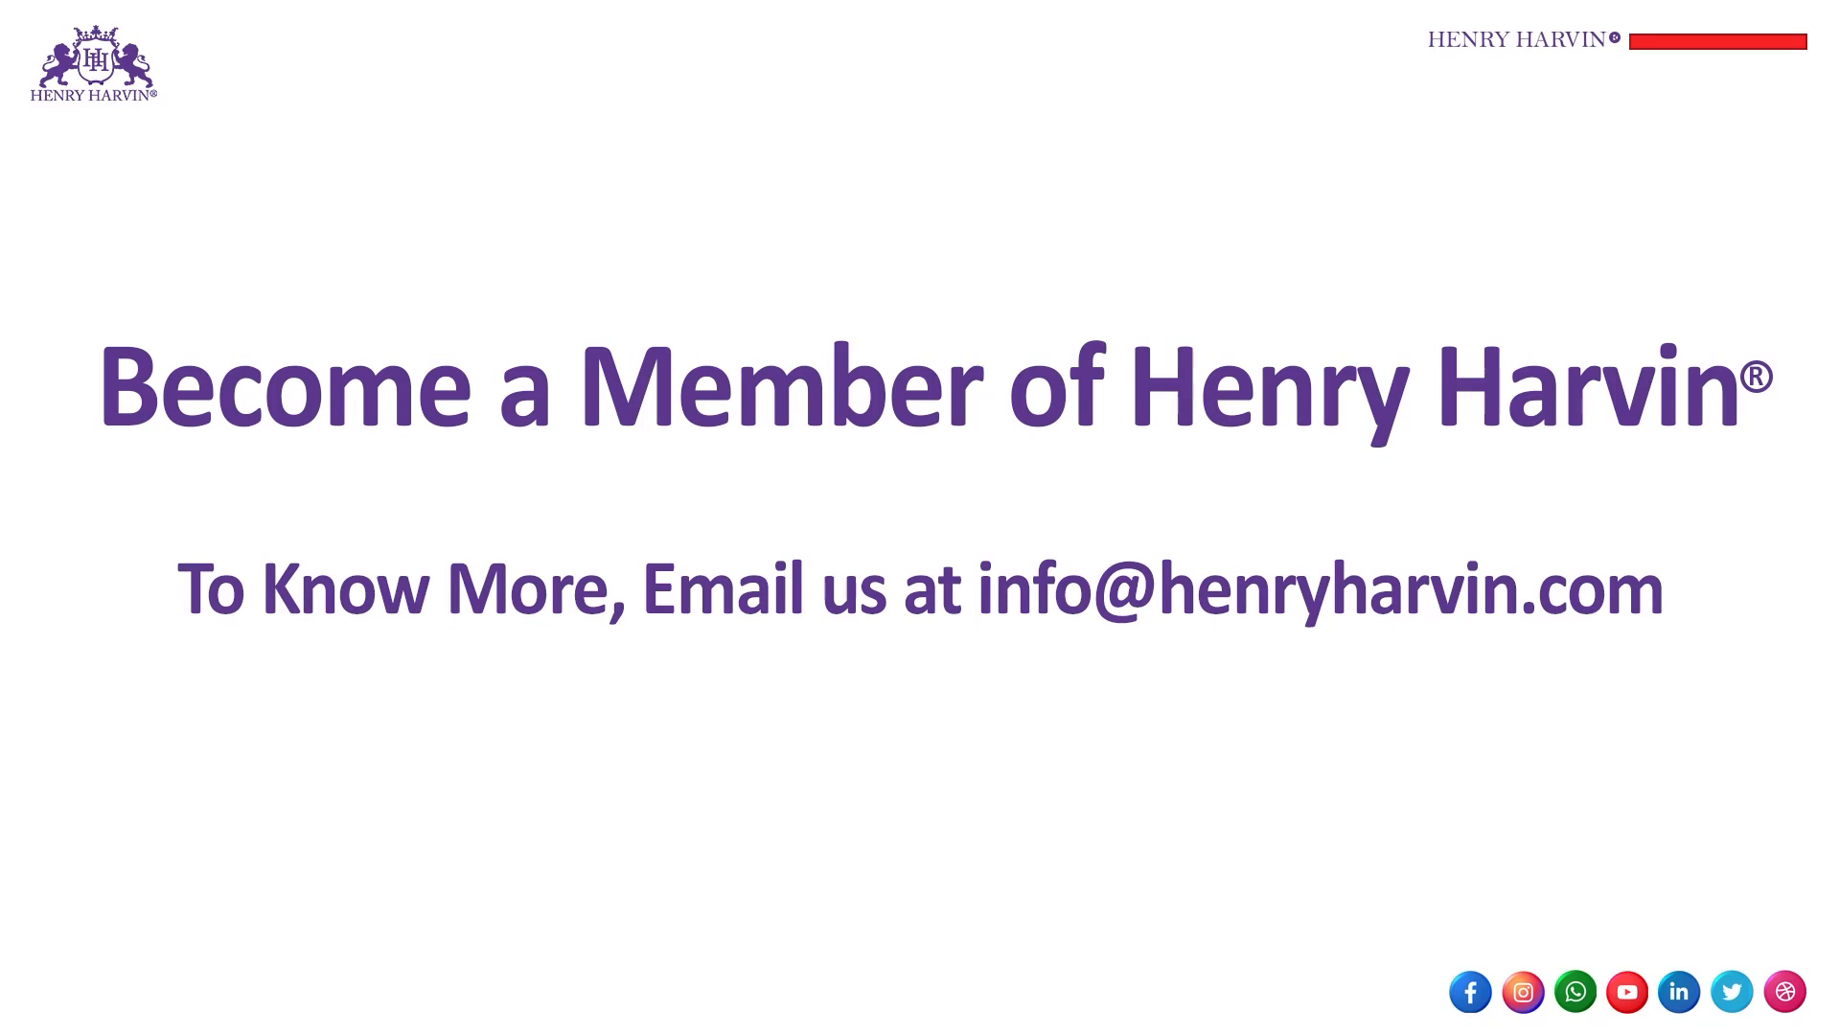